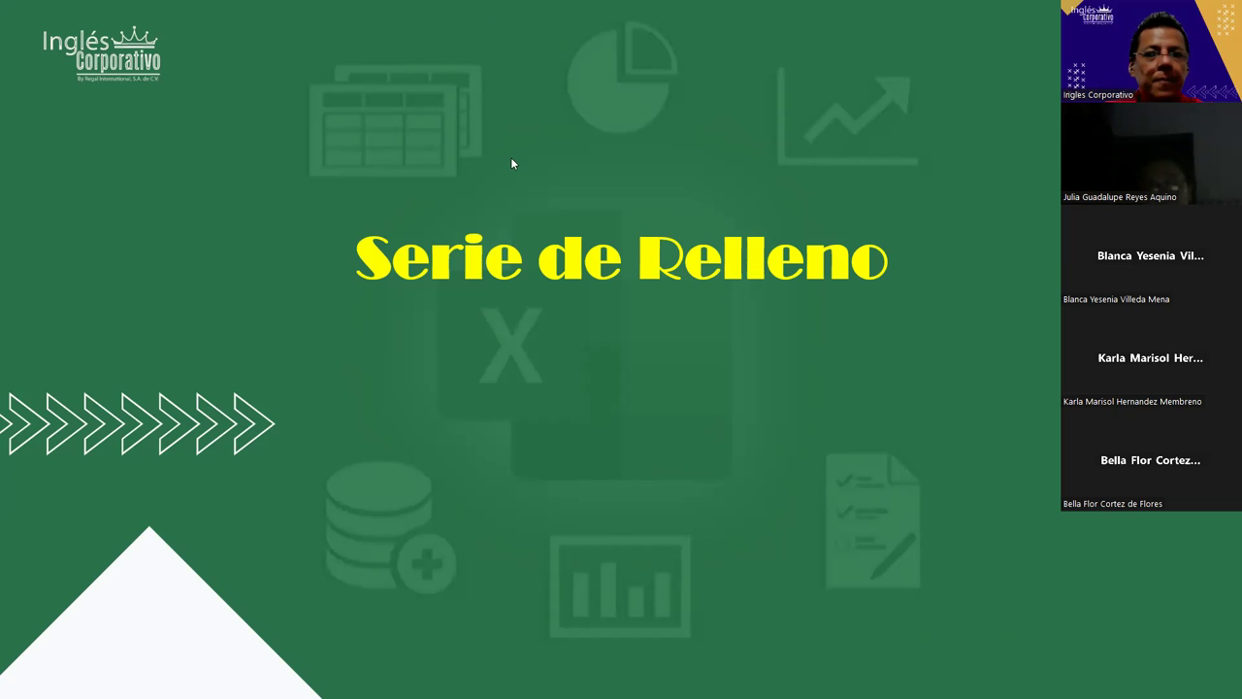
Advance to the Objetivo slide and switch to the Series de relleno workbook.
{"action": "left_click", "coordinate": [597, 303]}
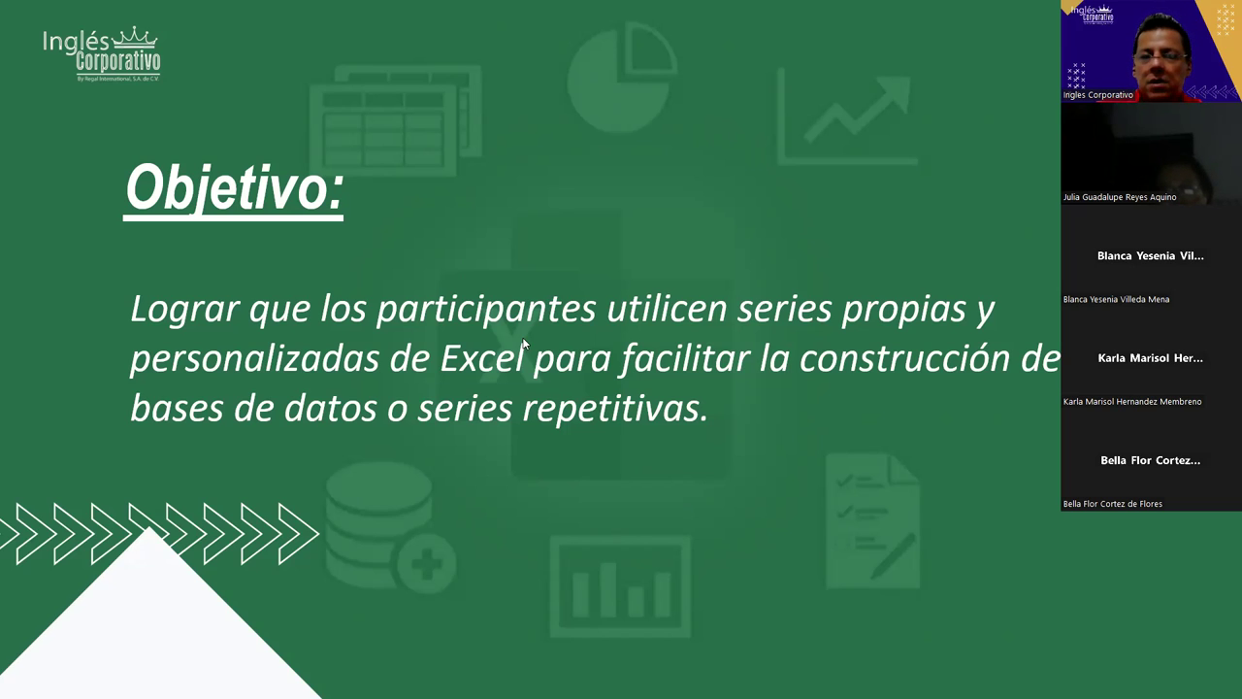
{"action": "key", "text": "alt+Tab"}
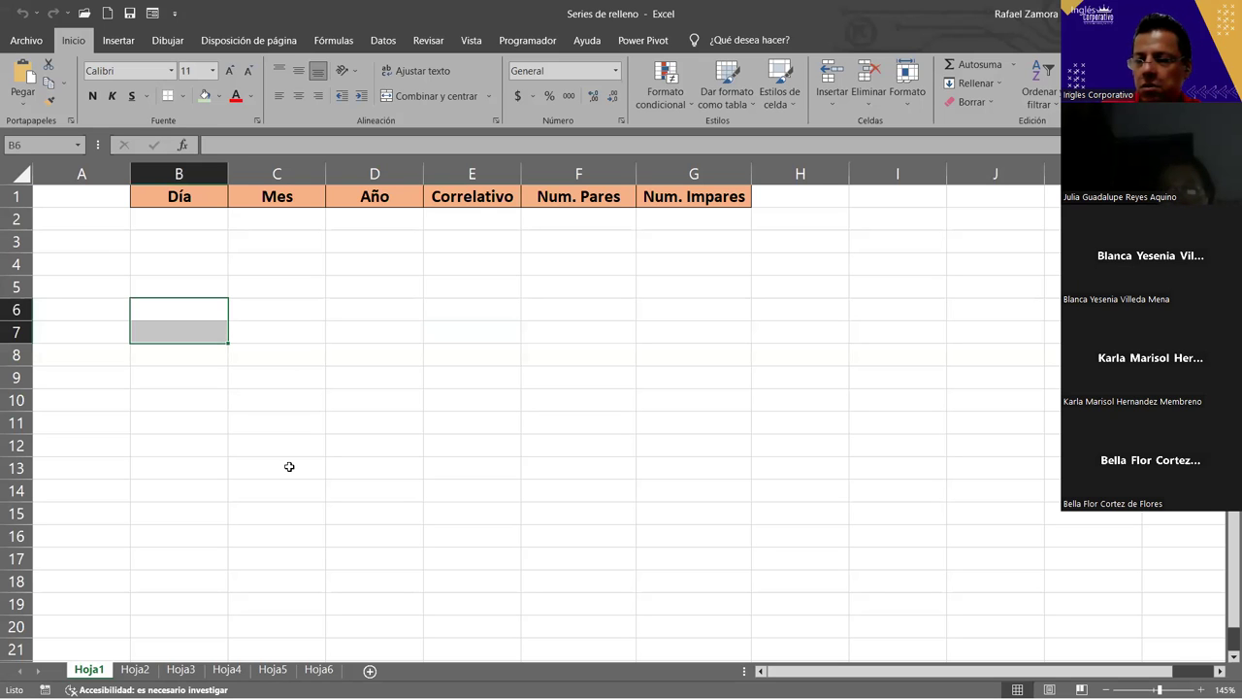
{"action": "left_click", "coordinate": [337, 407]}
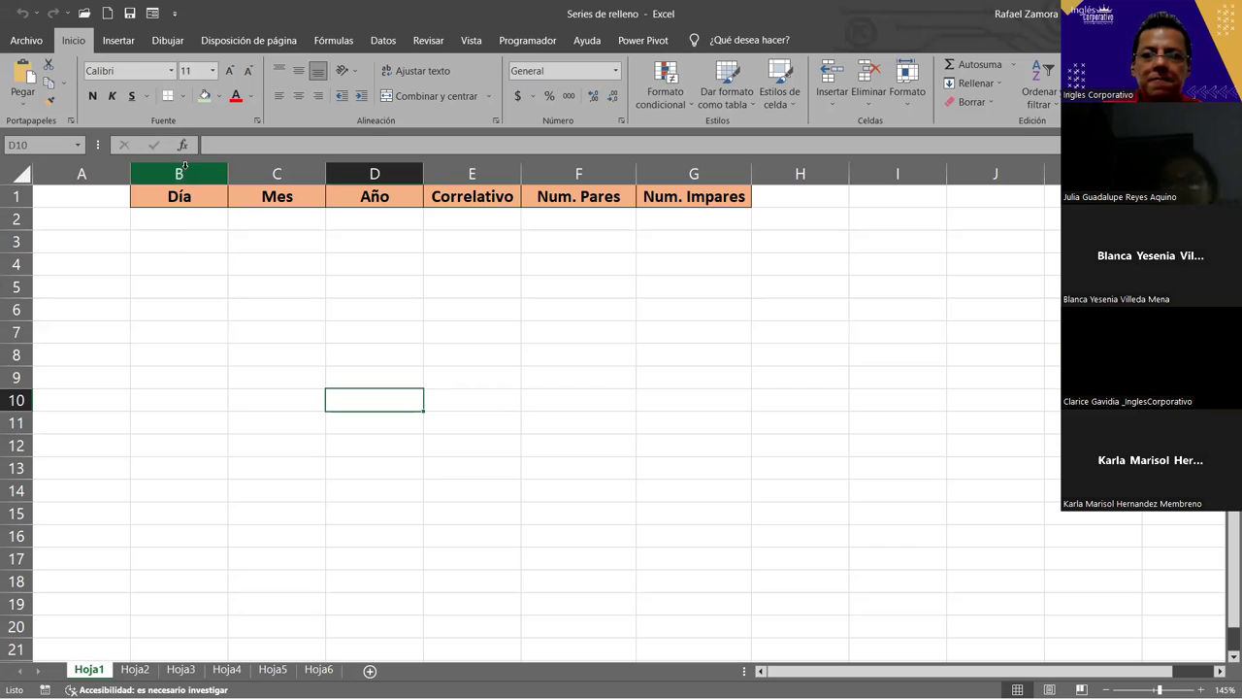
{"action": "left_click", "coordinate": [192, 227]}
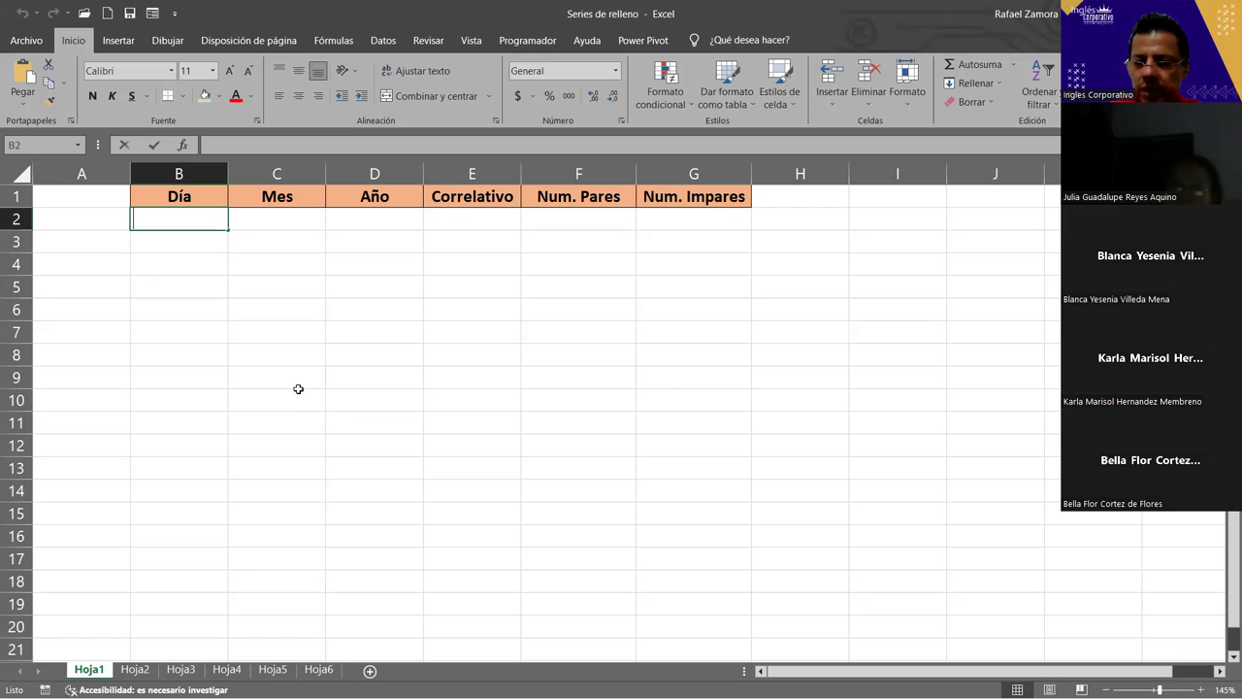
Enter 12-5-2023 in B2 and fill the daily dates down to 24/5/2023 in B14.
{"action": "type", "text": "12-5-"}
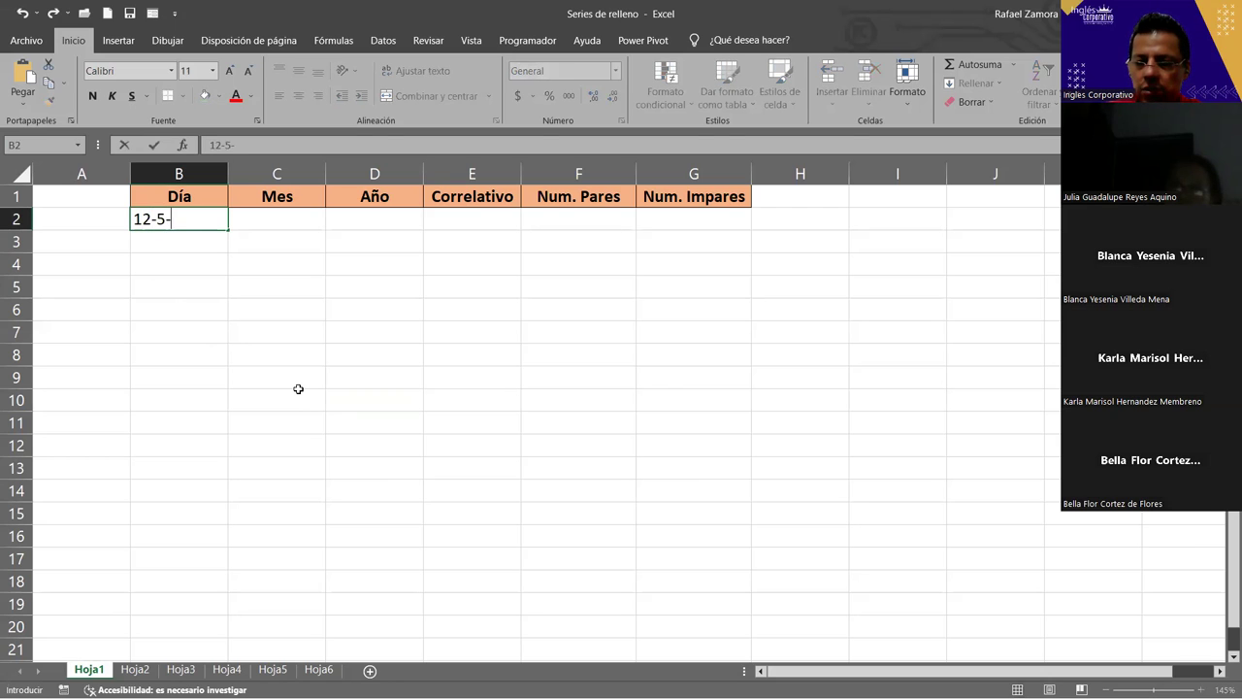
{"action": "type", "text": "2"}
{"action": "type", "text": "023"}
{"action": "key", "text": "Return"}
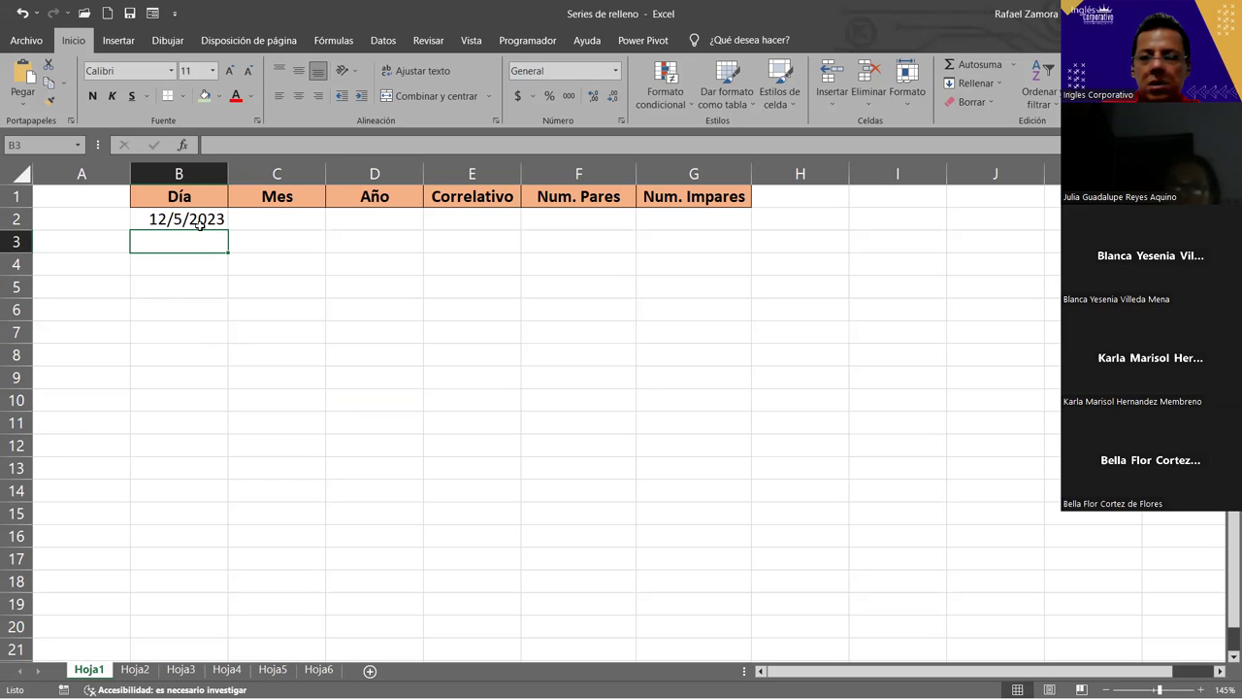
{"action": "left_click", "coordinate": [219, 221]}
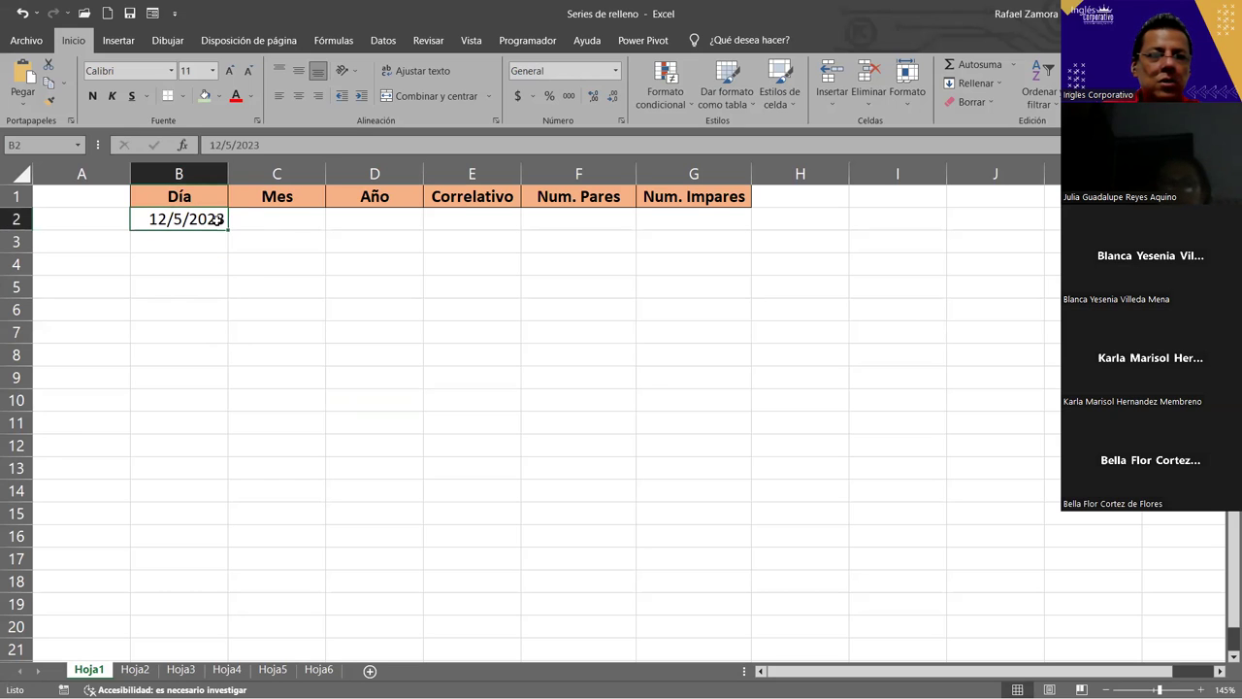
{"action": "left_click_drag", "start_coordinate": [226, 226], "coordinate": [241, 513]}
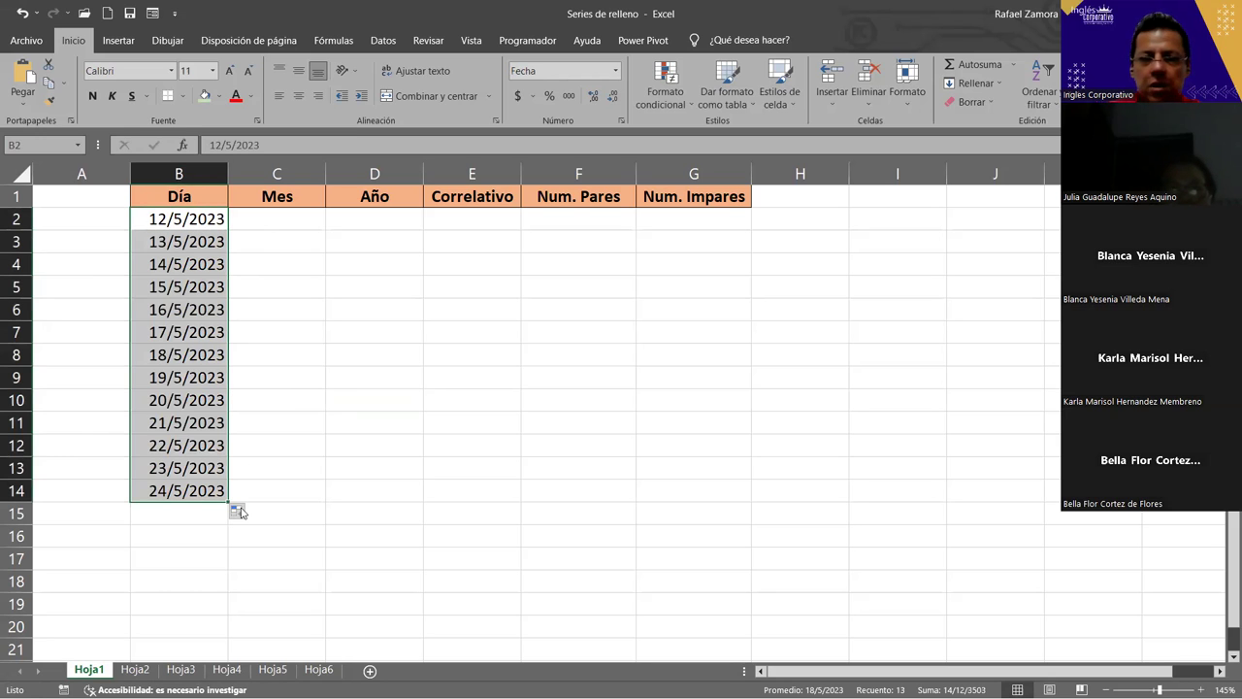
{"action": "left_click", "coordinate": [222, 194]}
Add a No. header in A1, enter a centred 1 in A2 and narrow column A.
{"action": "left_click_drag", "start_coordinate": [228, 208], "coordinate": [92, 204]}
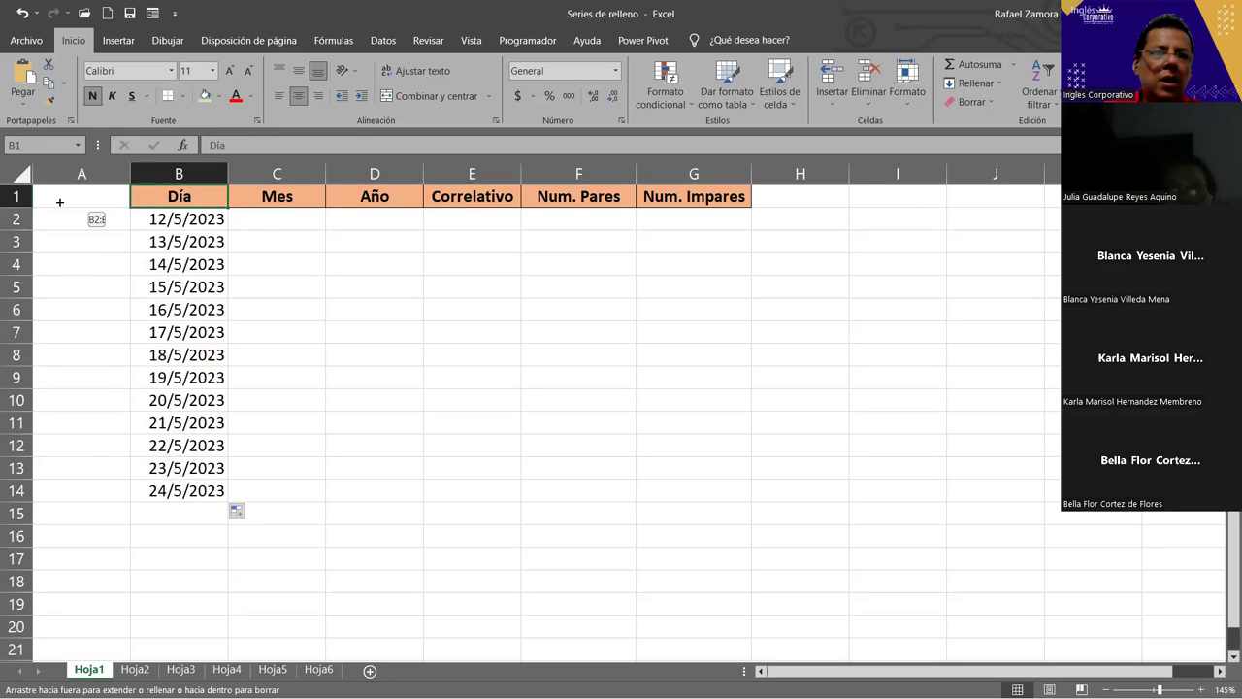
{"action": "left_click", "coordinate": [97, 197]}
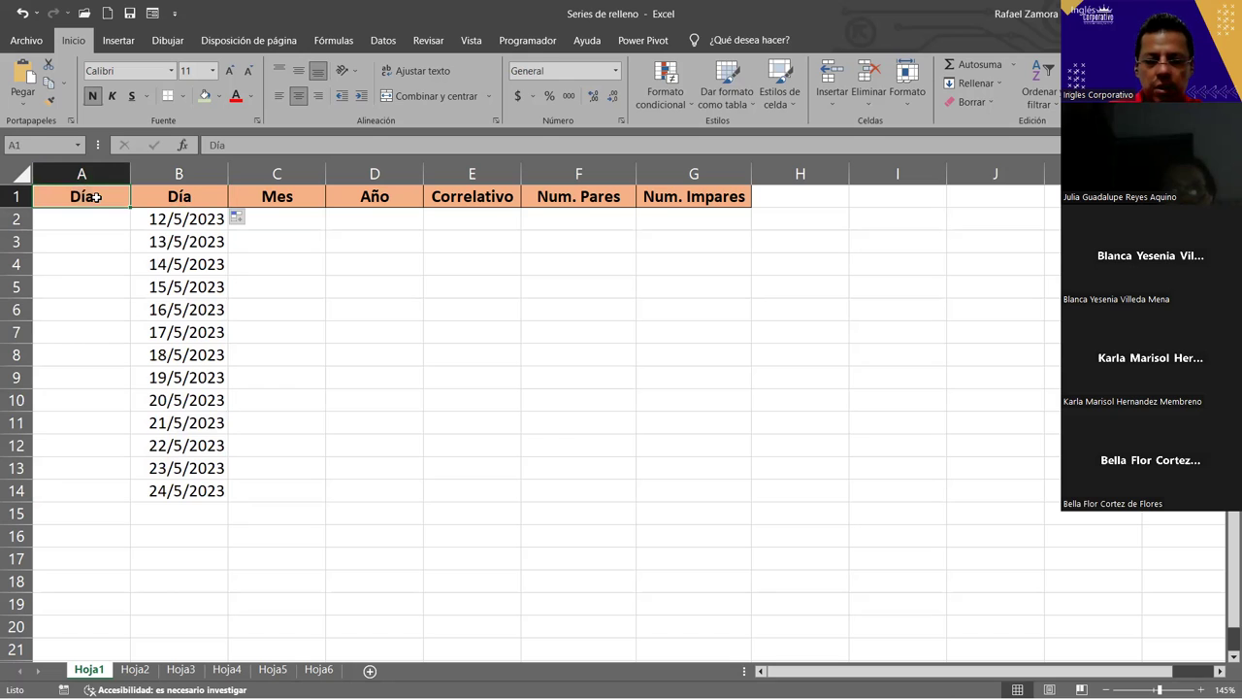
{"action": "type", "text": "No."}
{"action": "key", "text": "Return"}
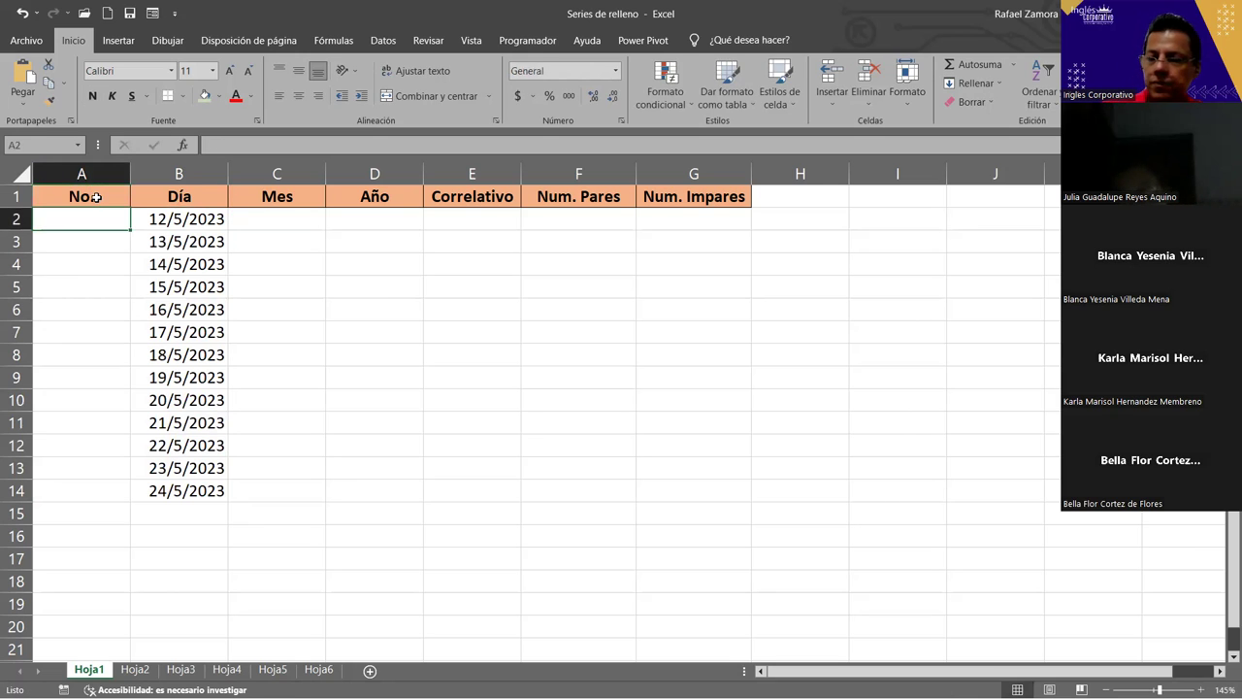
{"action": "type", "text": "1"}
{"action": "left_click", "coordinate": [286, 326]}
{"action": "left_click", "coordinate": [122, 221]}
{"action": "left_click", "coordinate": [298, 95]}
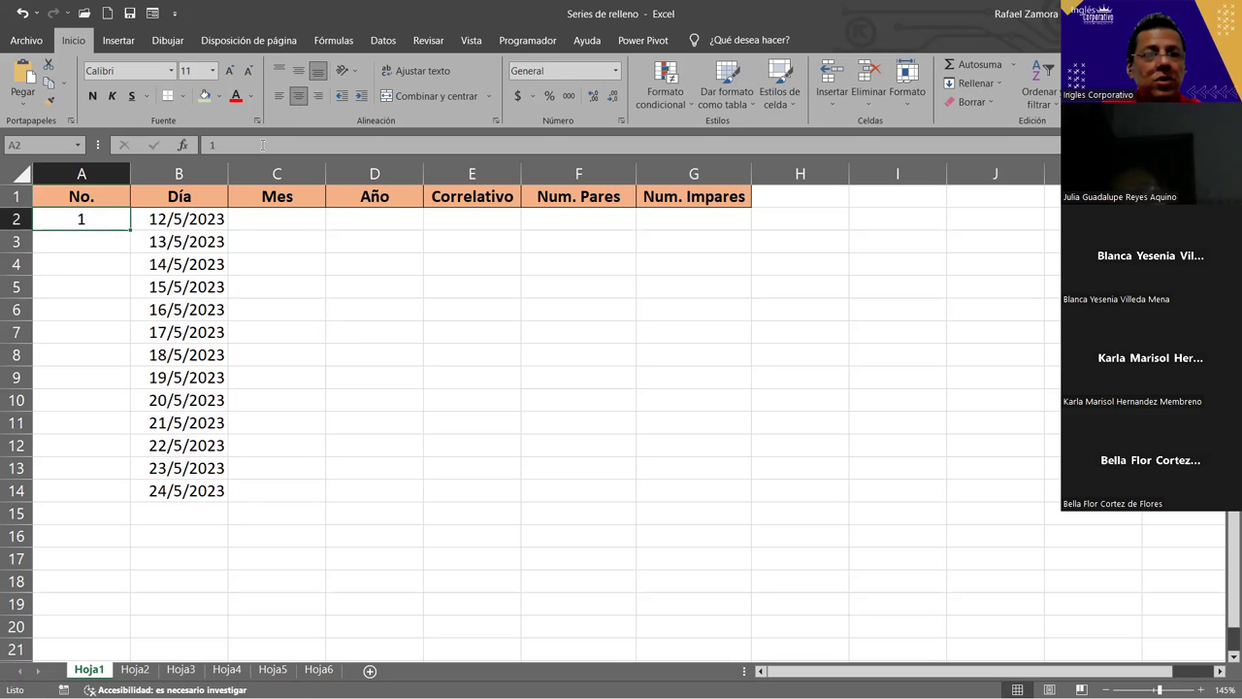
{"action": "left_click_drag", "start_coordinate": [132, 180], "coordinate": [103, 184]}
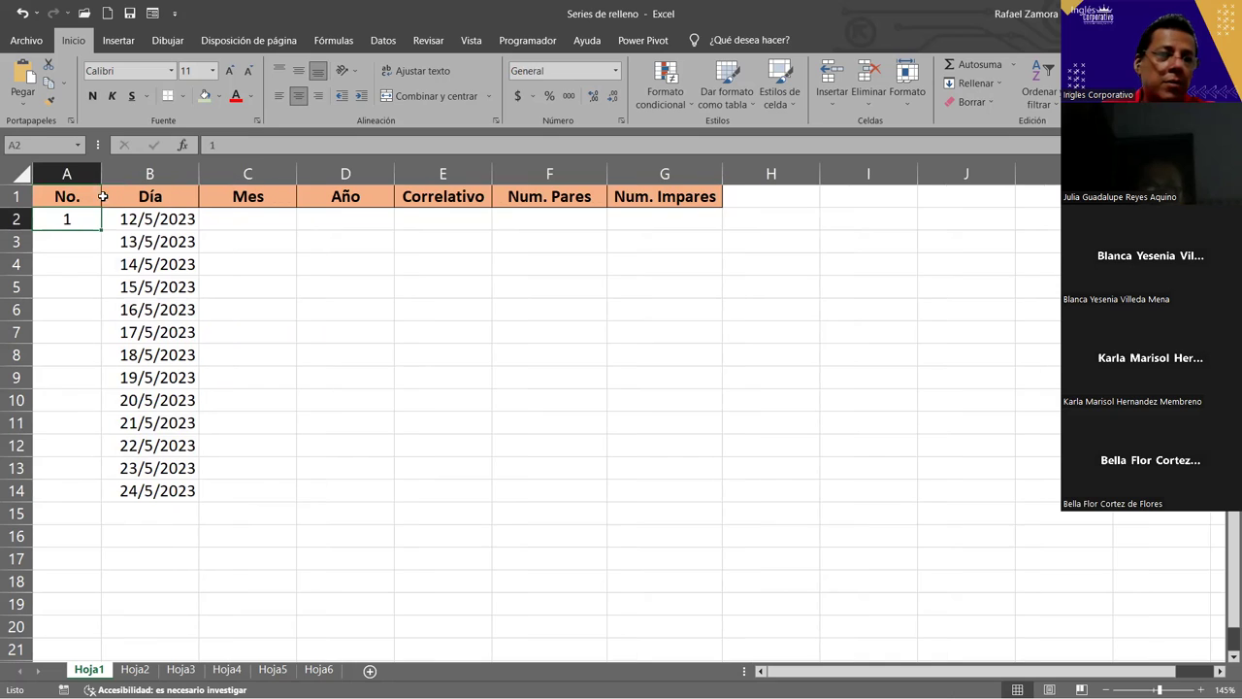
Type the numbers 2 through 6 down column A, then undo them.
{"action": "left_click", "coordinate": [84, 249]}
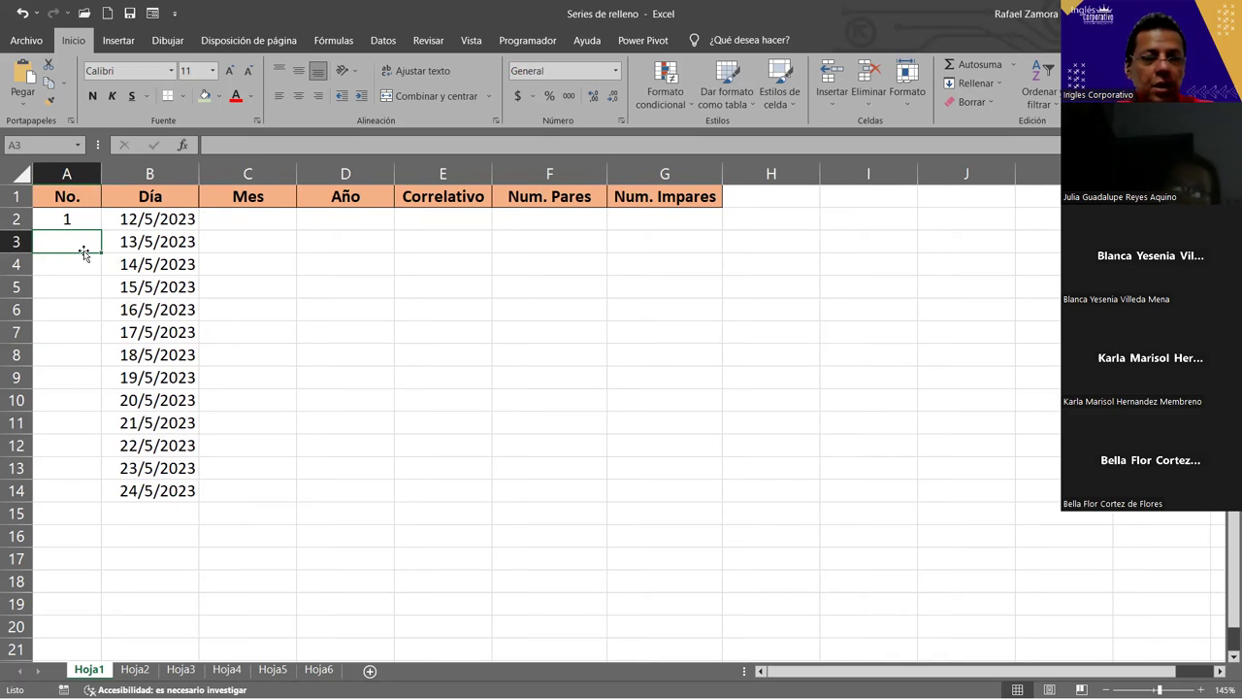
{"action": "type", "text": "2"}
{"action": "key", "text": "Return"}
{"action": "type", "text": "3"}
{"action": "key", "text": "Return"}
{"action": "type", "text": "4"}
{"action": "key", "text": "Return"}
{"action": "type", "text": "5"}
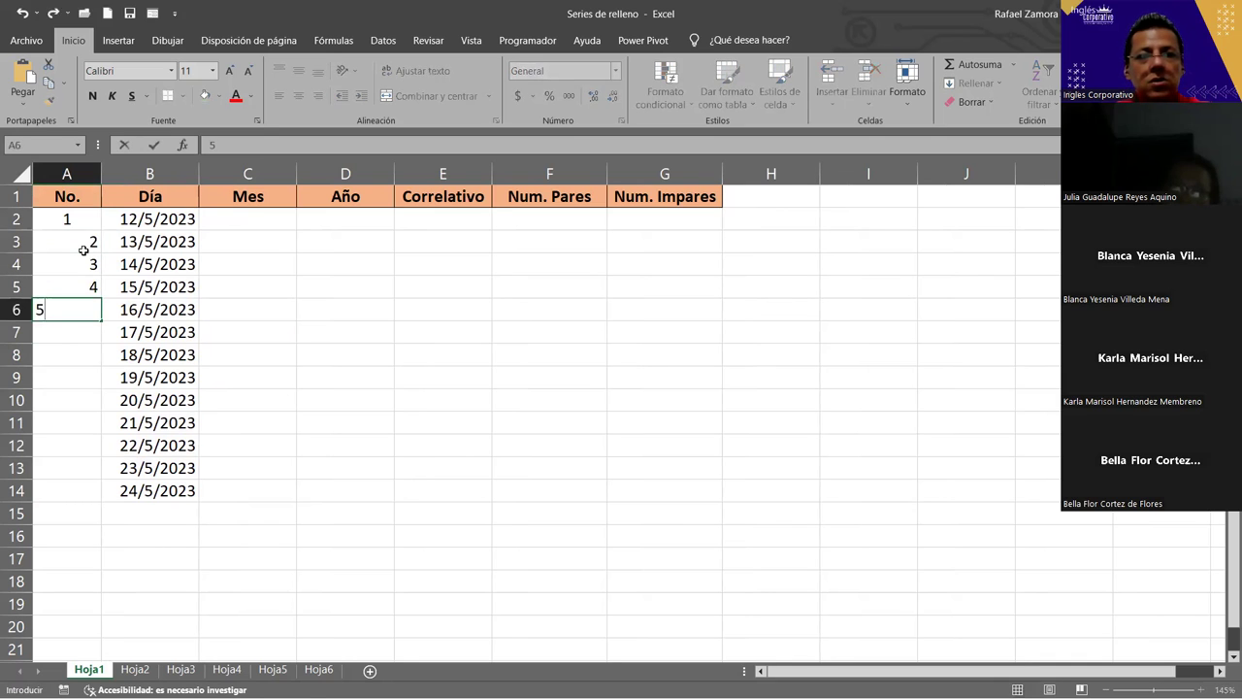
{"action": "key", "text": "Return"}
{"action": "type", "text": "6"}
{"action": "key", "text": "Return"}
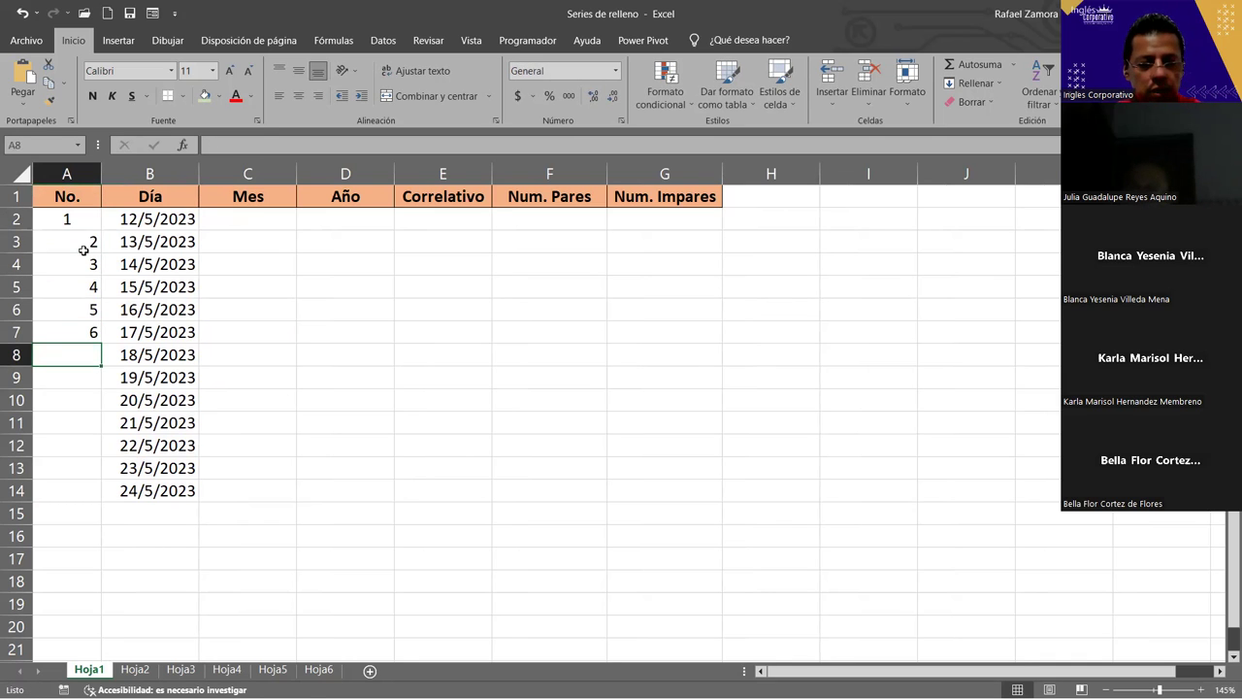
{"action": "key", "text": "ctrl+z"}
{"action": "key", "text": "ctrl+z"}
{"action": "key", "text": "ctrl+z"}
{"action": "key", "text": "ctrl+z"}
{"action": "key", "text": "ctrl+z"}
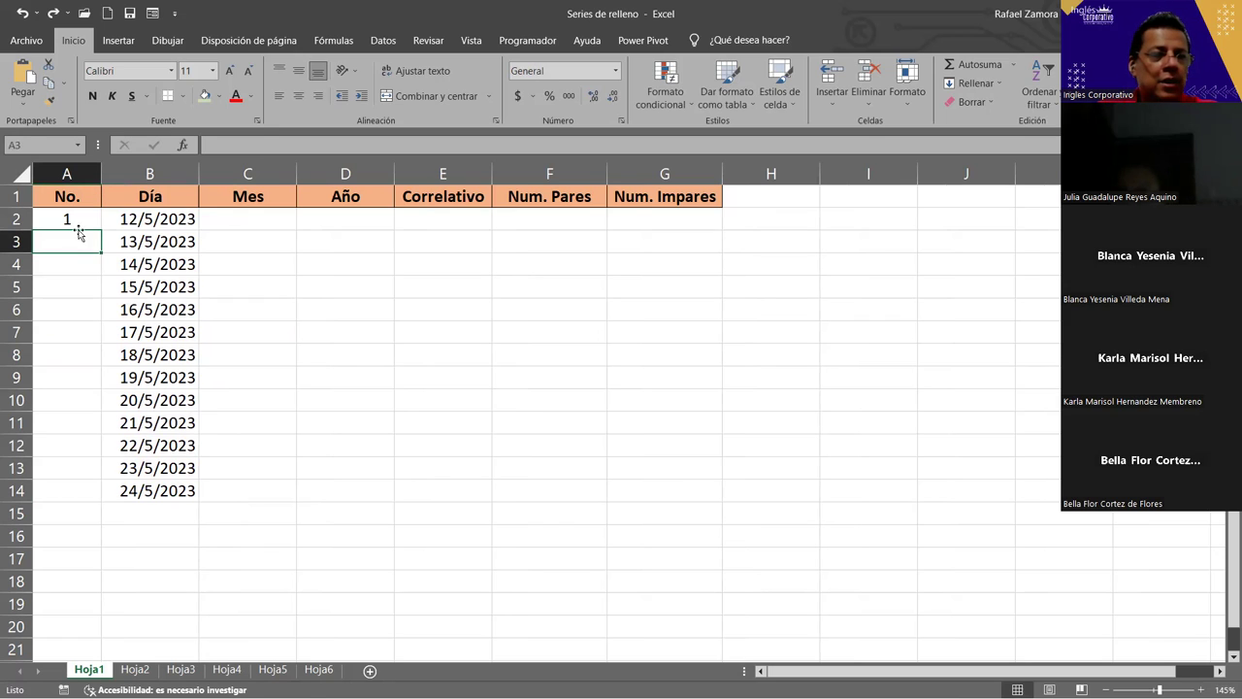
Fill the 1 down to A14 and convert it to a 1–13 Serie de relleno.
{"action": "left_click", "coordinate": [66, 219]}
{"action": "left_click_drag", "start_coordinate": [101, 229], "coordinate": [94, 501]}
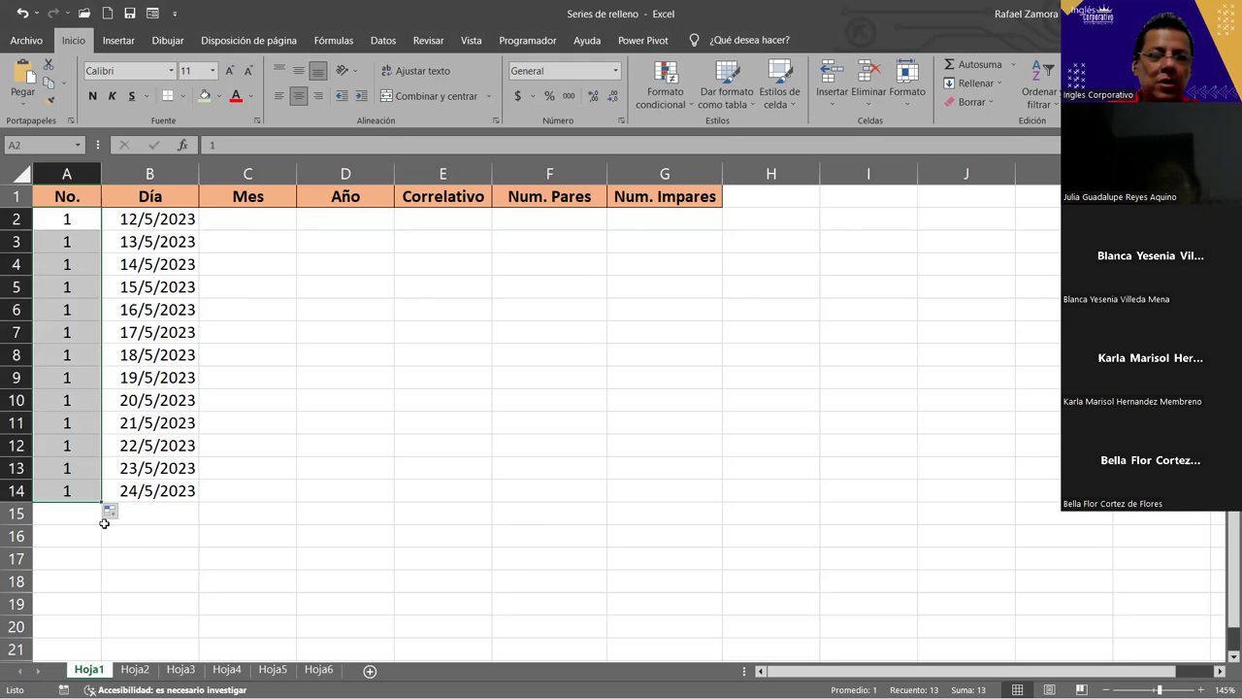
{"action": "left_click", "coordinate": [124, 513]}
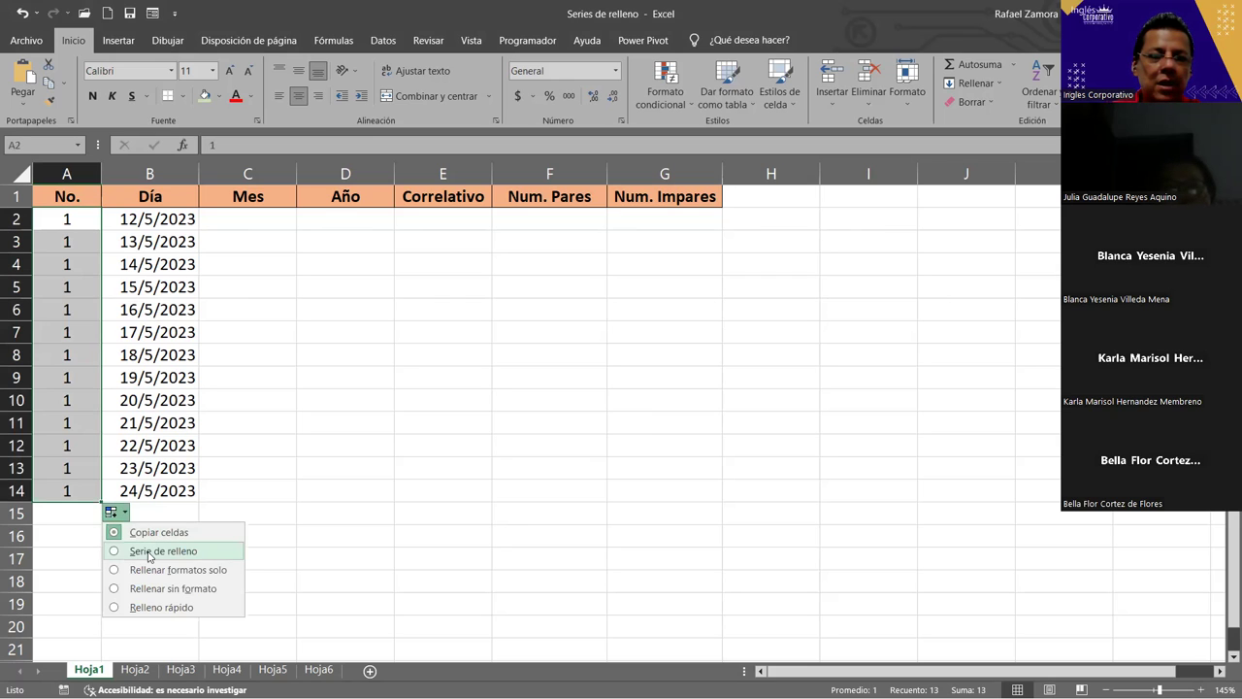
{"action": "left_click", "coordinate": [148, 550]}
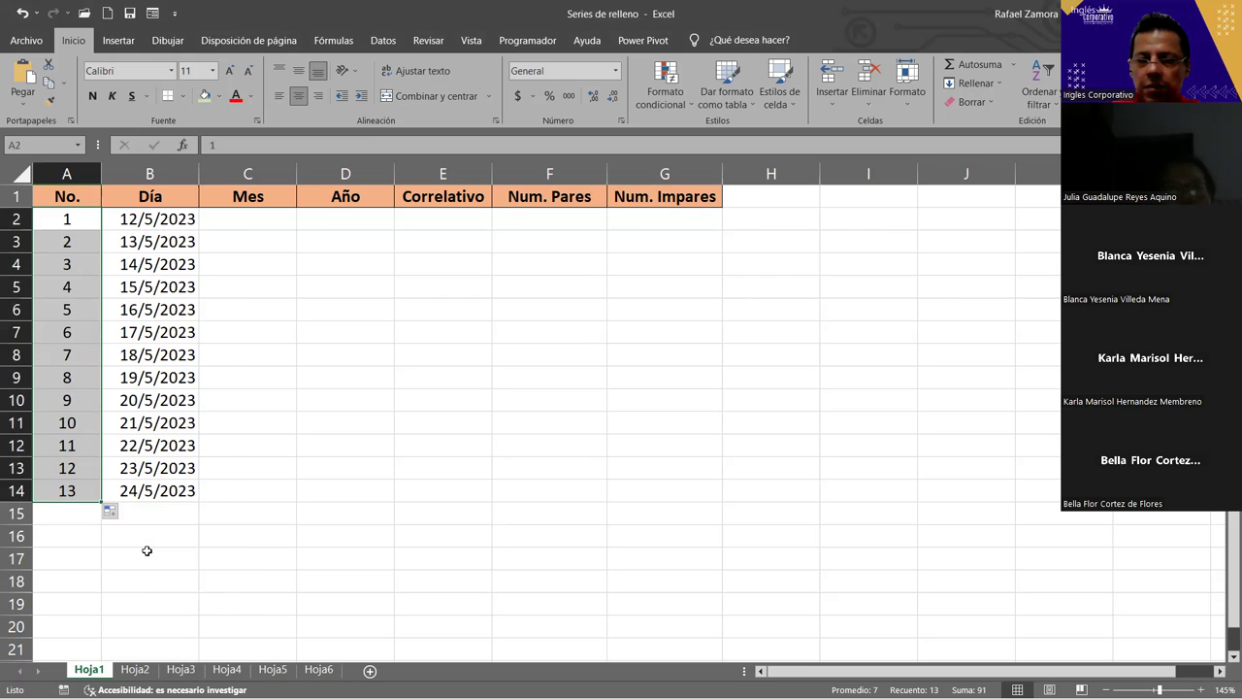
{"action": "left_click", "coordinate": [172, 217]}
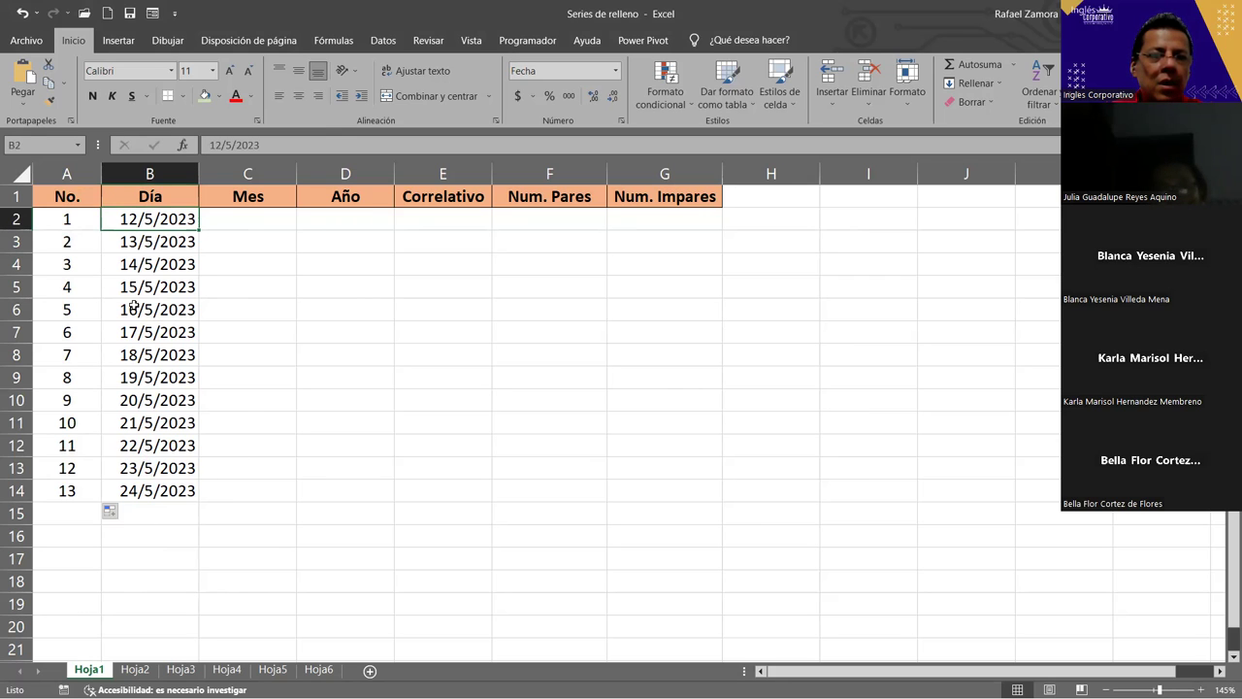
{"action": "left_click_drag", "start_coordinate": [240, 223], "coordinate": [254, 234]}
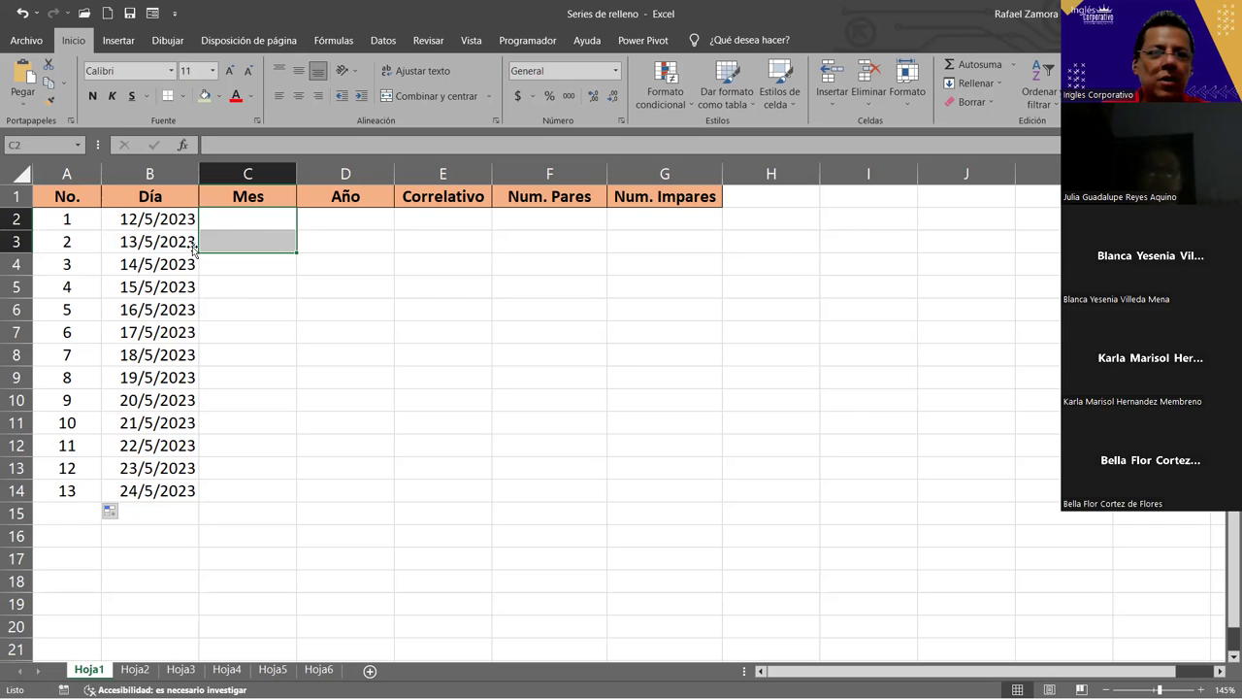
Enter Enero in C2 and fill month names down to C14.
{"action": "left_click", "coordinate": [277, 267]}
{"action": "left_click", "coordinate": [272, 221]}
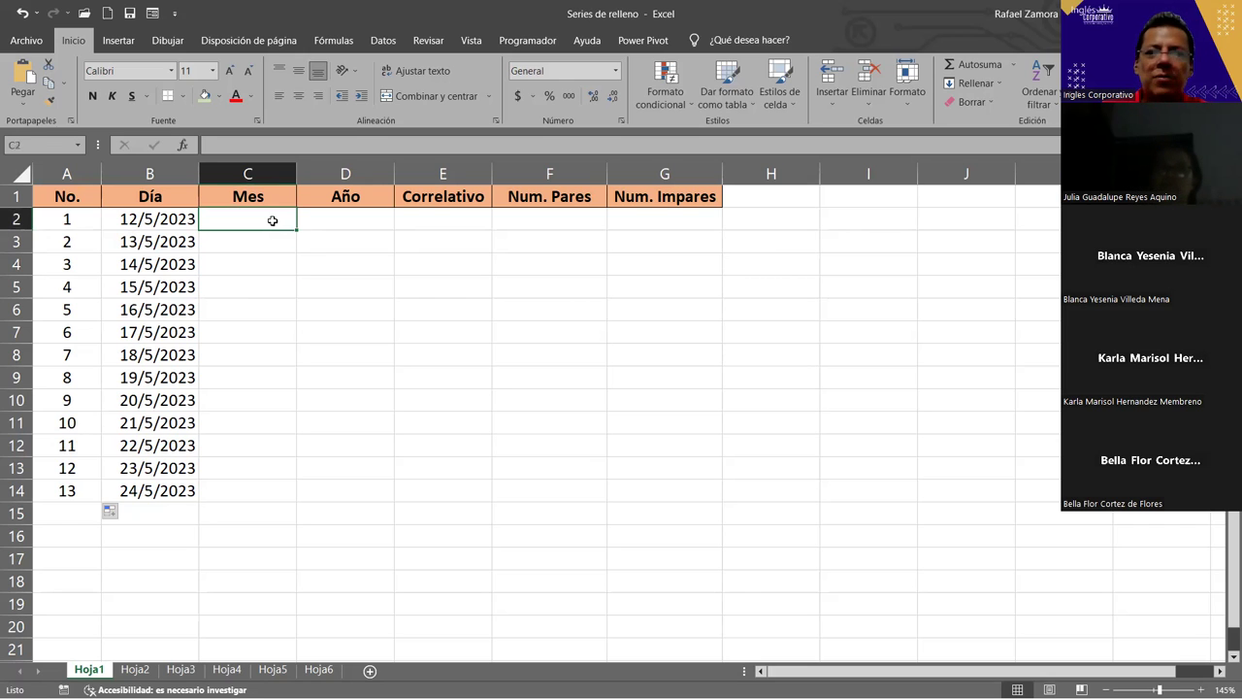
{"action": "type", "text": "Ener"}
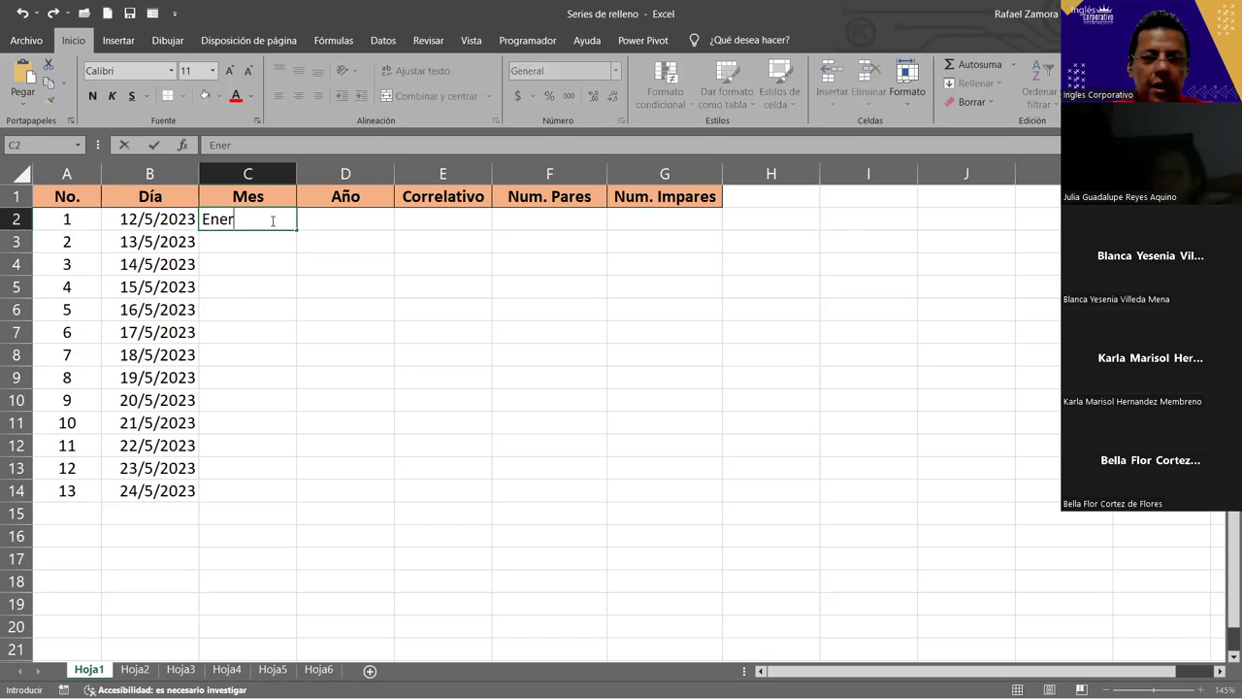
{"action": "type", "text": "o"}
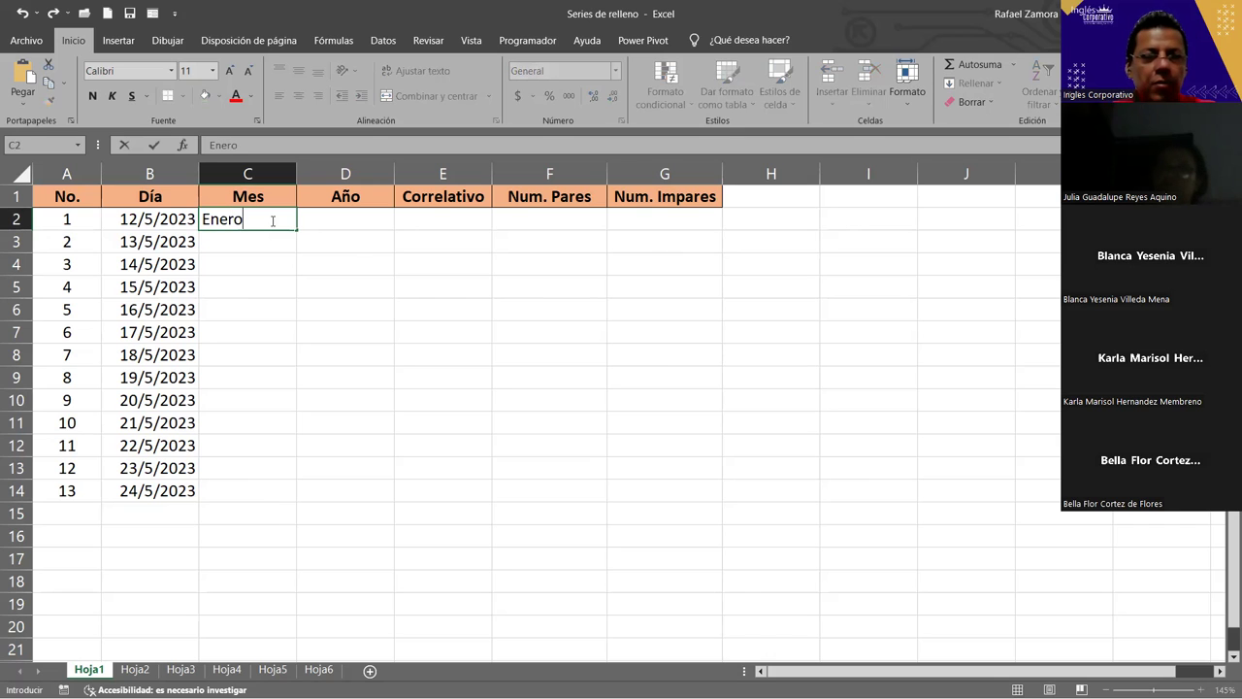
{"action": "key", "text": "Return"}
{"action": "left_click", "coordinate": [270, 225]}
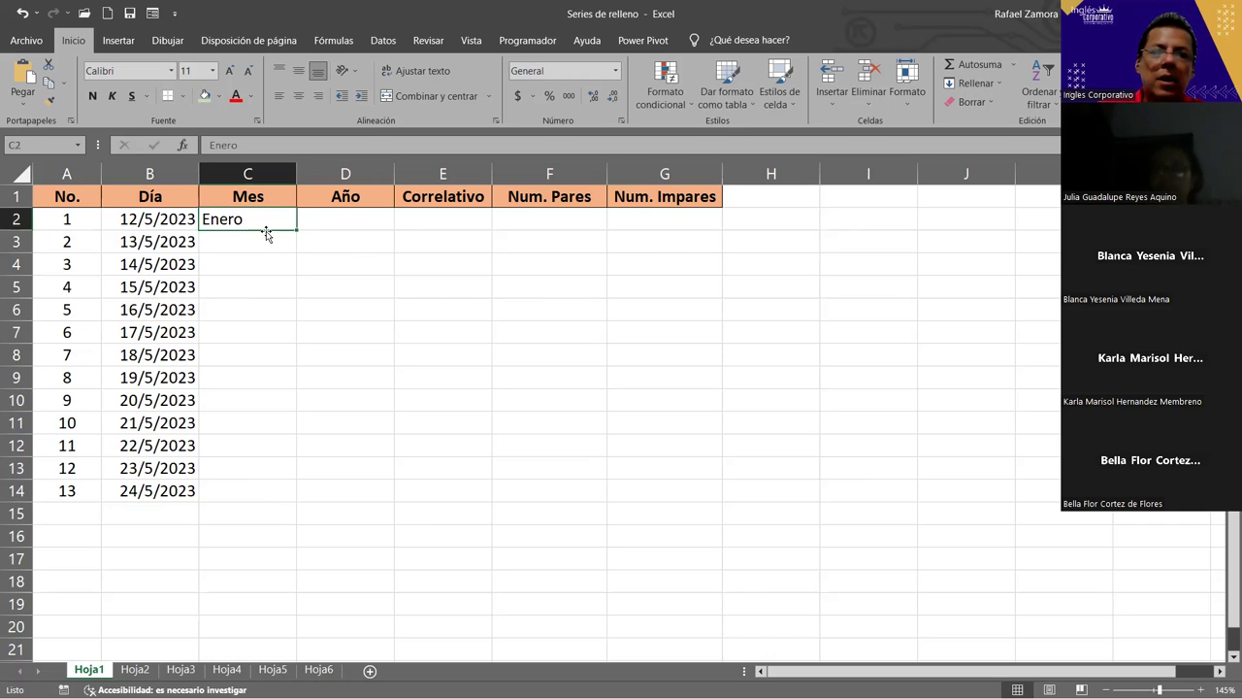
{"action": "left_click_drag", "start_coordinate": [296, 231], "coordinate": [262, 502]}
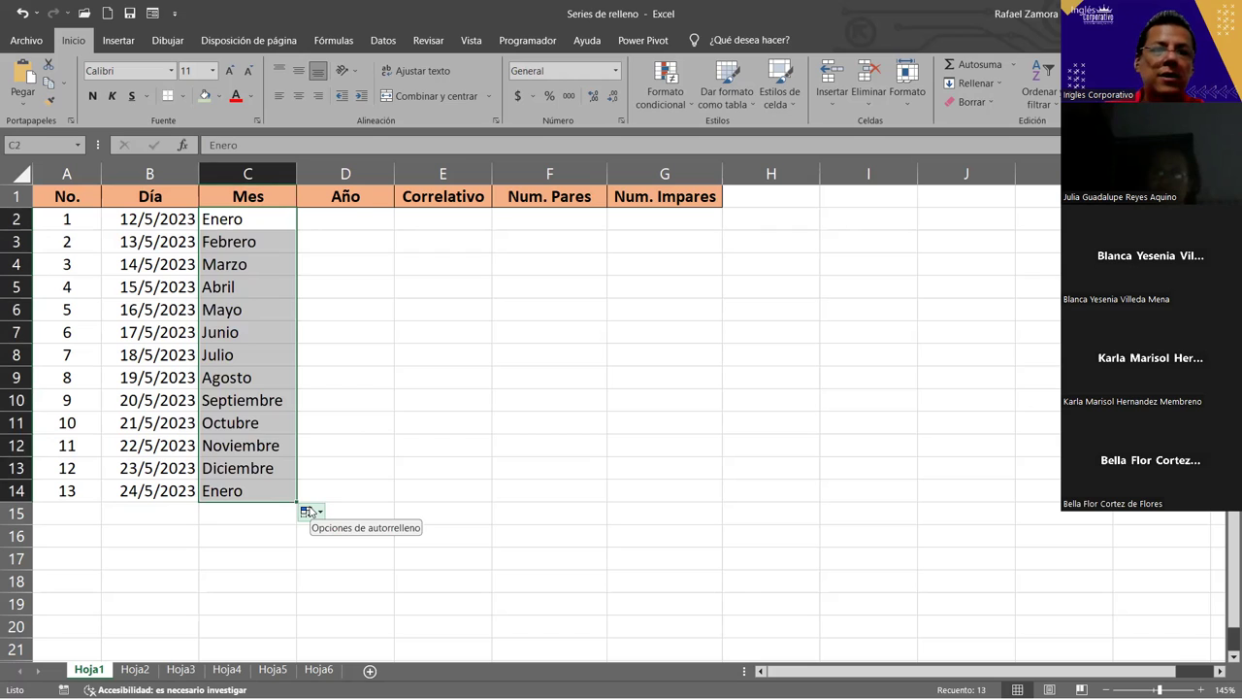
Fill D2:D14 with the years 2000 to 2012 as a series and centre them.
{"action": "left_click", "coordinate": [361, 221]}
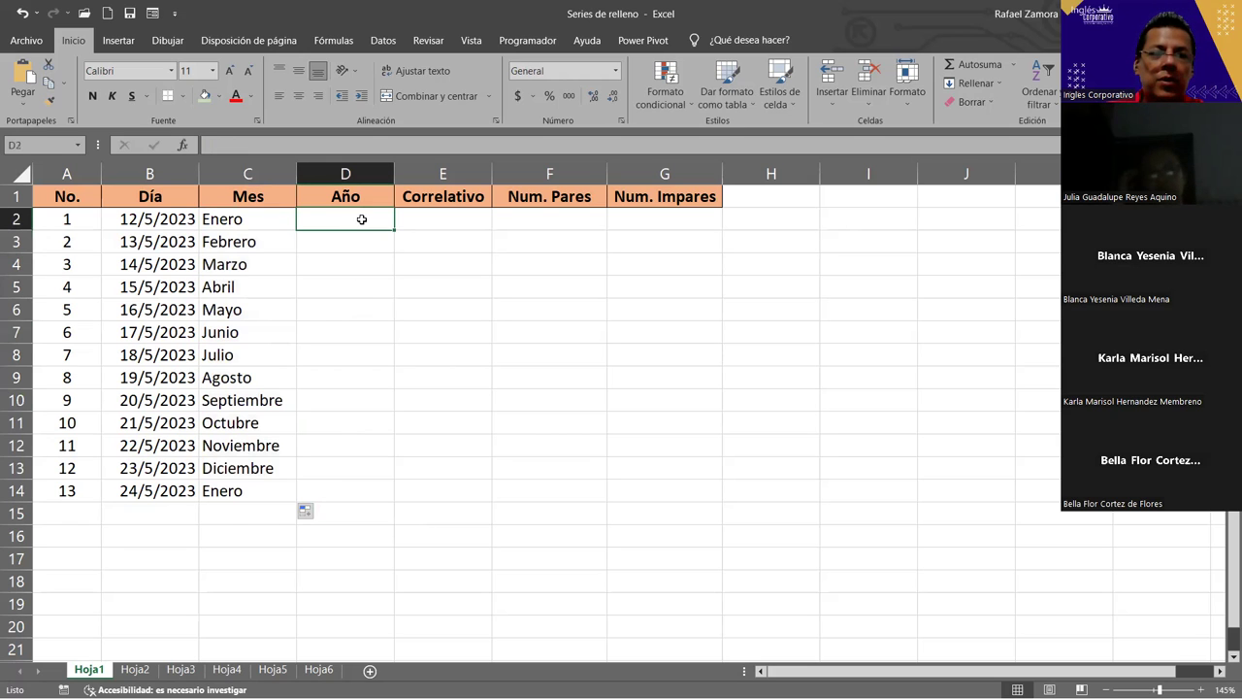
{"action": "type", "text": "2"}
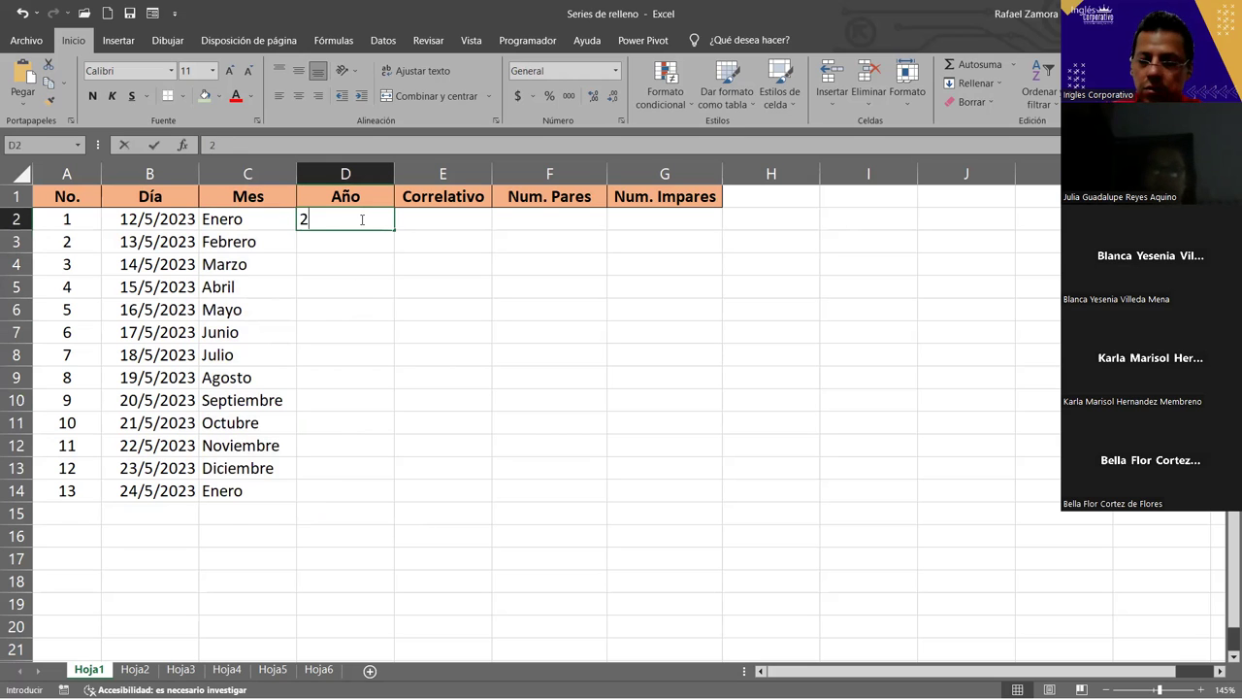
{"action": "type", "text": "000"}
{"action": "key", "text": "Return"}
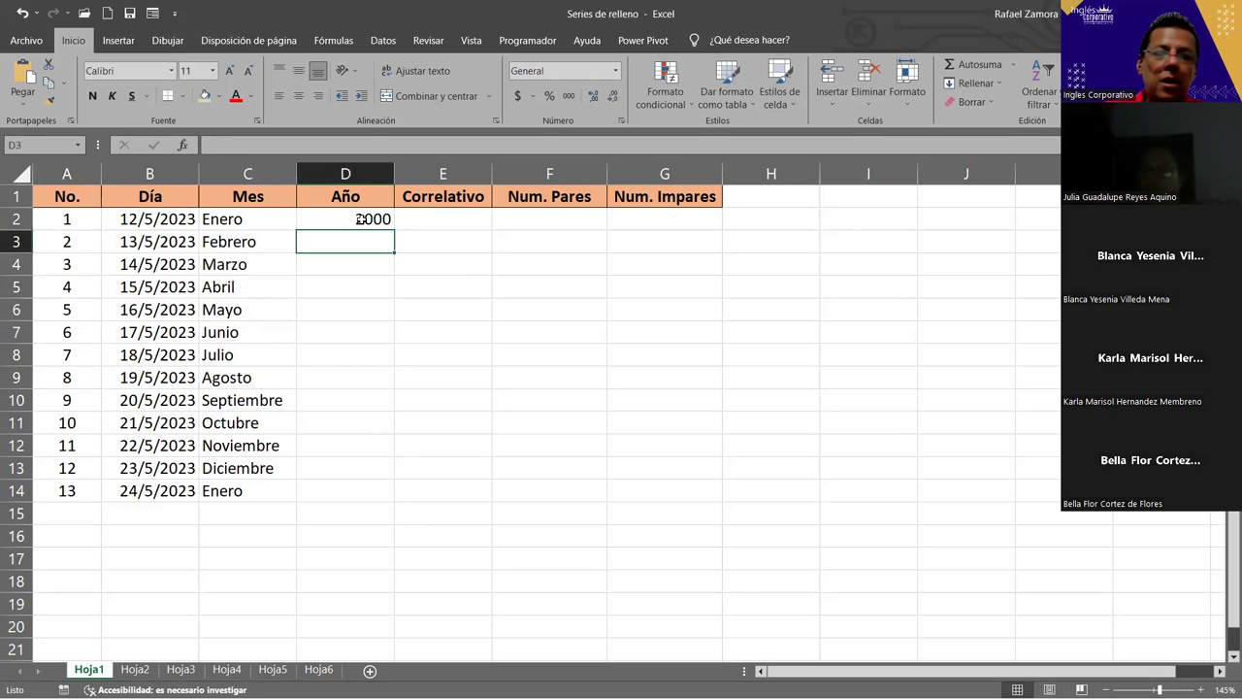
{"action": "left_click", "coordinate": [363, 223]}
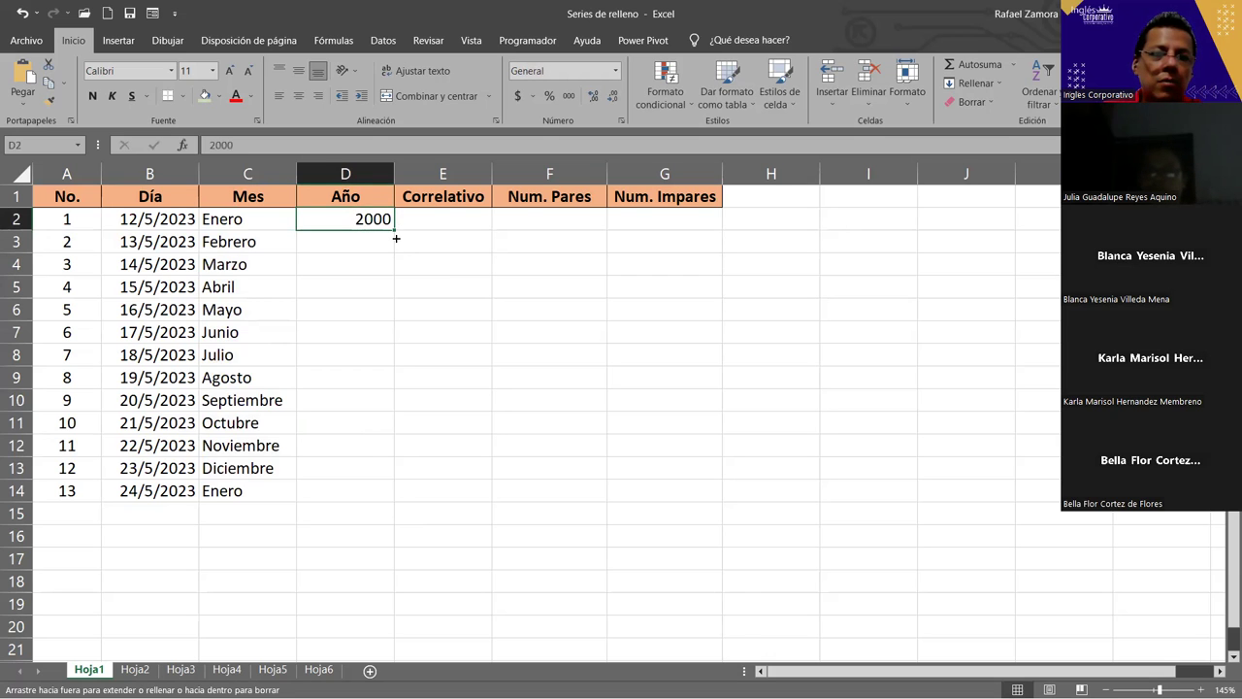
{"action": "left_click_drag", "start_coordinate": [377, 491], "coordinate": [377, 480]}
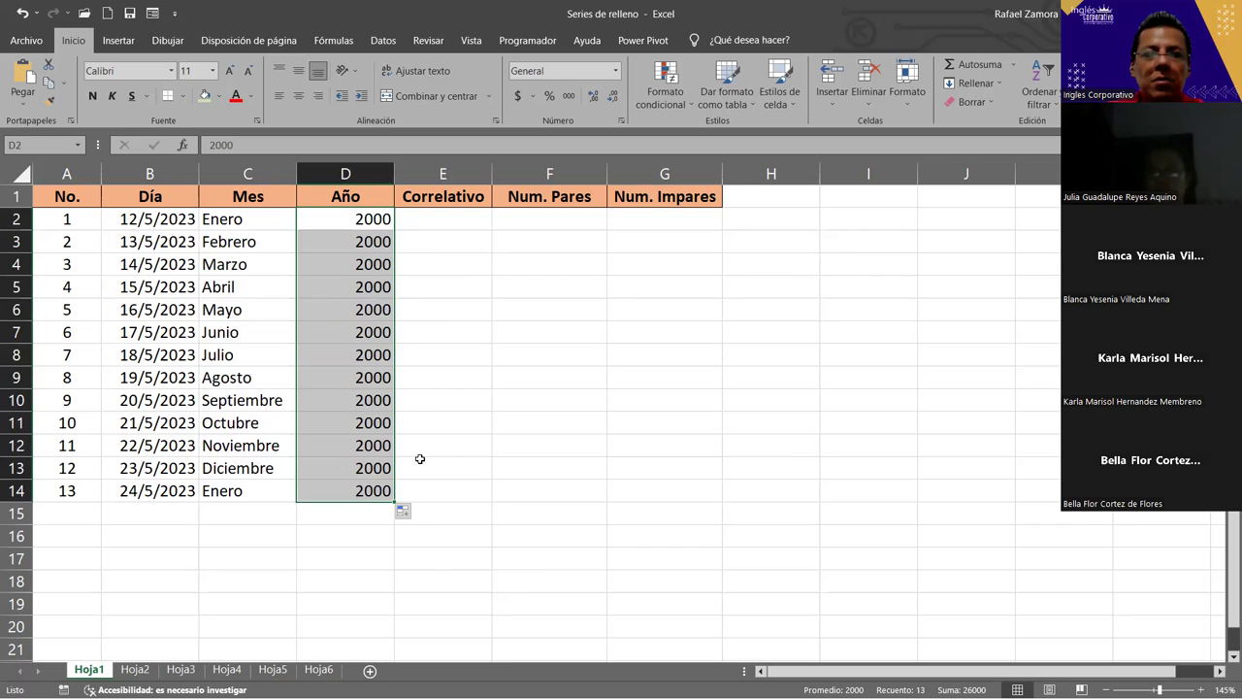
{"action": "left_click", "coordinate": [407, 520]}
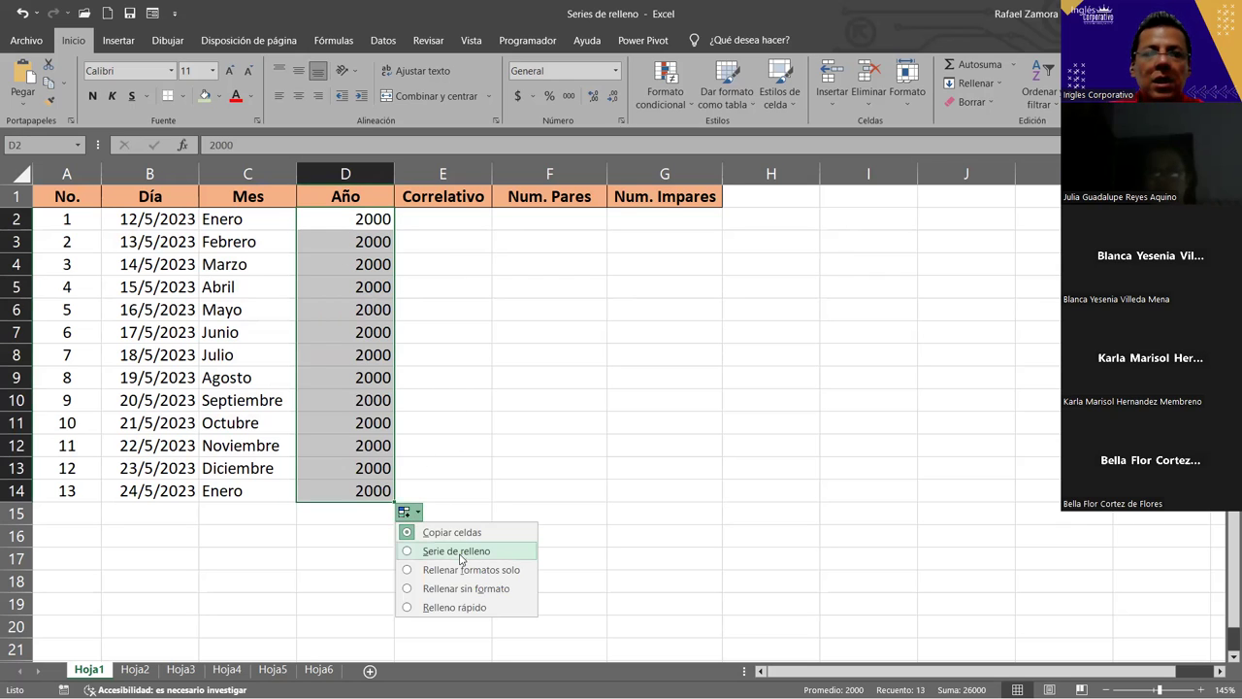
{"action": "left_click", "coordinate": [457, 550]}
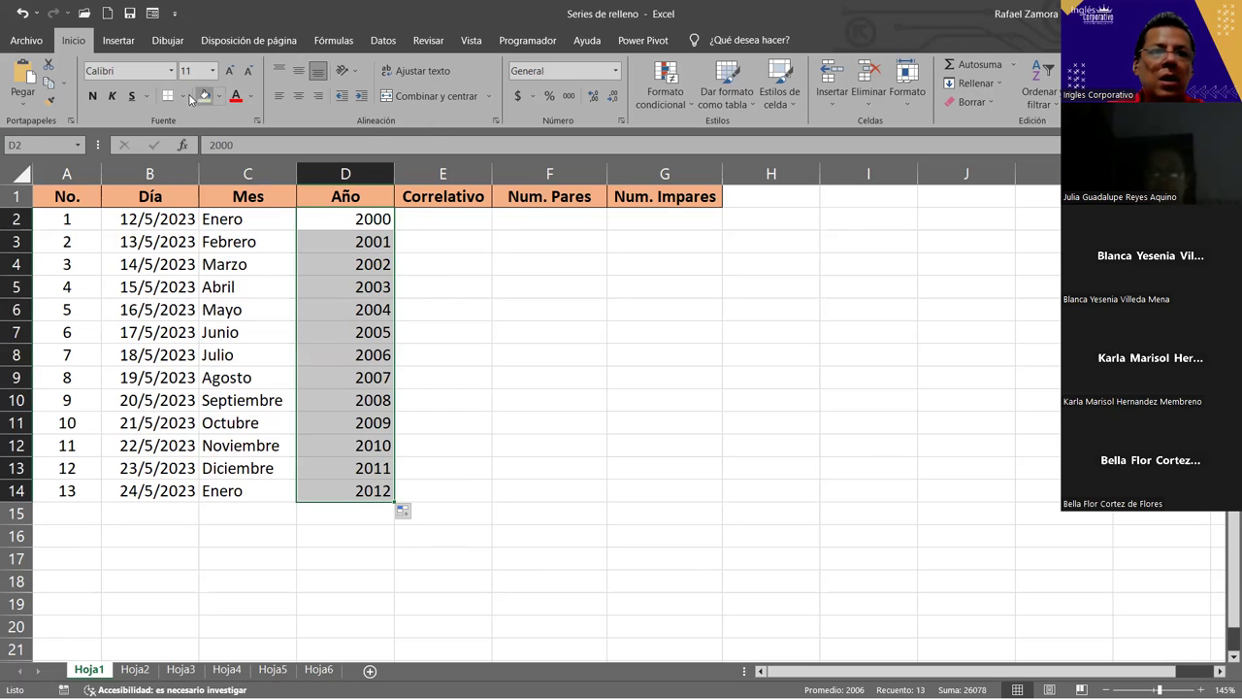
{"action": "left_click", "coordinate": [299, 97]}
{"action": "left_click", "coordinate": [449, 222]}
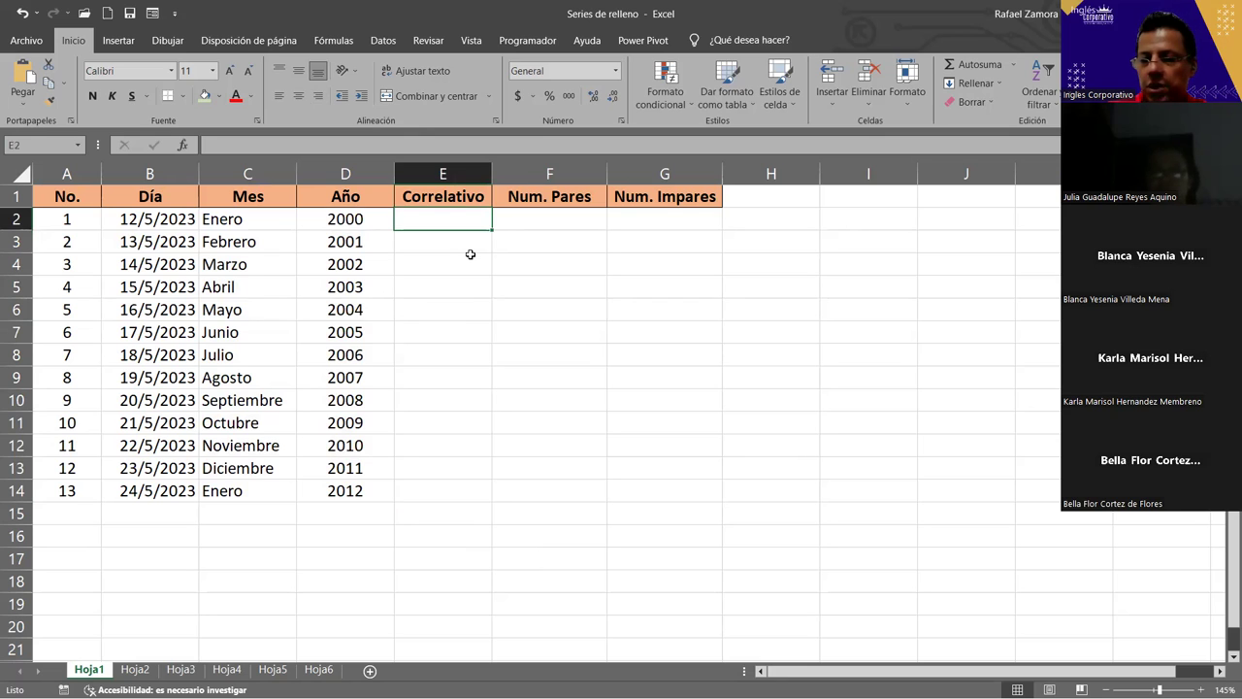
Fill E2:E14 with a centred series counting from 25 to 37.
{"action": "type", "text": "25"}
{"action": "key", "text": "Return"}
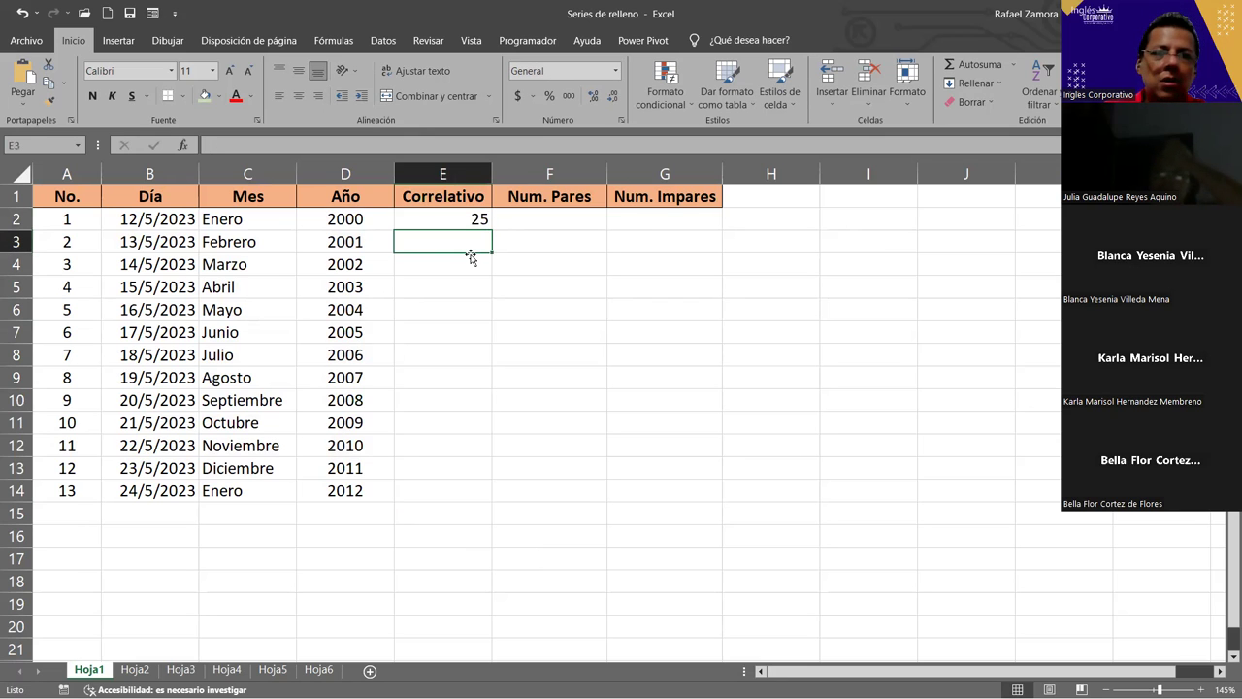
{"action": "left_click", "coordinate": [454, 225]}
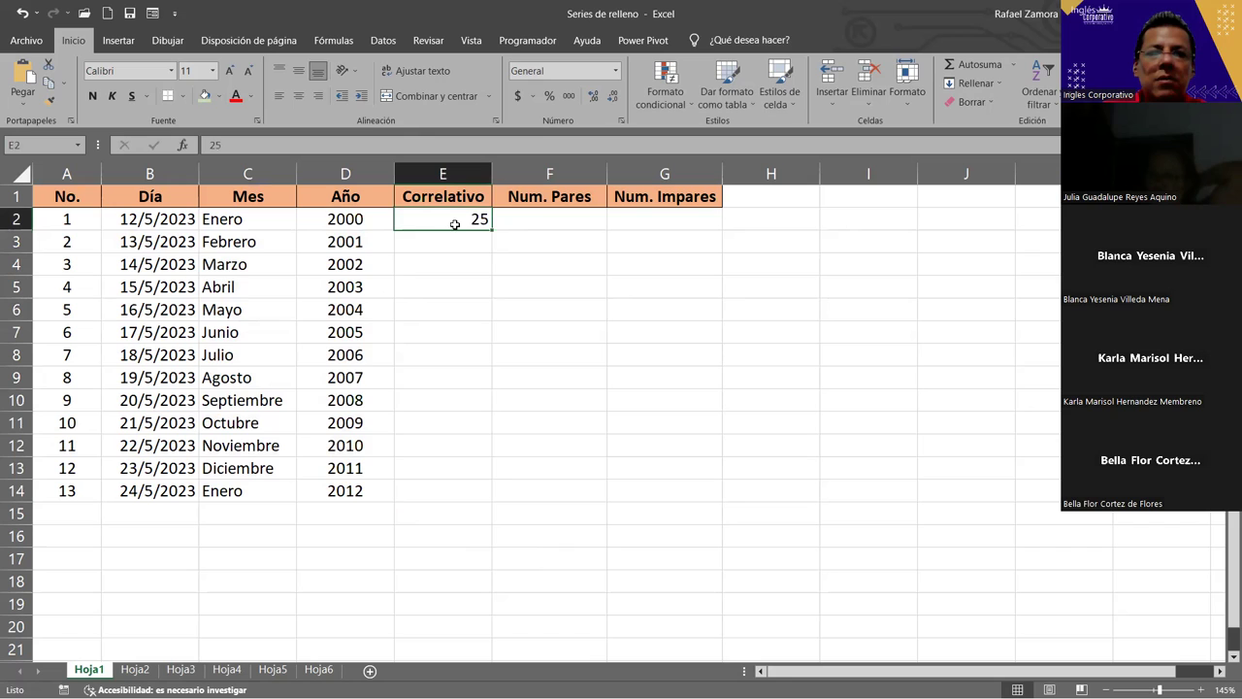
{"action": "left_click_drag", "start_coordinate": [491, 229], "coordinate": [448, 492]}
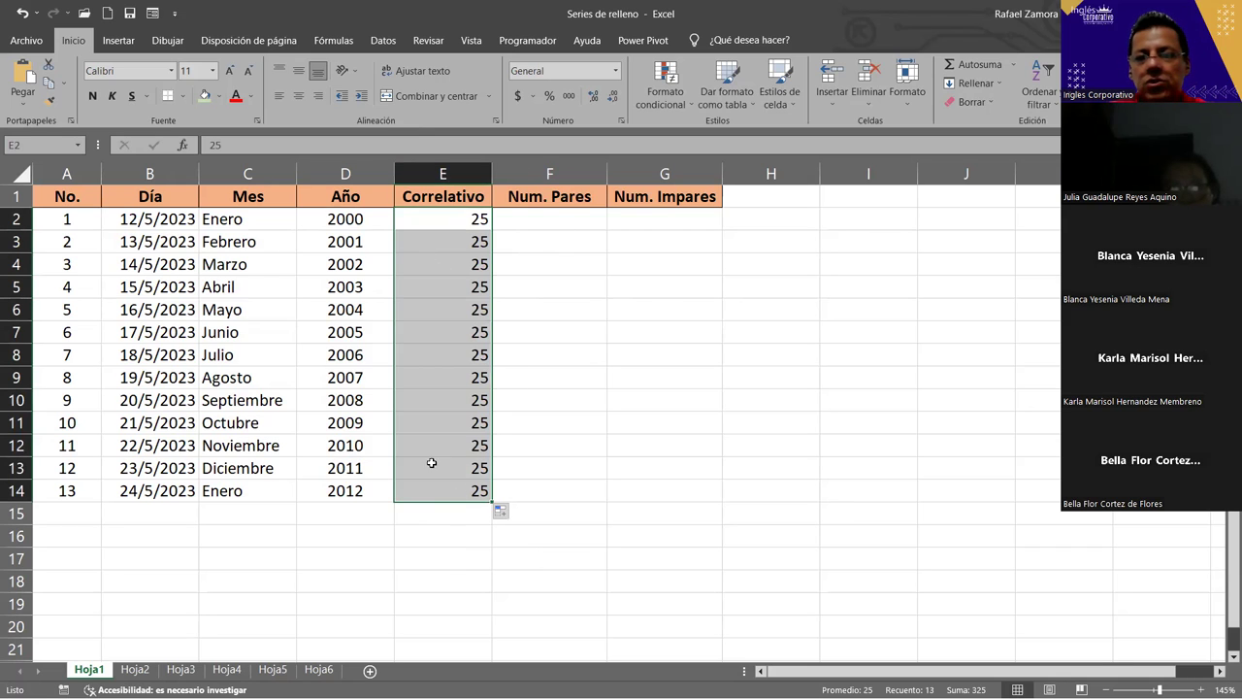
{"action": "left_click", "coordinate": [500, 511]}
{"action": "left_click", "coordinate": [550, 550]}
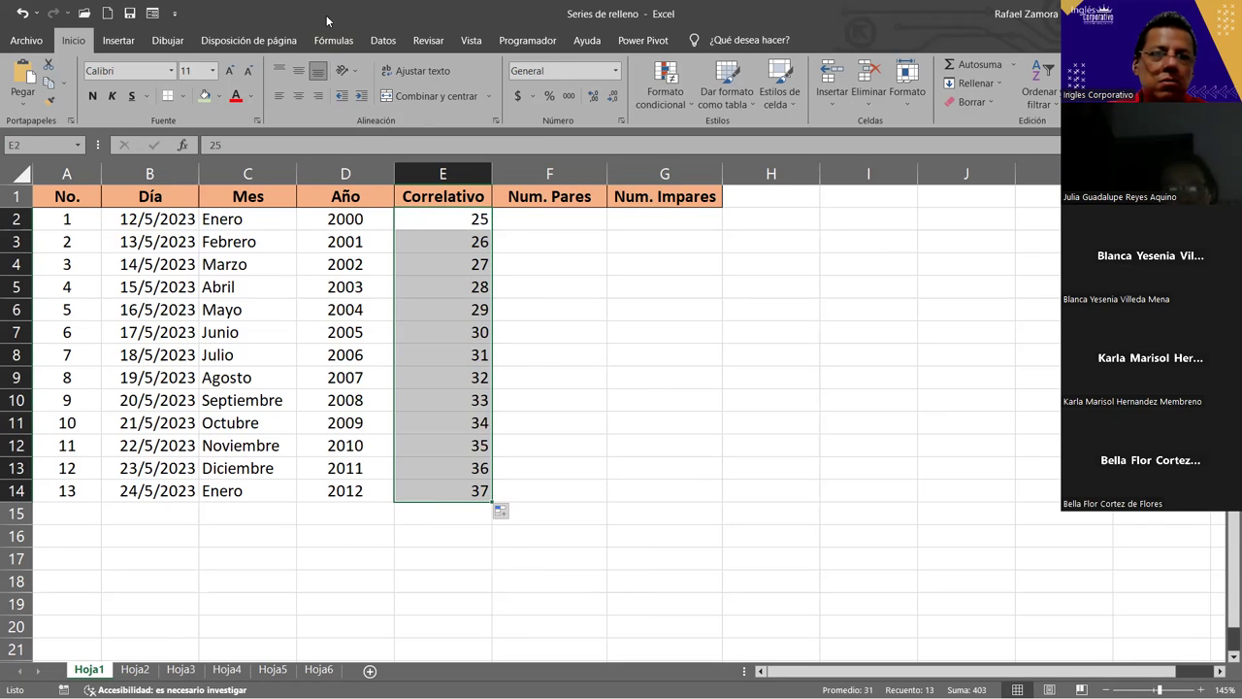
{"action": "left_click", "coordinate": [303, 100]}
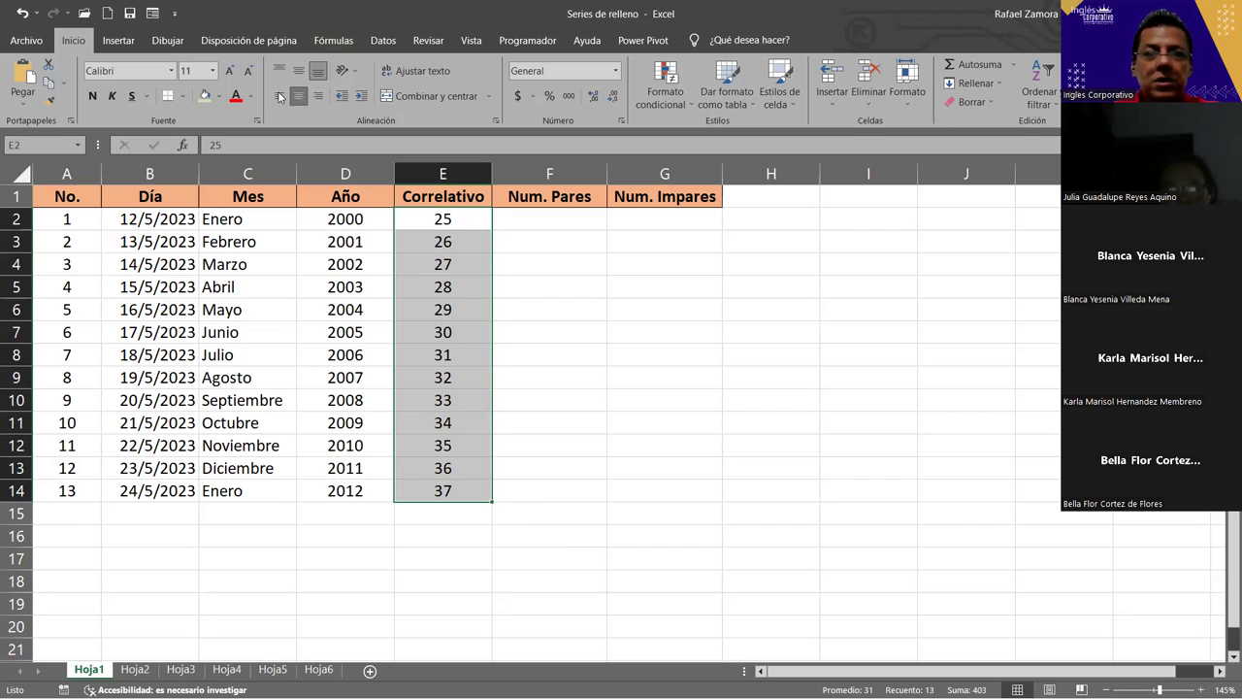
{"action": "left_click", "coordinate": [66, 219]}
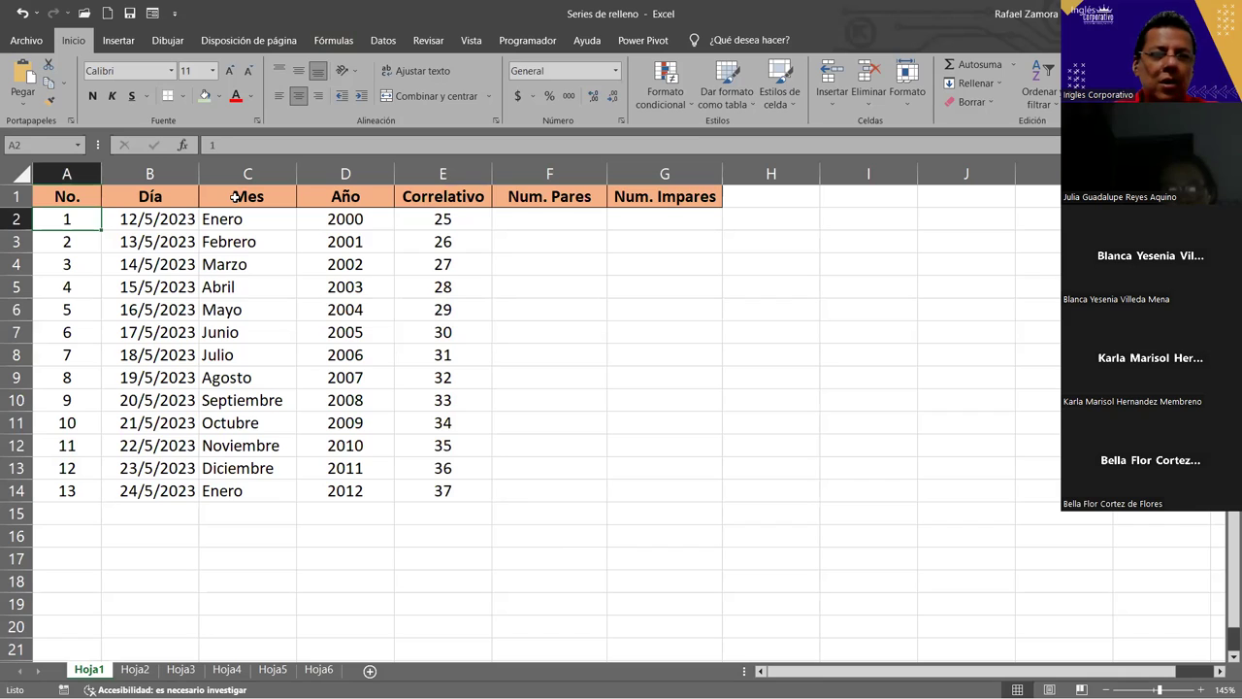
{"action": "left_click", "coordinate": [441, 218]}
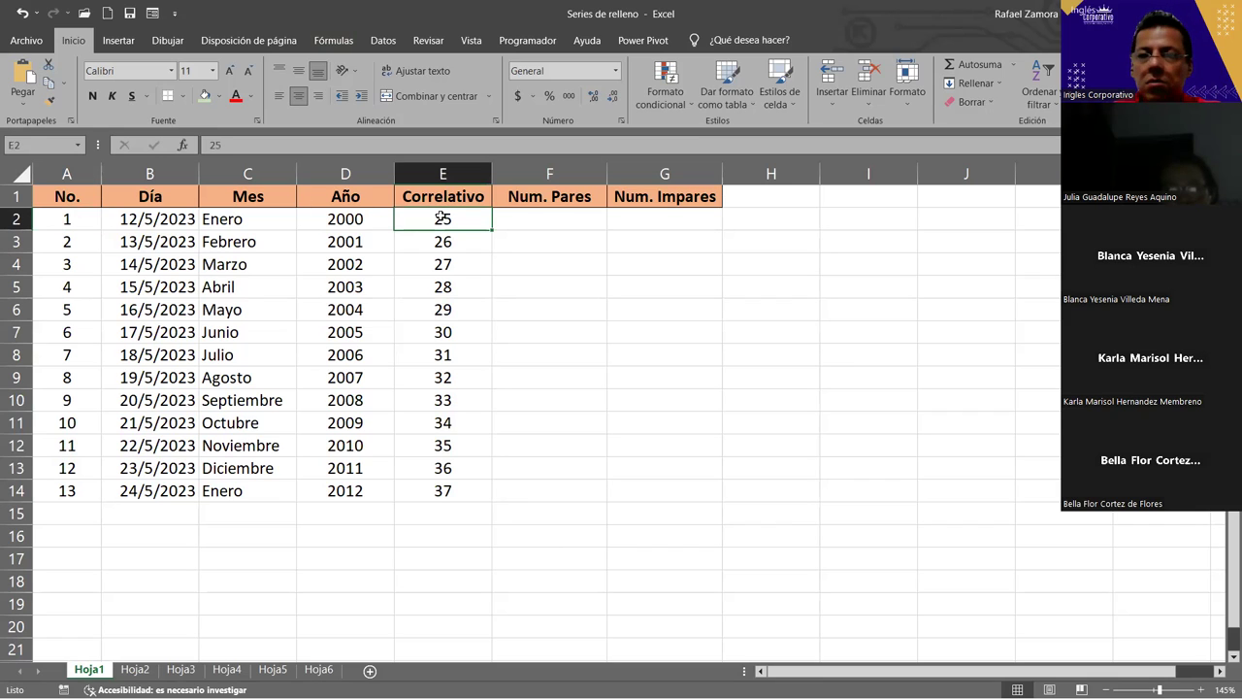
{"action": "left_click", "coordinate": [354, 211]}
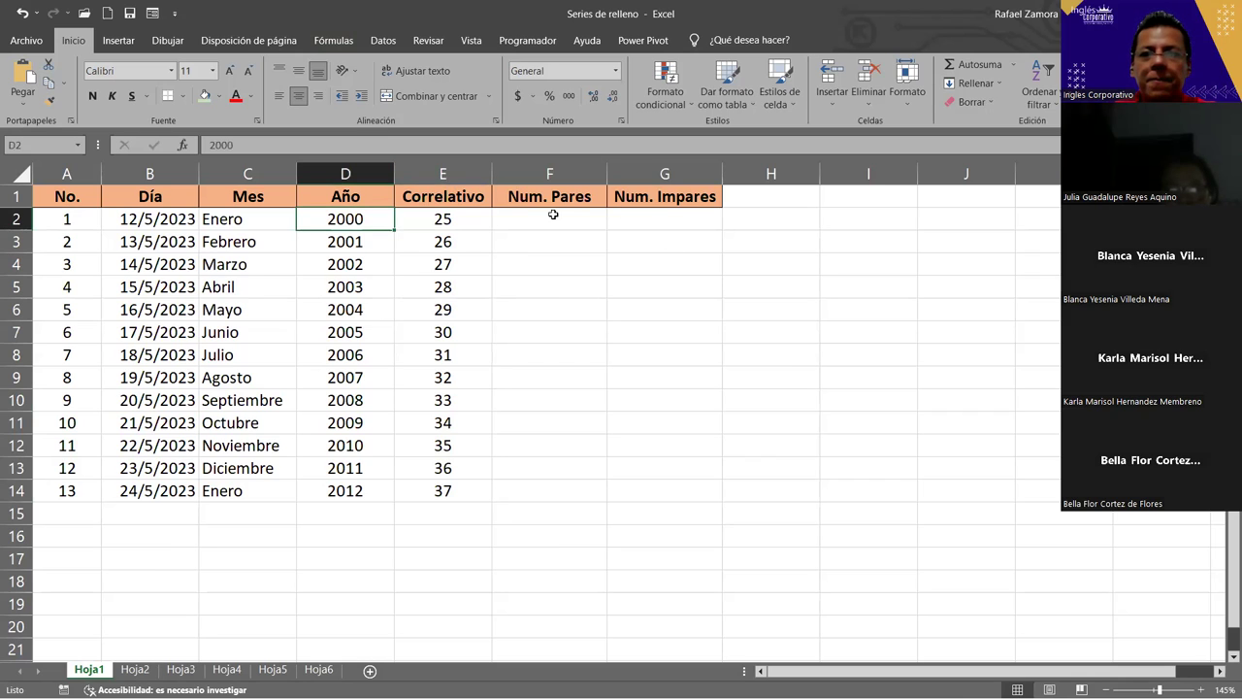
Enter 2 and 4 in F2:F3 and extend the even numbers down to 26 in F14.
{"action": "left_click", "coordinate": [523, 219]}
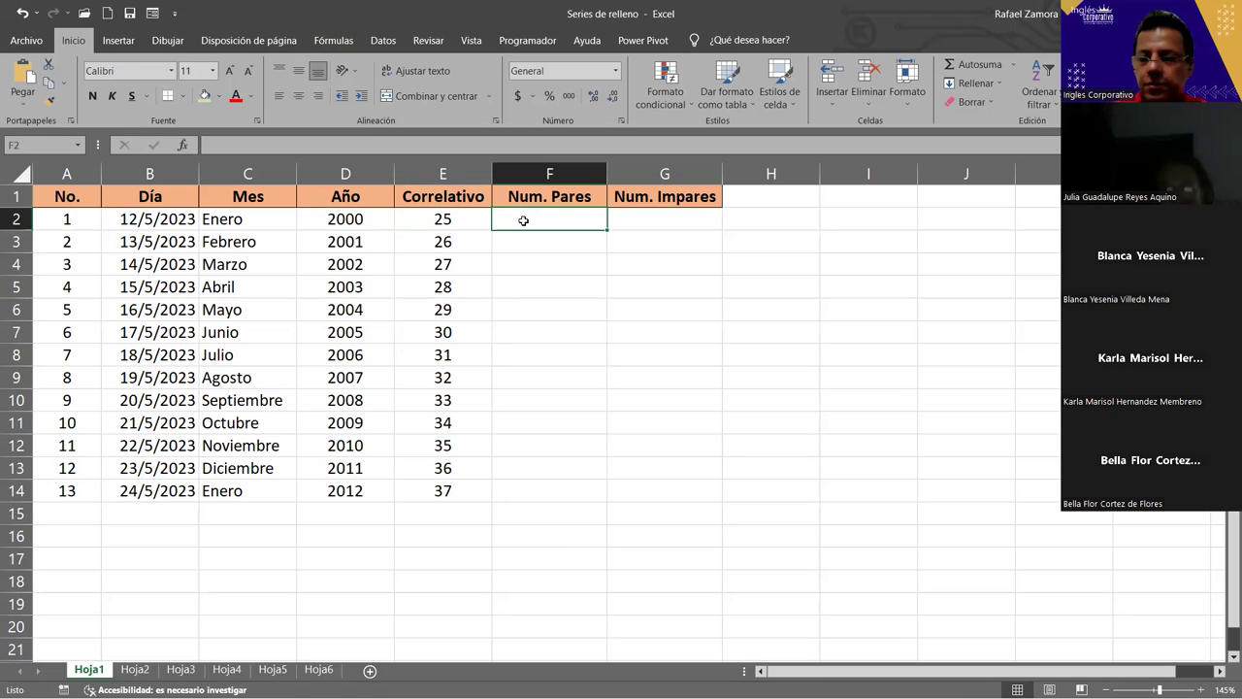
{"action": "type", "text": "2"}
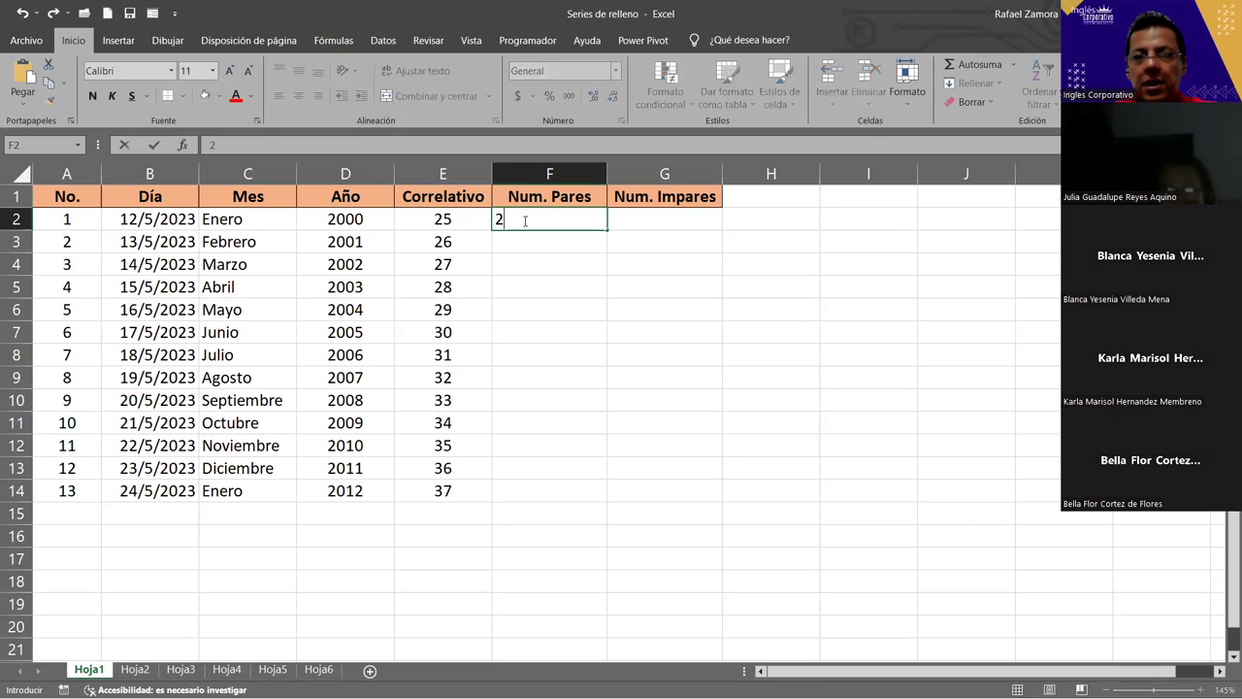
{"action": "key", "text": "Return"}
{"action": "type", "text": "4"}
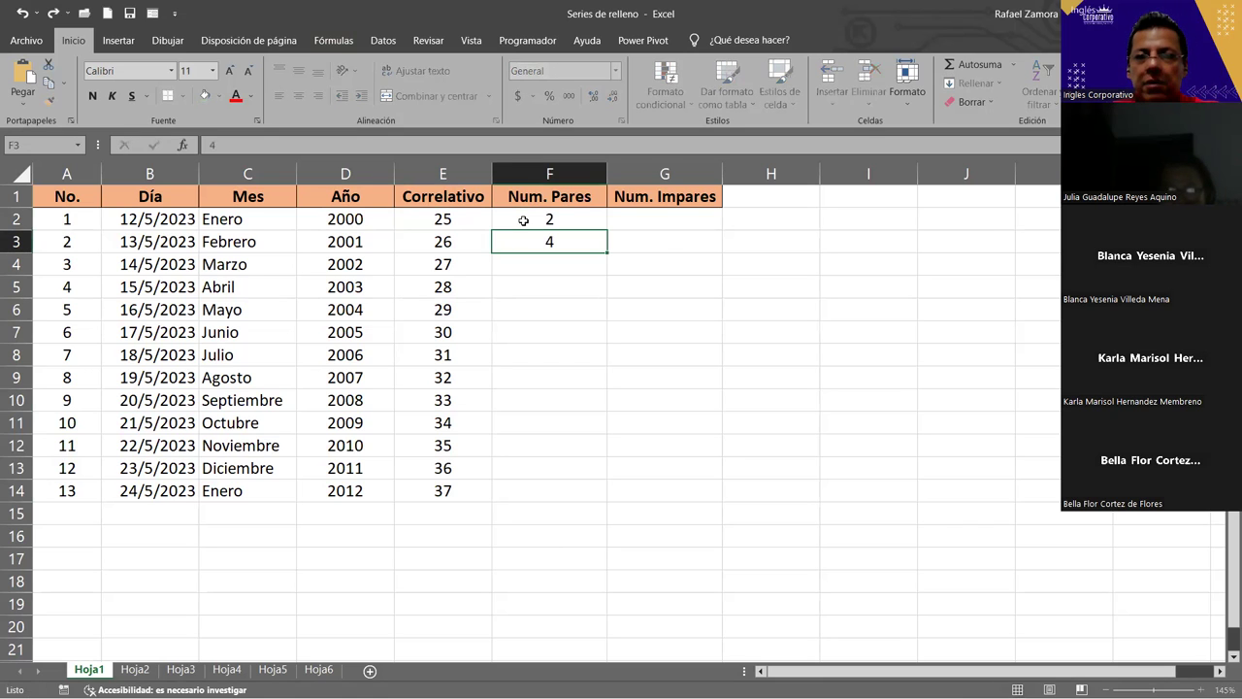
{"action": "key", "text": "Return"}
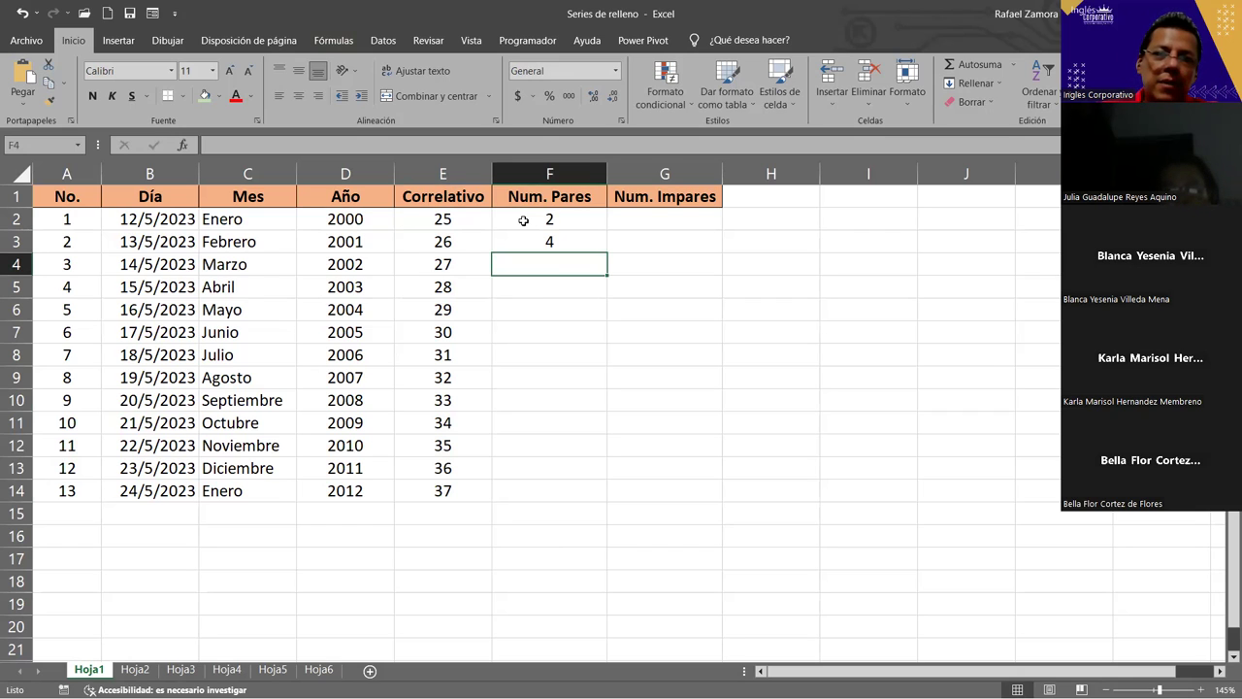
{"action": "left_click_drag", "start_coordinate": [523, 221], "coordinate": [515, 243]}
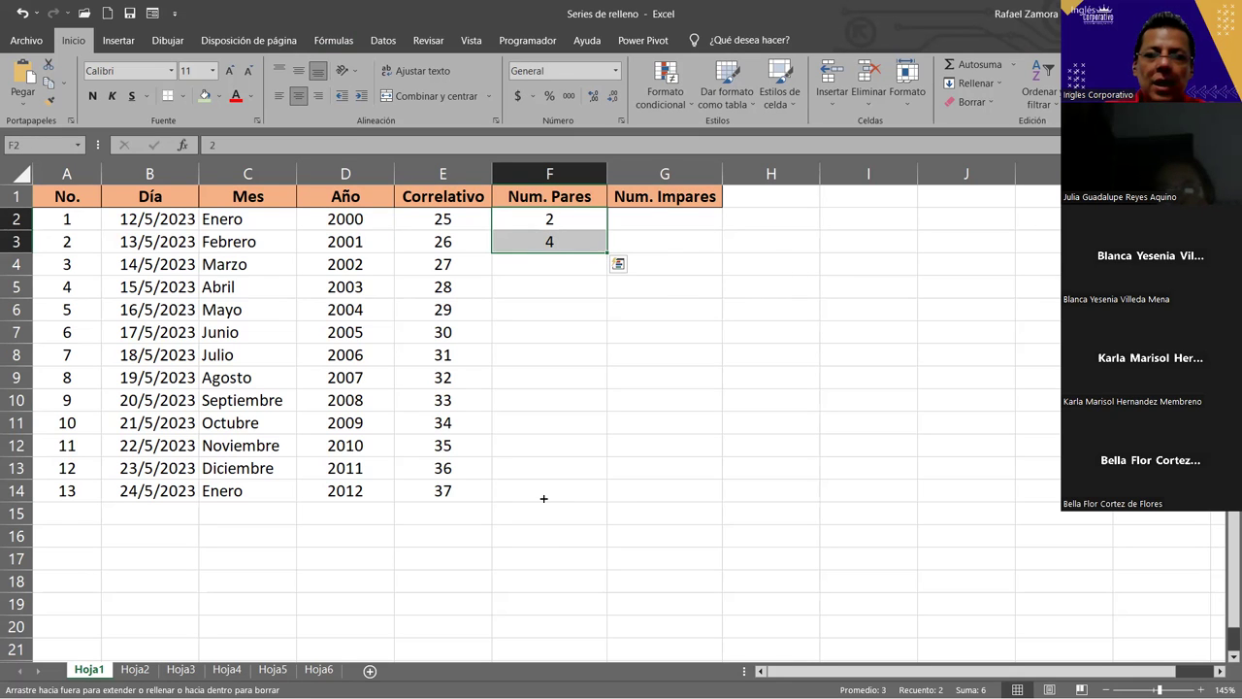
{"action": "left_click_drag", "start_coordinate": [544, 498], "coordinate": [544, 504]}
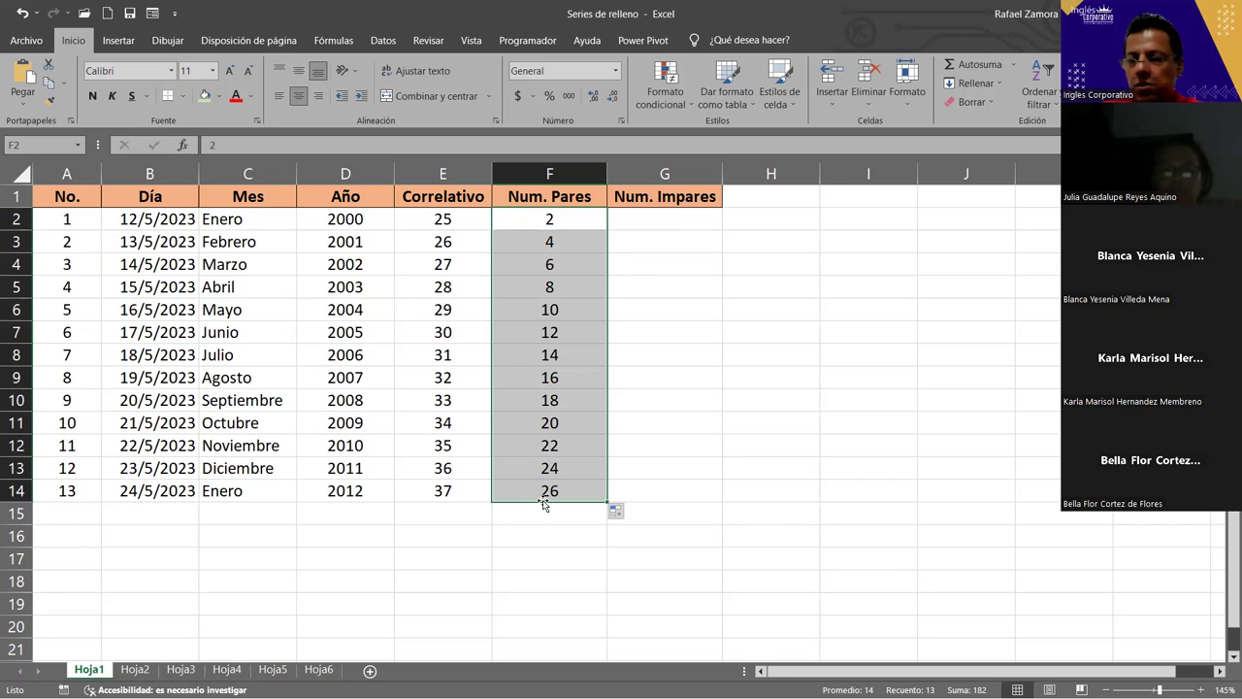
{"action": "left_click", "coordinate": [690, 220]}
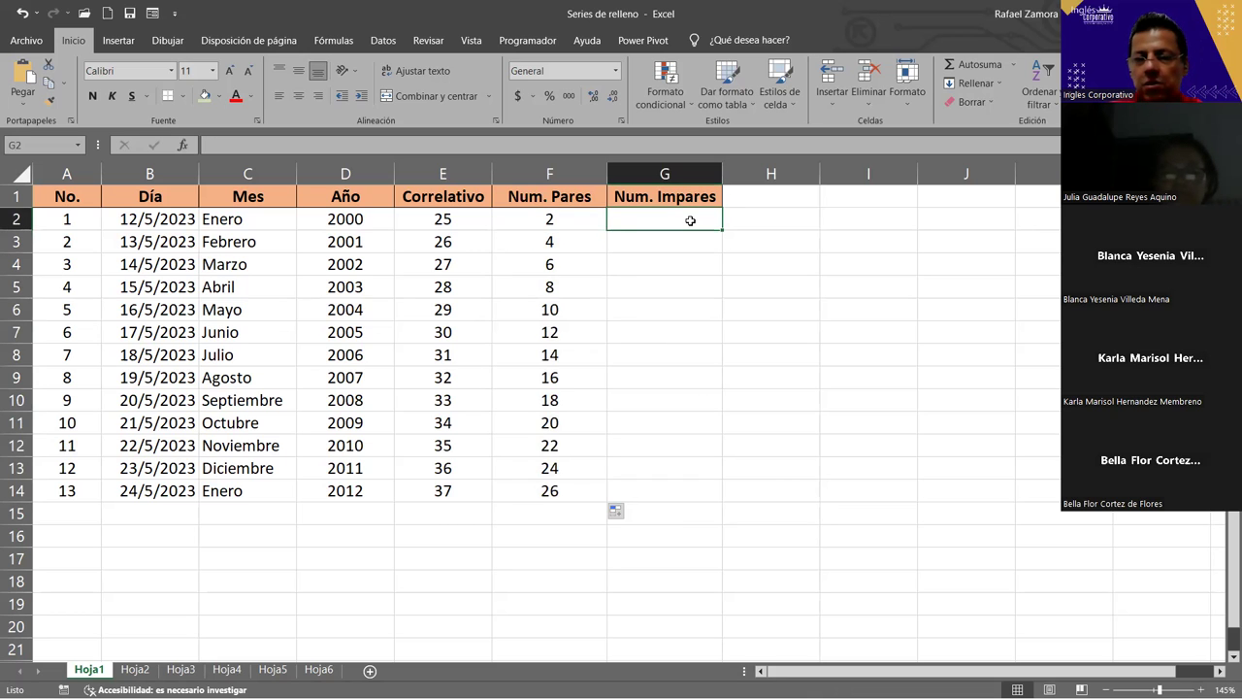
Enter 1 and 3 in G2:G3 and extend the odd numbers down to 25 in G14.
{"action": "type", "text": "1"}
{"action": "key", "text": "Return"}
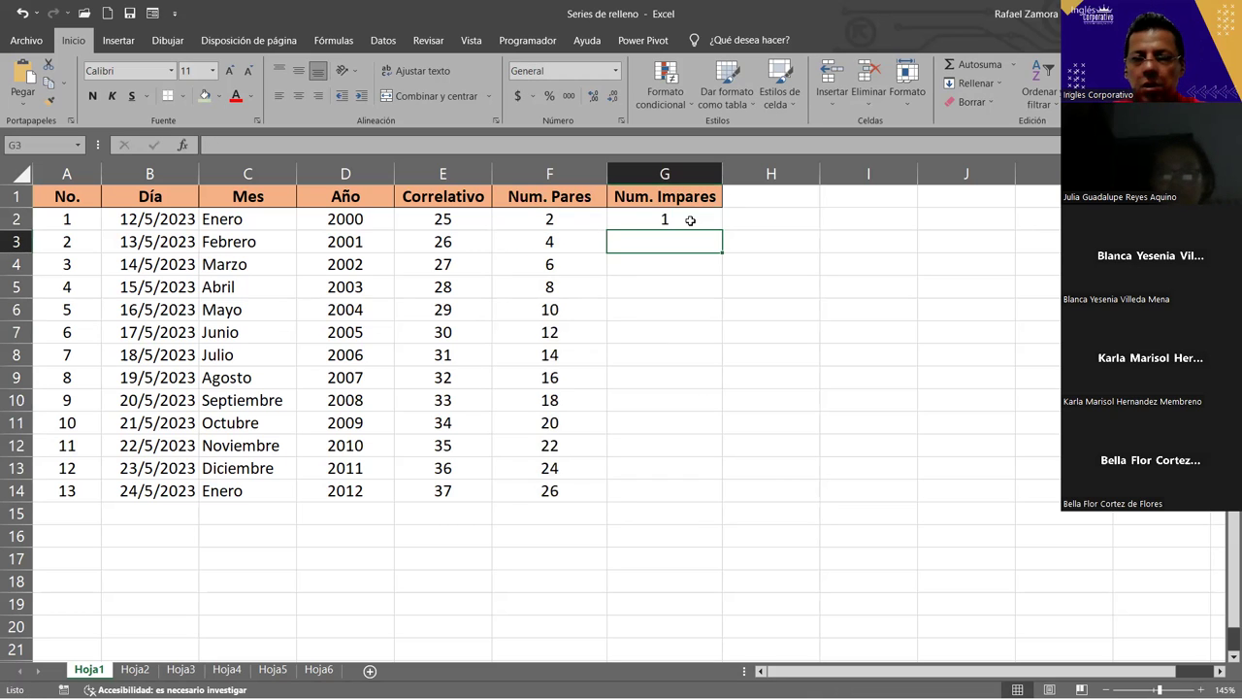
{"action": "type", "text": "3"}
{"action": "key", "text": "Return"}
{"action": "left_click_drag", "start_coordinate": [690, 221], "coordinate": [677, 496]}
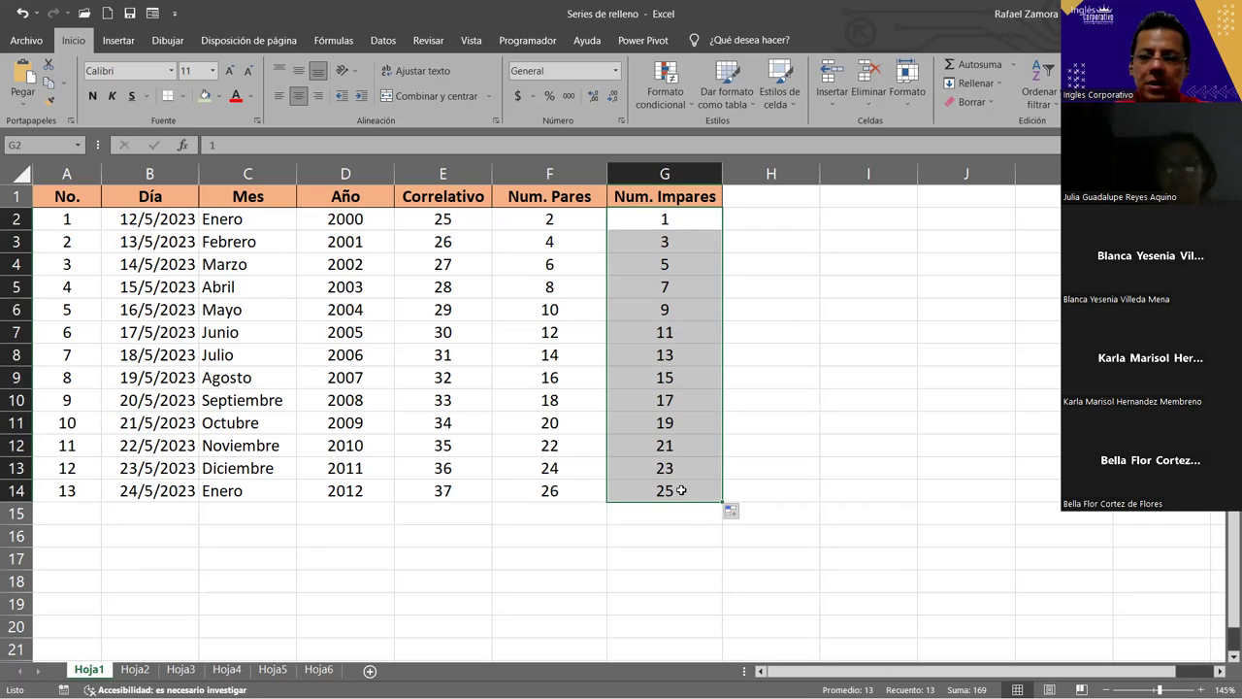
{"action": "left_click", "coordinate": [534, 539]}
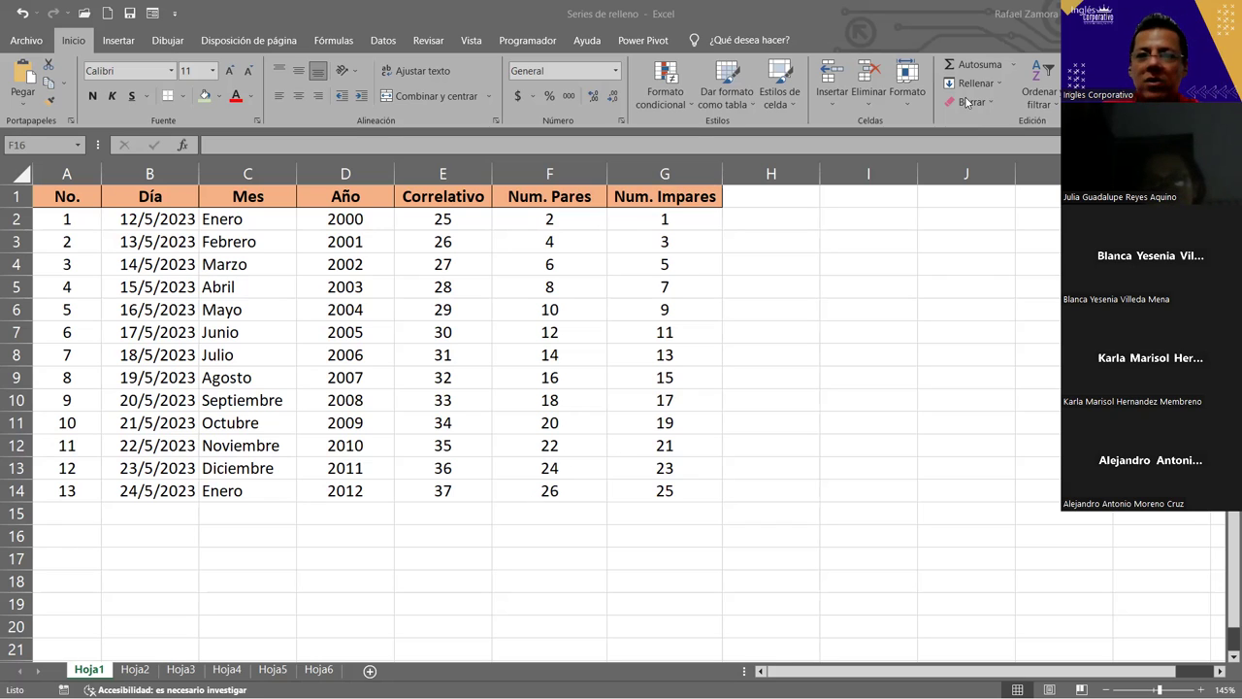
{"action": "left_click", "coordinate": [136, 670]}
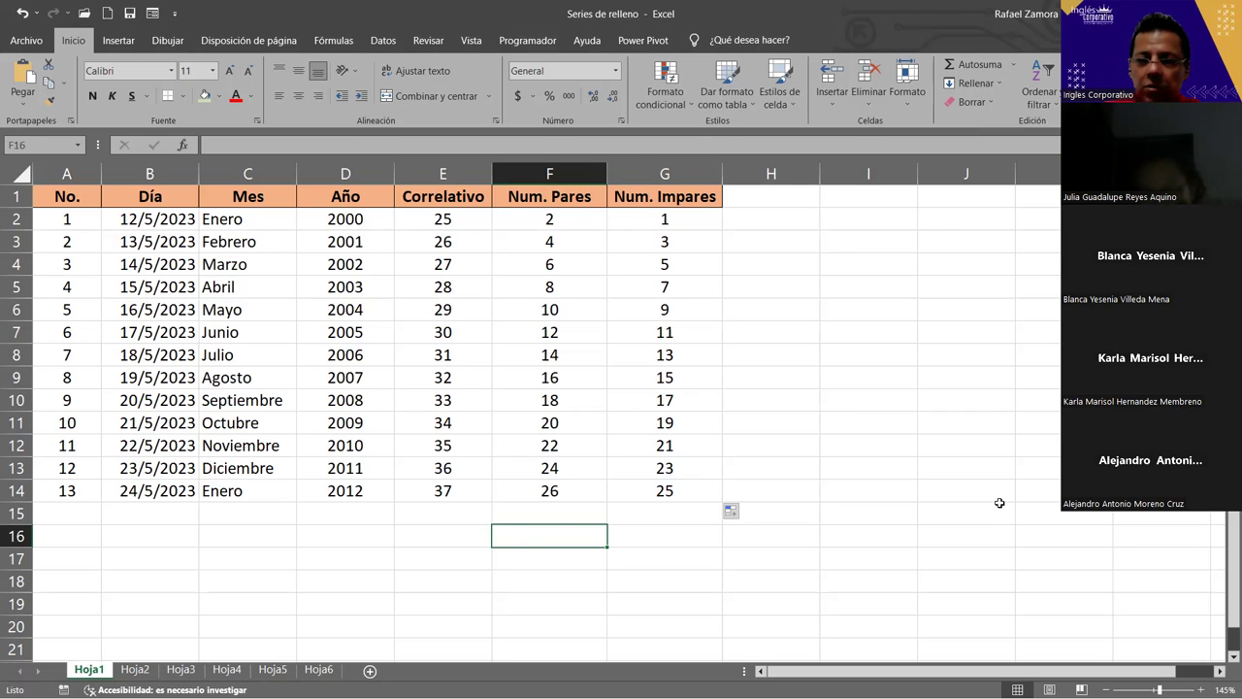
Open the Hoja2 sheet showing the reference series table.
{"action": "left_click", "coordinate": [136, 670]}
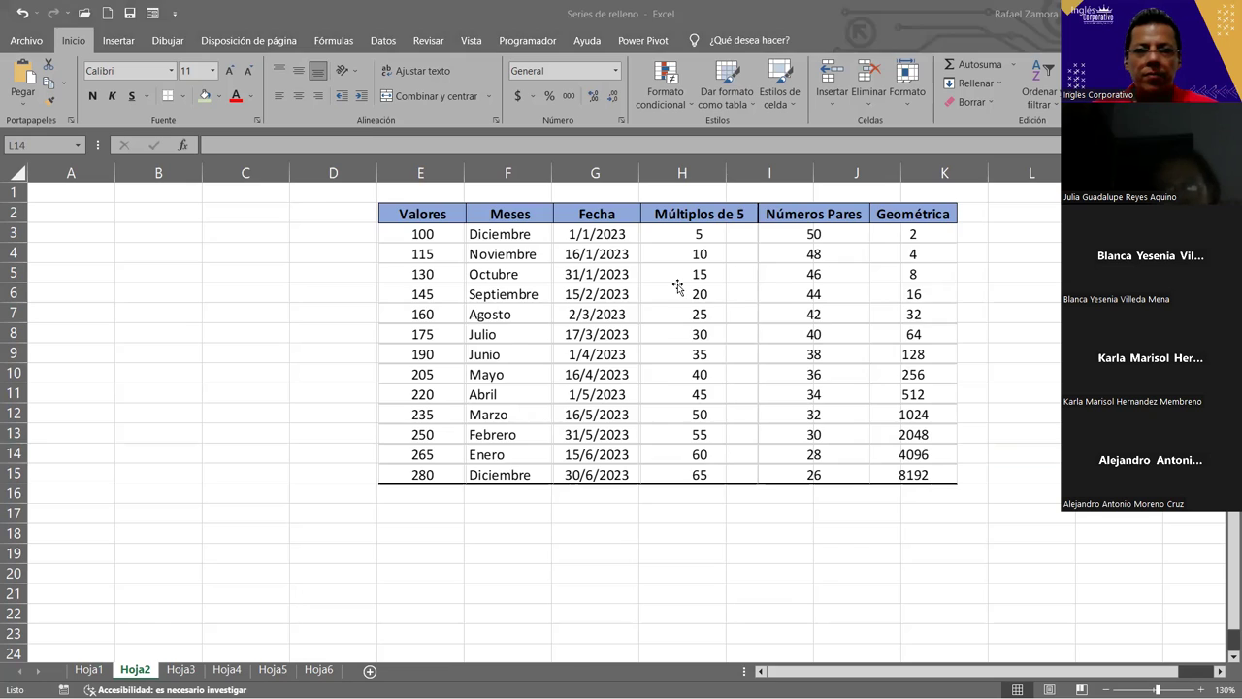
Move the reference picture aside and type headers Valores, Meses and Fecha in A1:C1.
{"action": "left_click_drag", "start_coordinate": [674, 283], "coordinate": [557, 381]}
{"action": "left_click", "coordinate": [72, 198]}
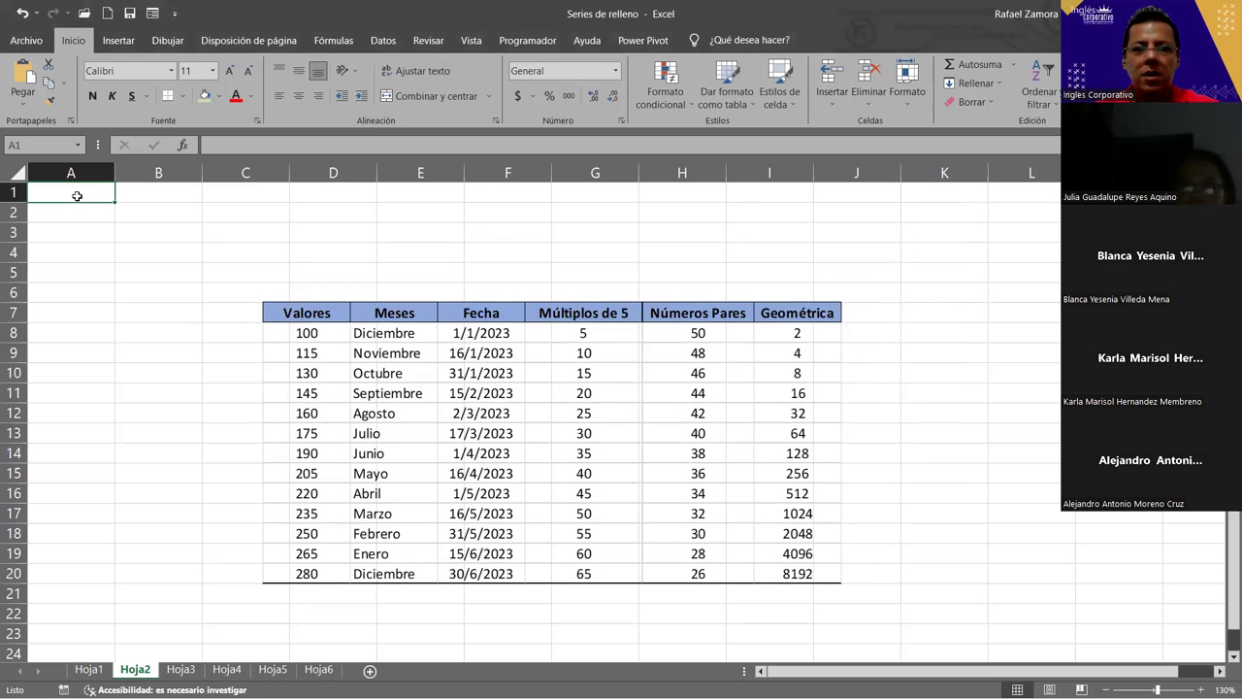
{"action": "type", "text": "Valores"}
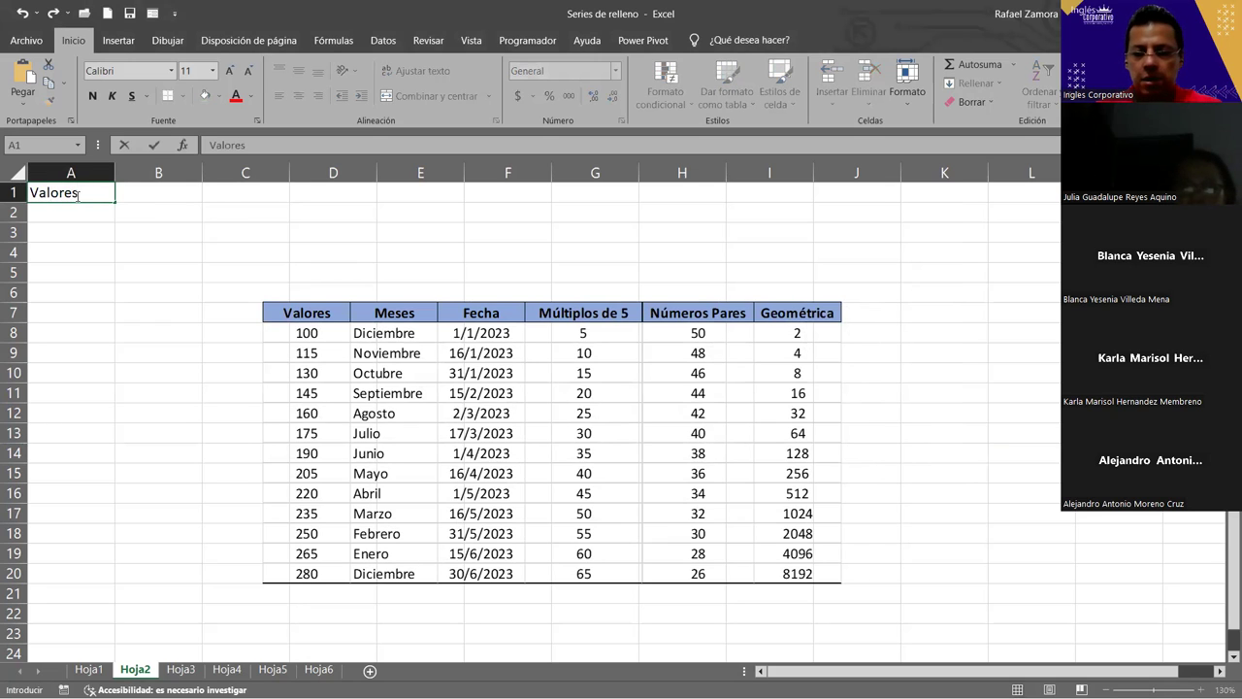
{"action": "key", "text": "Tab"}
{"action": "type", "text": "Meses"}
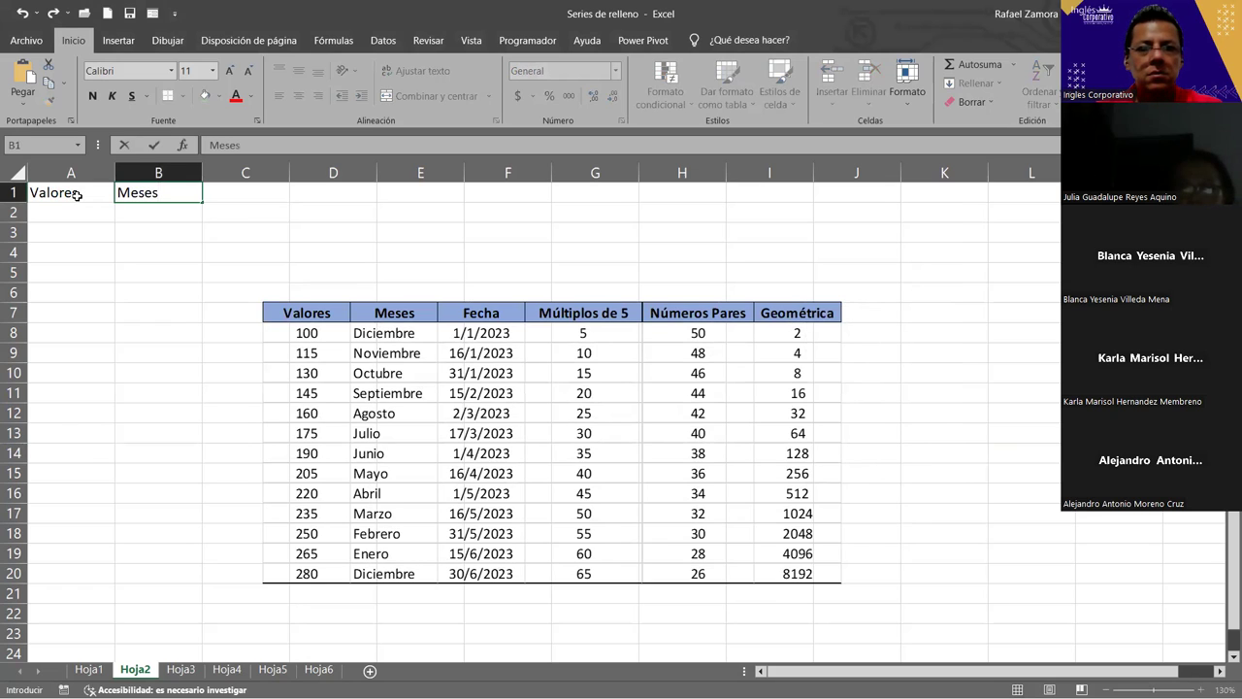
{"action": "key", "text": "Tab"}
{"action": "type", "text": "Fec"}
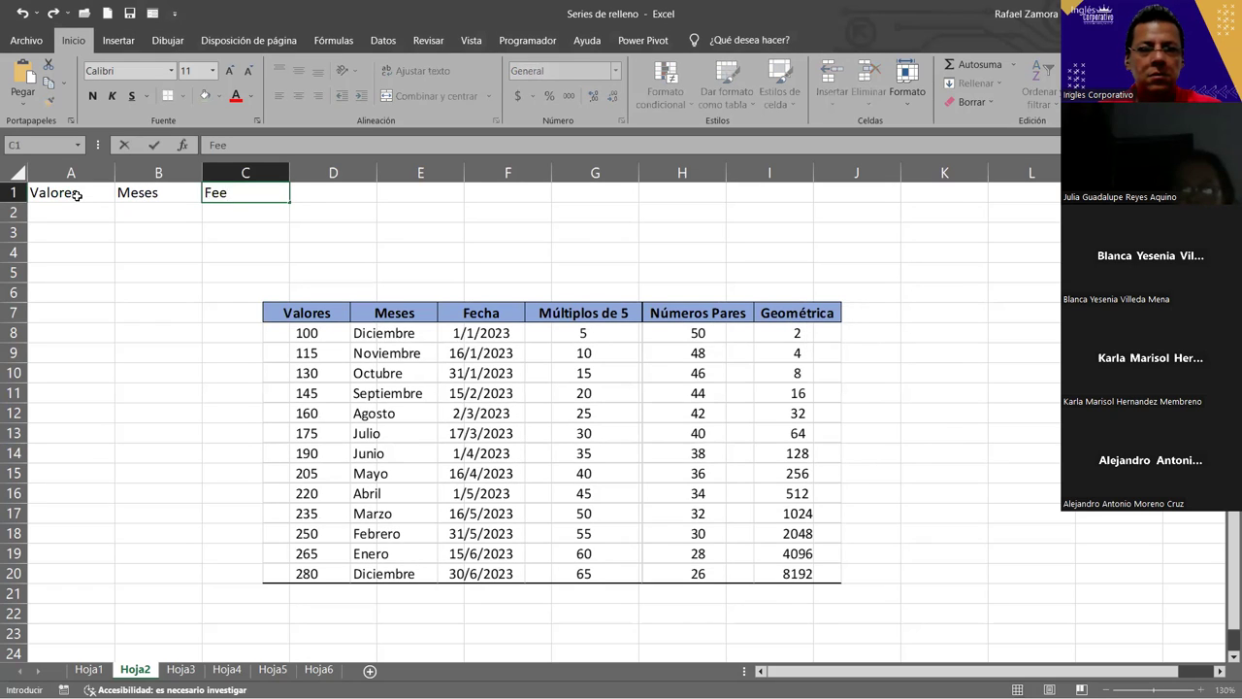
{"action": "type", "text": "ha"}
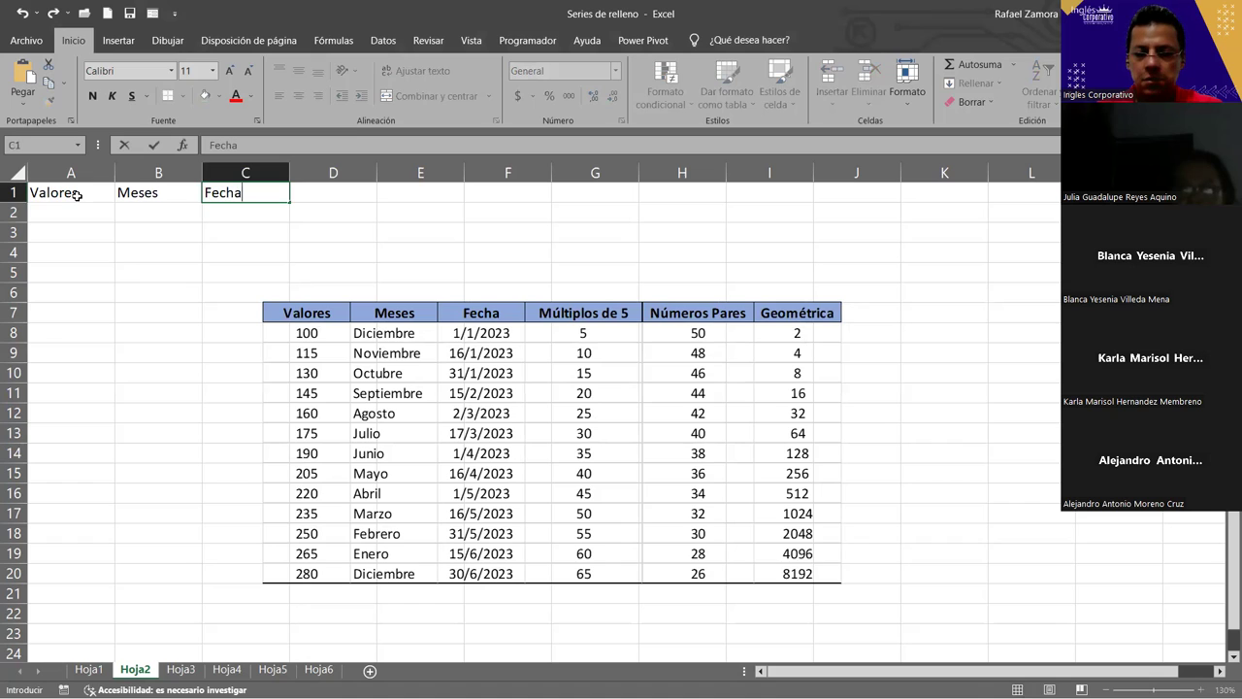
{"action": "key", "text": "Tab"}
Add headers Múltiplo de 5, Números pares and Geométrica in D1:F1, autofitting column D.
{"action": "type", "text": "Múltiplo de 5"}
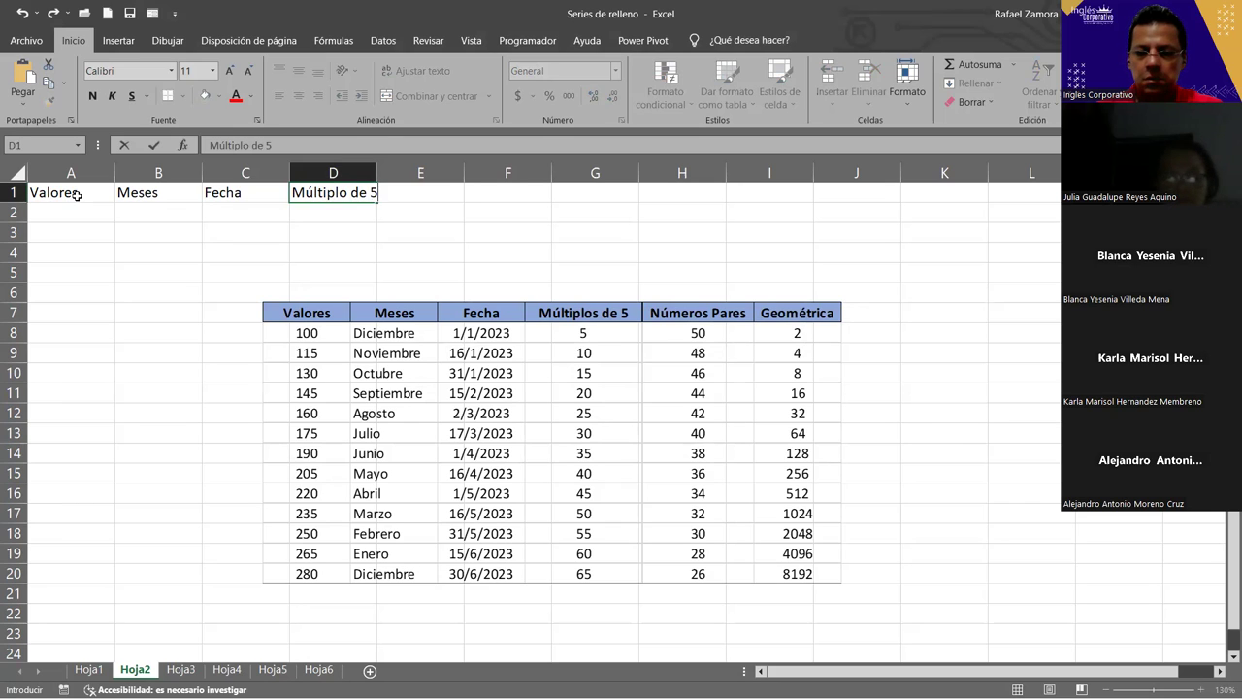
{"action": "key", "text": "Tab"}
{"action": "type", "text": "Números oares"}
{"action": "key", "text": "BackSpace"}
{"action": "key", "text": "BackSpace"}
{"action": "key", "text": "BackSpace"}
{"action": "key", "text": "BackSpace"}
{"action": "key", "text": "BackSpace"}
{"action": "type", "text": "pares"}
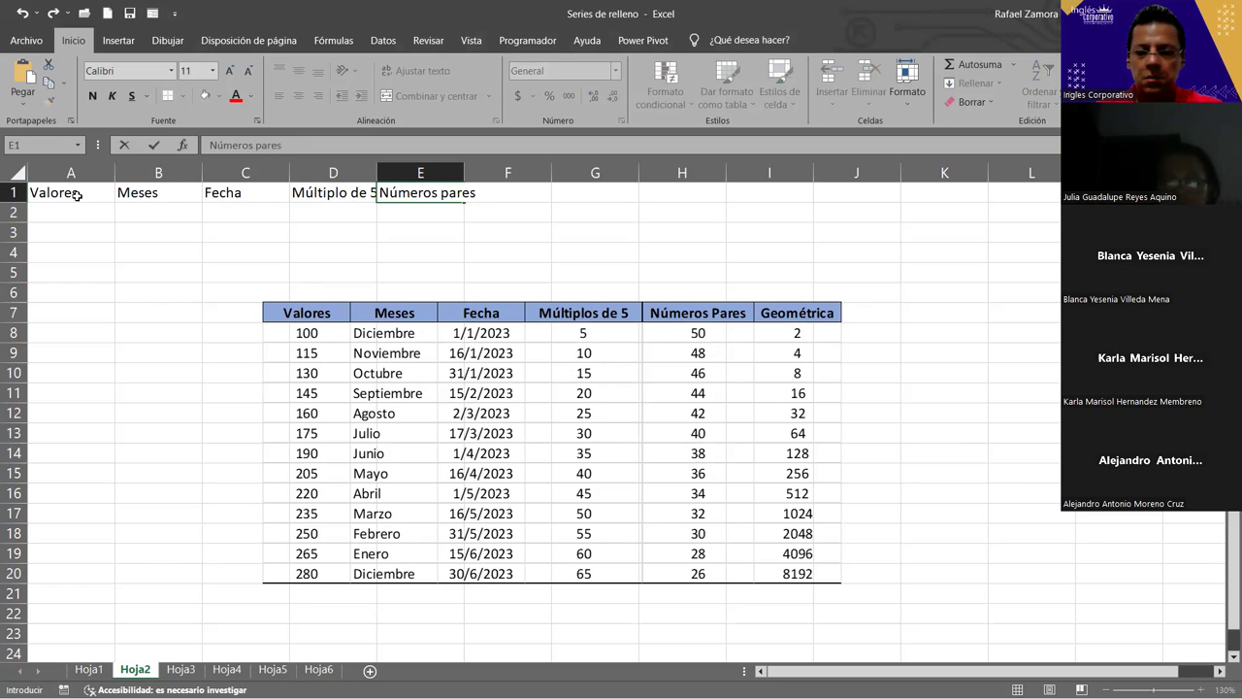
{"action": "key", "text": "Tab"}
{"action": "type", "text": "Geométrica"}
{"action": "key", "text": "Return"}
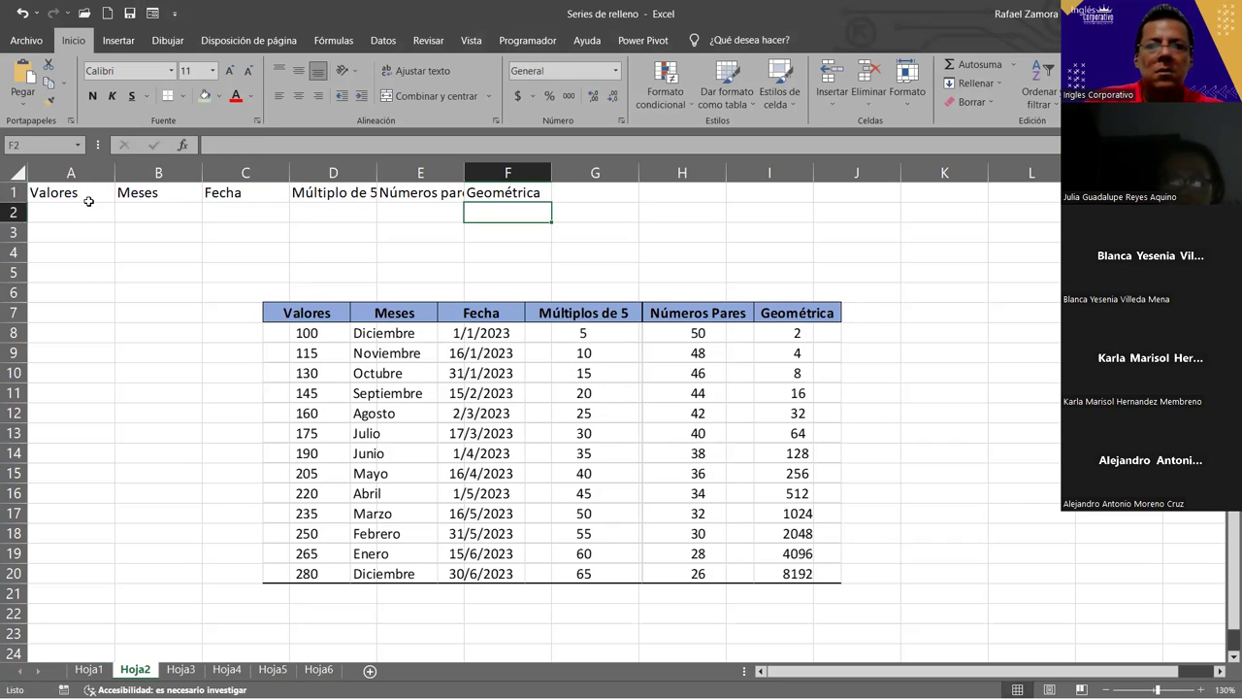
{"action": "double_click", "coordinate": [376, 174]}
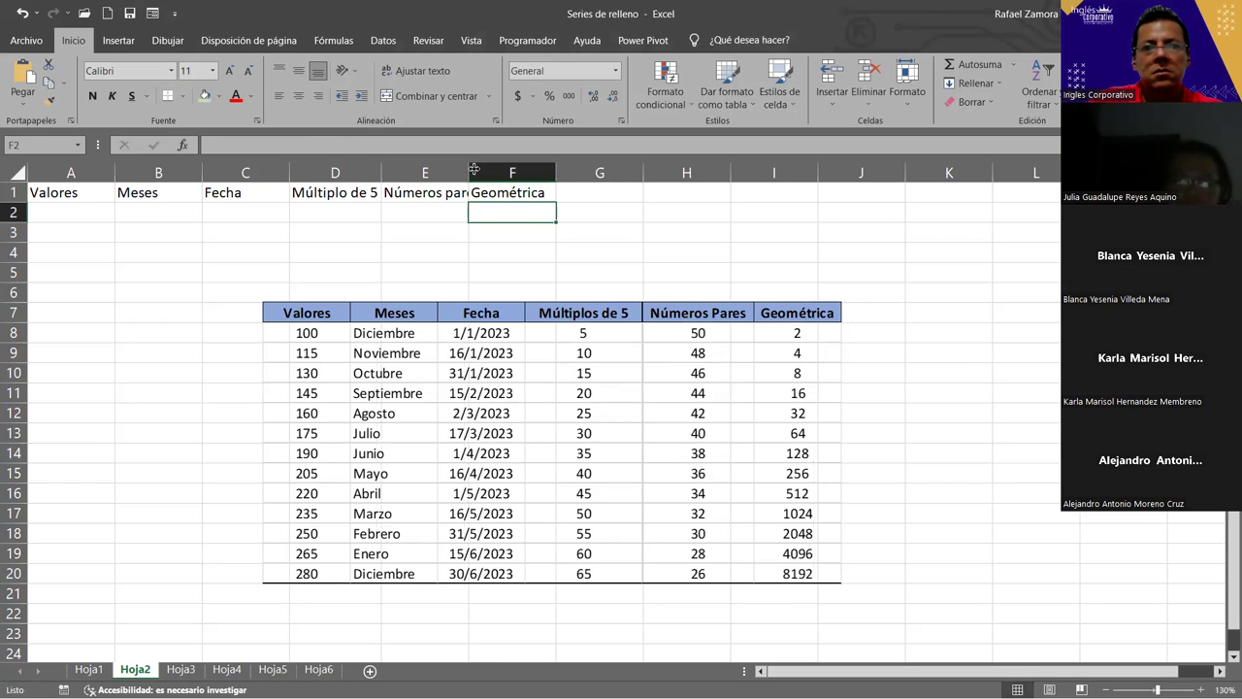
Autofit column E, then give headers A1:F1 a light blue fill, all borders and bold text.
{"action": "double_click", "coordinate": [470, 171]}
{"action": "left_click", "coordinate": [527, 251]}
{"action": "left_click_drag", "start_coordinate": [70, 194], "coordinate": [496, 195]}
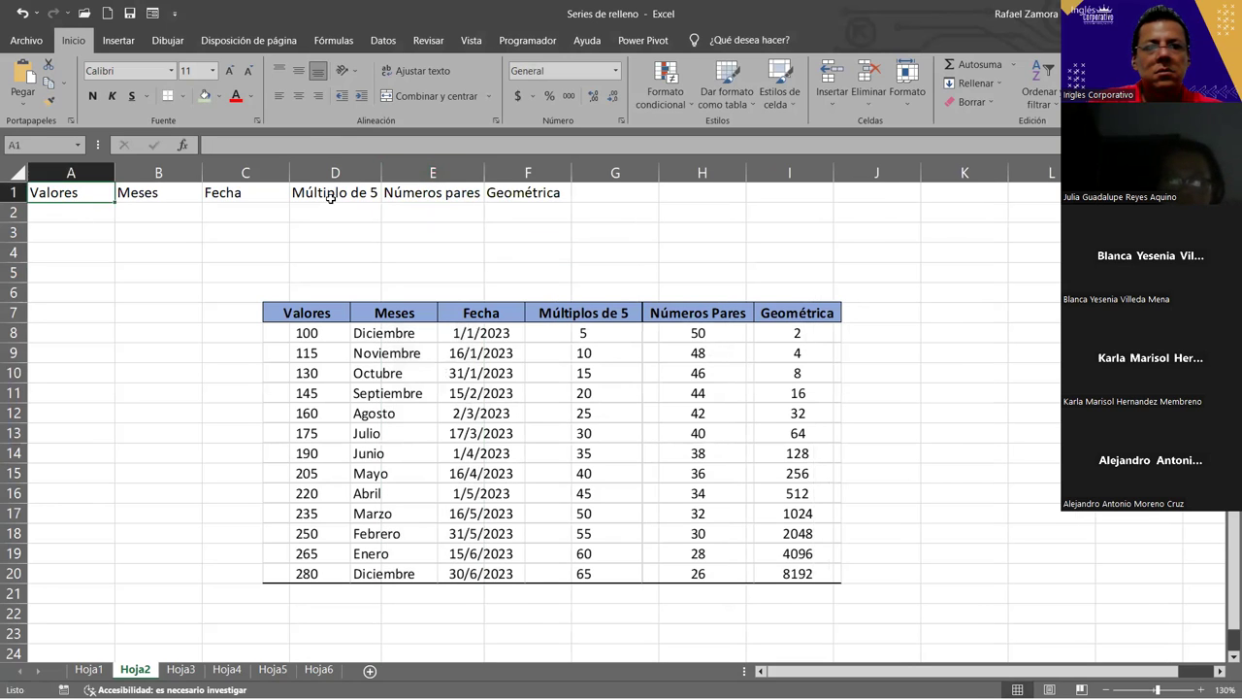
{"action": "left_click", "coordinate": [221, 97]}
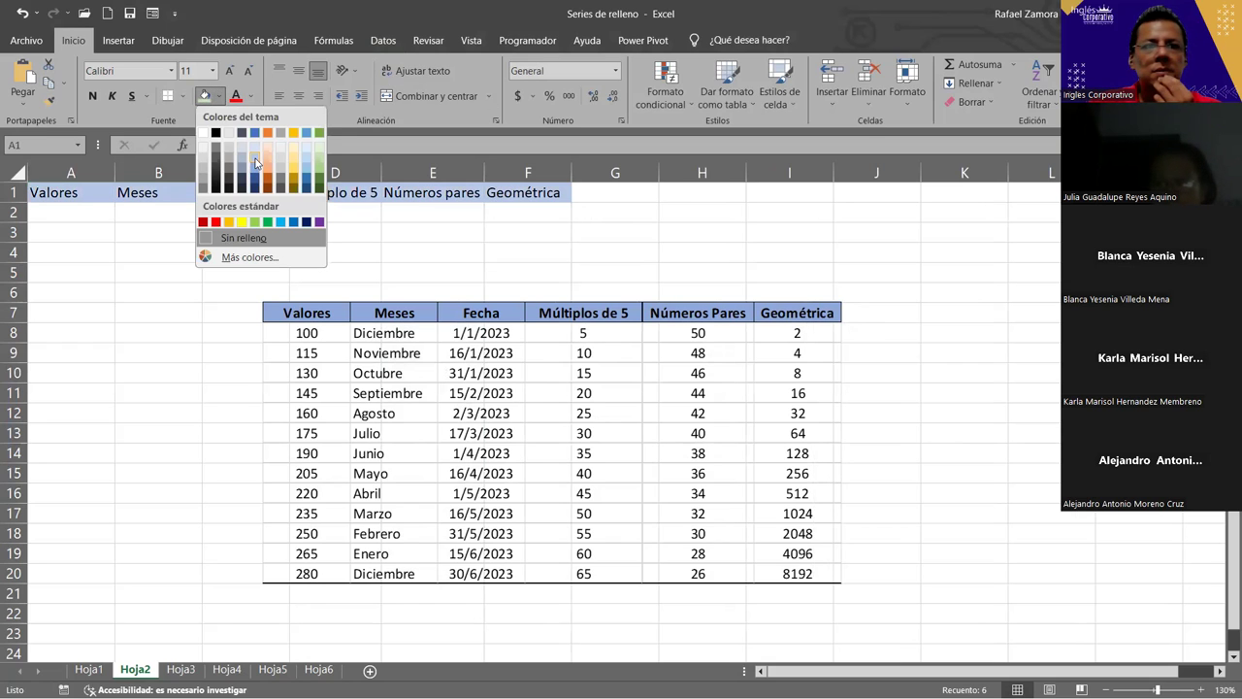
{"action": "left_click", "coordinate": [256, 161]}
{"action": "left_click", "coordinate": [182, 96]}
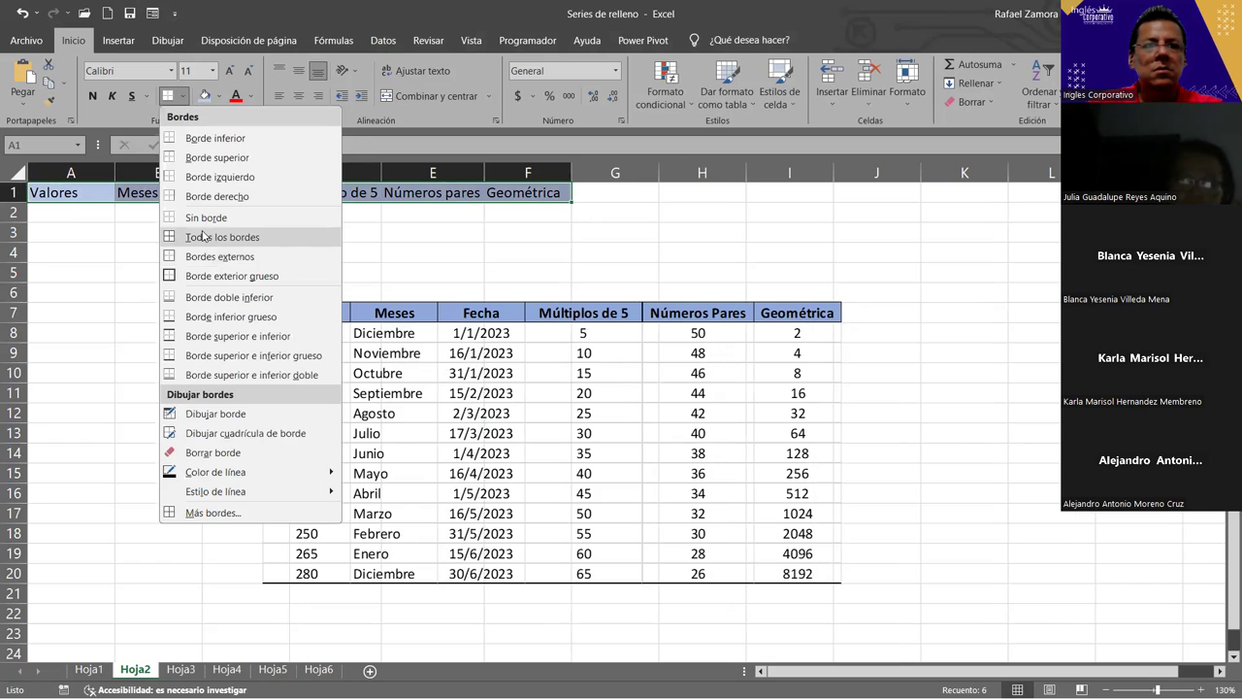
{"action": "left_click", "coordinate": [206, 240]}
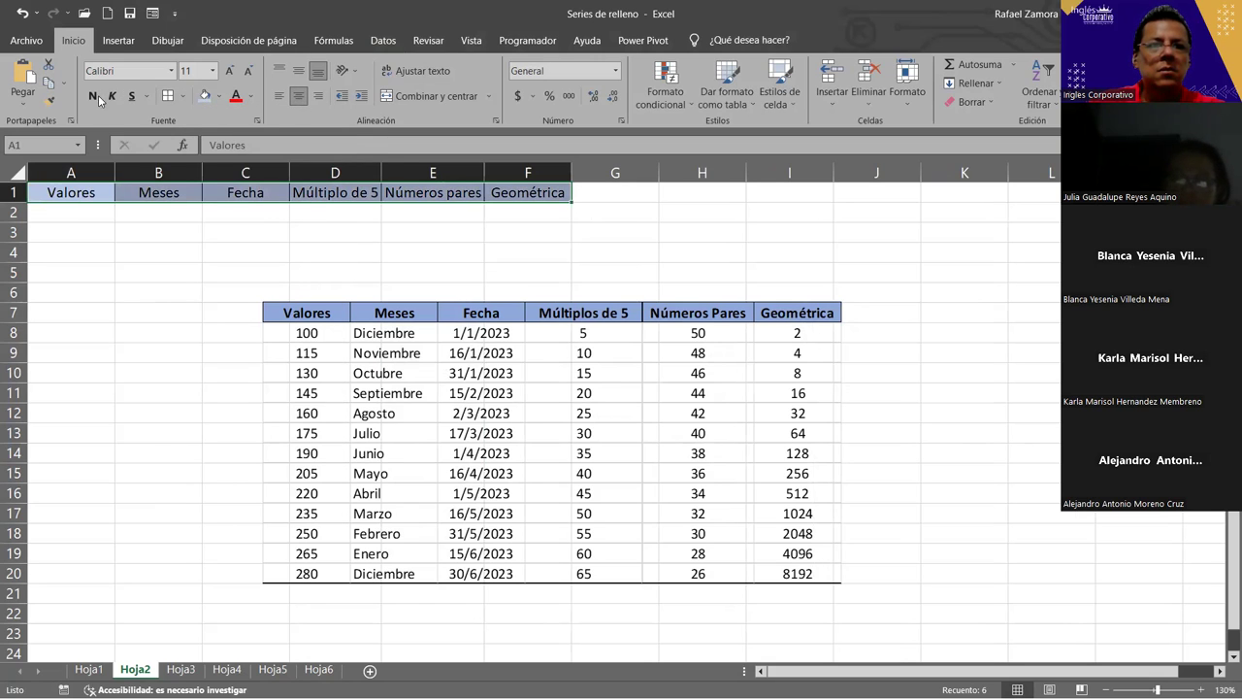
{"action": "left_click", "coordinate": [92, 96]}
{"action": "left_click", "coordinate": [95, 366]}
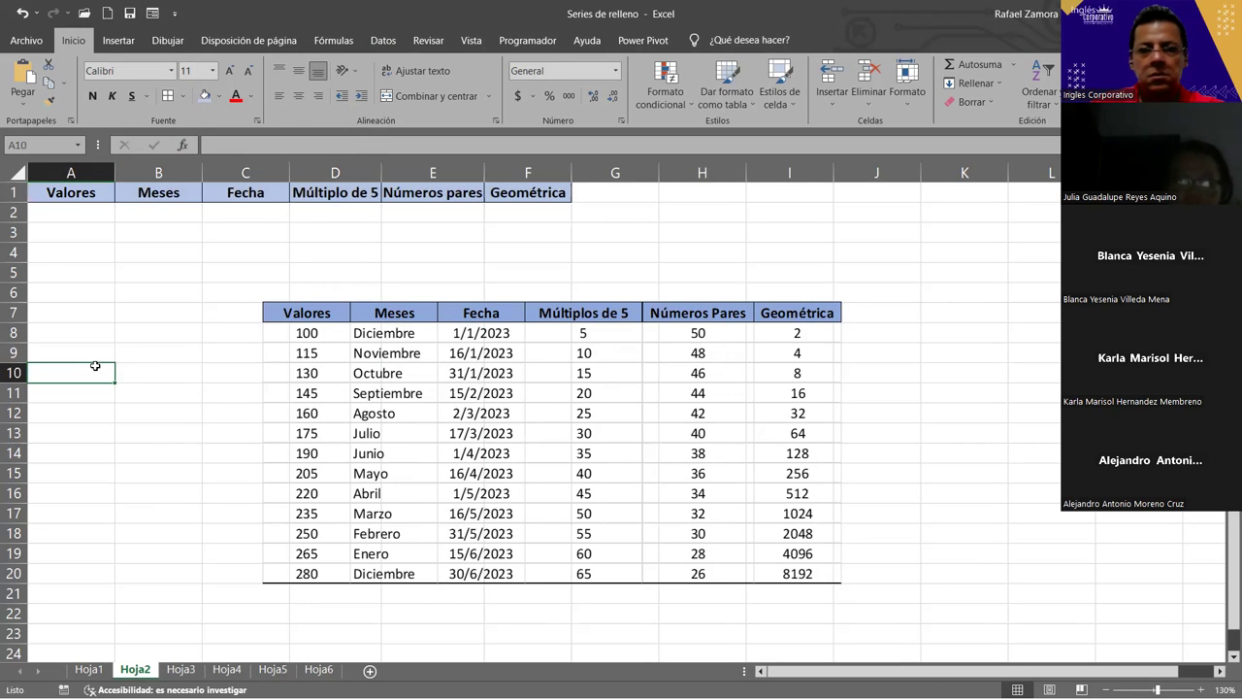
Select the empty grid A2:F15 and reposition the reference table picture beside it near row 3.
{"action": "mouse_move", "coordinate": [478, 401]}
{"action": "left_mouse_down"}
{"action": "mouse_move", "coordinate": [734, 331]}
{"action": "mouse_move", "coordinate": [671, 329]}
{"action": "left_mouse_up"}
{"action": "left_click", "coordinate": [72, 214]}
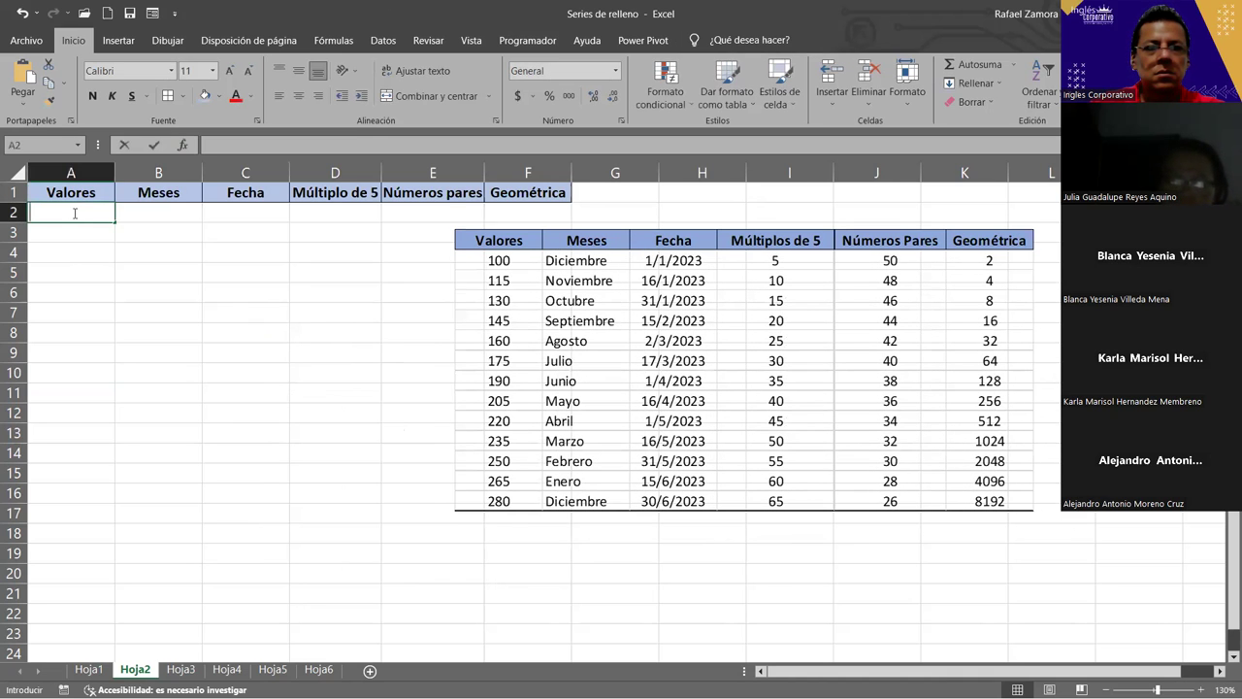
{"action": "mouse_move", "coordinate": [69, 217]}
{"action": "left_mouse_down"}
{"action": "mouse_move", "coordinate": [483, 468]}
{"action": "mouse_move", "coordinate": [529, 469]}
{"action": "left_mouse_up"}
{"action": "mouse_move", "coordinate": [671, 441]}
{"action": "left_mouse_down"}
{"action": "mouse_move", "coordinate": [687, 395]}
{"action": "mouse_move", "coordinate": [653, 531]}
{"action": "left_mouse_up"}
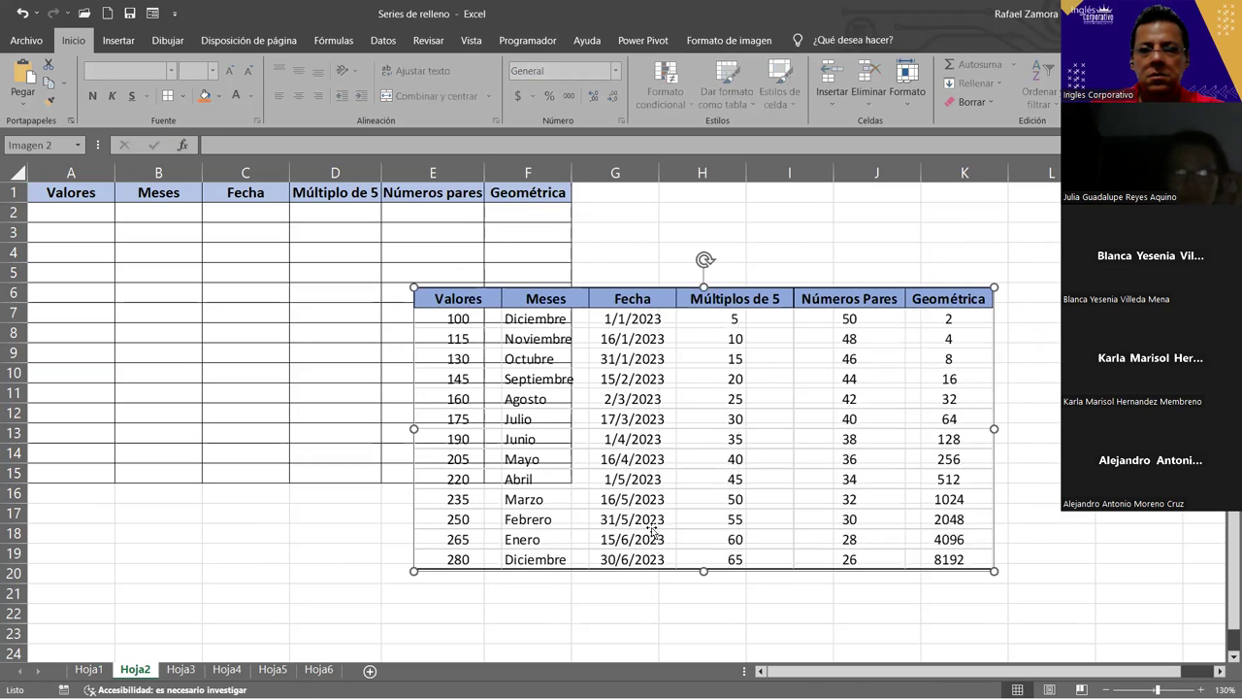
{"action": "left_click_drag", "start_coordinate": [978, 565], "coordinate": [772, 497]}
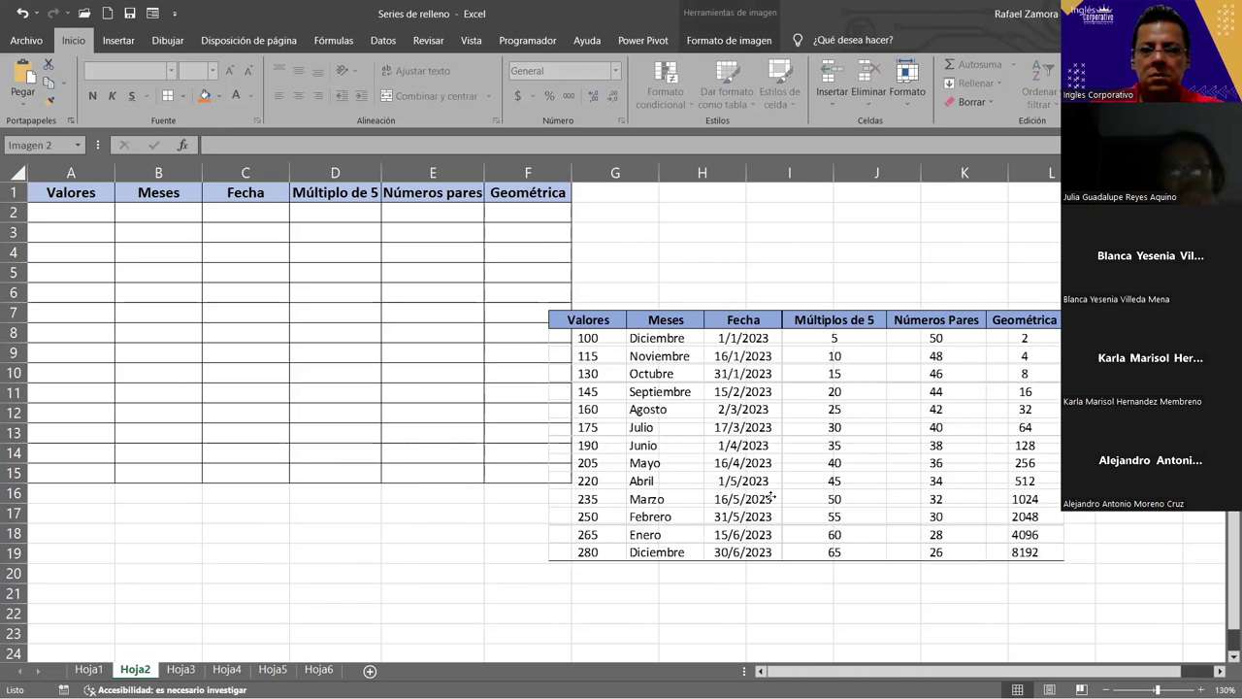
{"action": "mouse_move", "coordinate": [772, 497]}
{"action": "left_mouse_down"}
{"action": "mouse_move", "coordinate": [710, 398]}
{"action": "mouse_move", "coordinate": [708, 412]}
{"action": "left_mouse_up"}
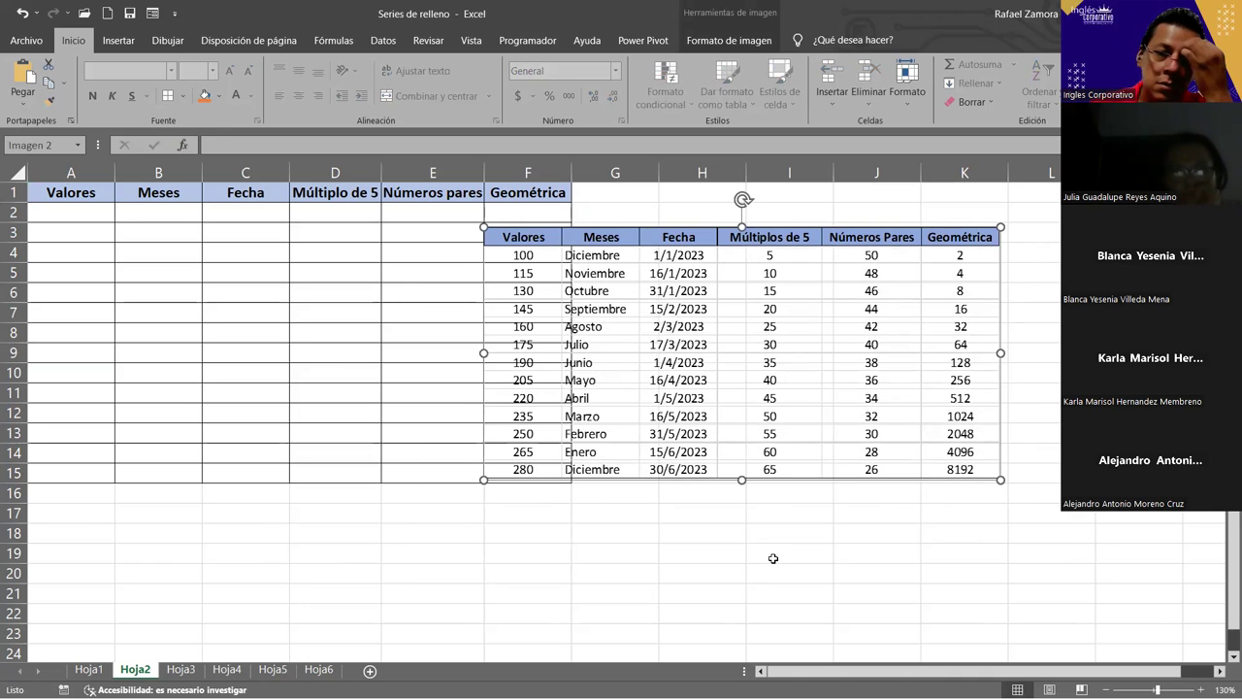
{"action": "left_click_drag", "start_coordinate": [514, 192], "coordinate": [74, 186]}
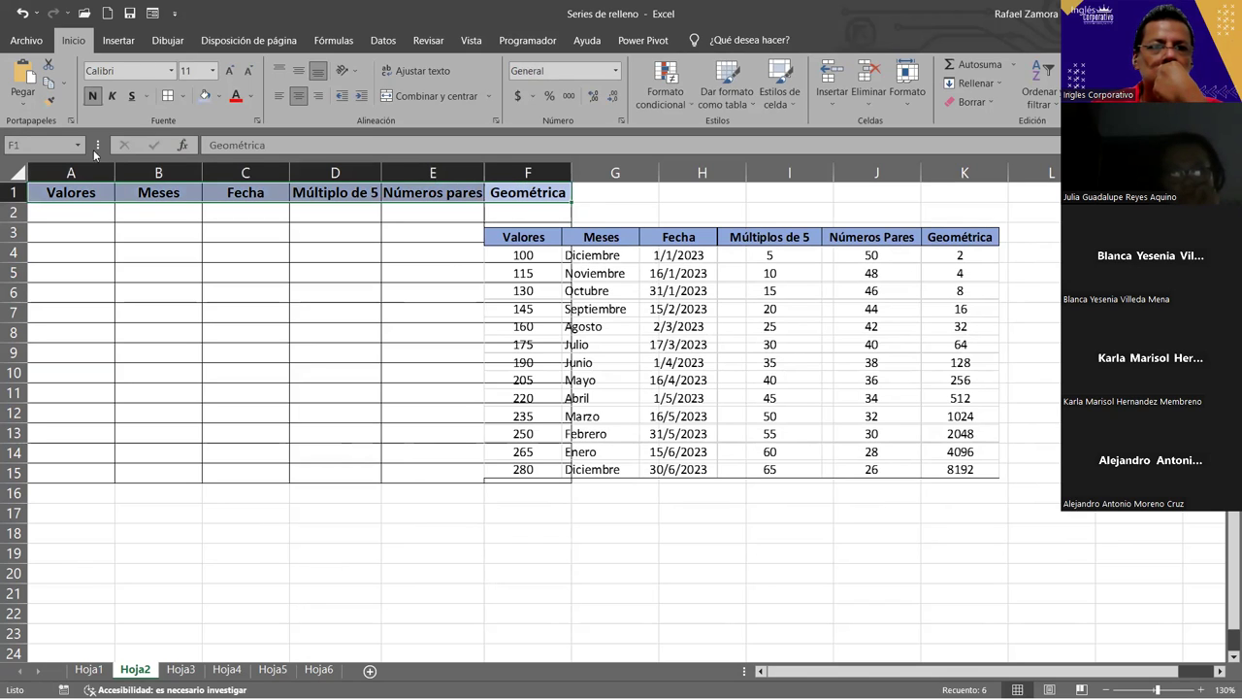
Recolor the A1:F1 header fill to light orange.
{"action": "left_click", "coordinate": [219, 95]}
{"action": "left_click", "coordinate": [258, 156]}
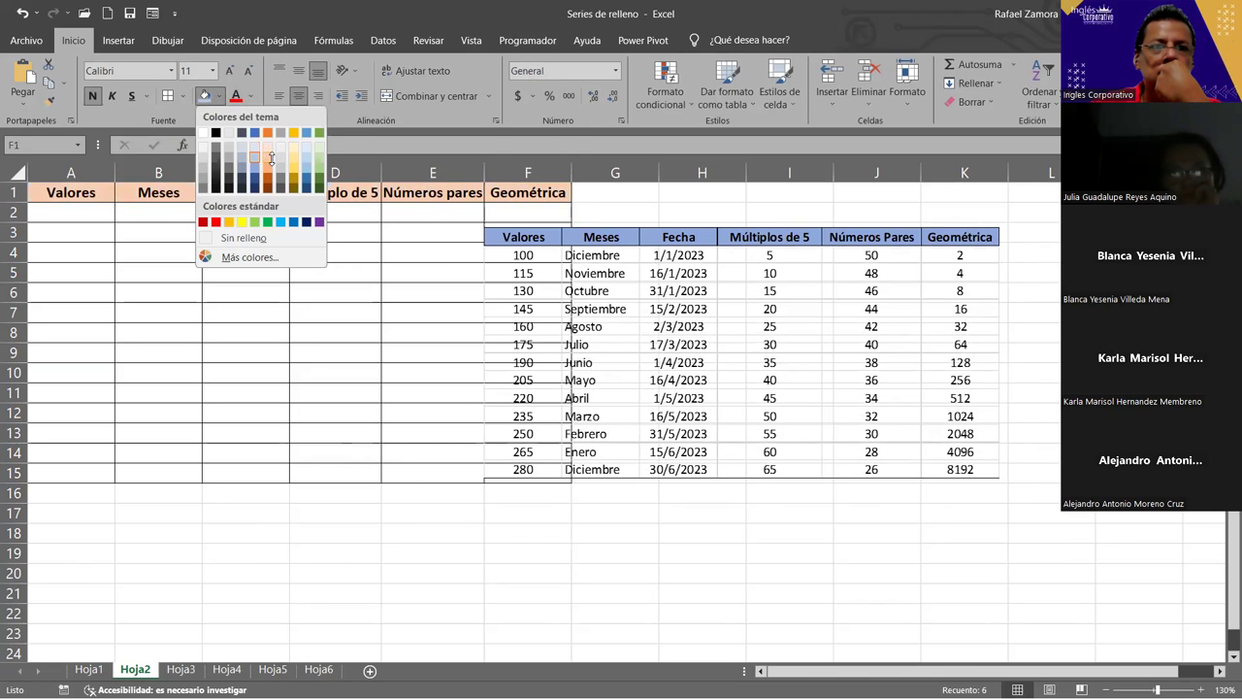
{"action": "left_click", "coordinate": [357, 418]}
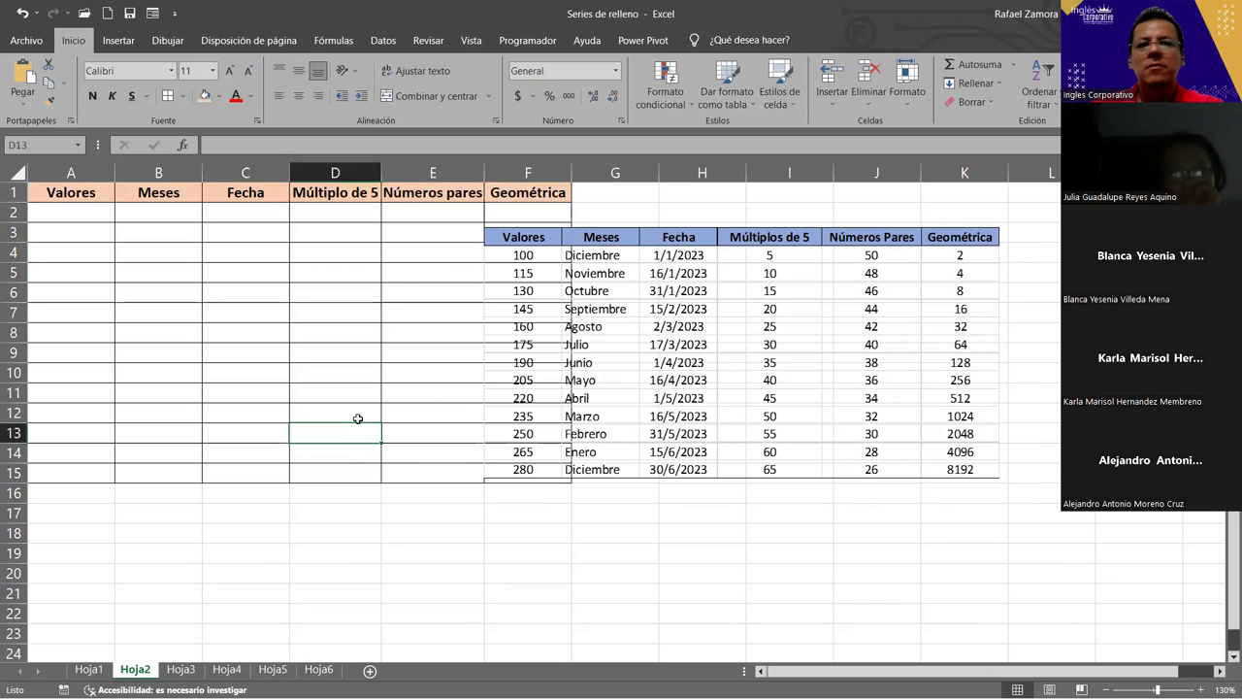
Autofit column E, widen column D for Múltiplo de 5, and center columns A–F.
{"action": "double_click", "coordinate": [484, 170]}
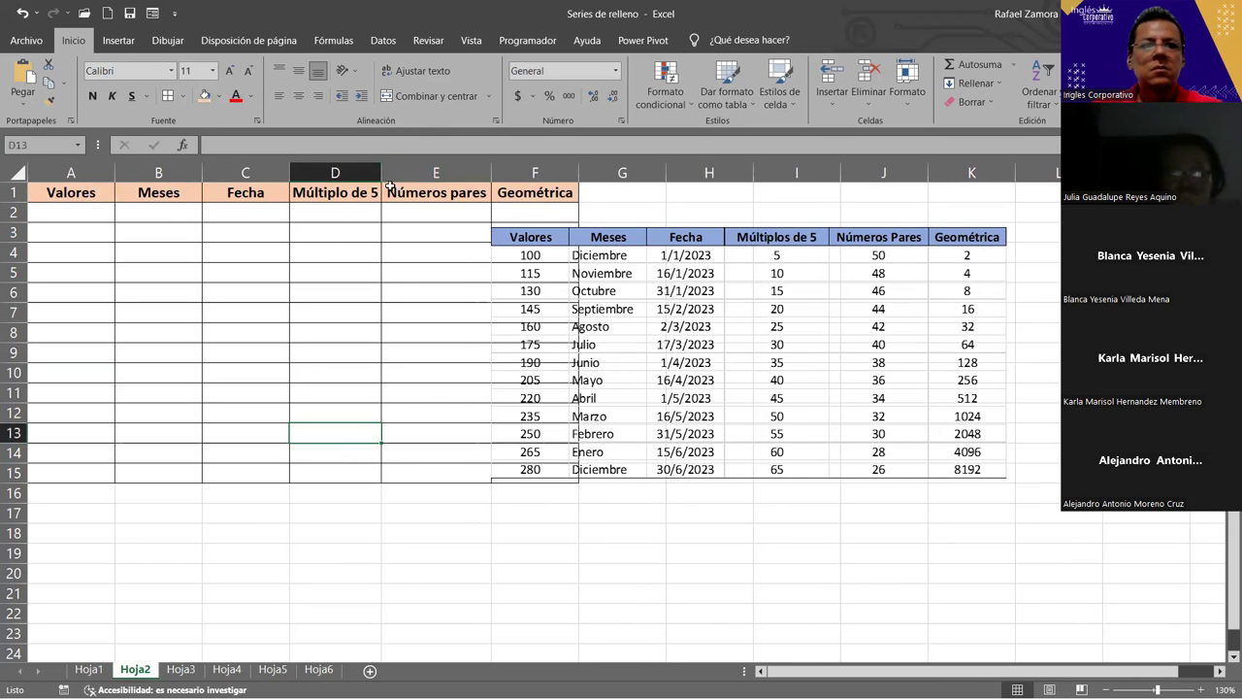
{"action": "left_click_drag", "start_coordinate": [377, 177], "coordinate": [386, 177]}
{"action": "left_click_drag", "start_coordinate": [75, 174], "coordinate": [160, 175]}
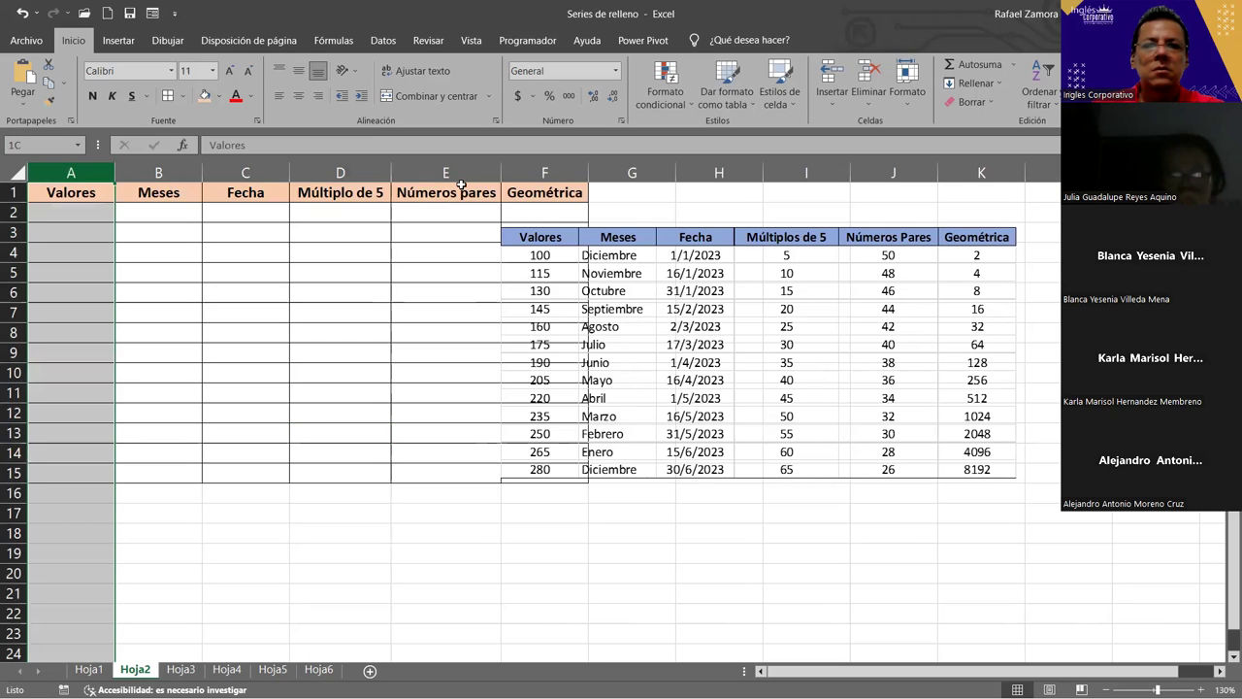
{"action": "left_click_drag", "start_coordinate": [461, 184], "coordinate": [585, 221]}
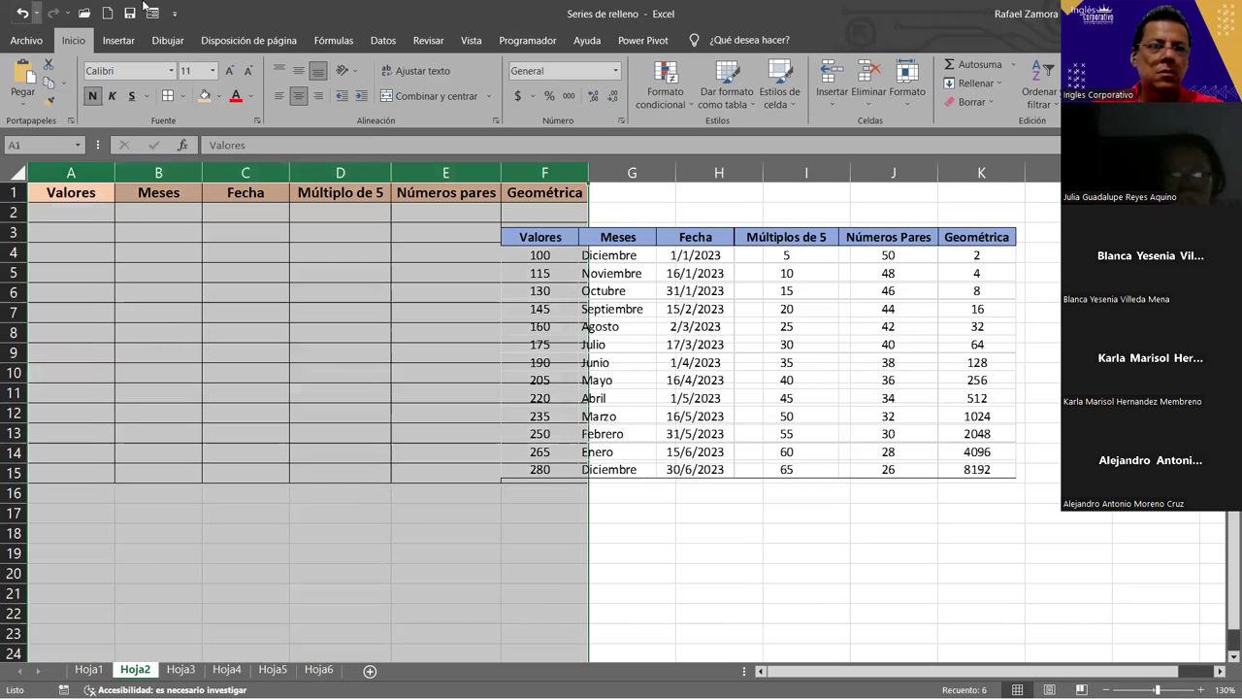
{"action": "left_click", "coordinate": [295, 94]}
{"action": "left_click", "coordinate": [165, 172]}
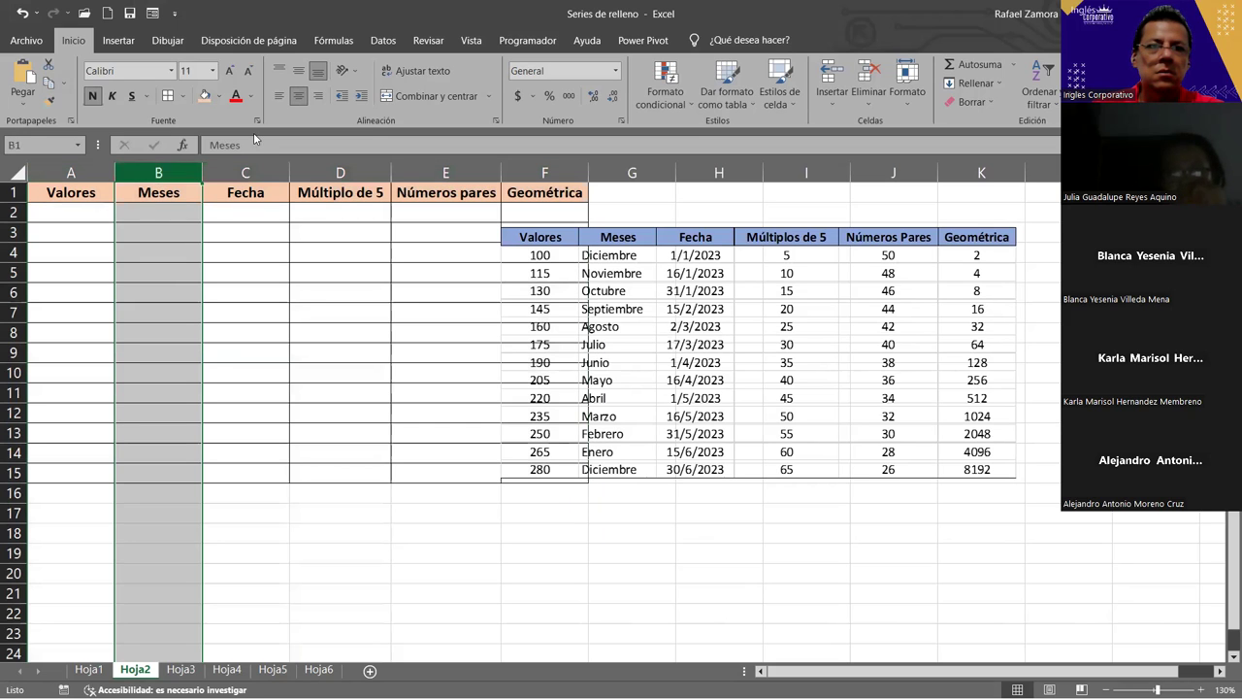
{"action": "left_click", "coordinate": [361, 348]}
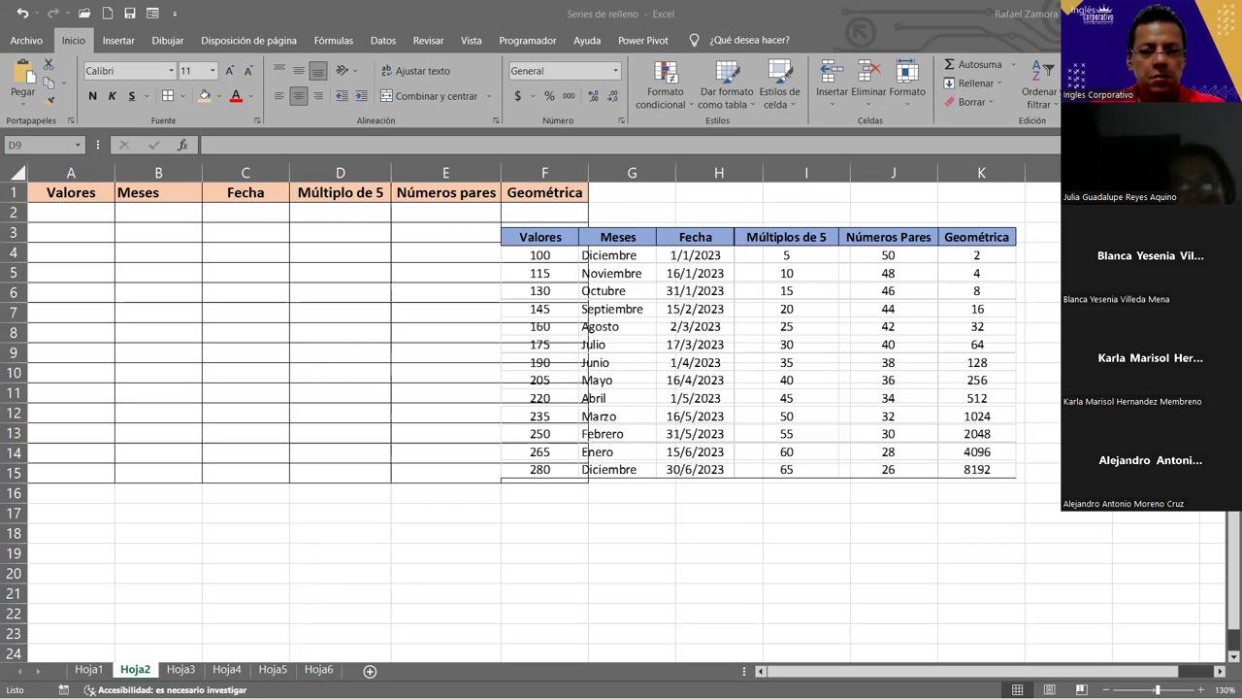
Show and dismiss the Alt KeyTips, leaving the Meses heading in B1 left-aligned.
{"action": "key", "text": "alt"}
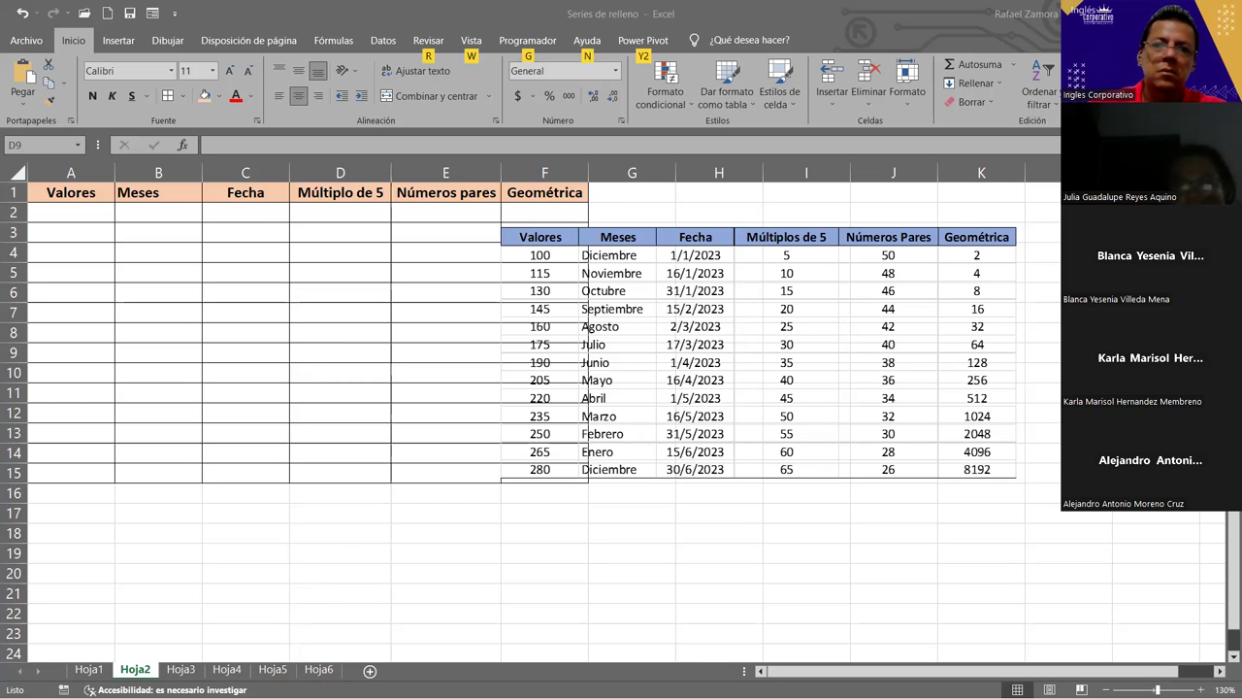
{"action": "key", "text": "alt"}
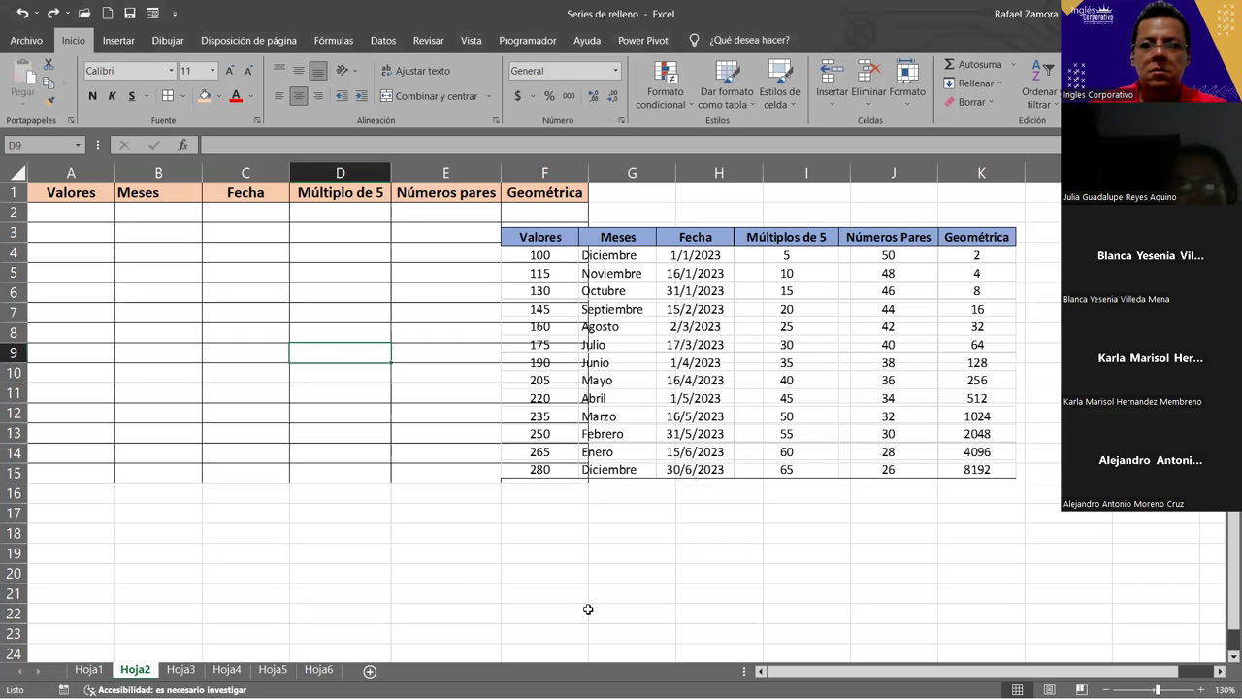
{"action": "key", "text": "alt"}
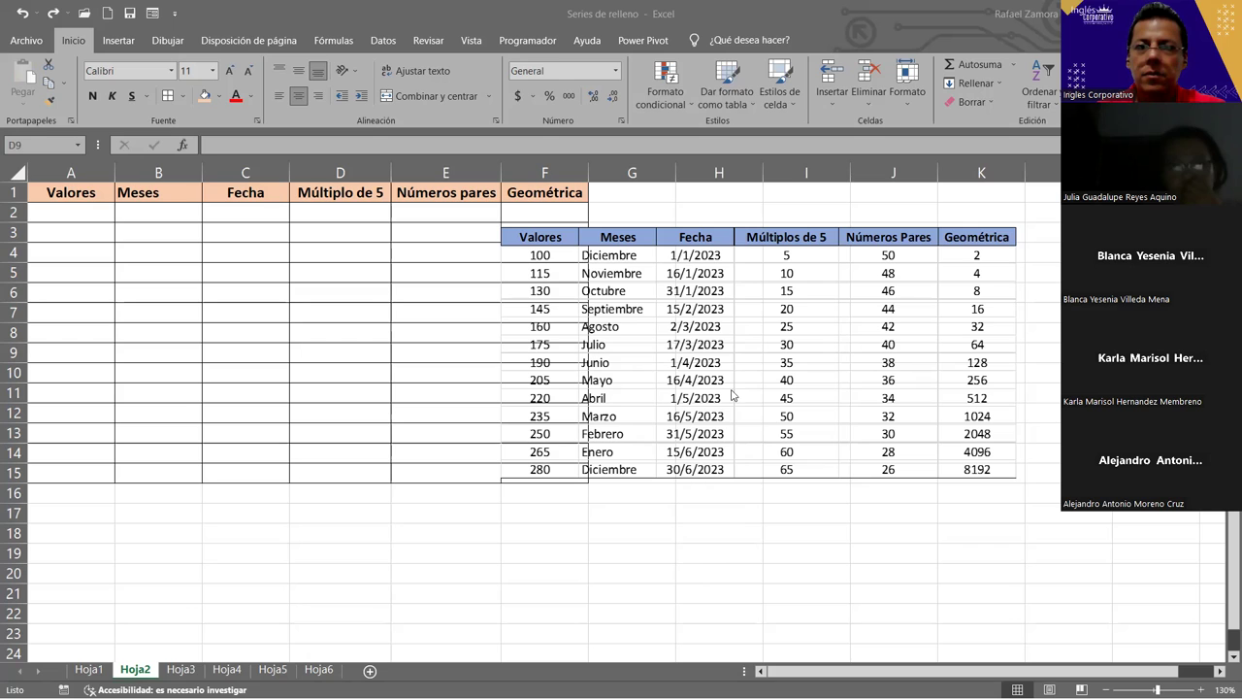
Drag the reference table picture up and right so its left edge sits at column F.
{"action": "left_click", "coordinate": [645, 243]}
{"action": "left_click_drag", "start_coordinate": [493, 225], "coordinate": [409, 184]}
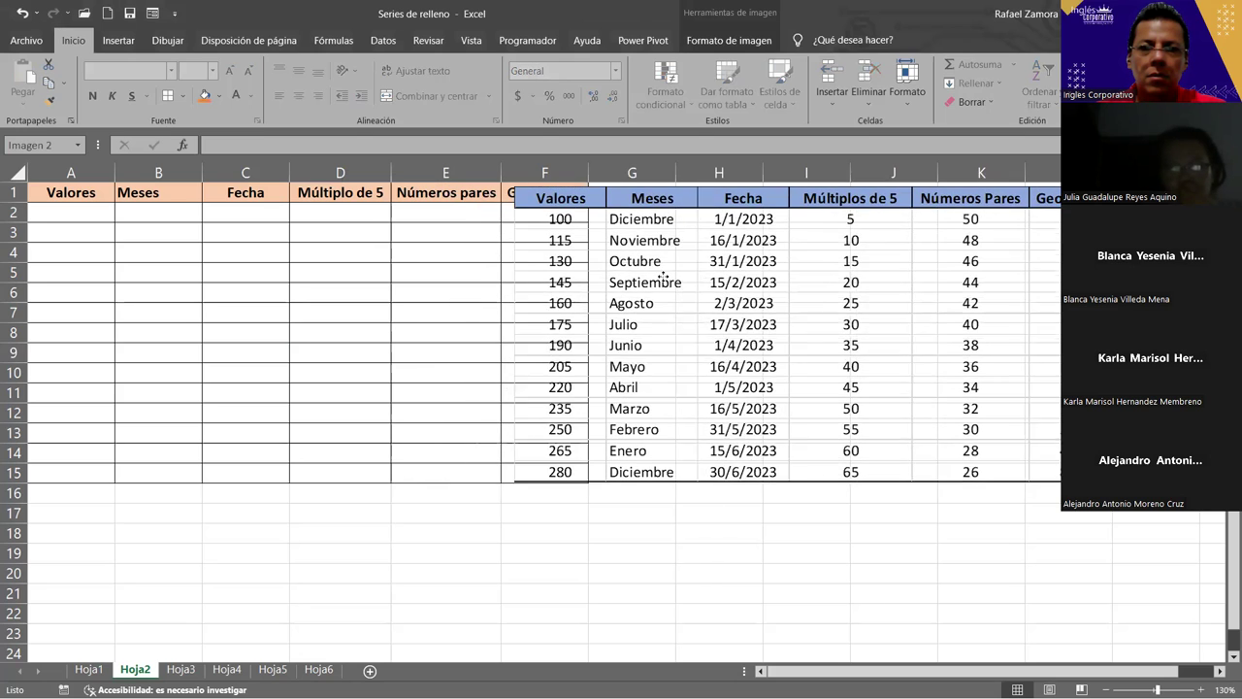
{"action": "left_click_drag", "start_coordinate": [552, 275], "coordinate": [642, 280]}
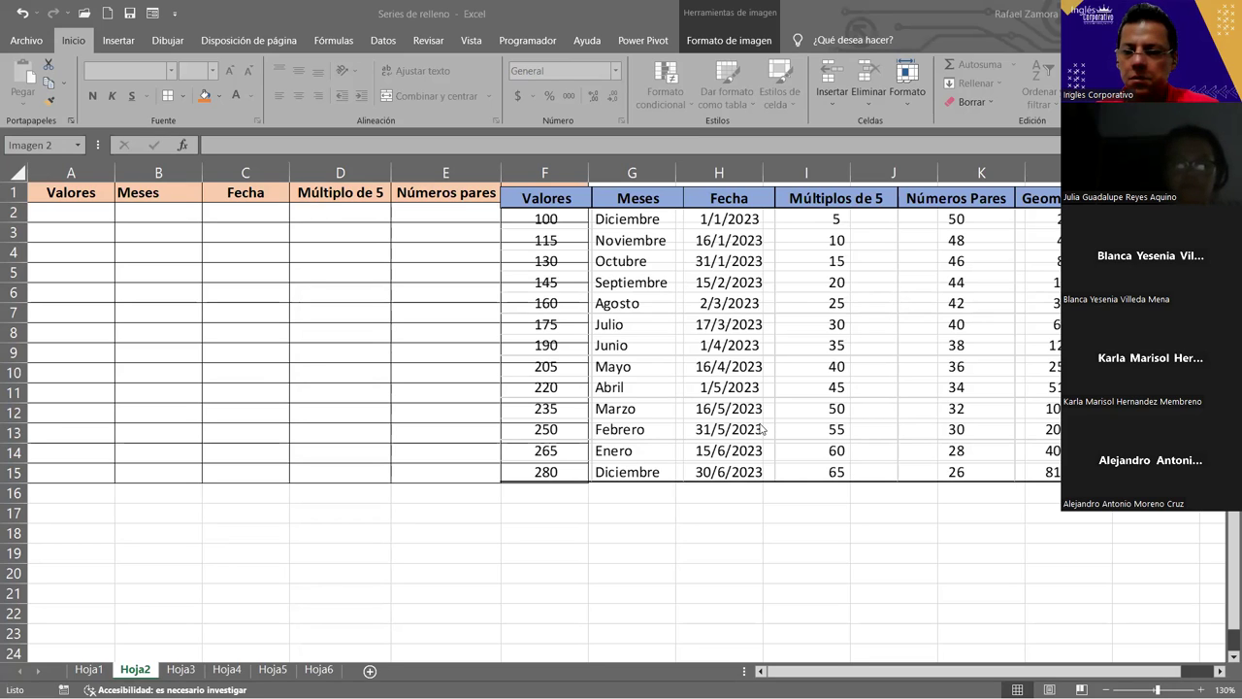
{"action": "key", "text": "Escape"}
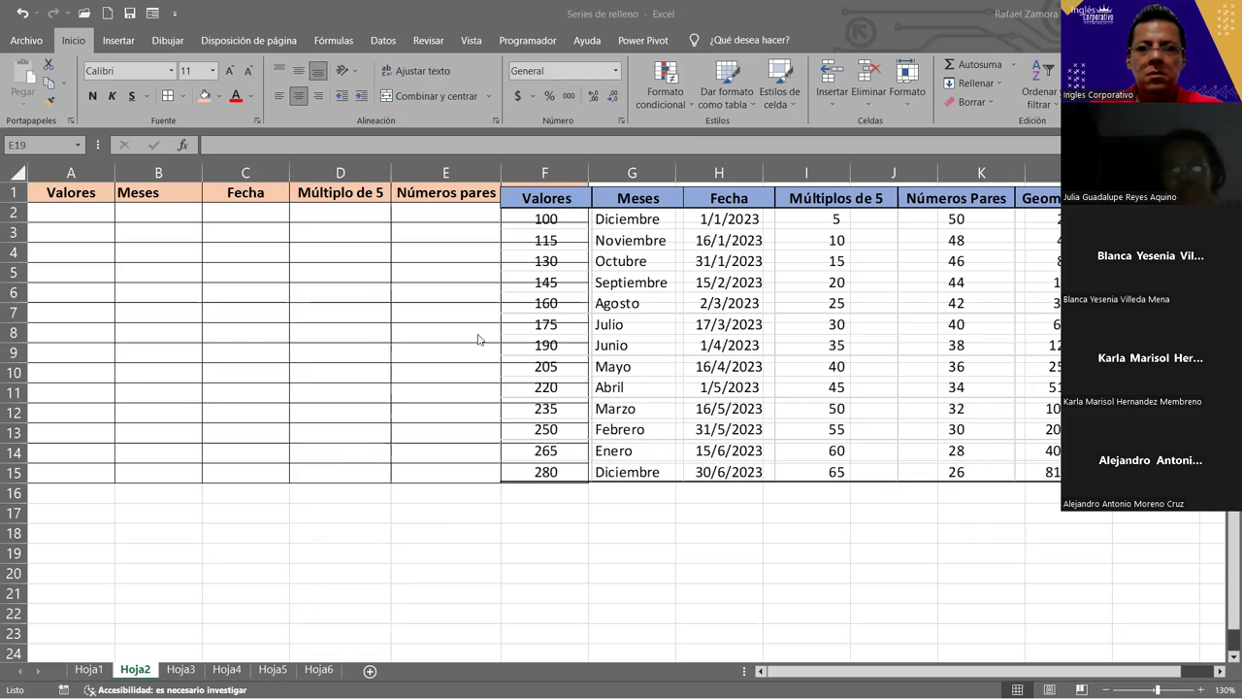
{"action": "left_click", "coordinate": [637, 551]}
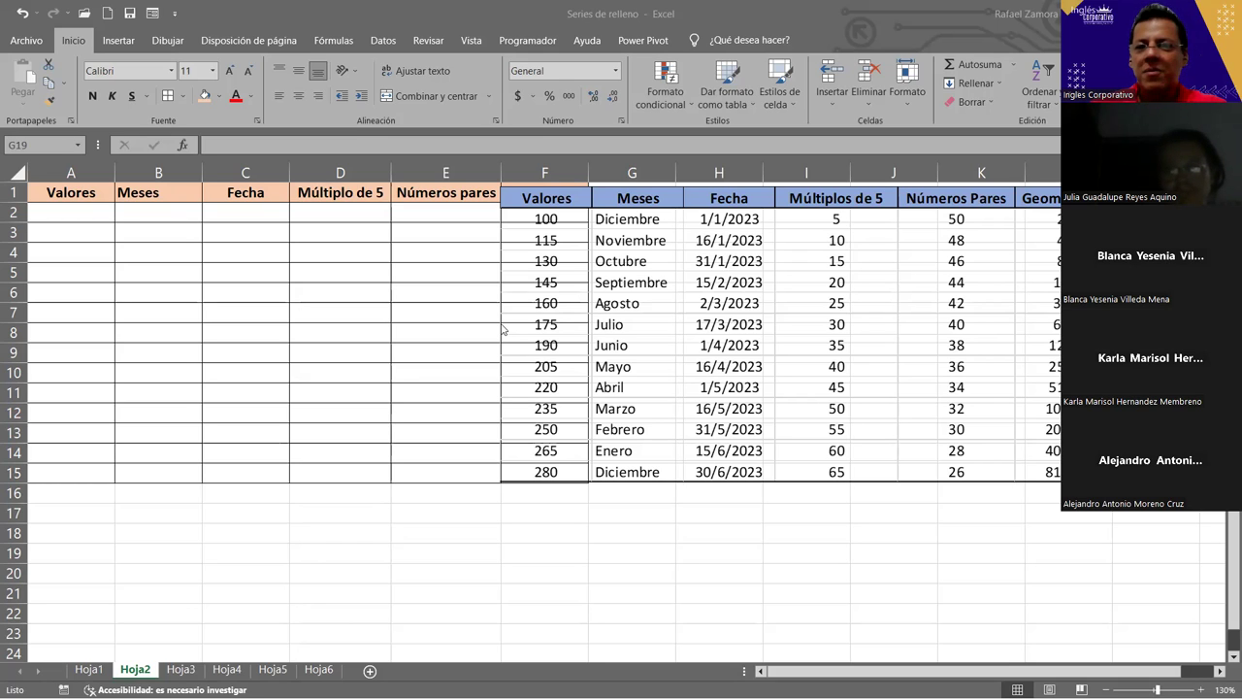
{"action": "key", "text": "alt+Tab"}
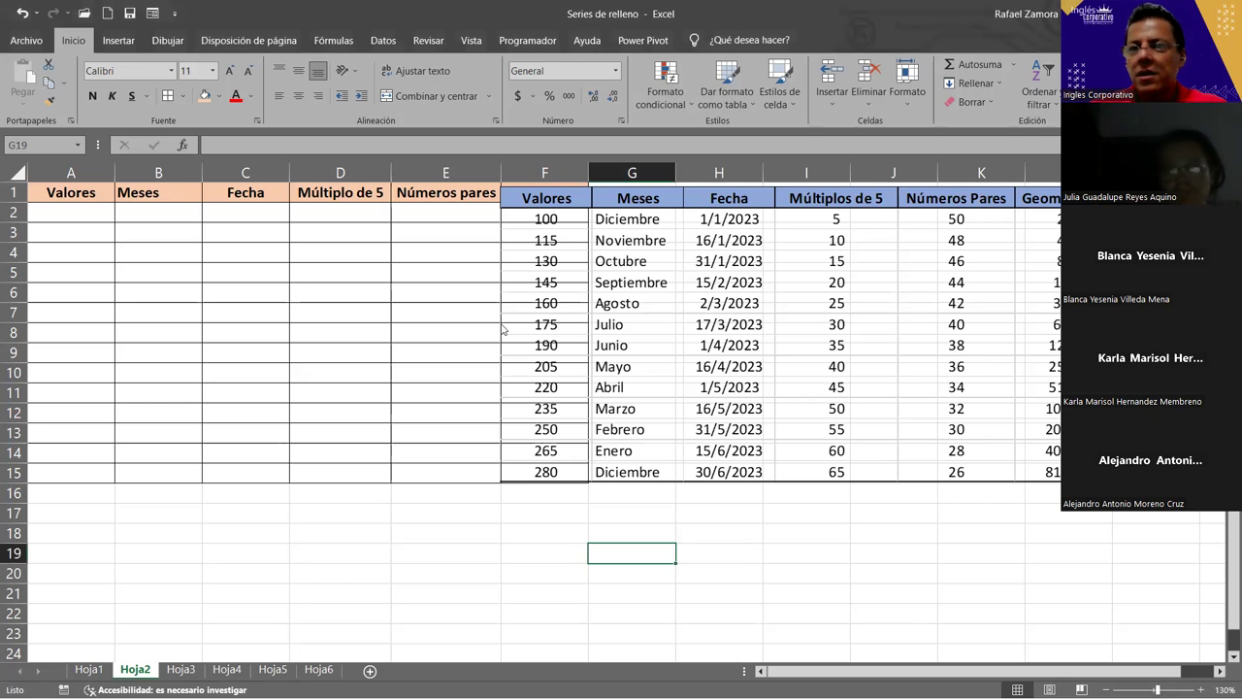
Slide the reference picture right to begin at column G, uncovering the Geométrica column F.
{"action": "left_click", "coordinate": [327, 324]}
{"action": "left_click_drag", "start_coordinate": [583, 264], "coordinate": [679, 278]}
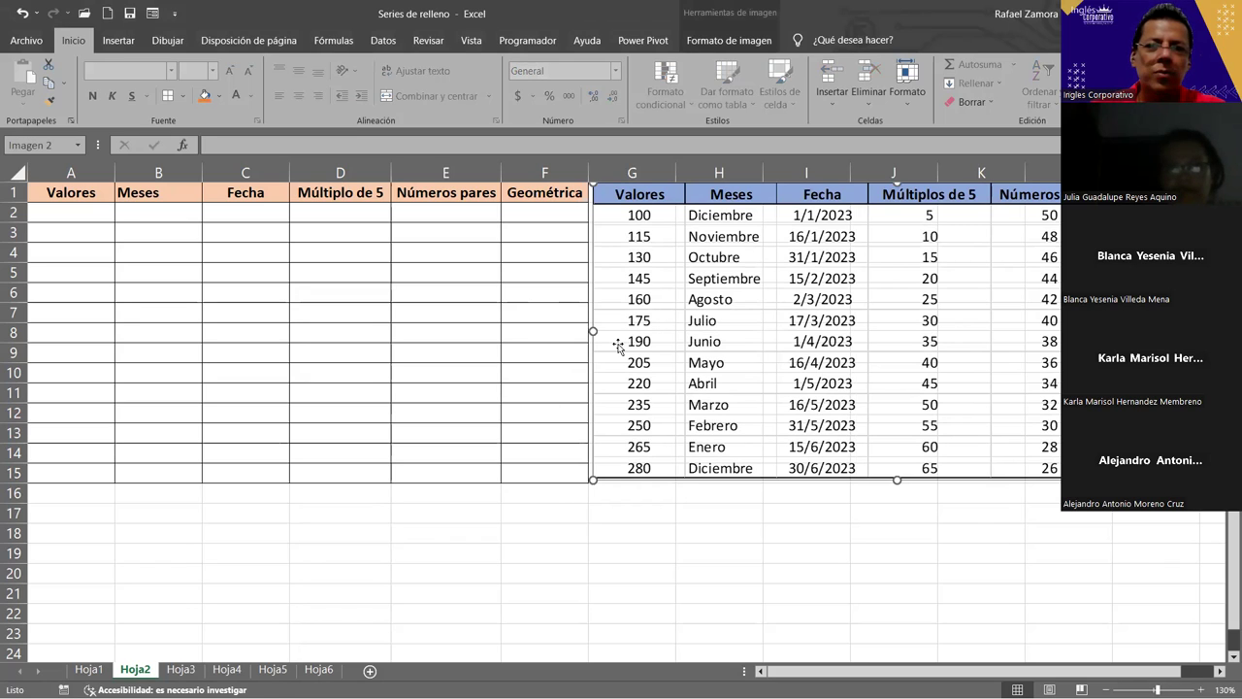
{"action": "left_click", "coordinate": [536, 351]}
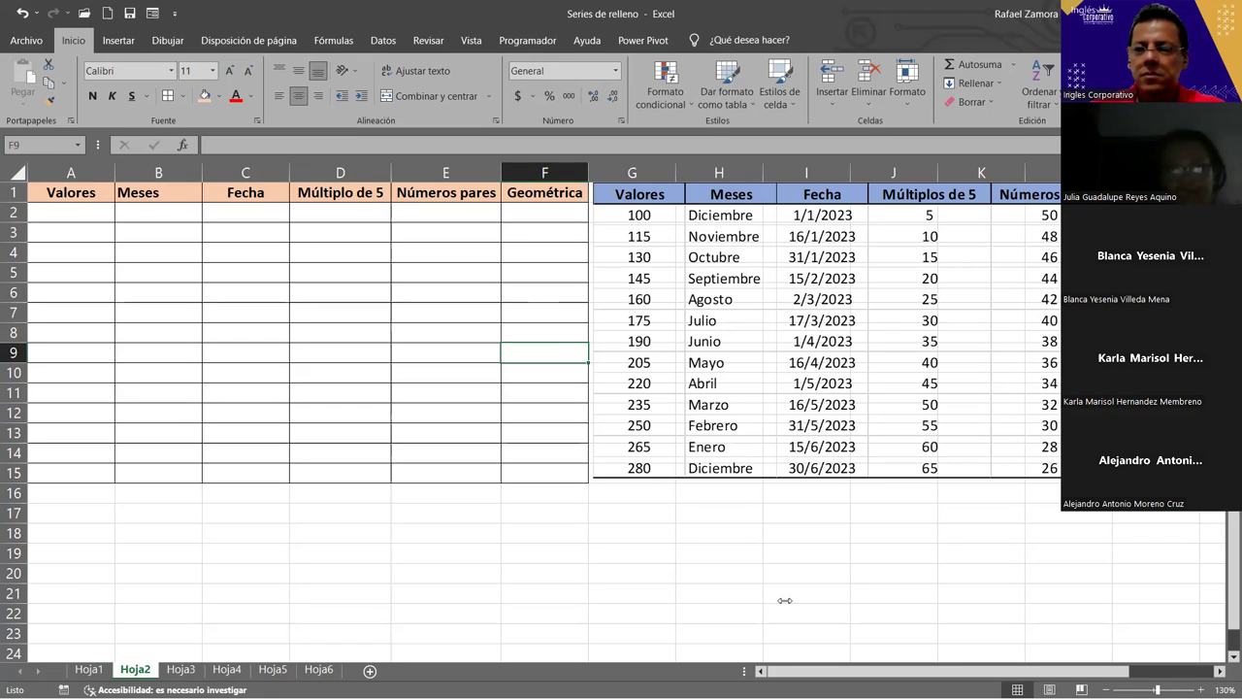
{"action": "left_click", "coordinate": [784, 599]}
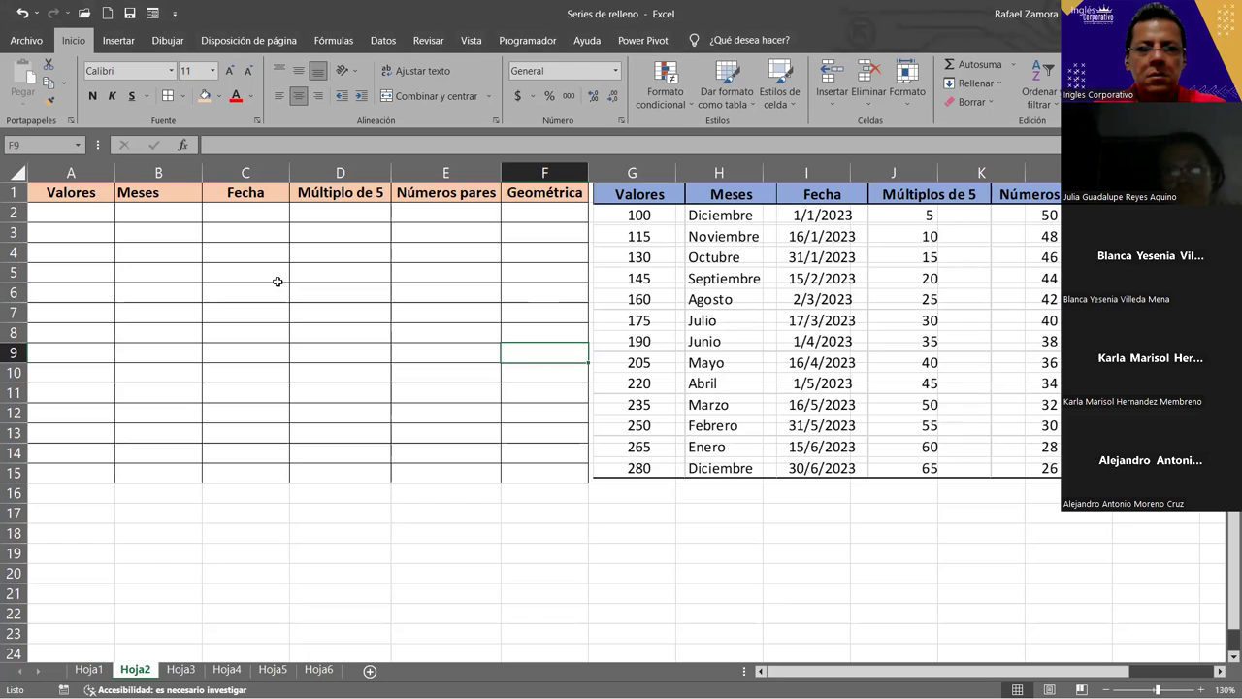
Enter 100 and 115 in A2:A3 and extend the series to 280 in A14.
{"action": "left_click", "coordinate": [90, 210]}
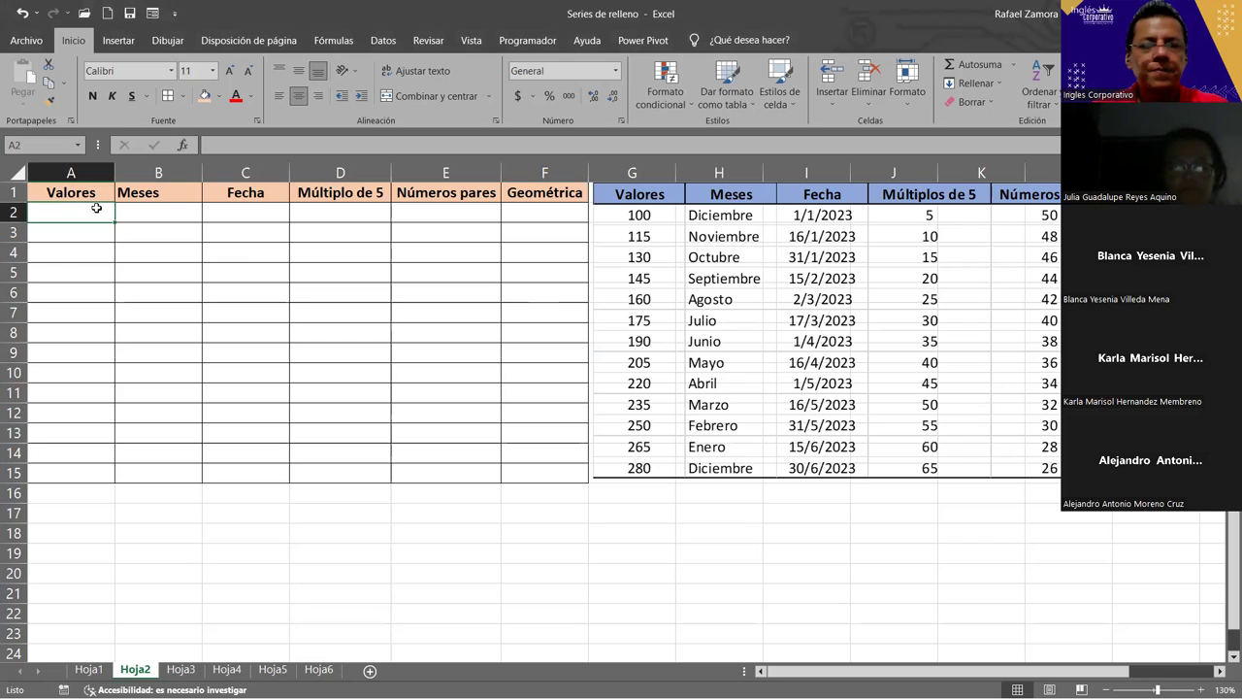
{"action": "type", "text": "100"}
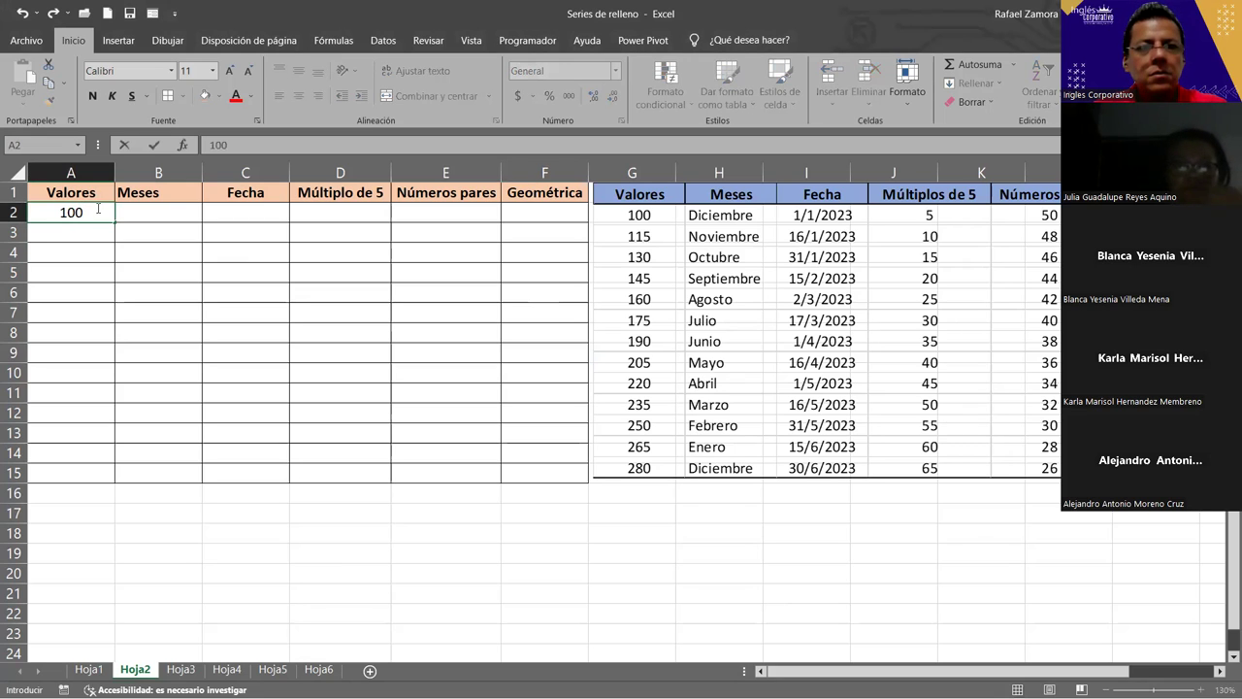
{"action": "key", "text": "Return"}
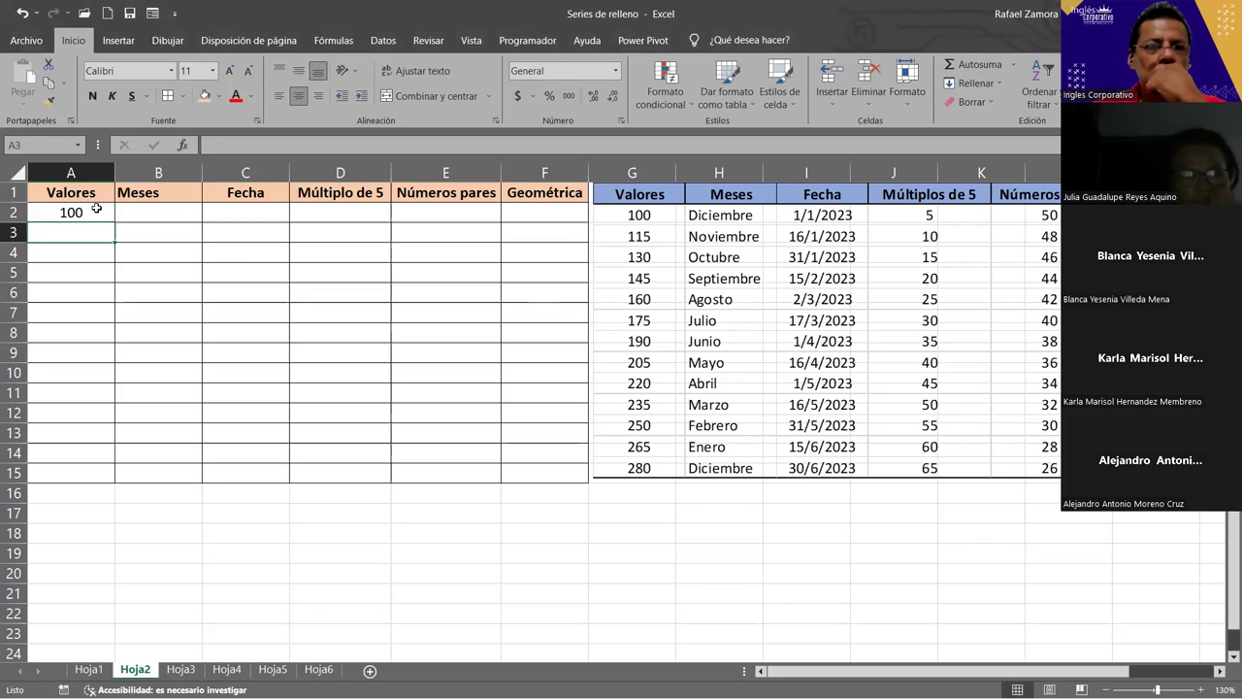
{"action": "type", "text": "115"}
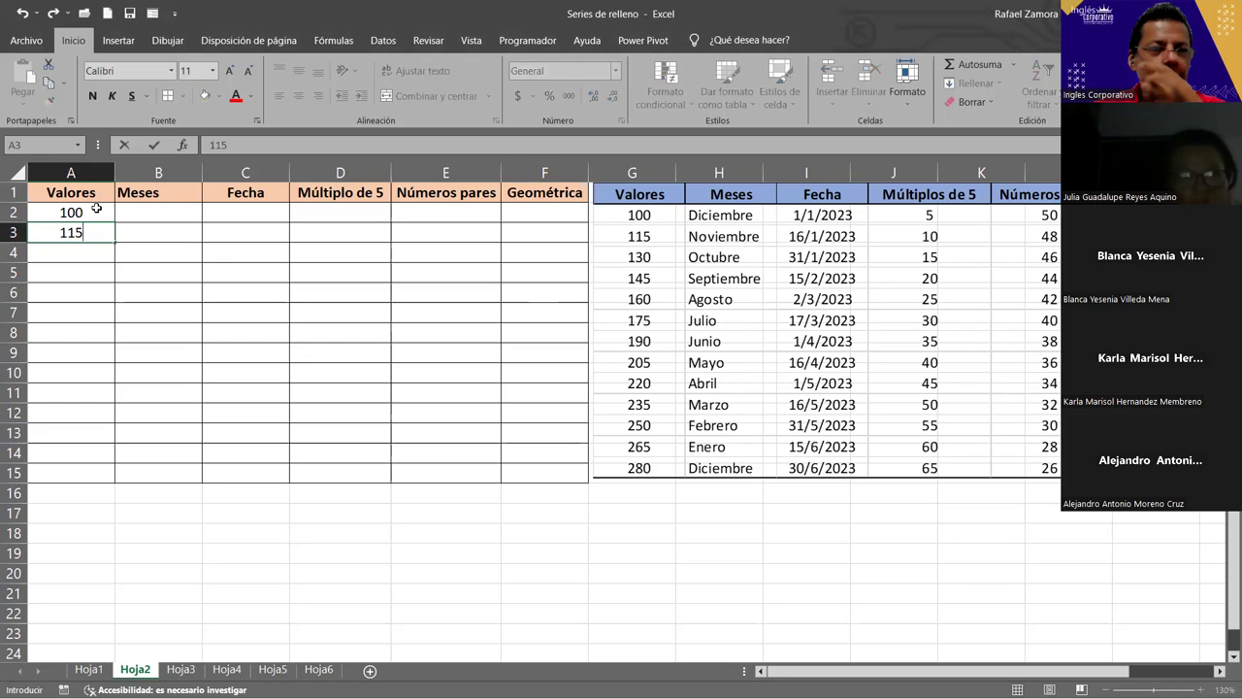
{"action": "left_click_drag", "start_coordinate": [98, 212], "coordinate": [83, 233]}
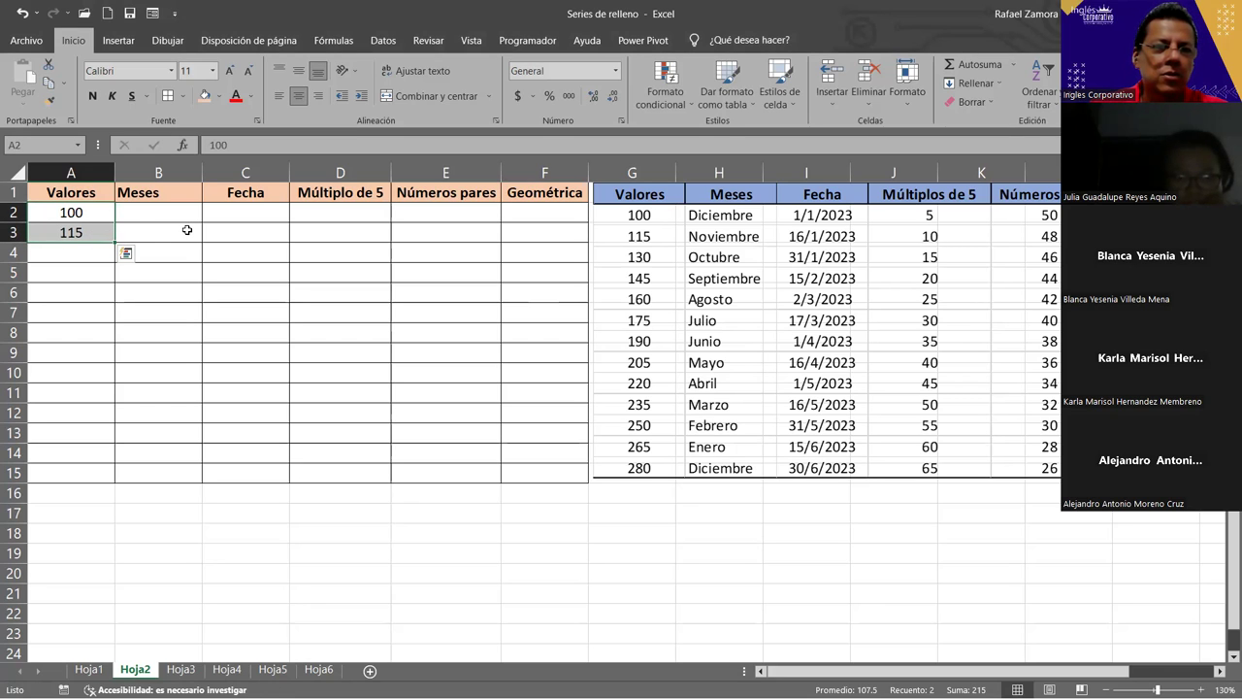
{"action": "left_click_drag", "start_coordinate": [115, 241], "coordinate": [114, 468]}
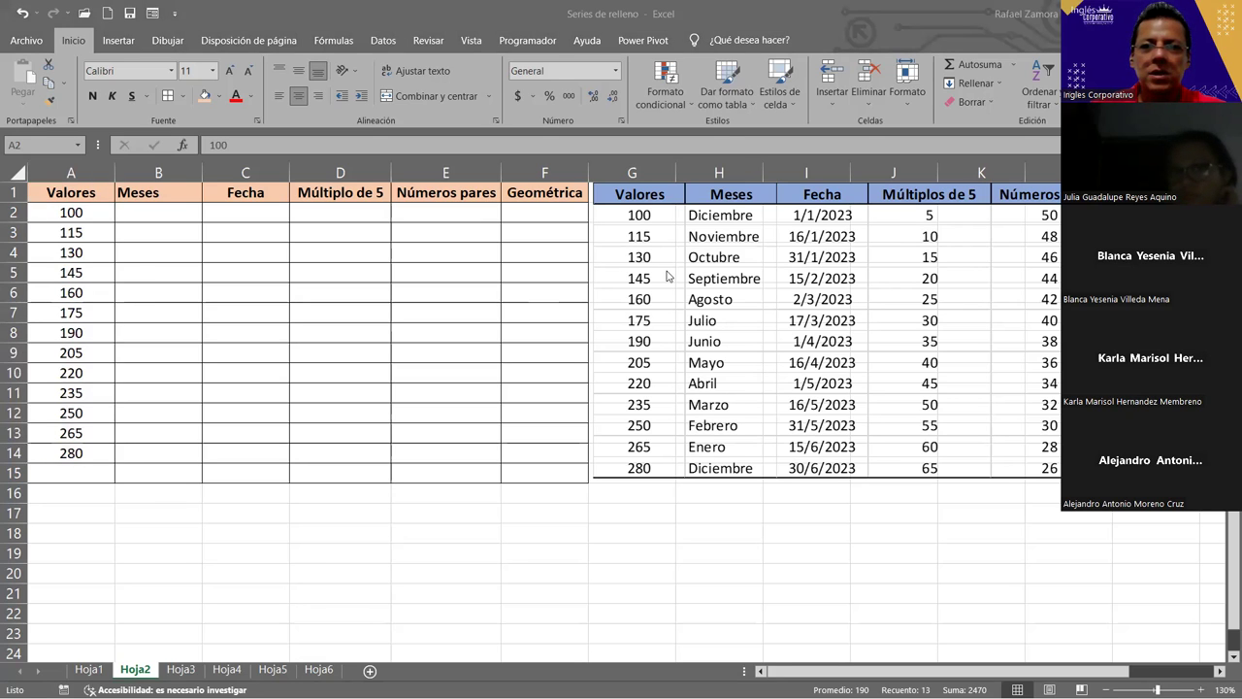
{"action": "left_click", "coordinate": [453, 291]}
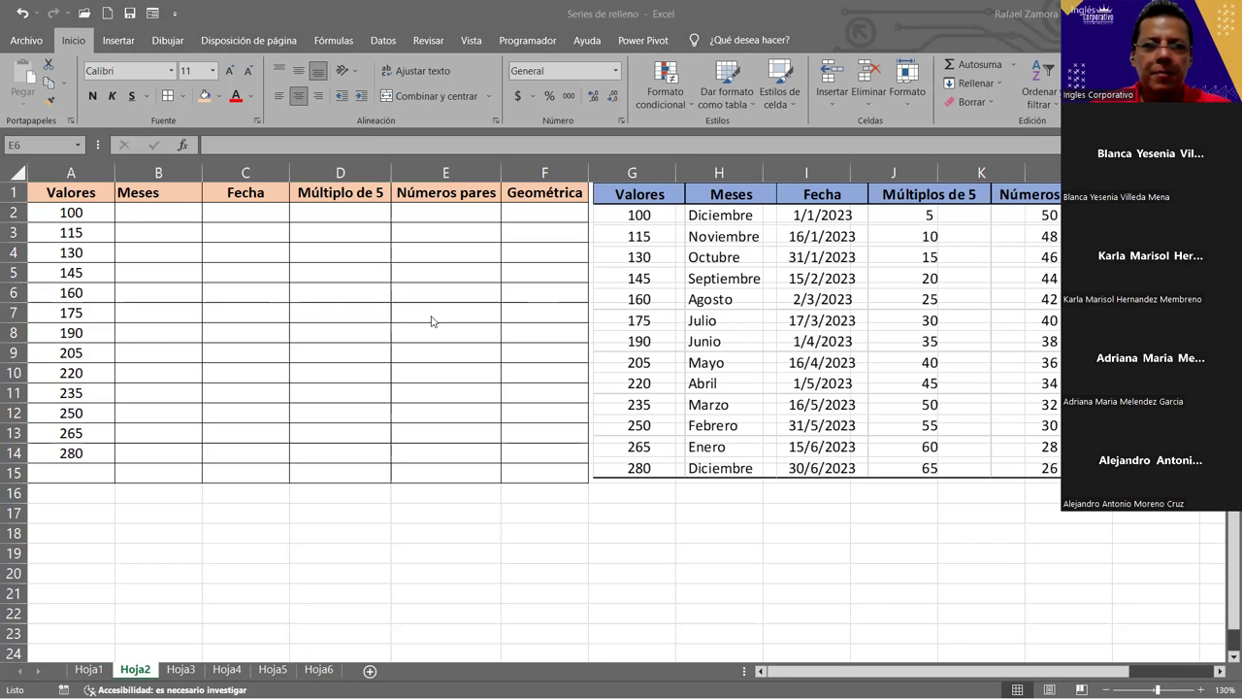
{"action": "key", "text": "alt+Tab"}
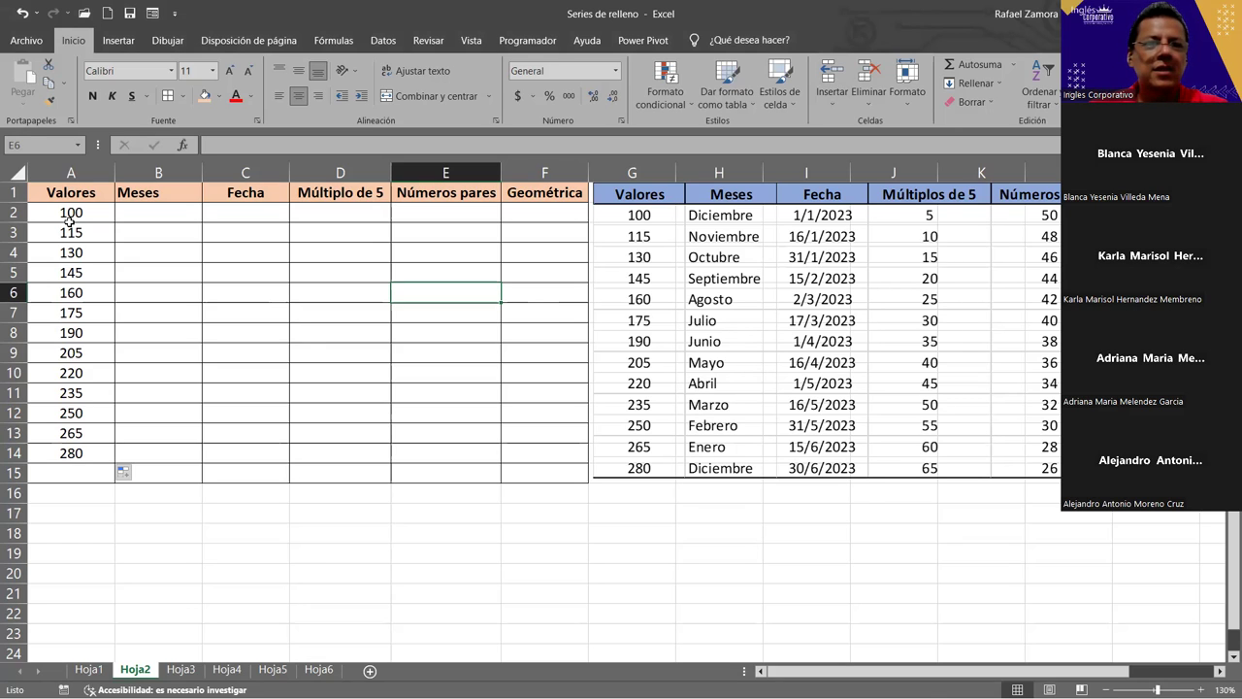
Delete the Valores entries in A3:A14, keeping only 100 in A2.
{"action": "left_click_drag", "start_coordinate": [70, 225], "coordinate": [92, 453]}
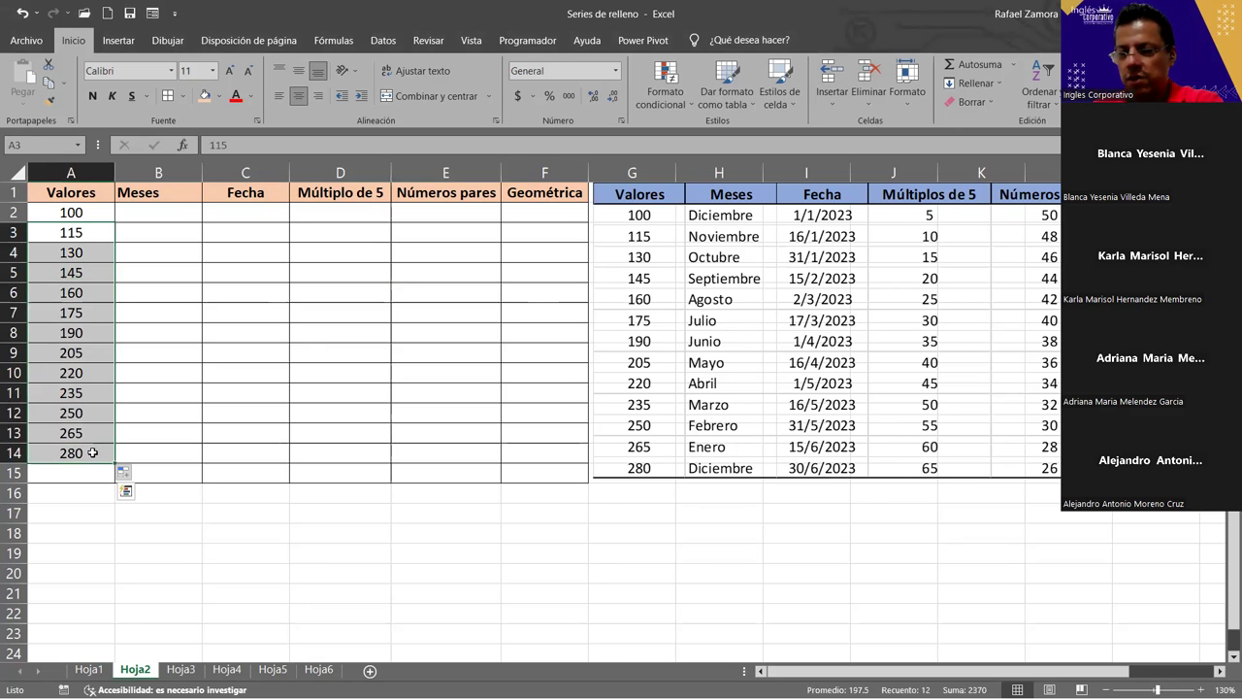
{"action": "key", "text": "Delete"}
{"action": "left_click", "coordinate": [87, 213]}
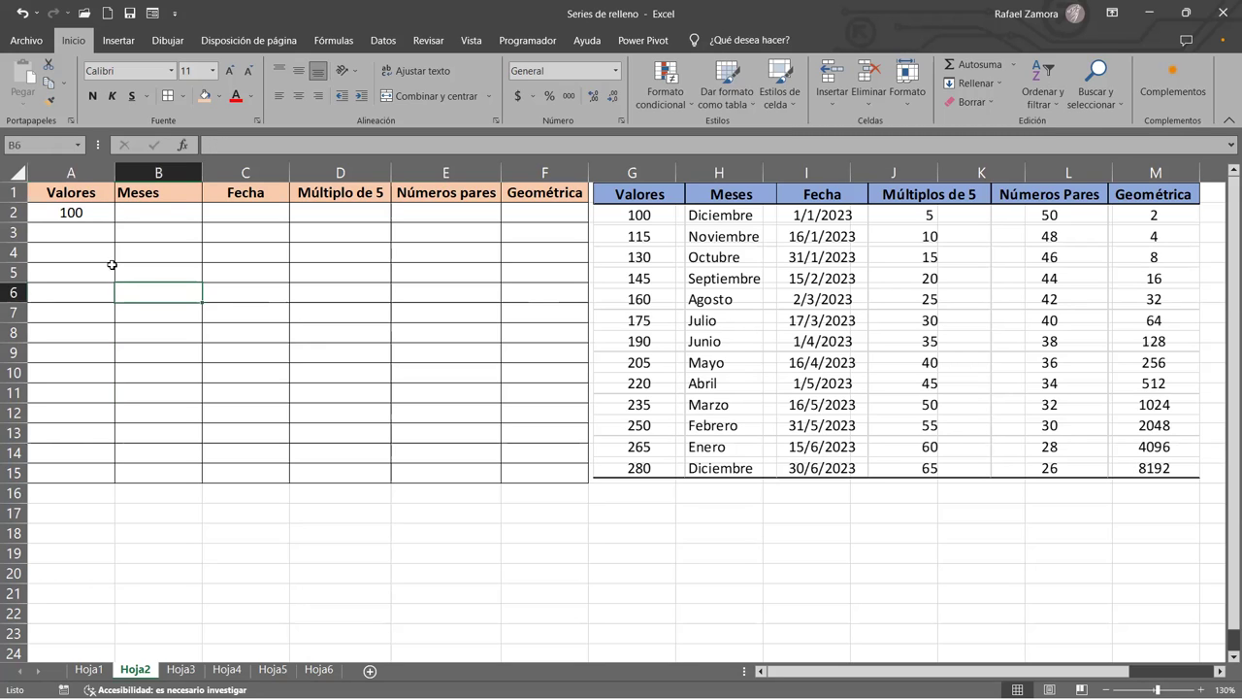
Fill A2:A15 as a Series with Incremento 15, running 100 to 295.
{"action": "left_click_drag", "start_coordinate": [73, 212], "coordinate": [99, 464]}
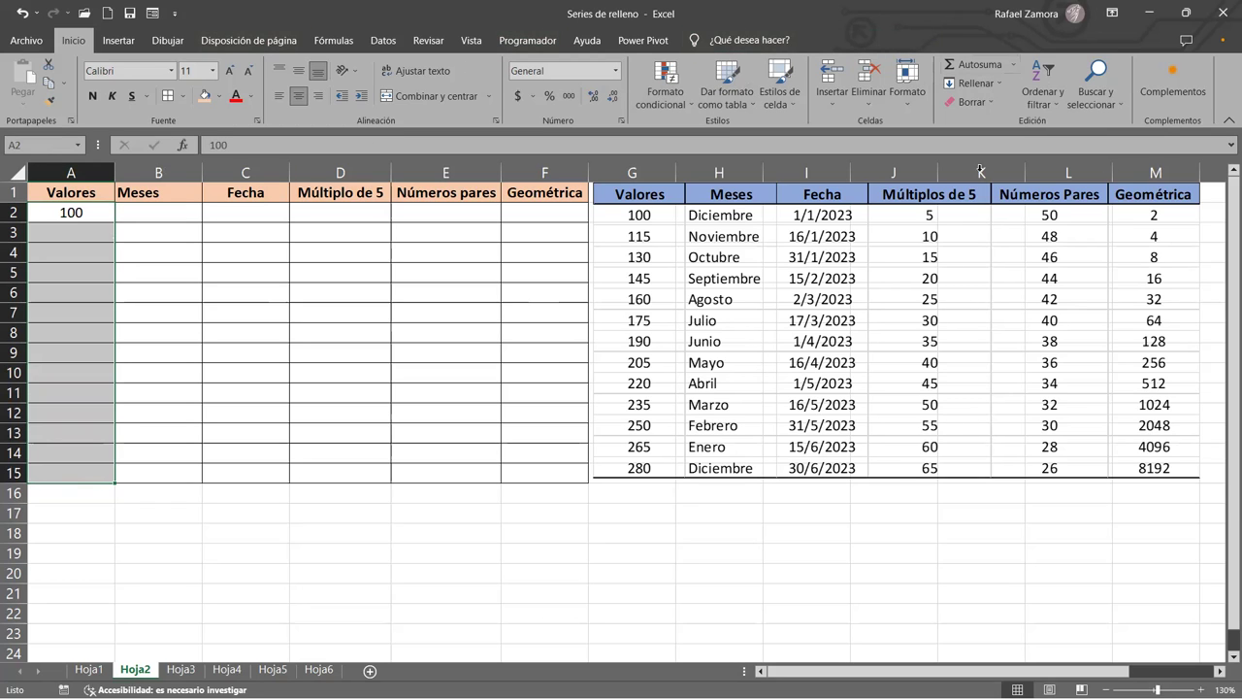
{"action": "left_click", "coordinate": [1000, 84]}
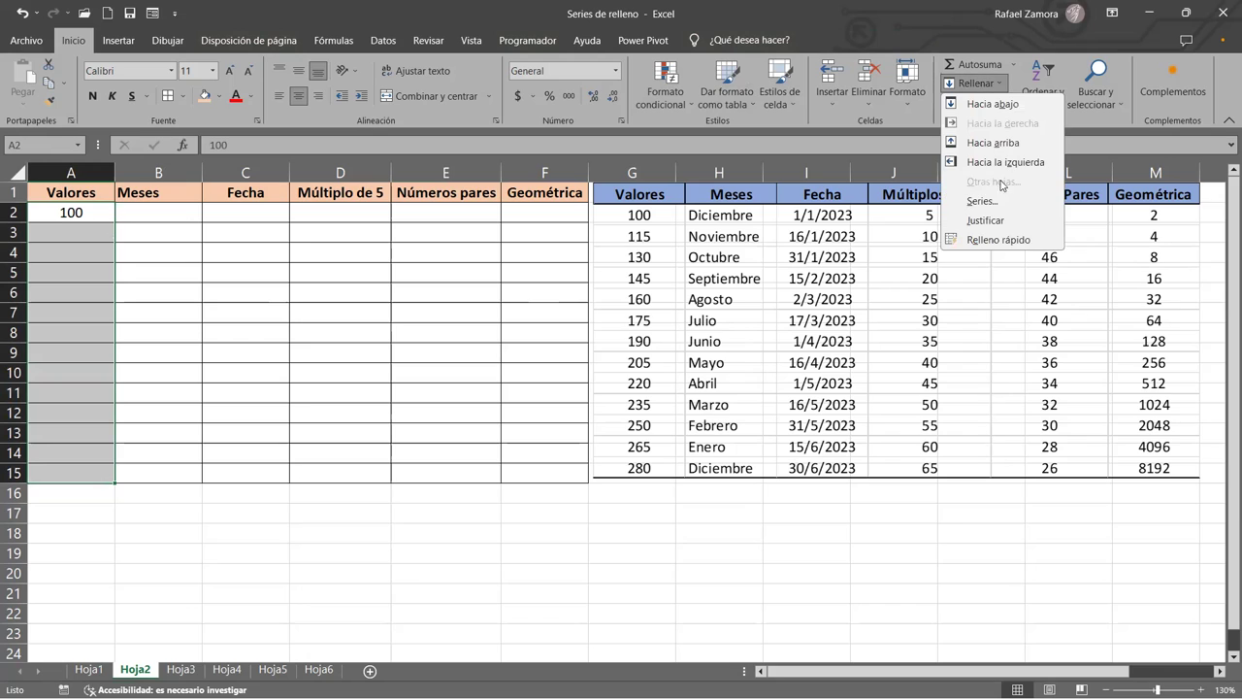
{"action": "left_click", "coordinate": [982, 201]}
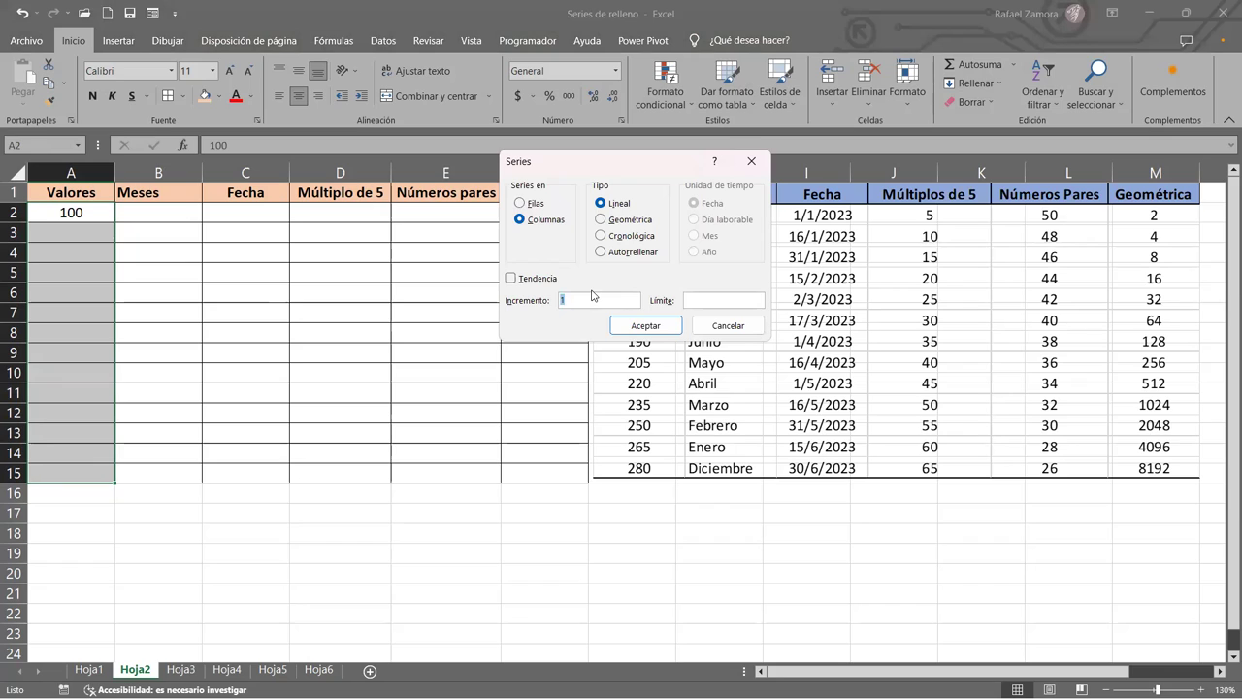
{"action": "type", "text": "15"}
{"action": "left_click", "coordinate": [665, 328]}
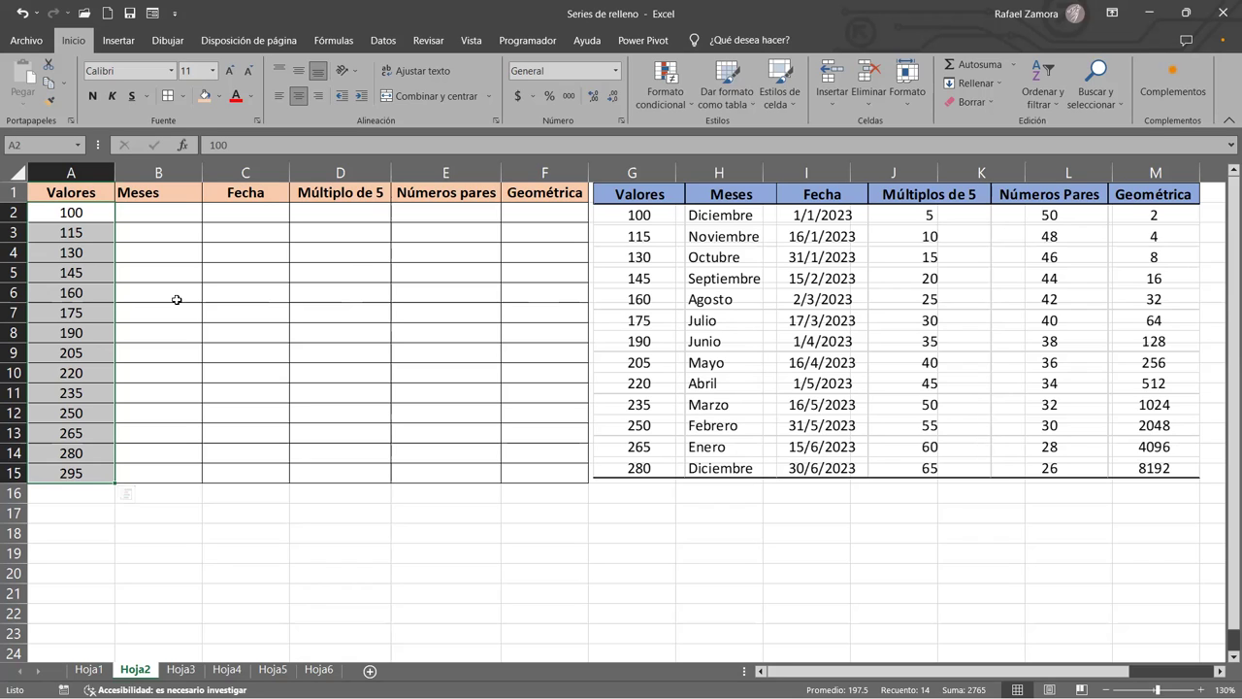
Center the Meses header in B1.
{"action": "left_click", "coordinate": [189, 302]}
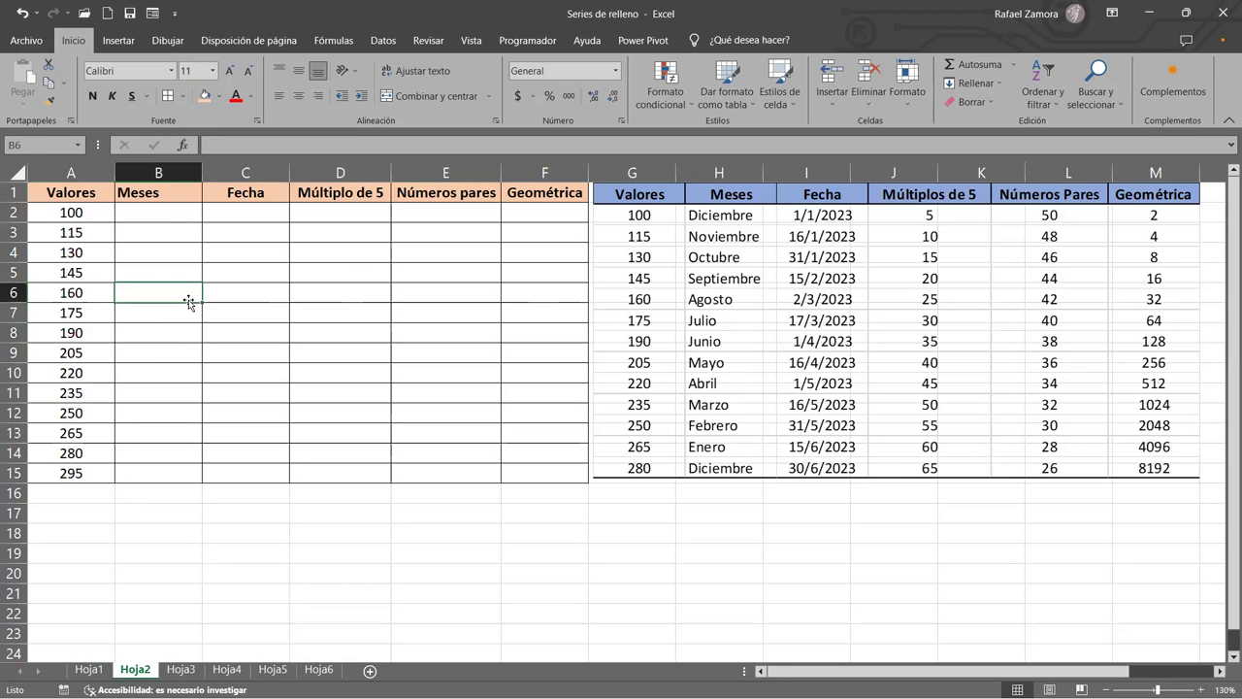
{"action": "left_click", "coordinate": [156, 198]}
{"action": "left_click", "coordinate": [298, 95]}
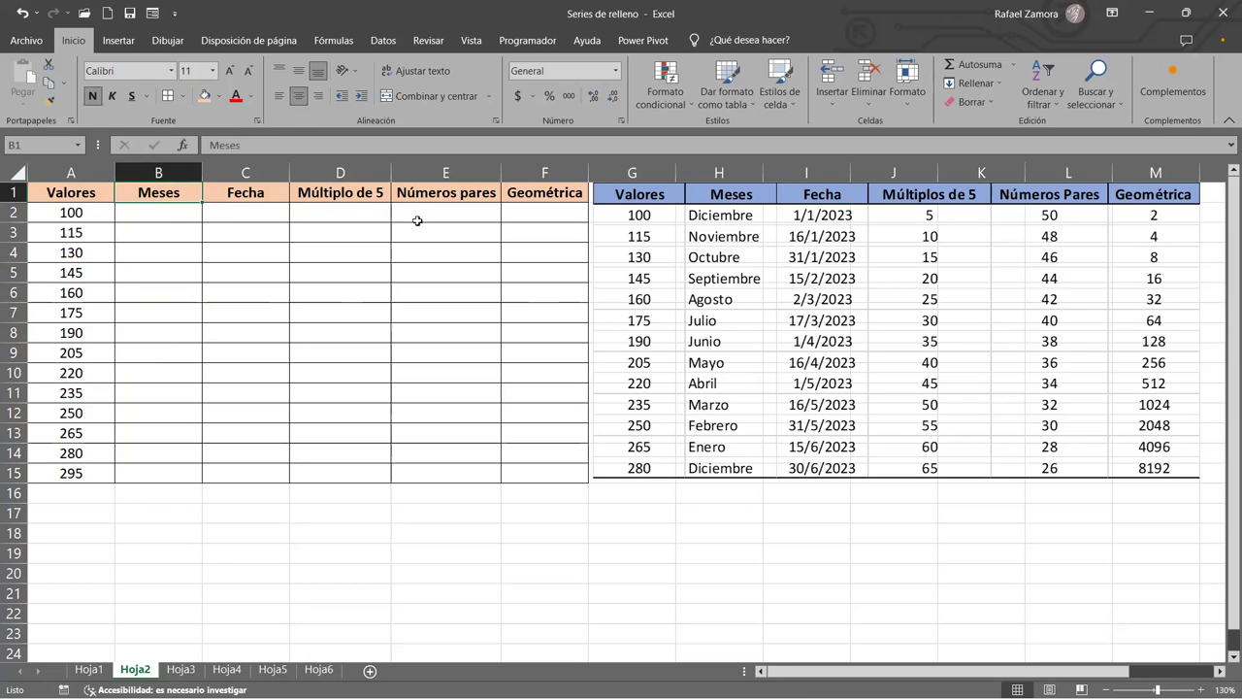
Enter 5 in D2 and 10 in D3 to start the Múltiplo de 5 column.
{"action": "left_click", "coordinate": [326, 208]}
{"action": "left_click", "coordinate": [196, 208]}
{"action": "left_click", "coordinate": [380, 217]}
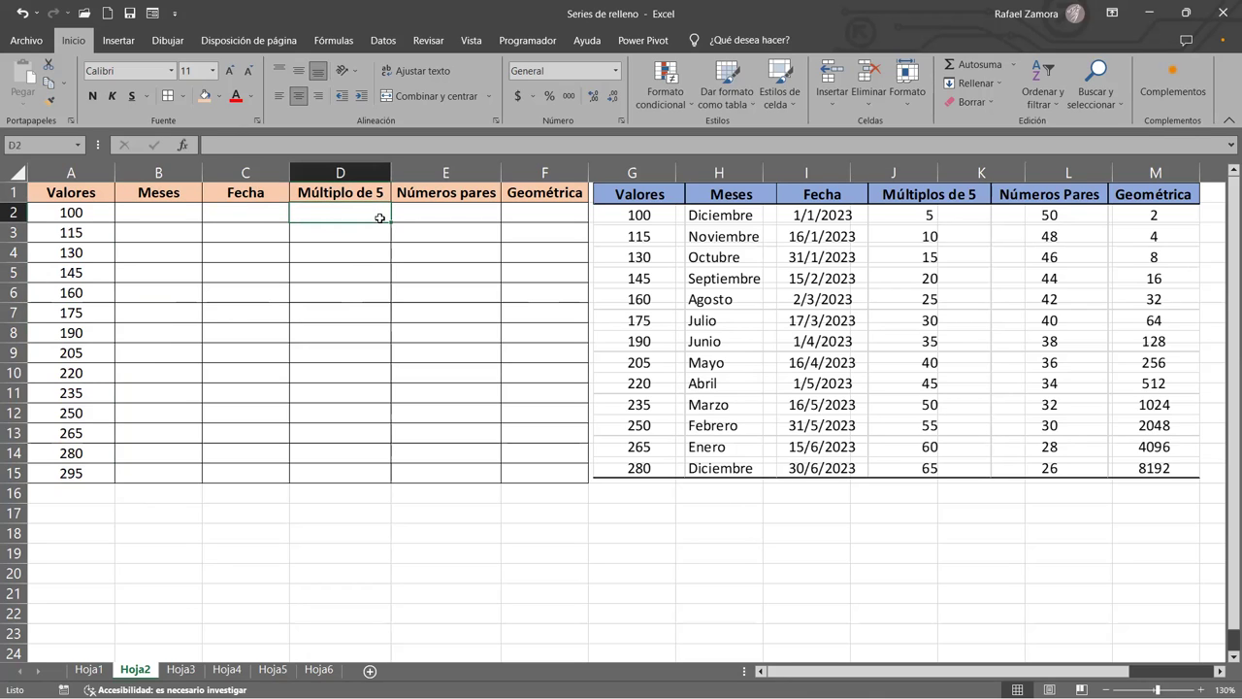
{"action": "type", "text": "5"}
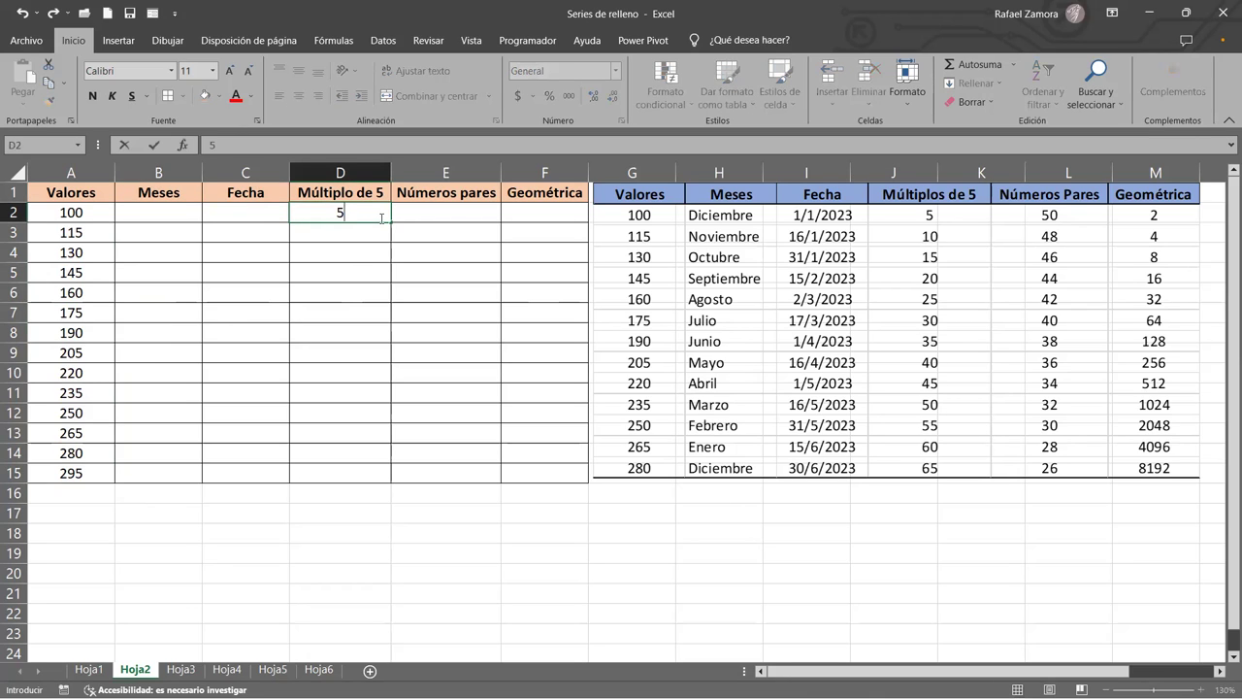
{"action": "key", "text": "Return"}
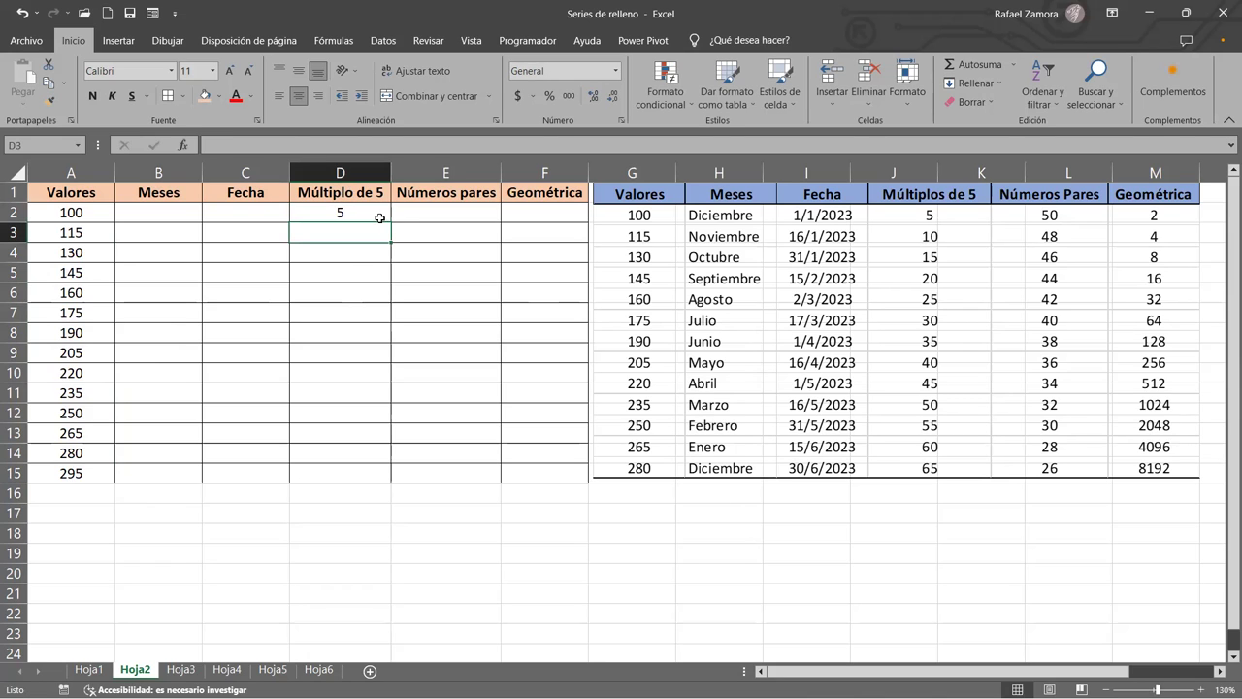
{"action": "type", "text": "103"}
{"action": "key", "text": "BackSpace"}
Abandon the trial 5, 10 fill, clear D3, and bring up Fill options for D2:D15.
{"action": "mouse_move", "coordinate": [380, 217]}
{"action": "left_mouse_down"}
{"action": "mouse_move", "coordinate": [374, 240]}
{"action": "mouse_move", "coordinate": [388, 239]}
{"action": "left_mouse_up"}
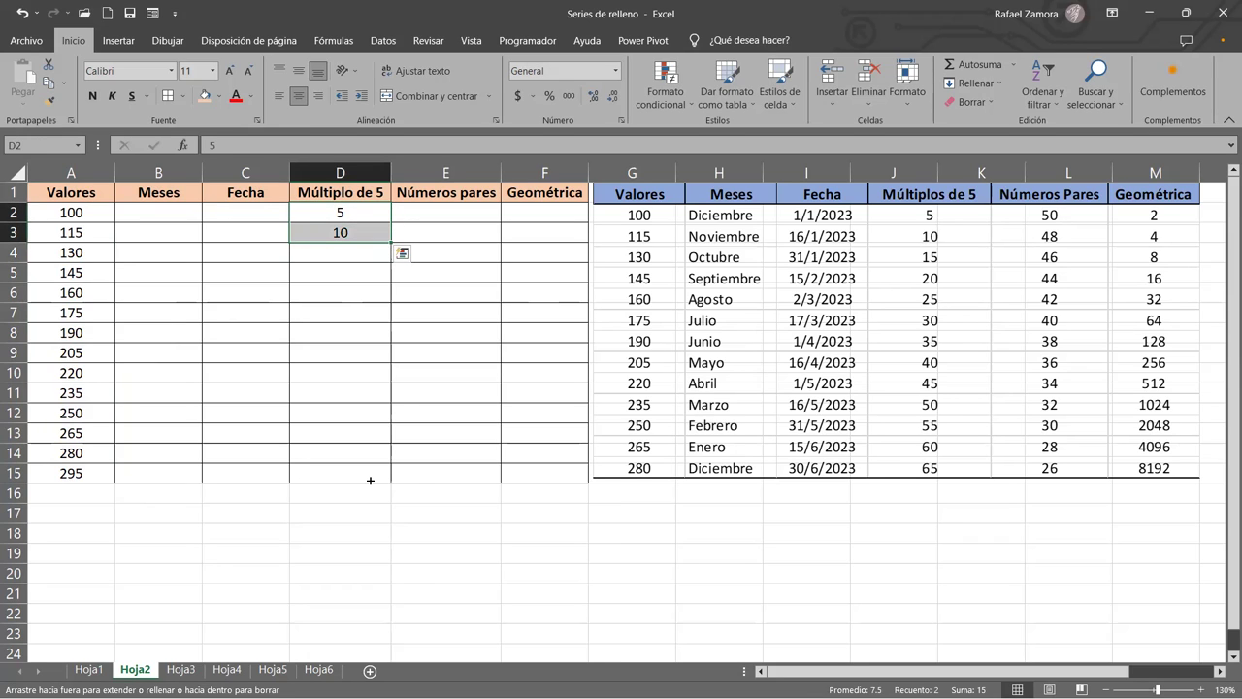
{"action": "left_click_drag", "start_coordinate": [370, 480], "coordinate": [396, 488]}
{"action": "key", "text": "Escape"}
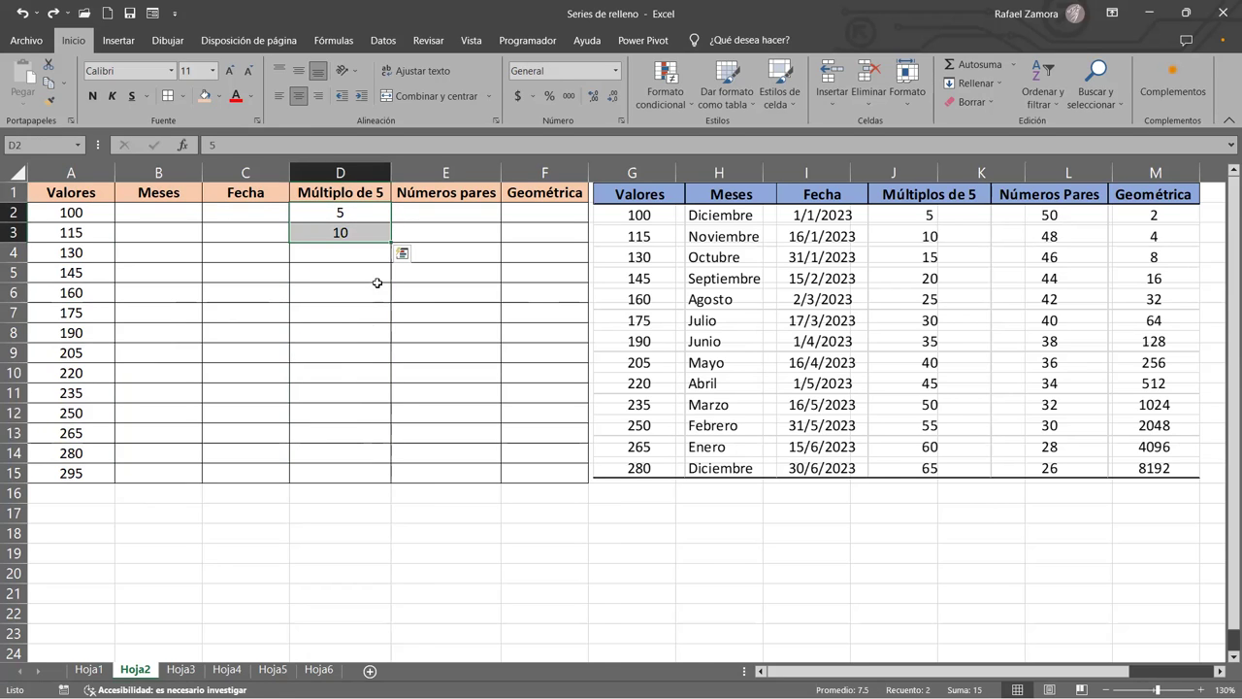
{"action": "left_click", "coordinate": [341, 234]}
{"action": "key", "text": "Delete"}
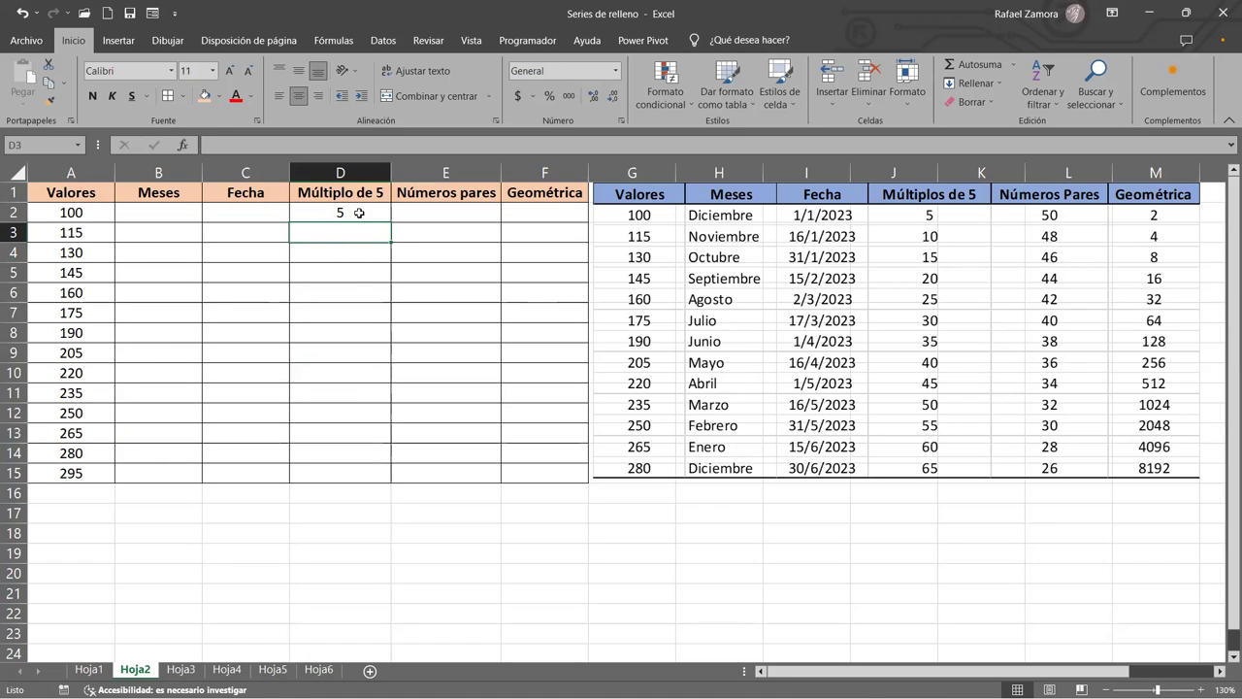
{"action": "left_click_drag", "start_coordinate": [359, 213], "coordinate": [376, 471]}
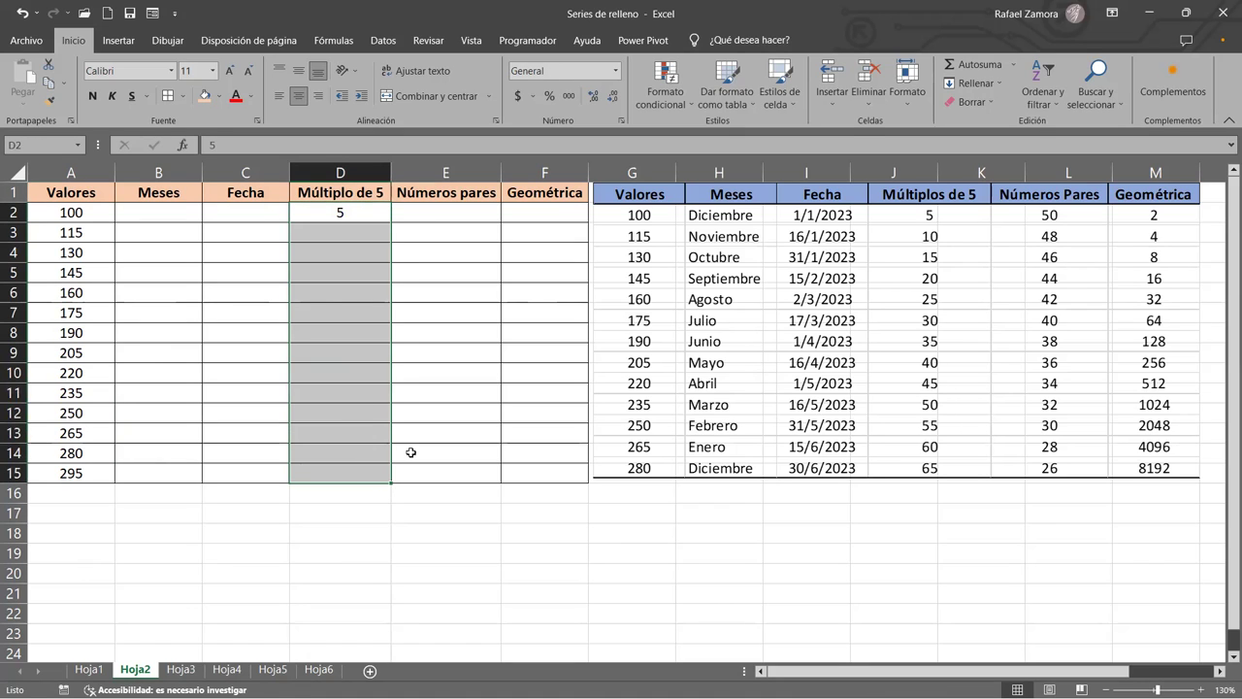
{"action": "left_click", "coordinate": [1003, 83]}
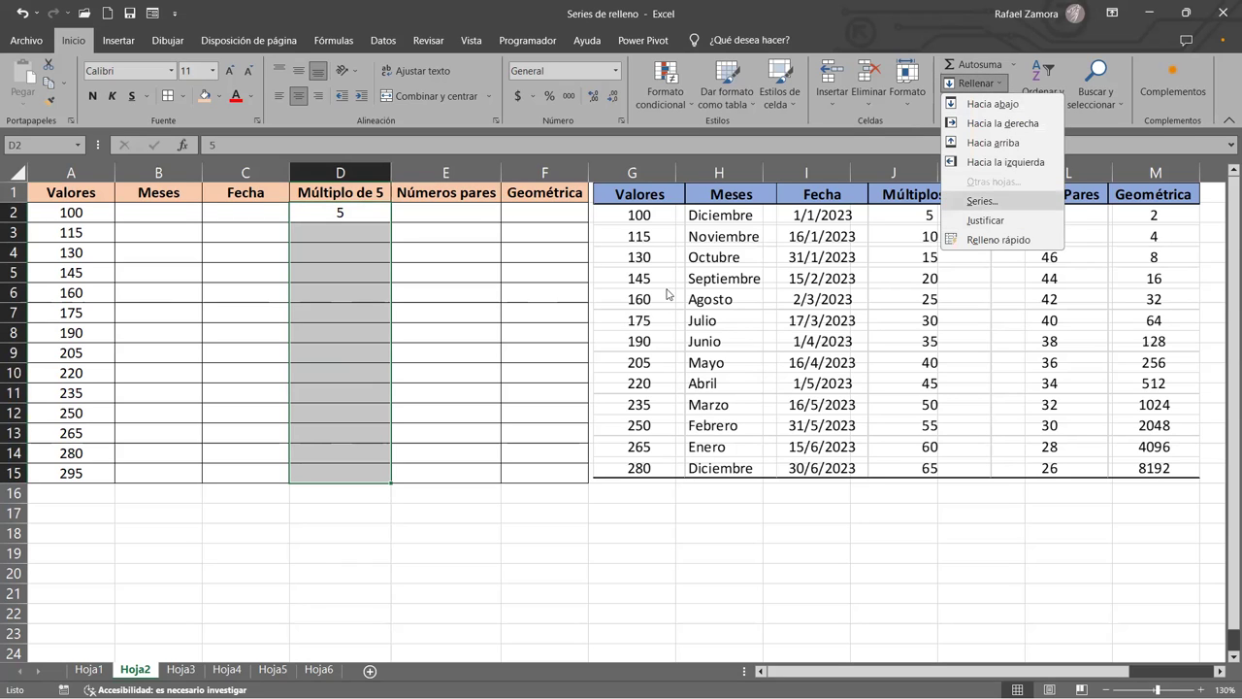
Fill D2:D15 as a linear series with increment 5, running from 5 to 70.
{"action": "key", "text": "Return"}
{"action": "type", "text": "5"}
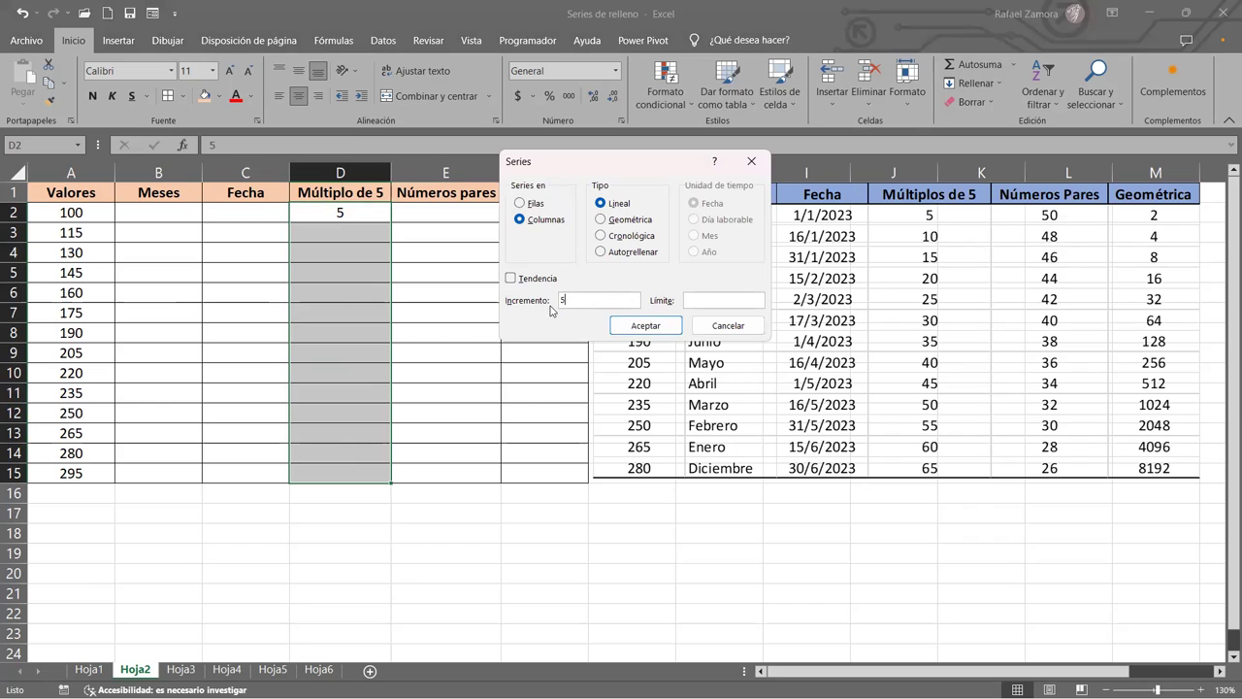
{"action": "left_click", "coordinate": [645, 325]}
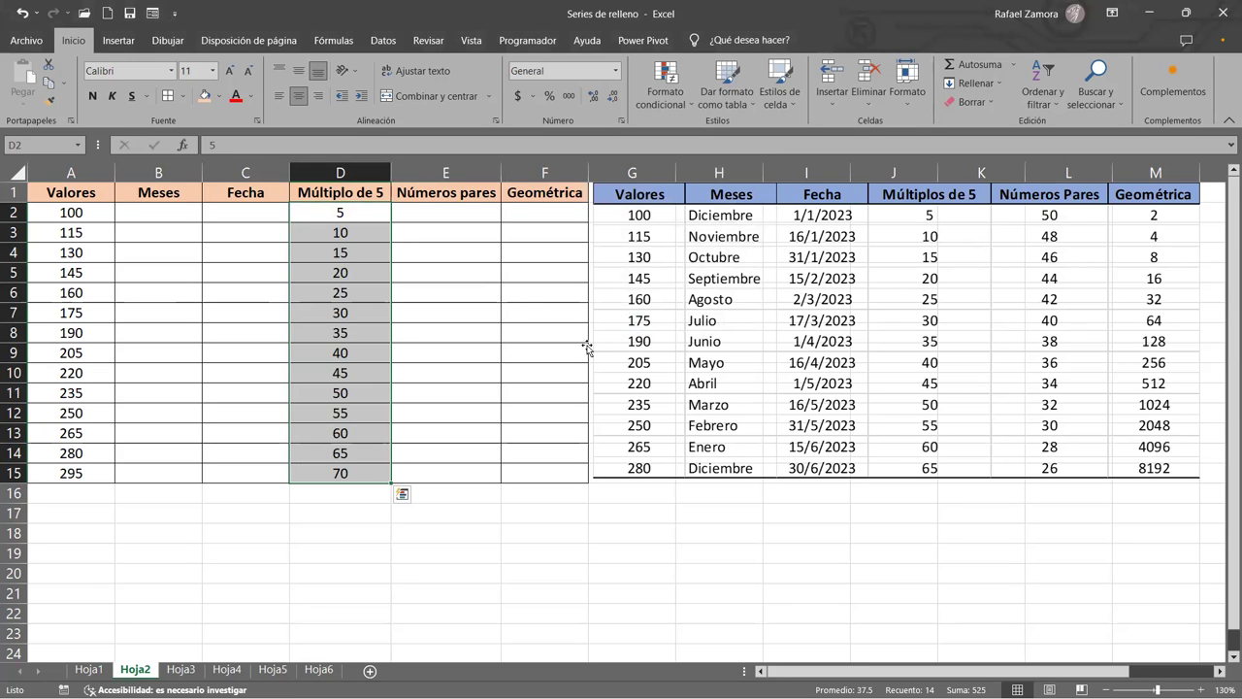
{"action": "left_click", "coordinate": [425, 207]}
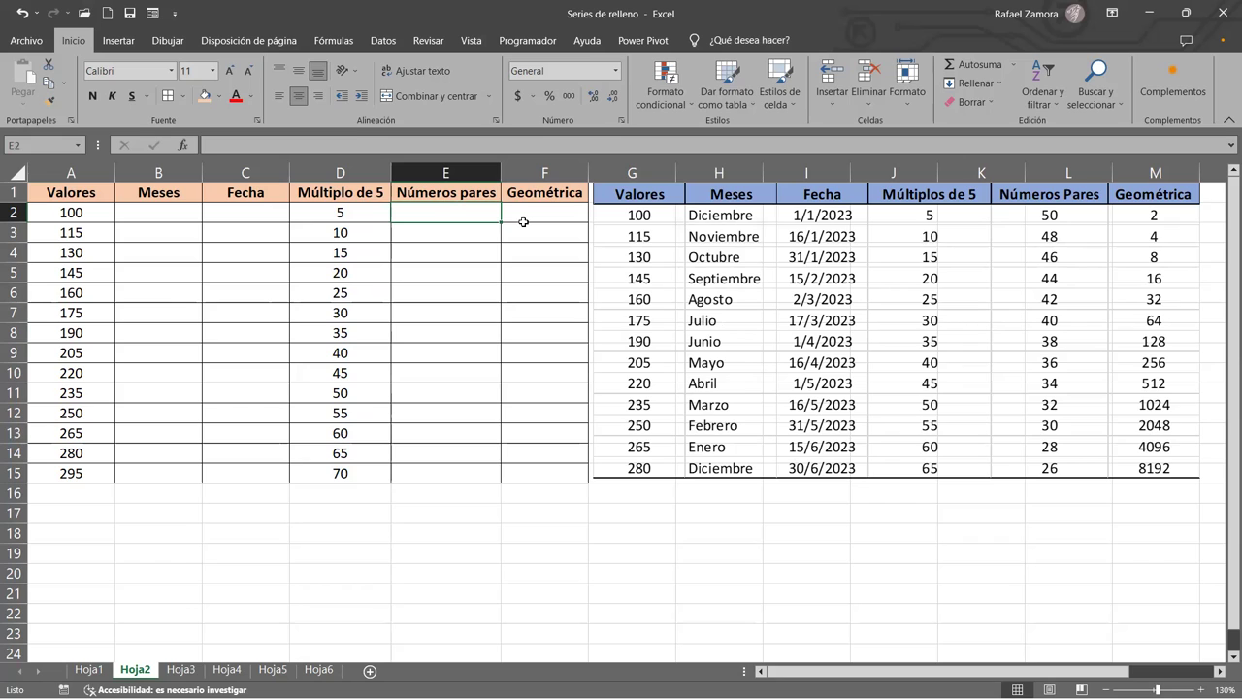
Enter 50 and 48 in E2:E3 and extend the pattern to E15, ending at 24.
{"action": "type", "text": "50"}
{"action": "key", "text": "Return"}
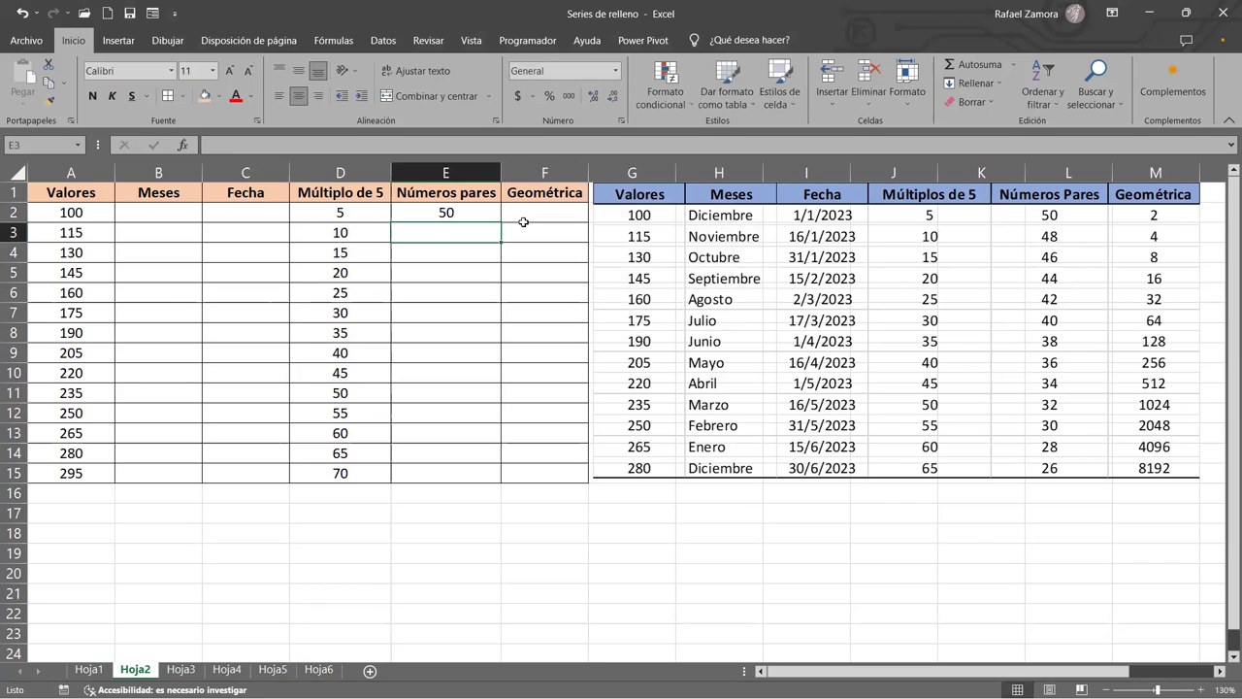
{"action": "type", "text": "48"}
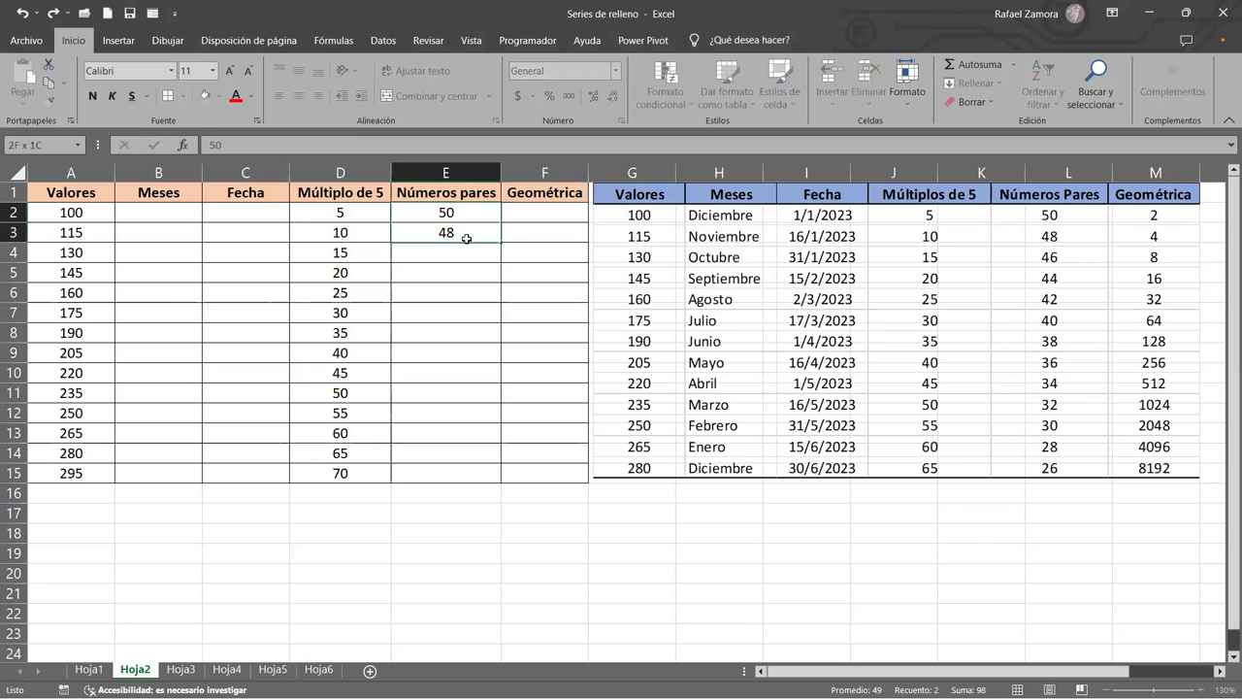
{"action": "left_click_drag", "start_coordinate": [467, 213], "coordinate": [469, 235]}
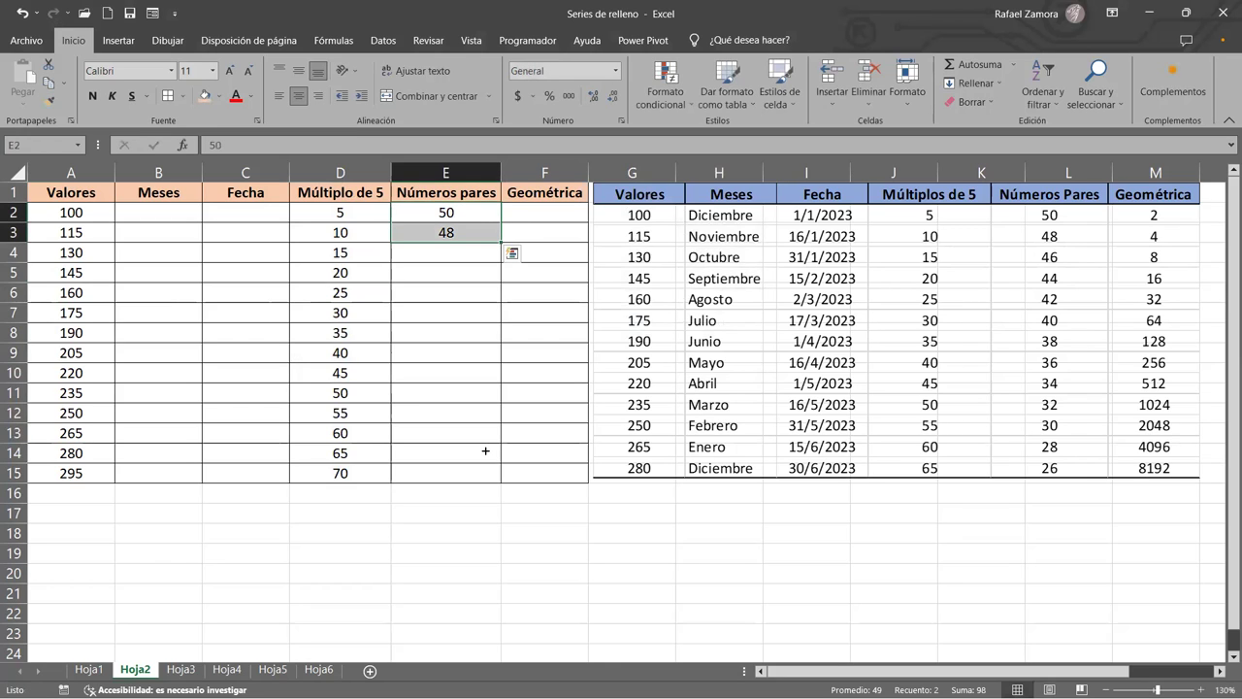
{"action": "left_click_drag", "start_coordinate": [488, 474], "coordinate": [488, 475]}
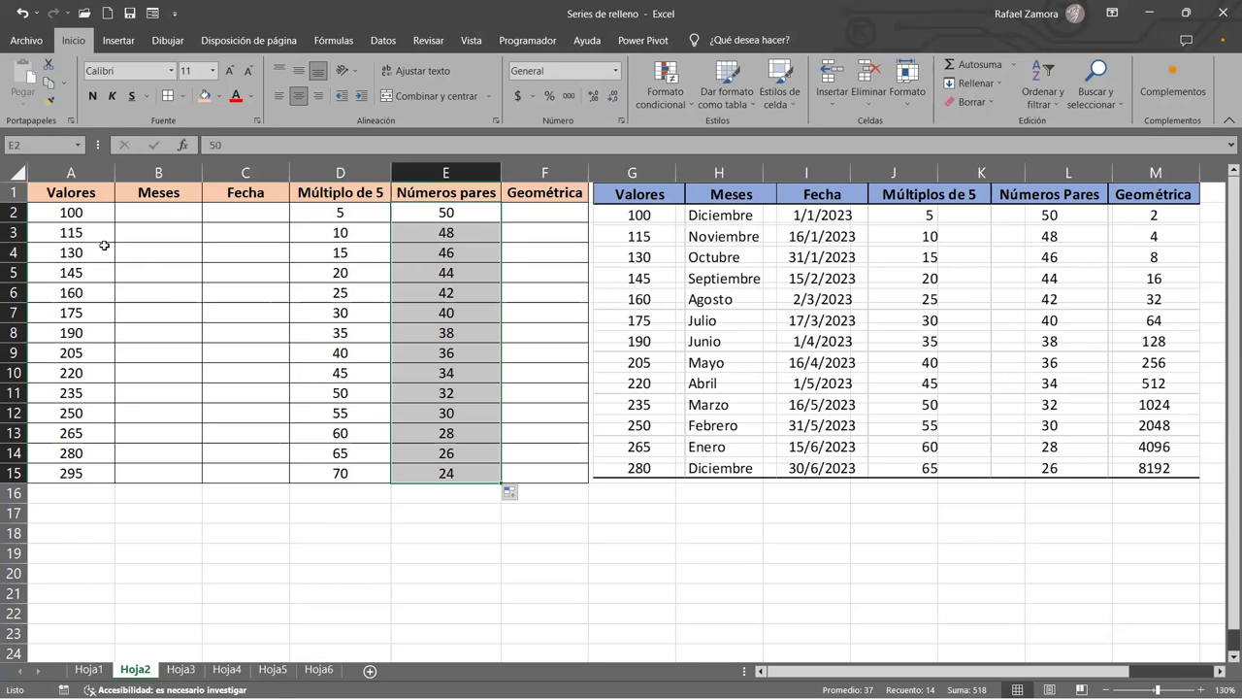
{"action": "left_click", "coordinate": [169, 212]}
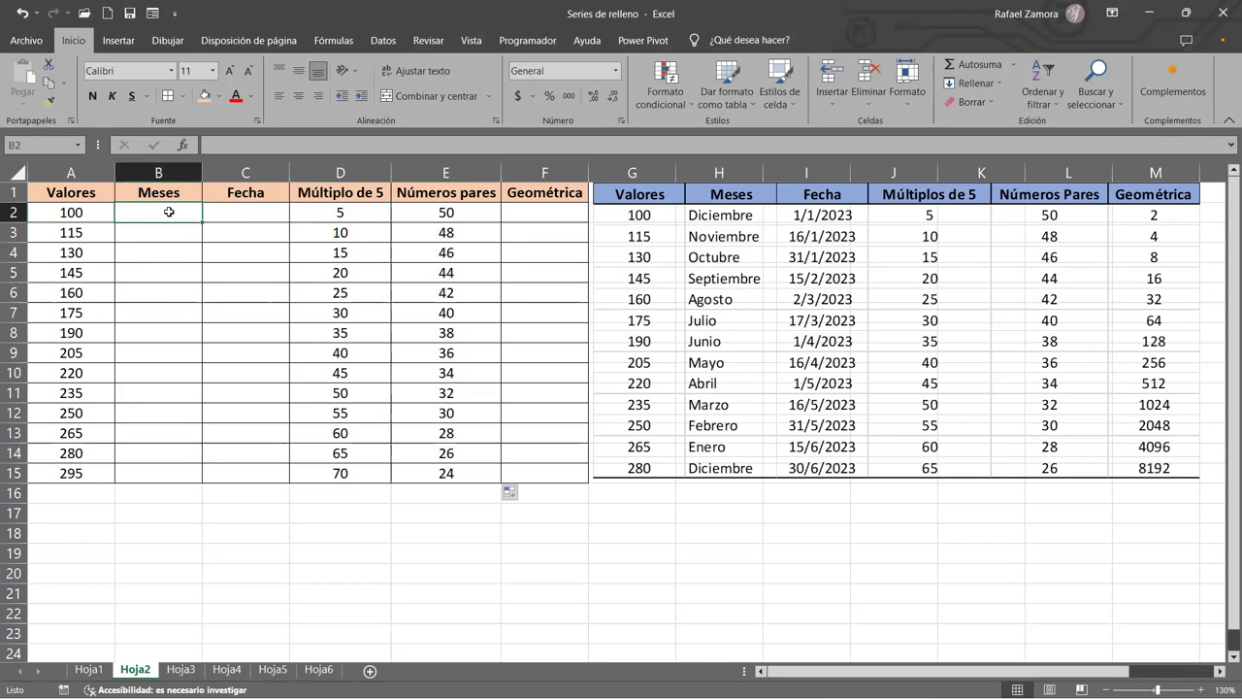
Enter Diciembre as the first month in B2.
{"action": "type", "text": "Diciembre"}
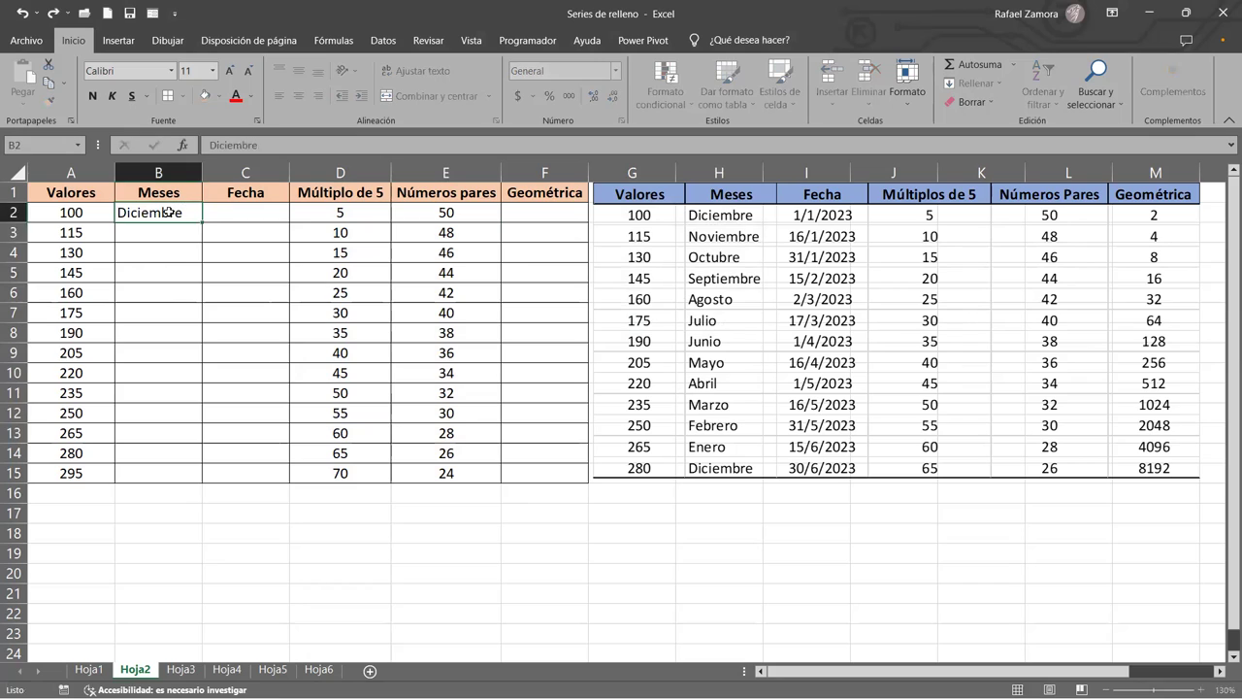
{"action": "key", "text": "Return"}
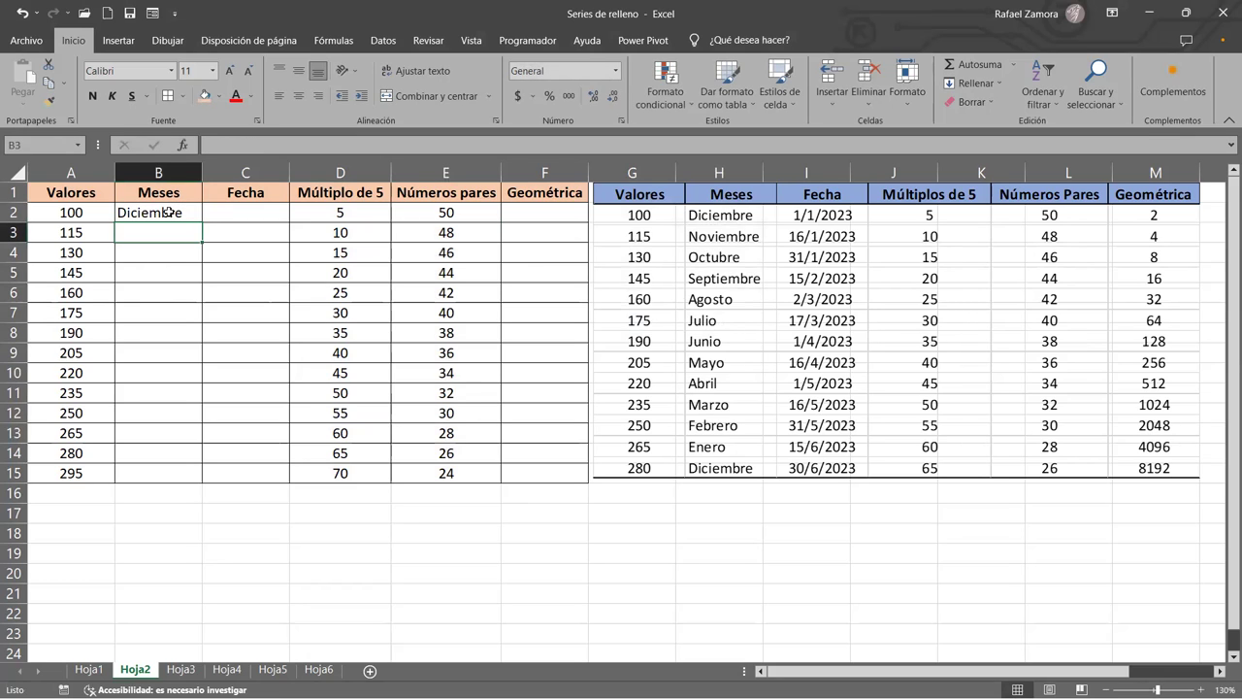
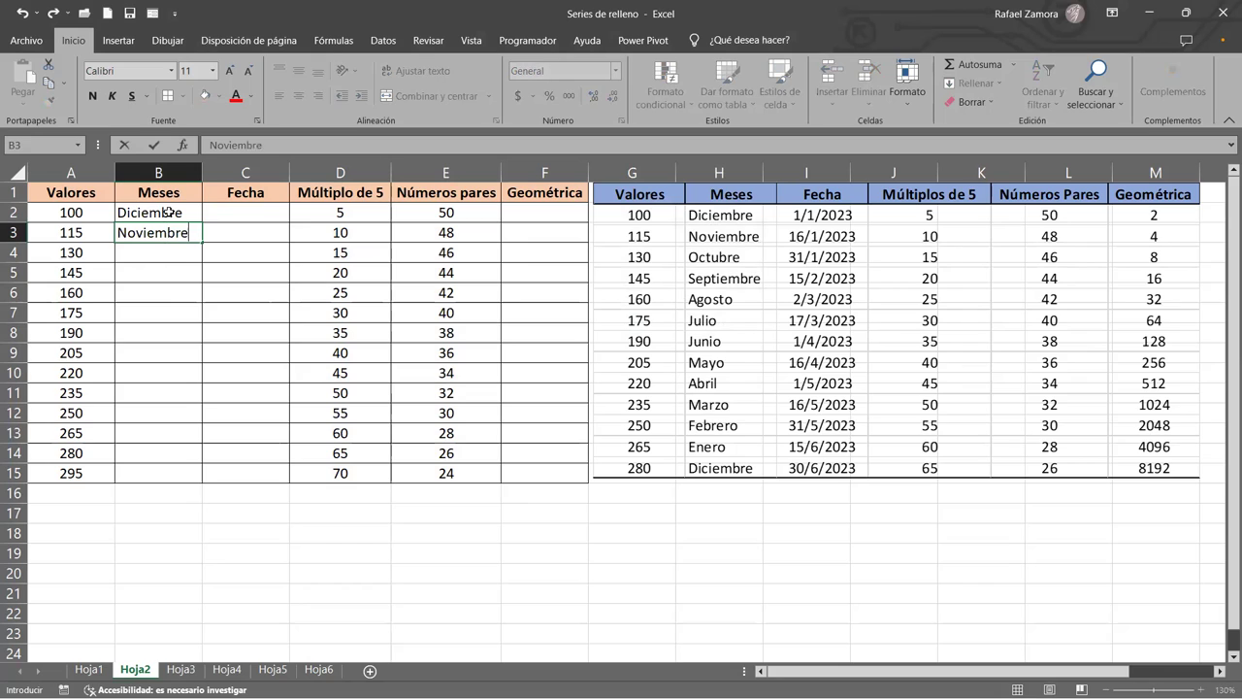
Extend Diciembre and Noviembre down B2:B15 as a backwards-running month series.
{"action": "key", "text": "Return"}
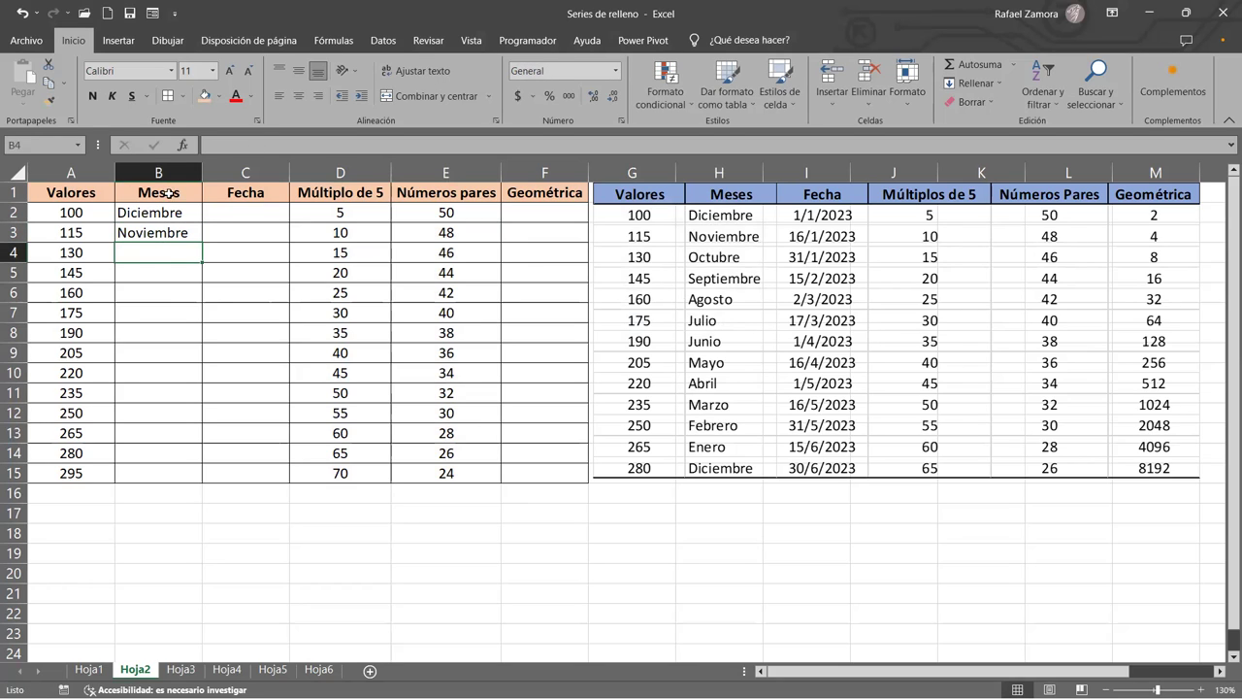
{"action": "left_click", "coordinate": [166, 234]}
{"action": "left_click_drag", "start_coordinate": [155, 211], "coordinate": [208, 469]}
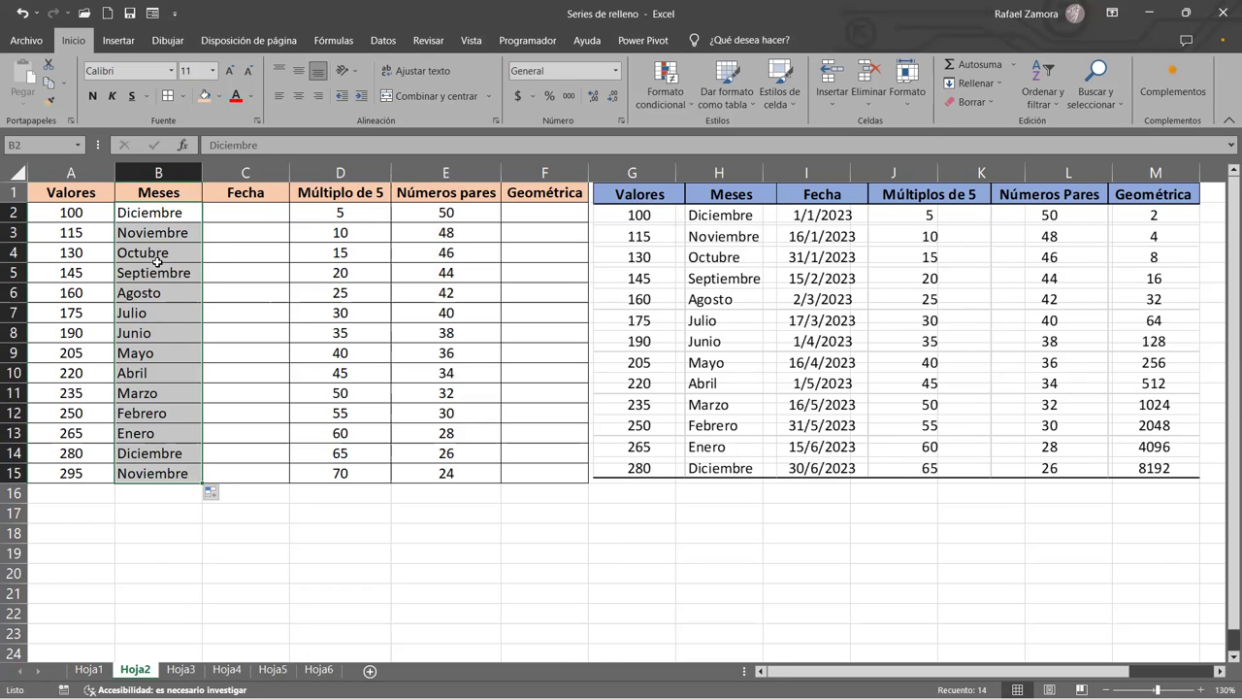
{"action": "left_click", "coordinate": [181, 475]}
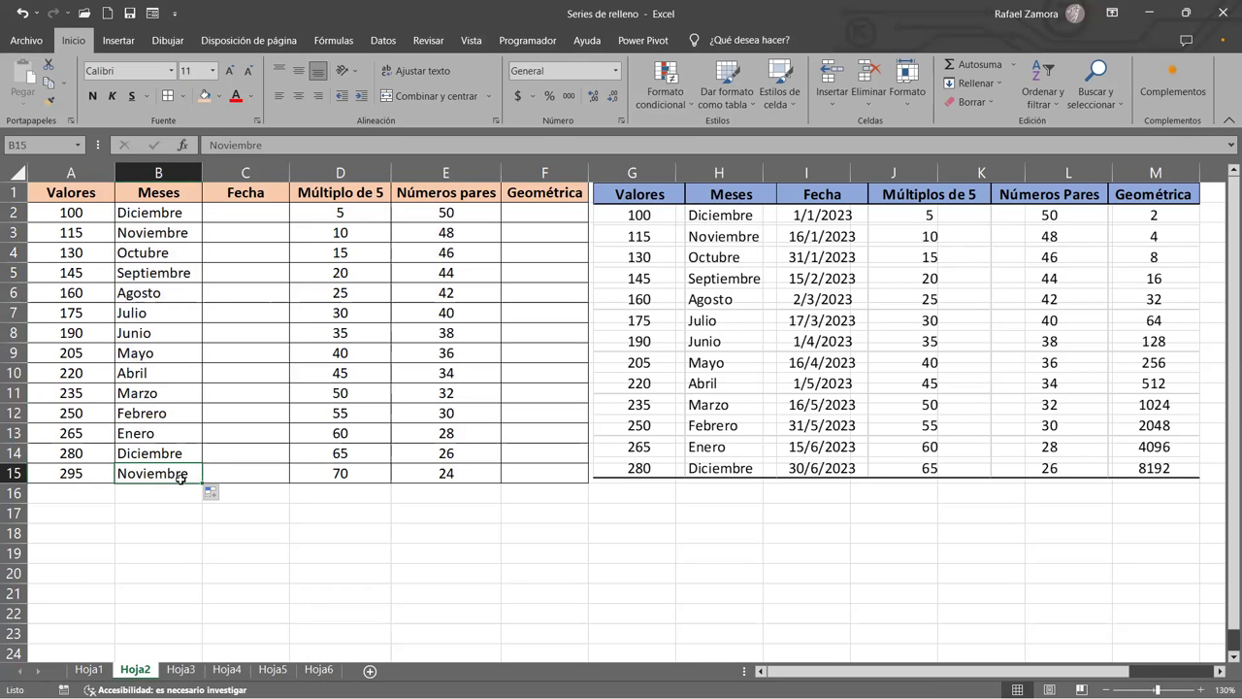
Enter the date 1-1-2023 in cell C2.
{"action": "left_click", "coordinate": [248, 211]}
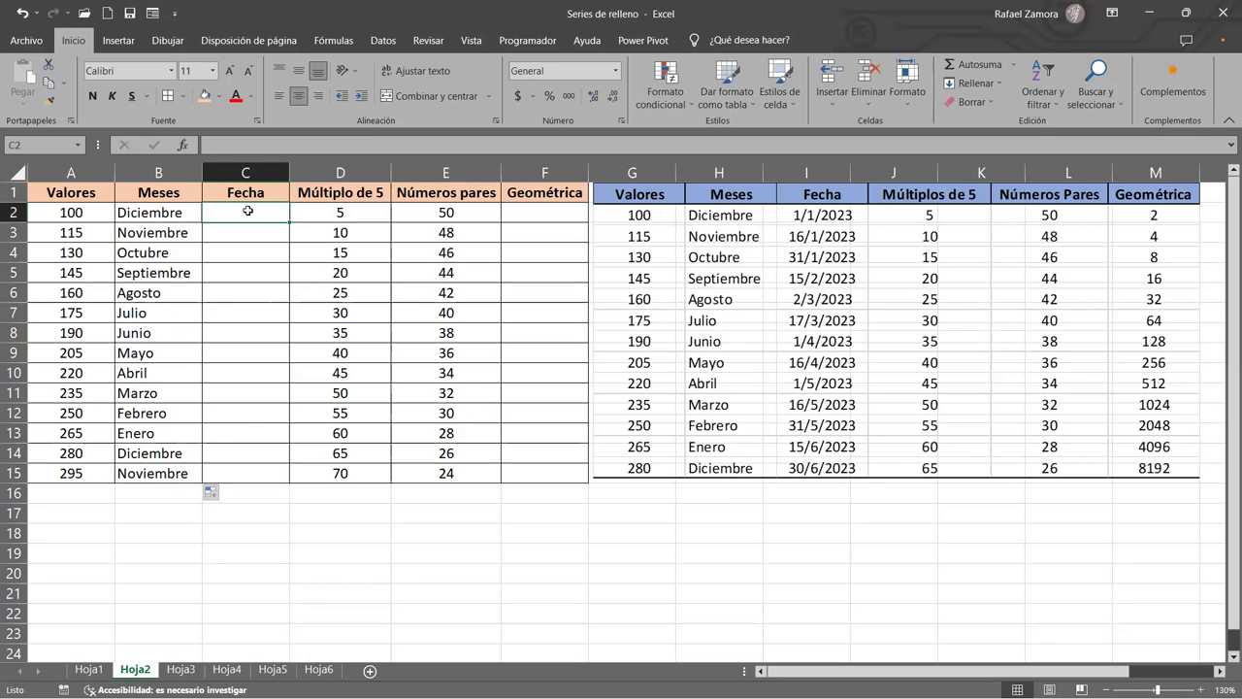
{"action": "type", "text": "1-1-"}
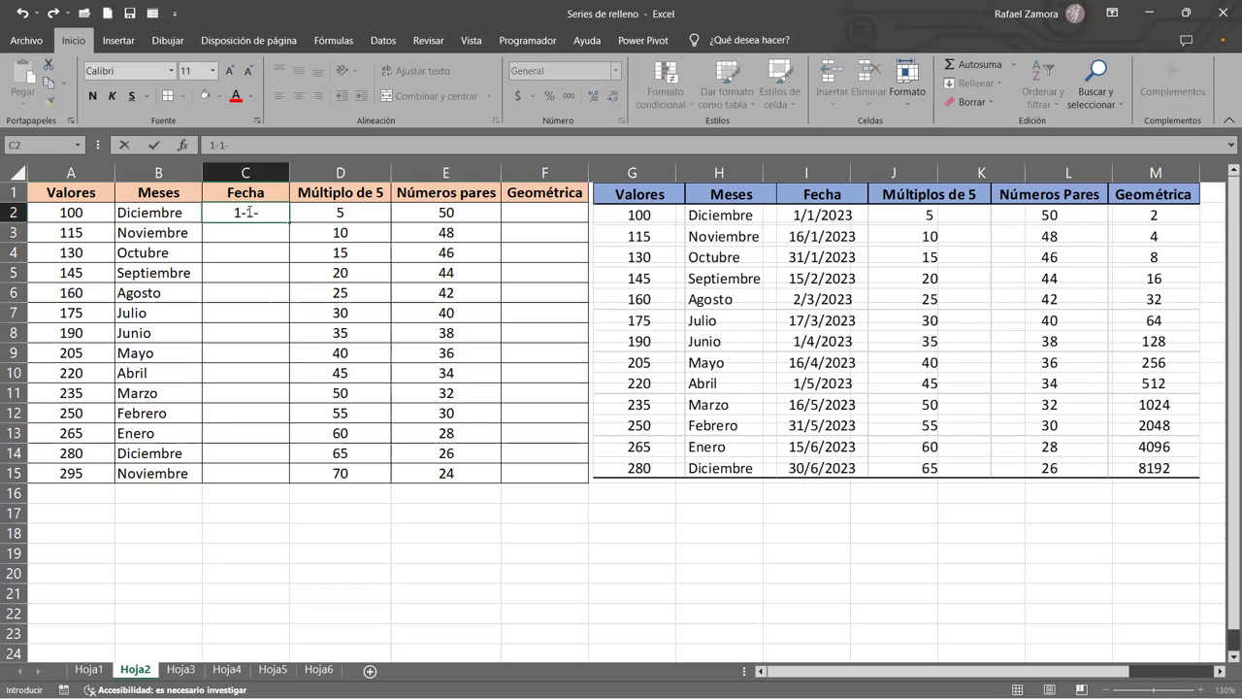
{"action": "type", "text": "2023"}
{"action": "key", "text": "Return"}
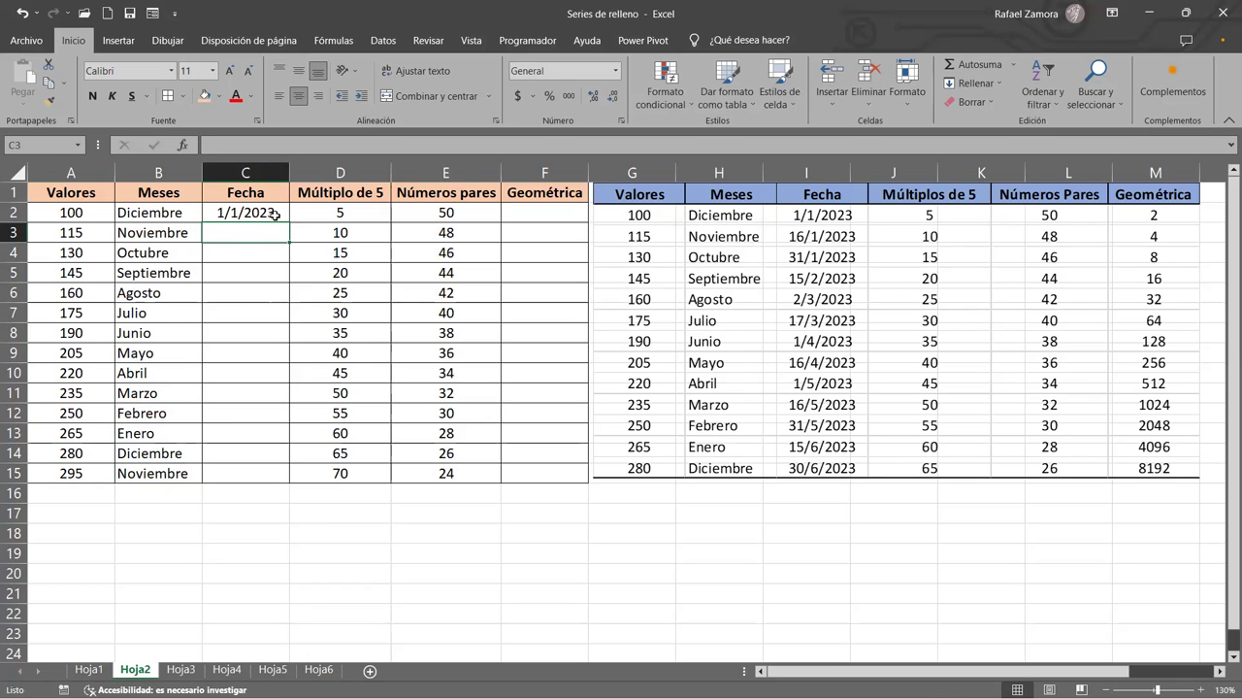
Fill C2:C15 as a date series in 15-day steps, ending at 15/7/2023.
{"action": "left_click_drag", "start_coordinate": [261, 214], "coordinate": [259, 462]}
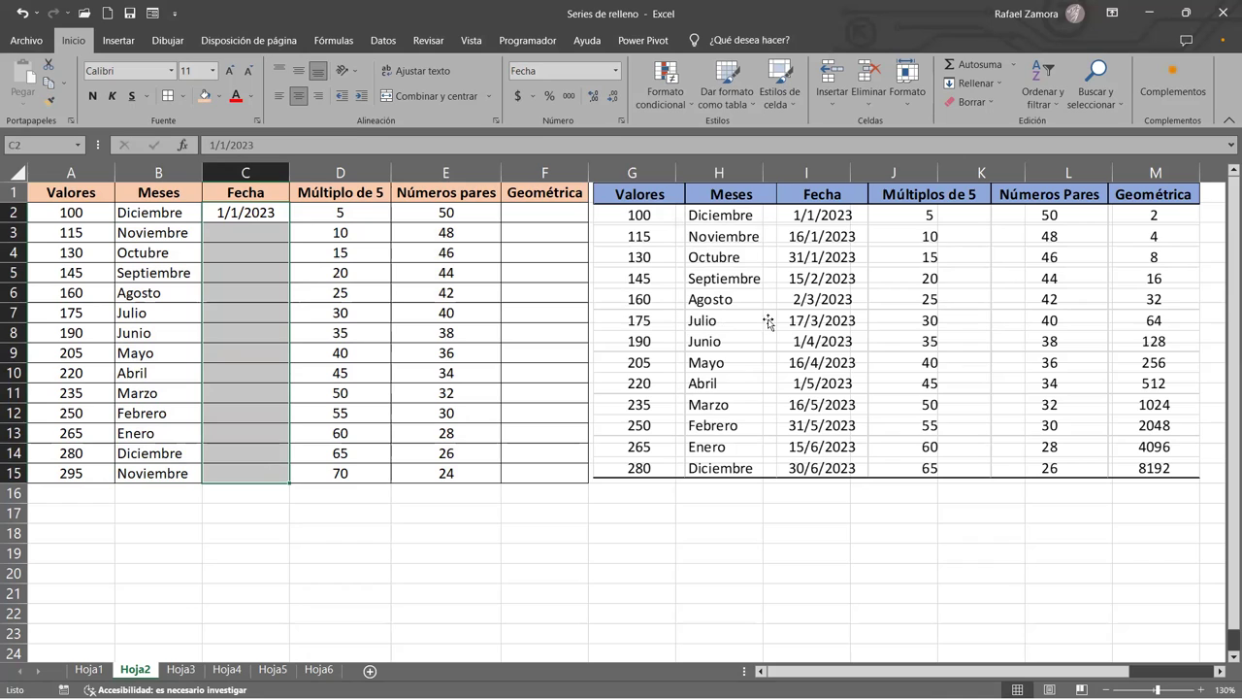
{"action": "left_click", "coordinate": [996, 83]}
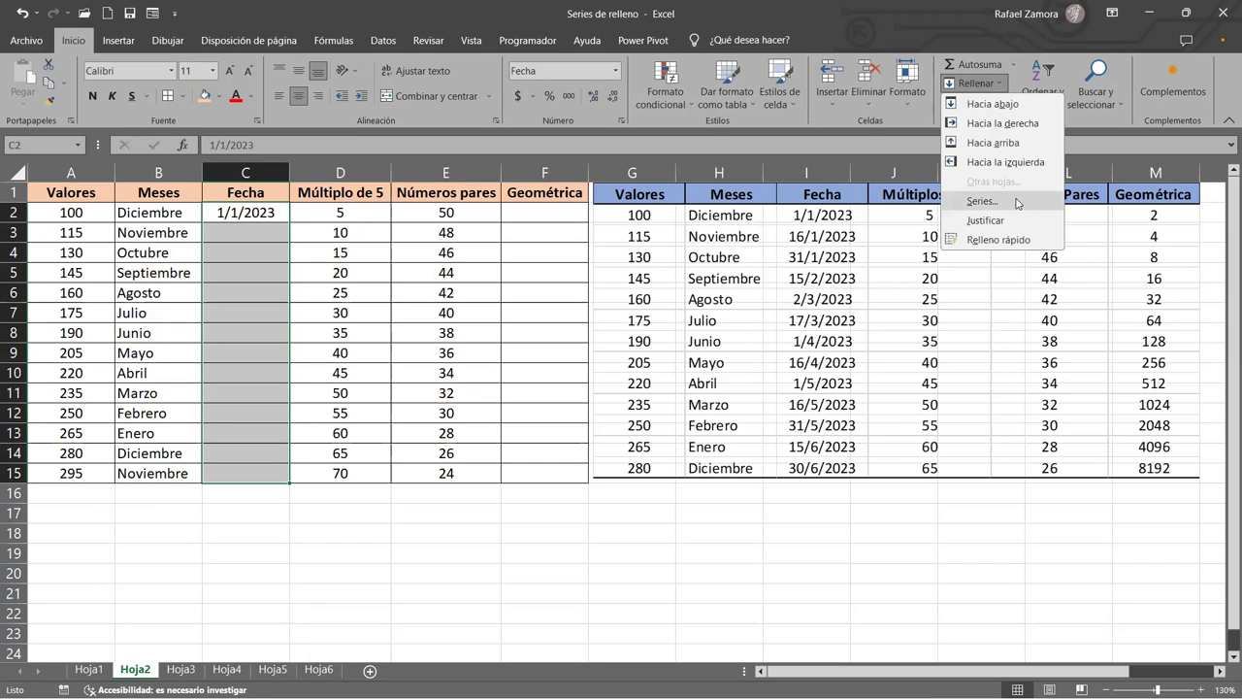
{"action": "left_click", "coordinate": [1017, 203]}
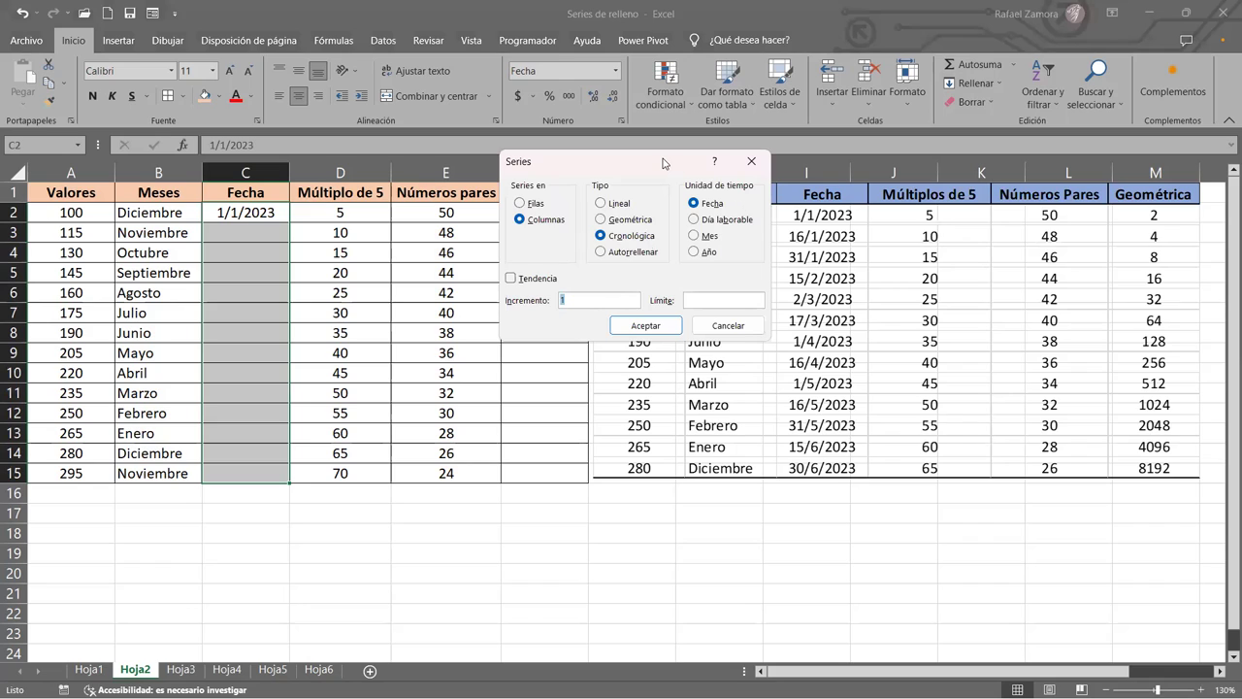
{"action": "left_click_drag", "start_coordinate": [664, 162], "coordinate": [720, 43]}
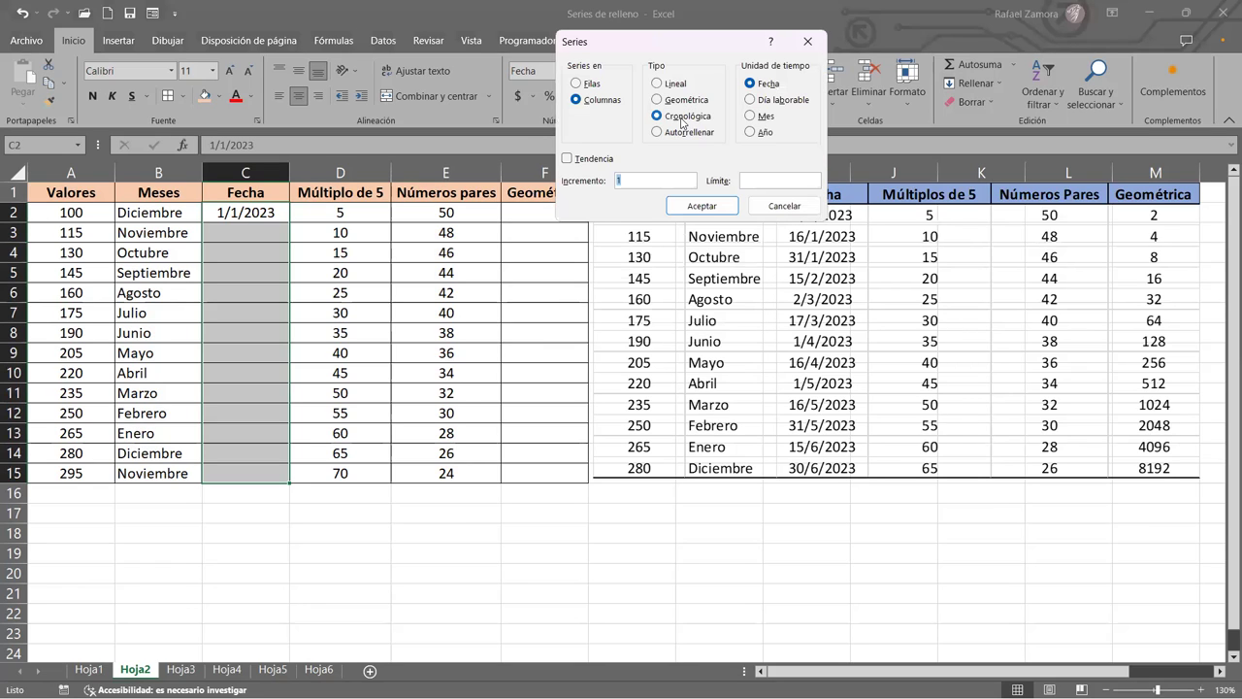
{"action": "type", "text": "15"}
{"action": "left_click_drag", "start_coordinate": [694, 42], "coordinate": [602, 55]}
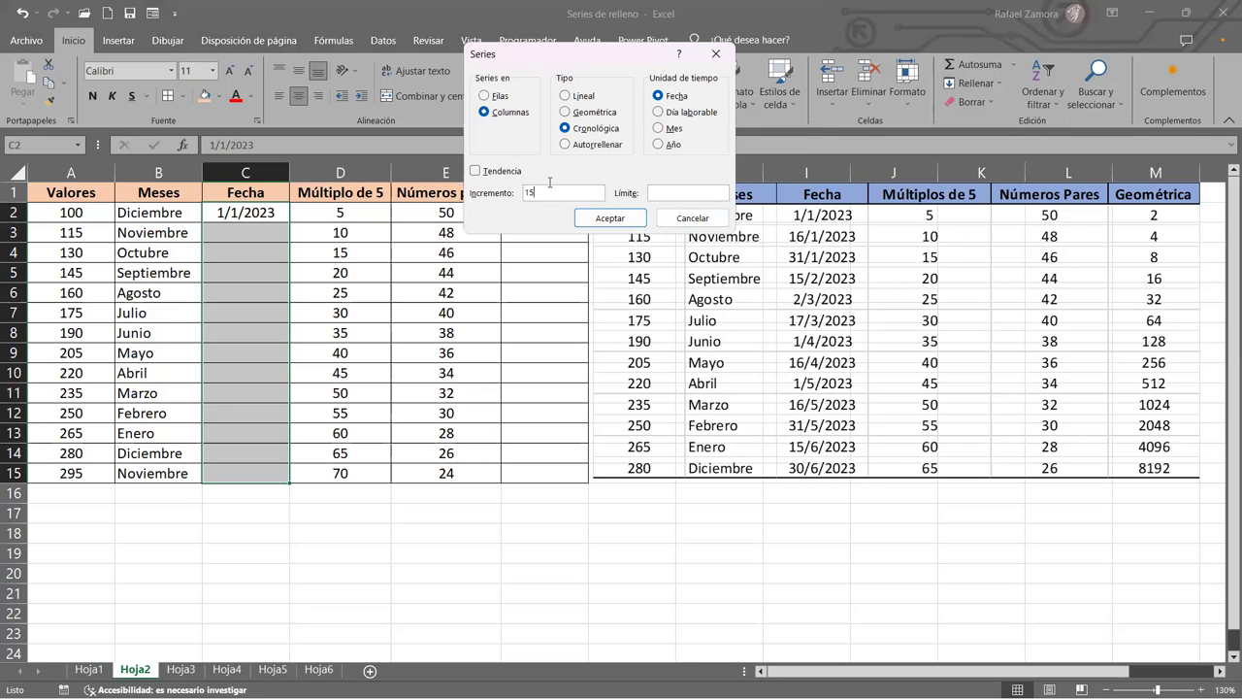
{"action": "left_click", "coordinate": [612, 229]}
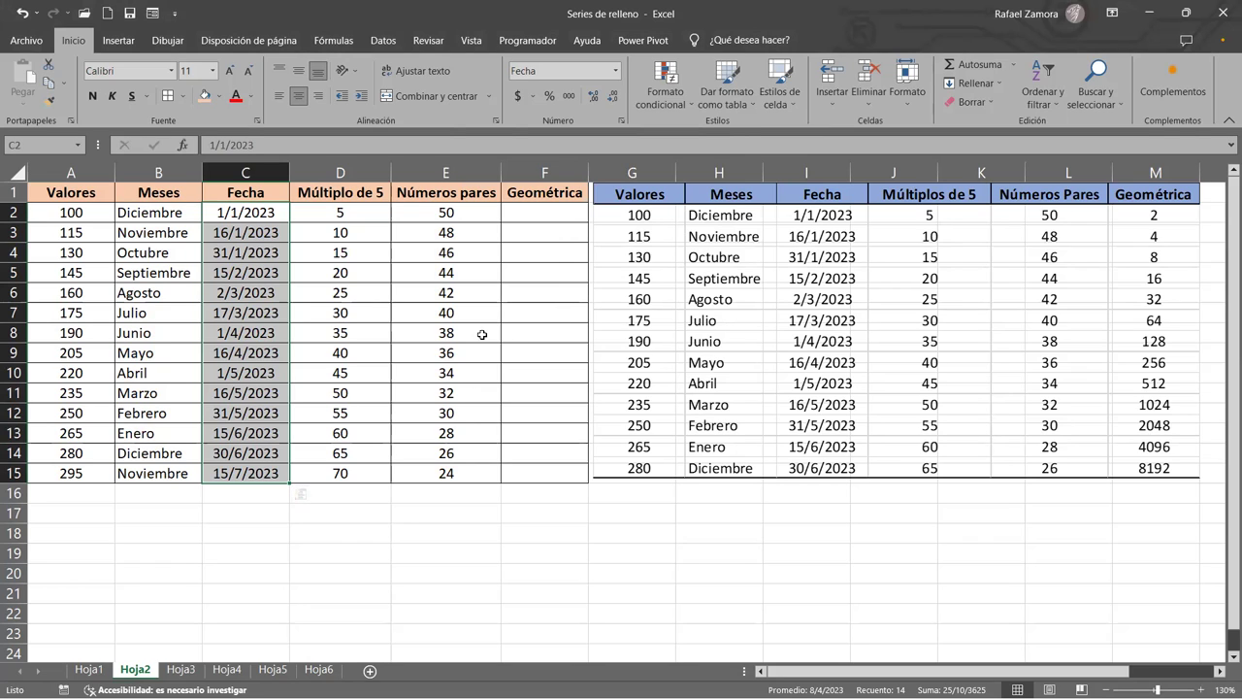
Enter 2 as the first Geométrica value in F2.
{"action": "left_click", "coordinate": [573, 215]}
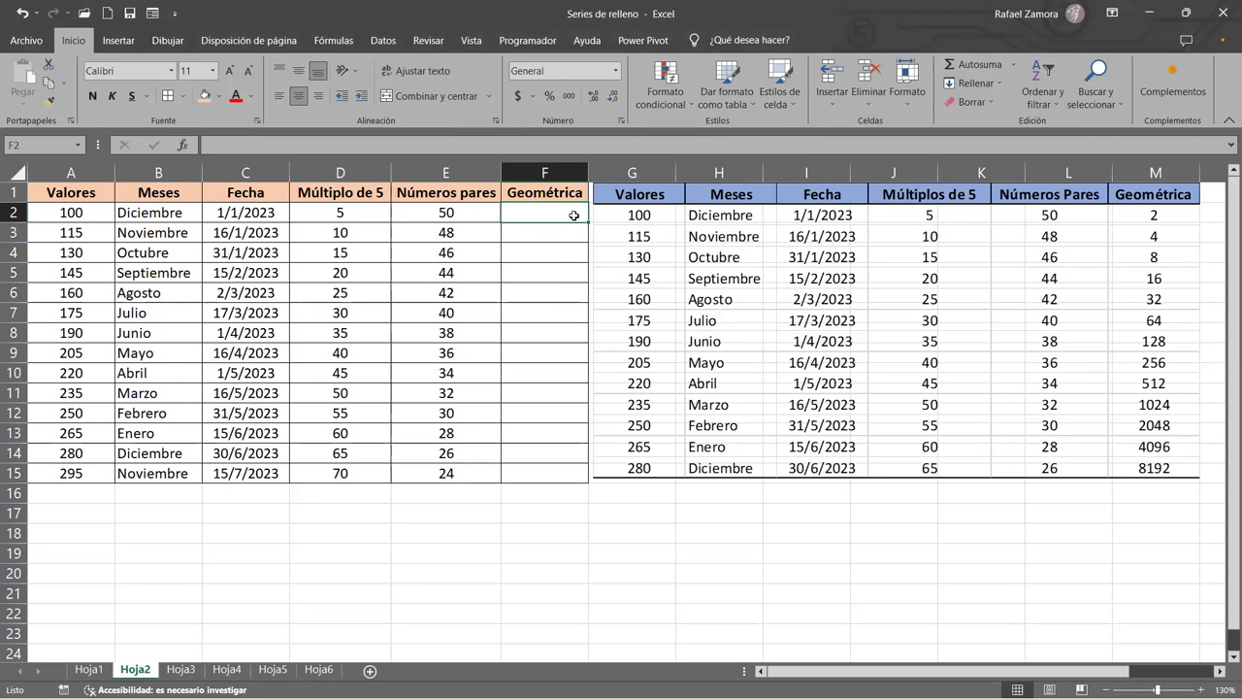
{"action": "type", "text": "2"}
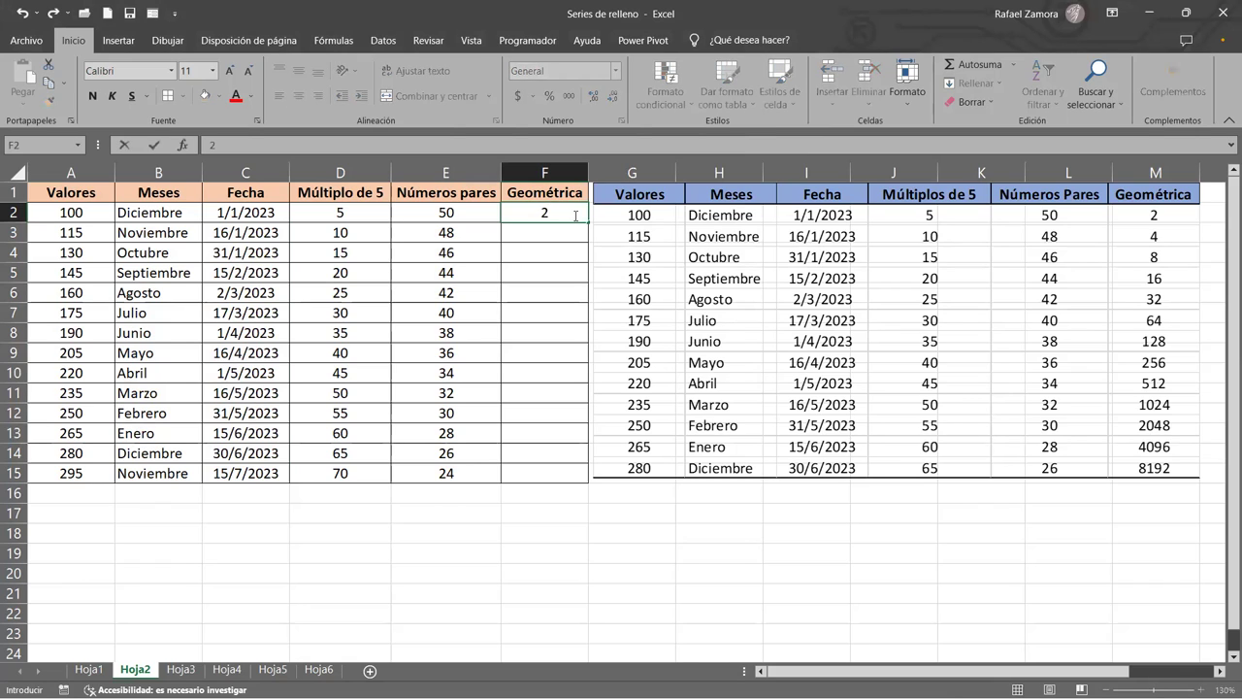
{"action": "key", "text": "Return"}
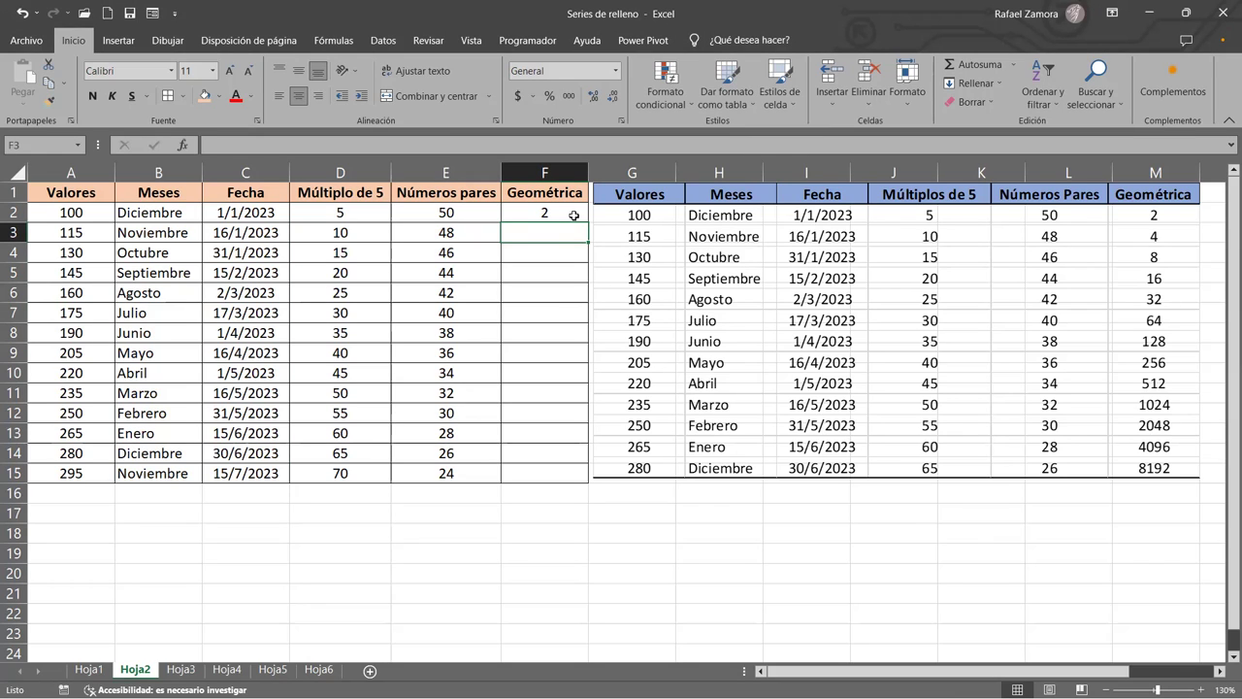
Fill F2:F15 with a geometric series of increment 2, reaching 16384.
{"action": "left_click", "coordinate": [573, 213]}
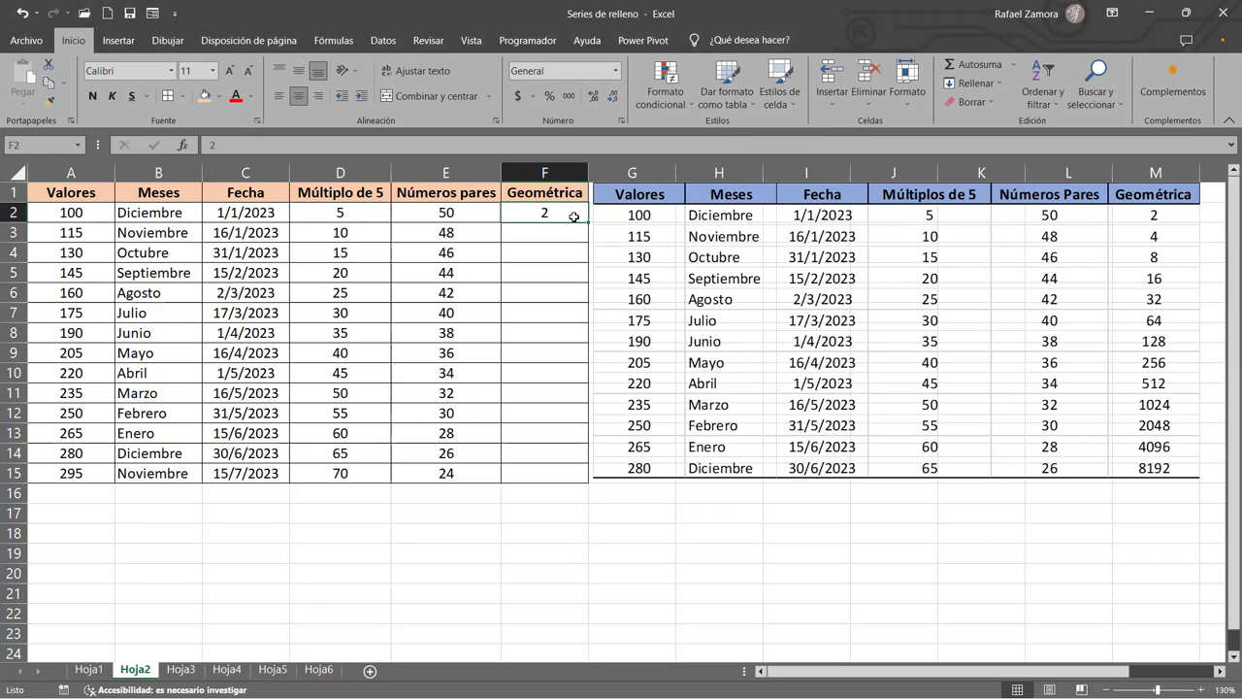
{"action": "left_click_drag", "start_coordinate": [565, 213], "coordinate": [545, 467]}
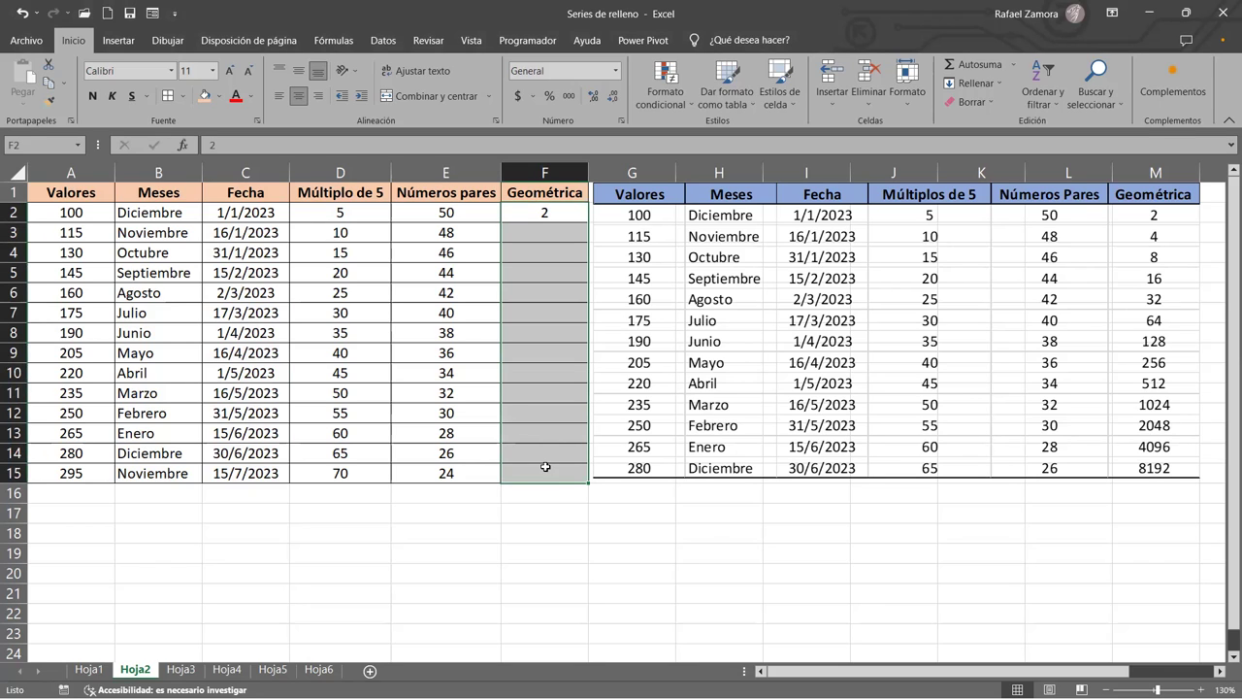
{"action": "left_click", "coordinate": [996, 86]}
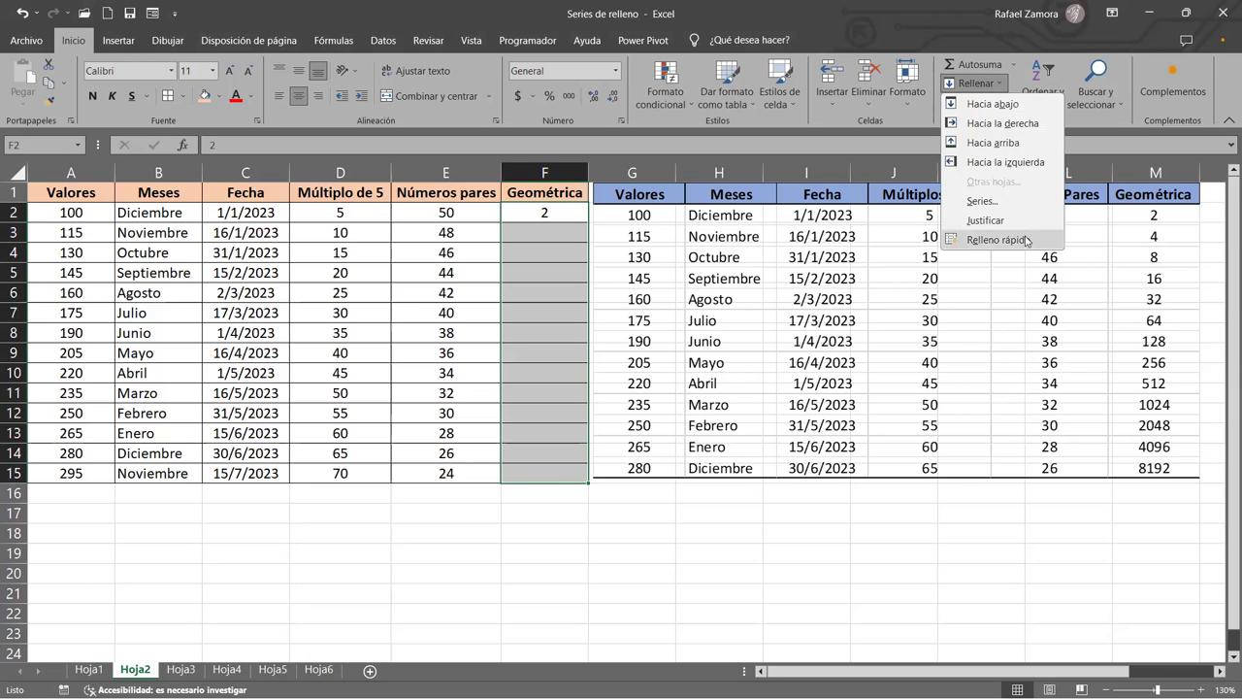
{"action": "left_click", "coordinate": [1018, 201]}
{"action": "left_click", "coordinate": [594, 113]}
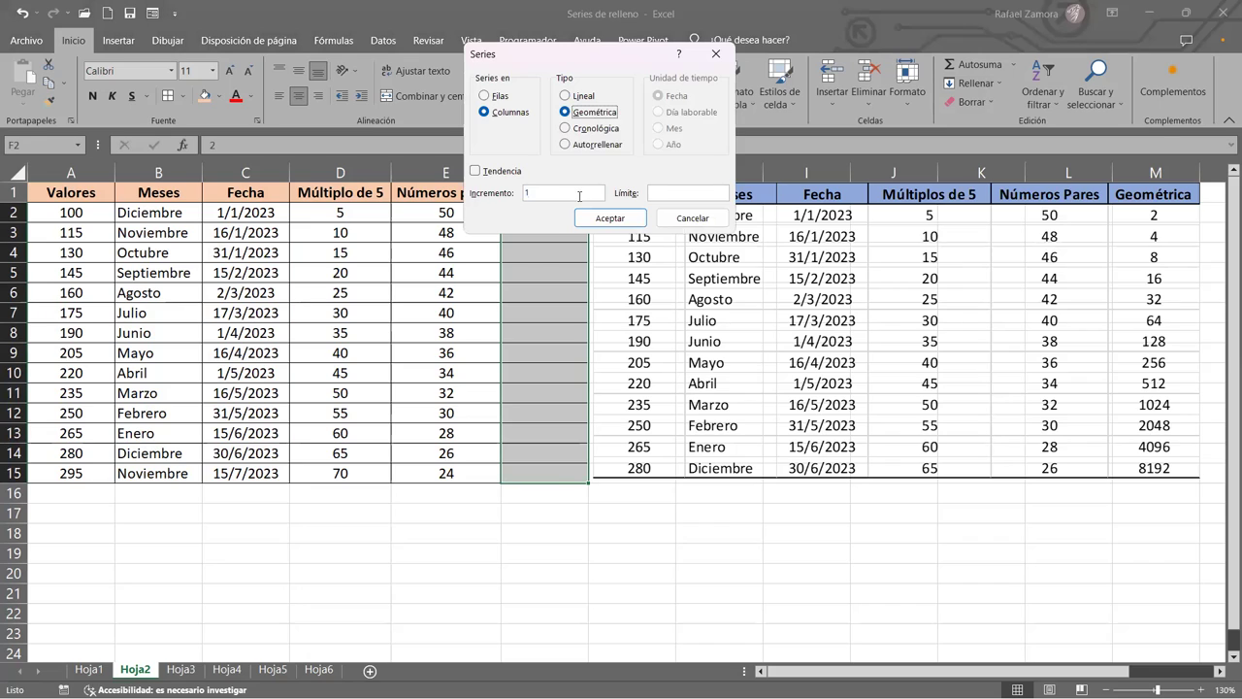
{"action": "left_click_drag", "start_coordinate": [552, 192], "coordinate": [440, 211]}
{"action": "type", "text": "2"}
{"action": "left_click", "coordinate": [623, 219]}
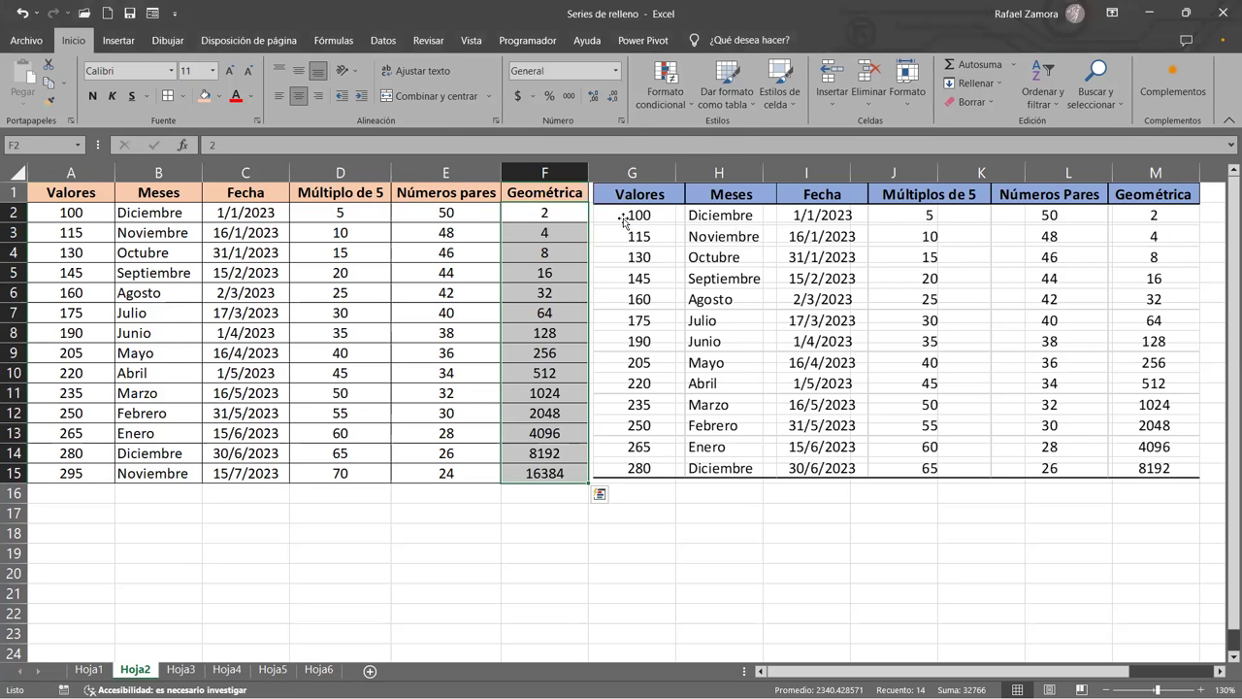
Select the reference table picture beside the Hoja2 table and delete it.
{"action": "left_click", "coordinate": [667, 191]}
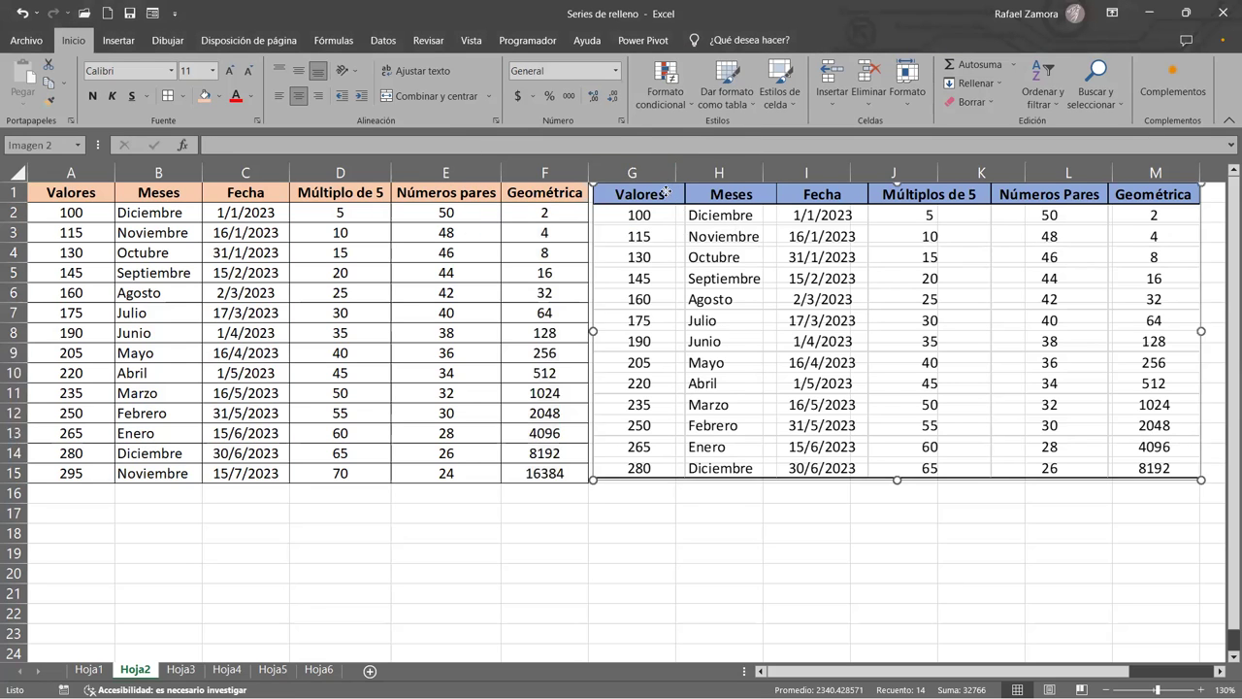
{"action": "left_click_drag", "start_coordinate": [666, 191], "coordinate": [692, 192]}
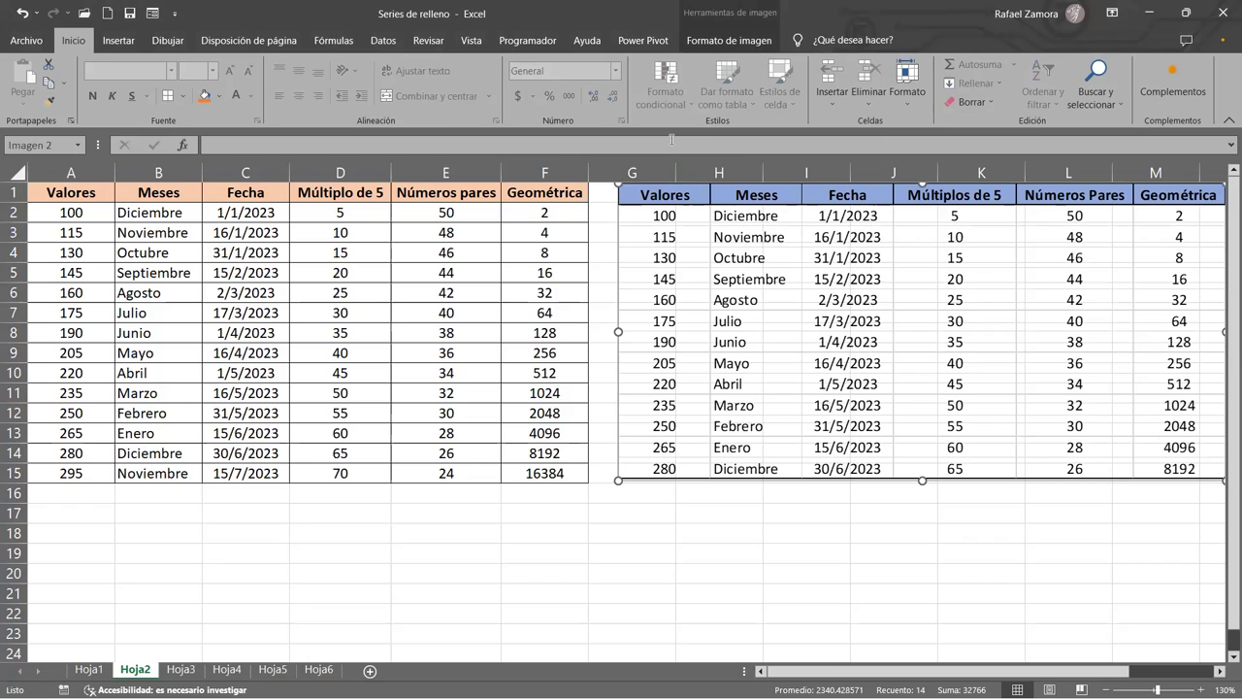
{"action": "left_click", "coordinate": [546, 236]}
{"action": "left_click_drag", "start_coordinate": [781, 427], "coordinate": [746, 462]}
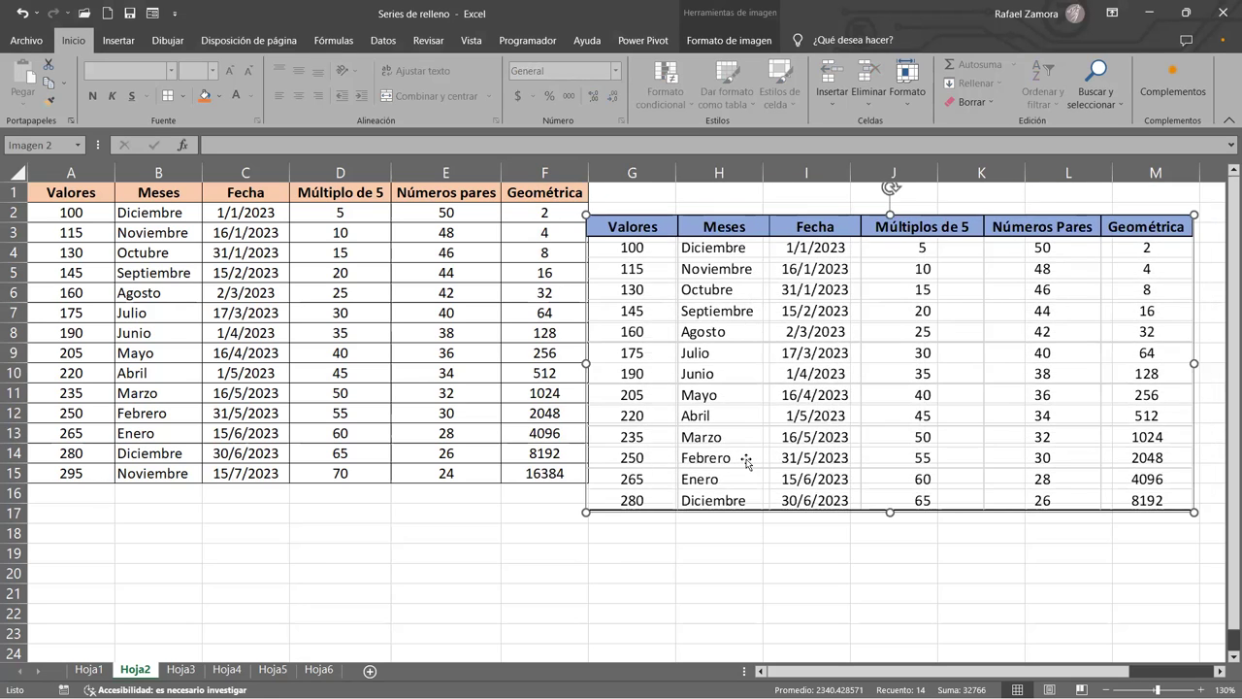
{"action": "key", "text": "Delete"}
{"action": "left_click", "coordinate": [727, 360]}
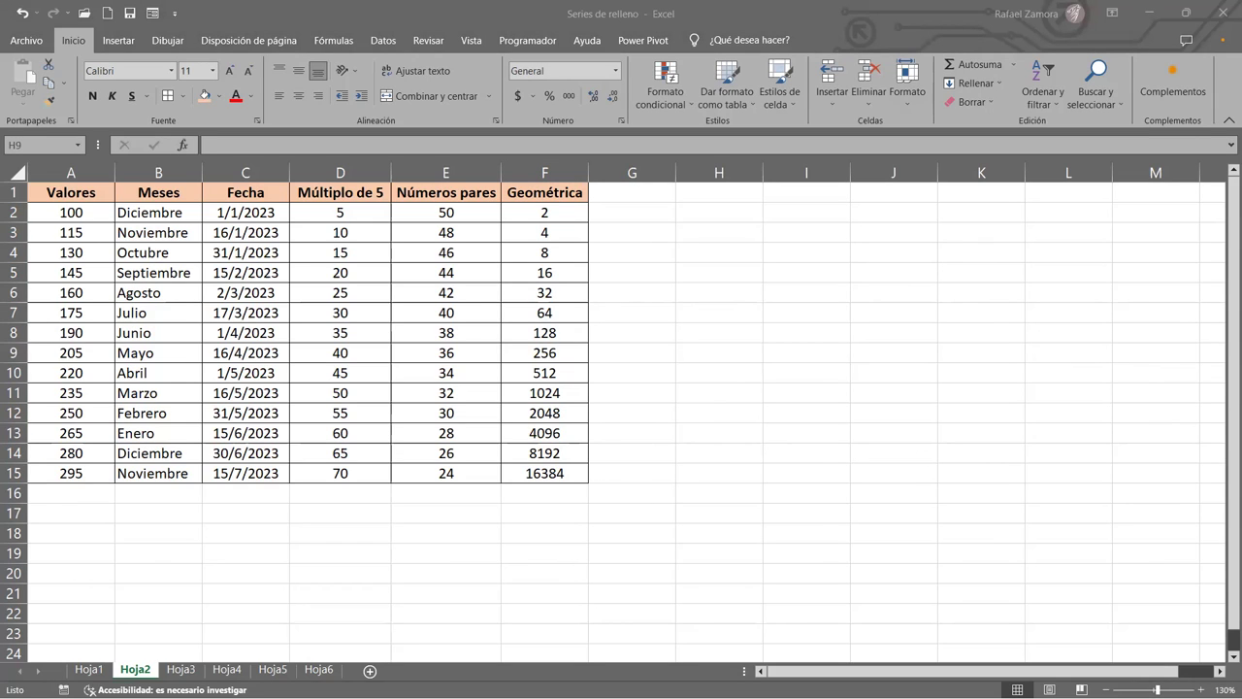
Enter 1 as the starting value in cell H2.
{"action": "left_click", "coordinate": [709, 218]}
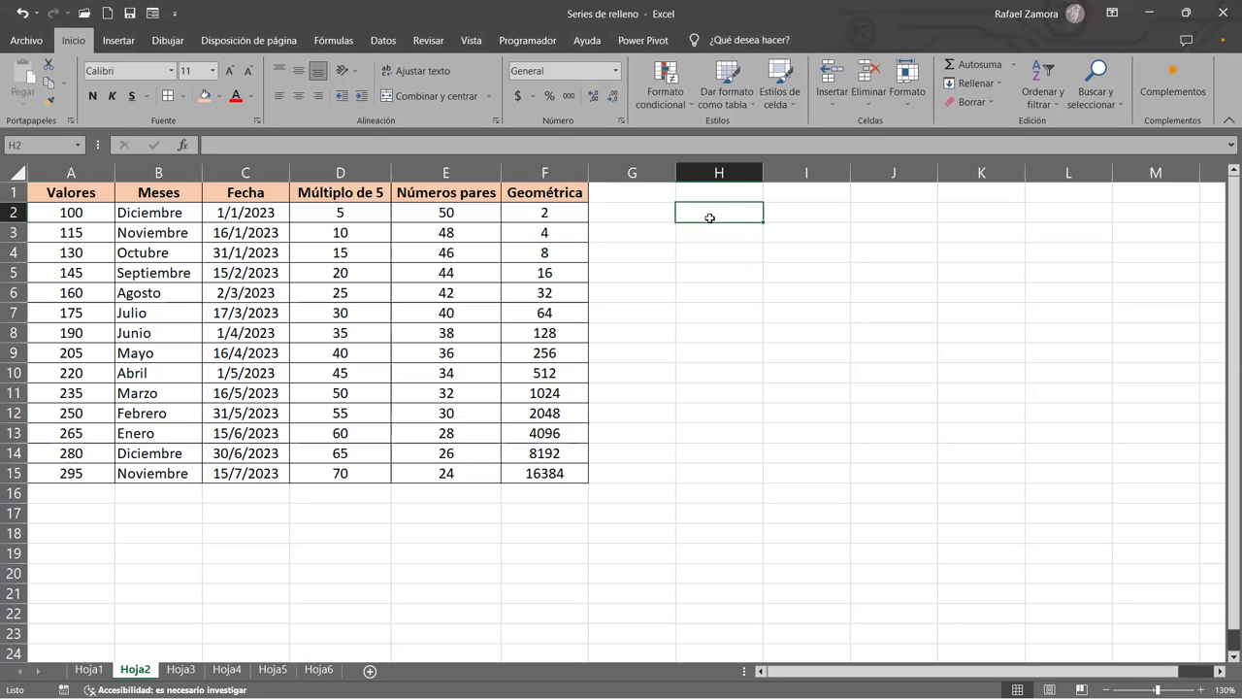
{"action": "type", "text": "1"}
{"action": "key", "text": "Return"}
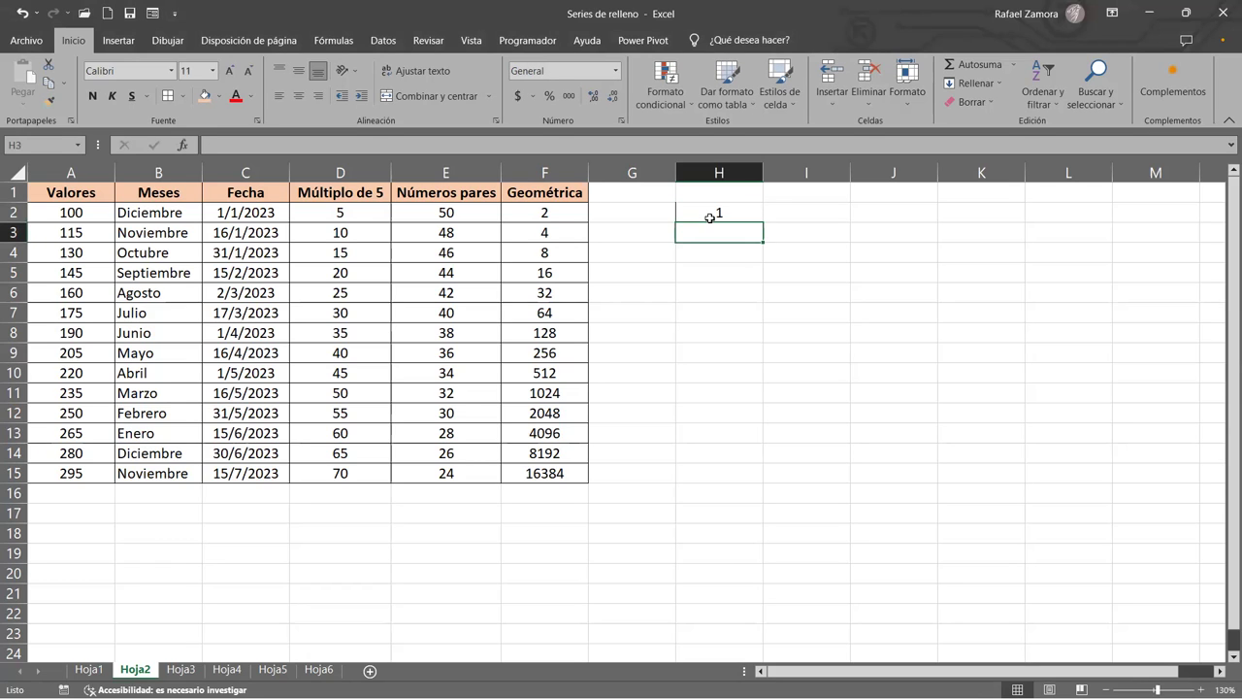
{"action": "left_click", "coordinate": [710, 215]}
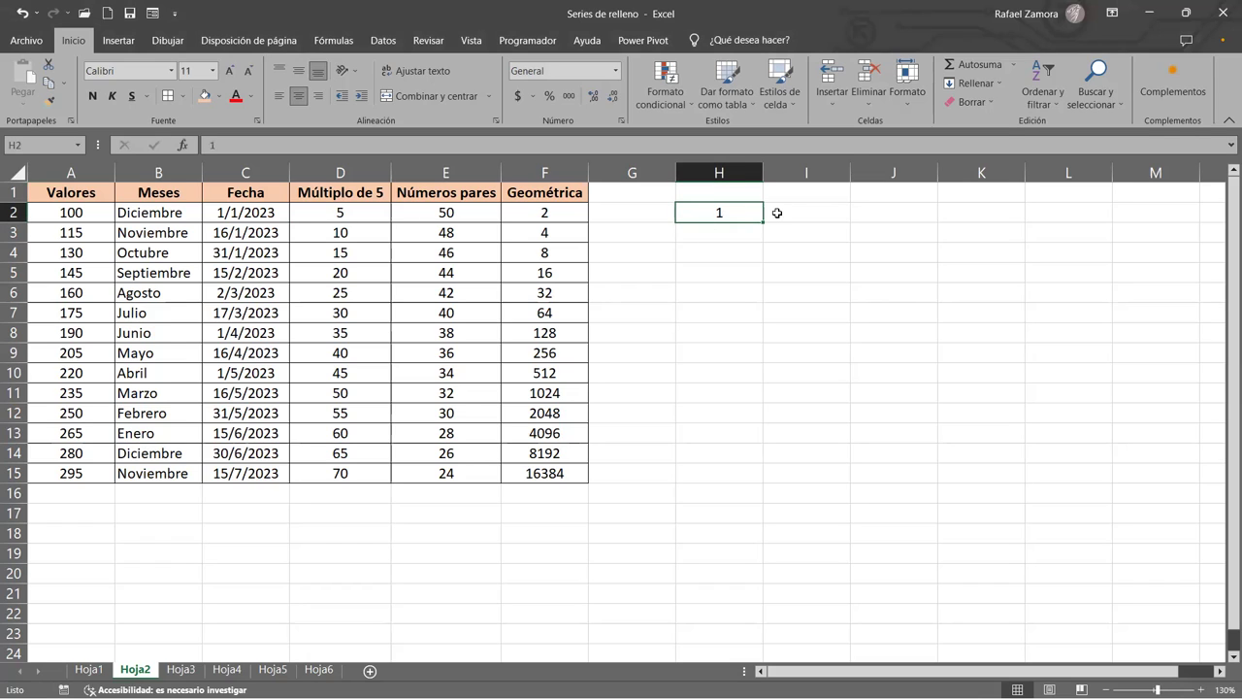
Fill column H from H2 as a linear column series with stop value 300.
{"action": "left_click", "coordinate": [998, 85]}
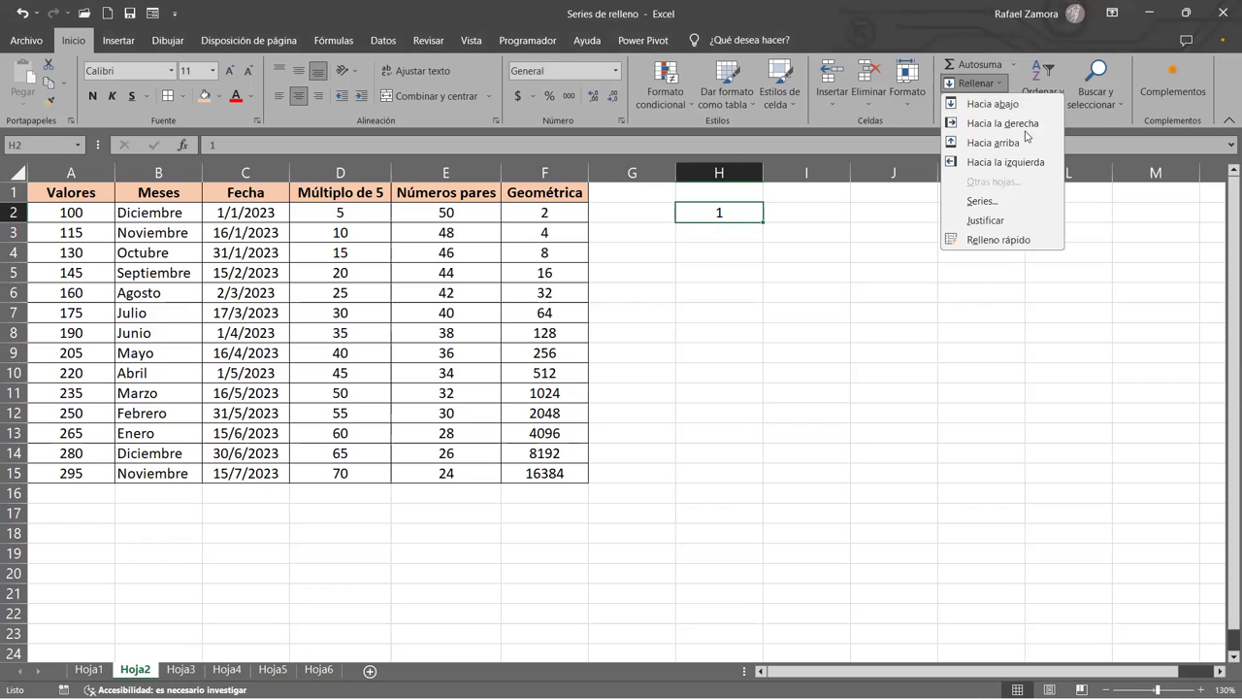
{"action": "left_click", "coordinate": [998, 85]}
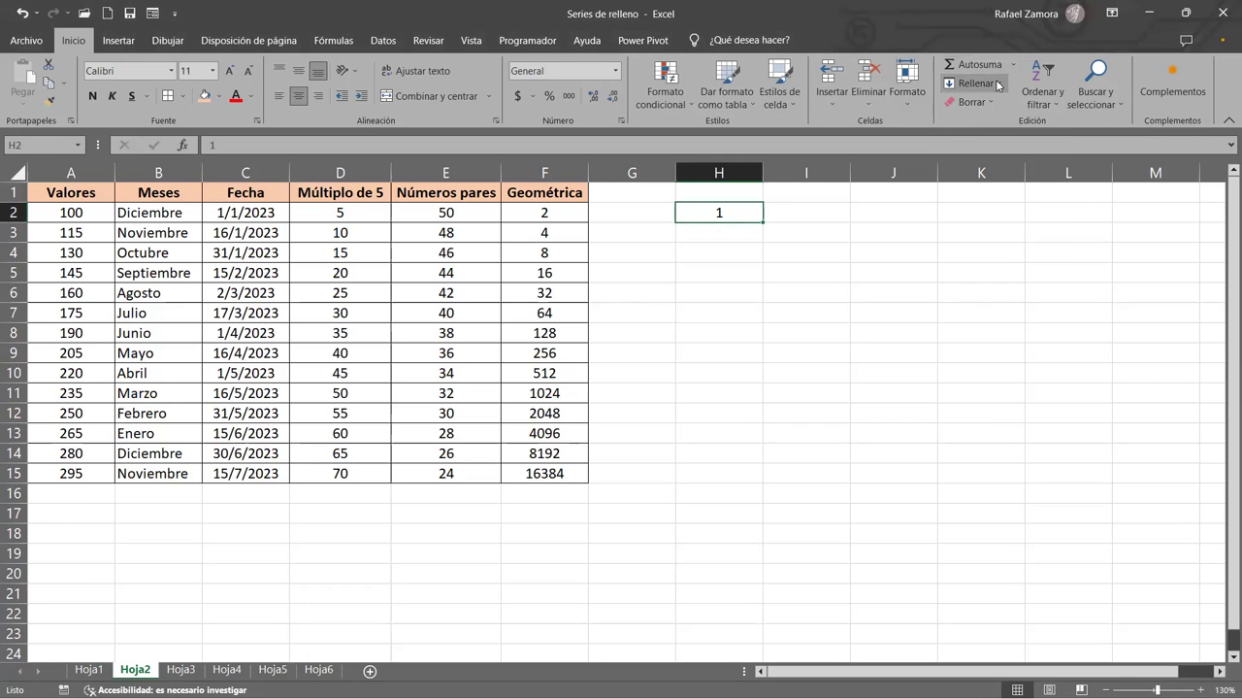
{"action": "left_click", "coordinate": [998, 85]}
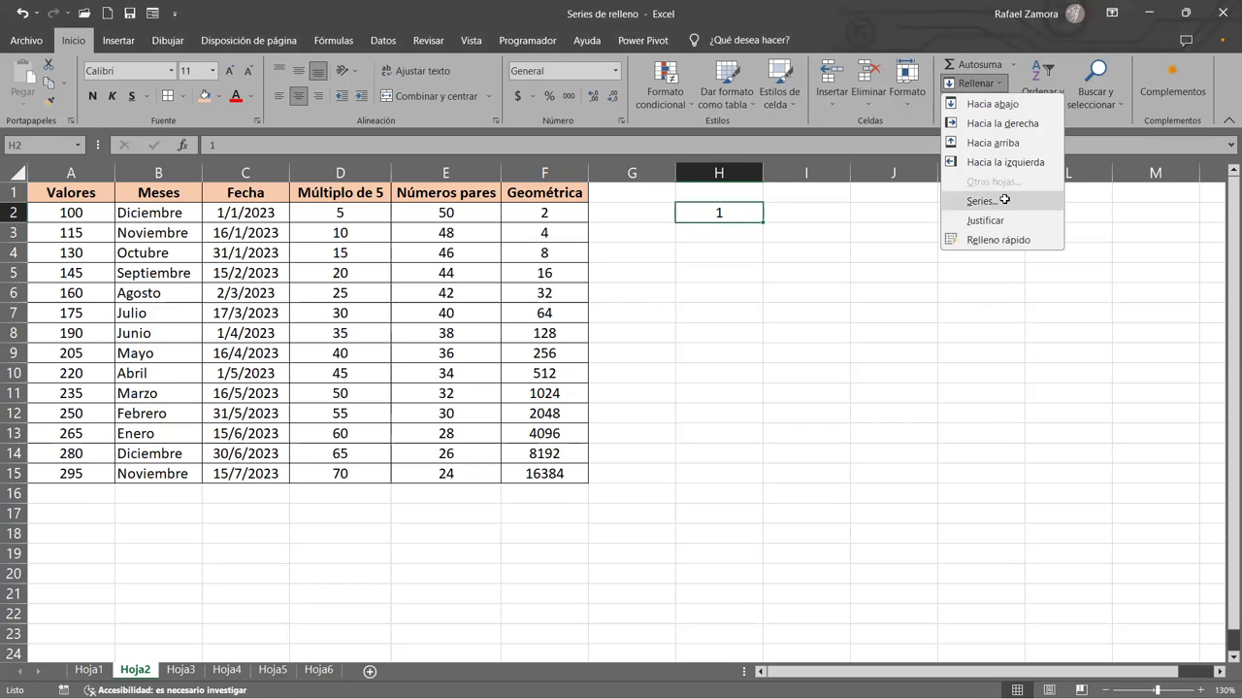
{"action": "left_click", "coordinate": [1004, 199]}
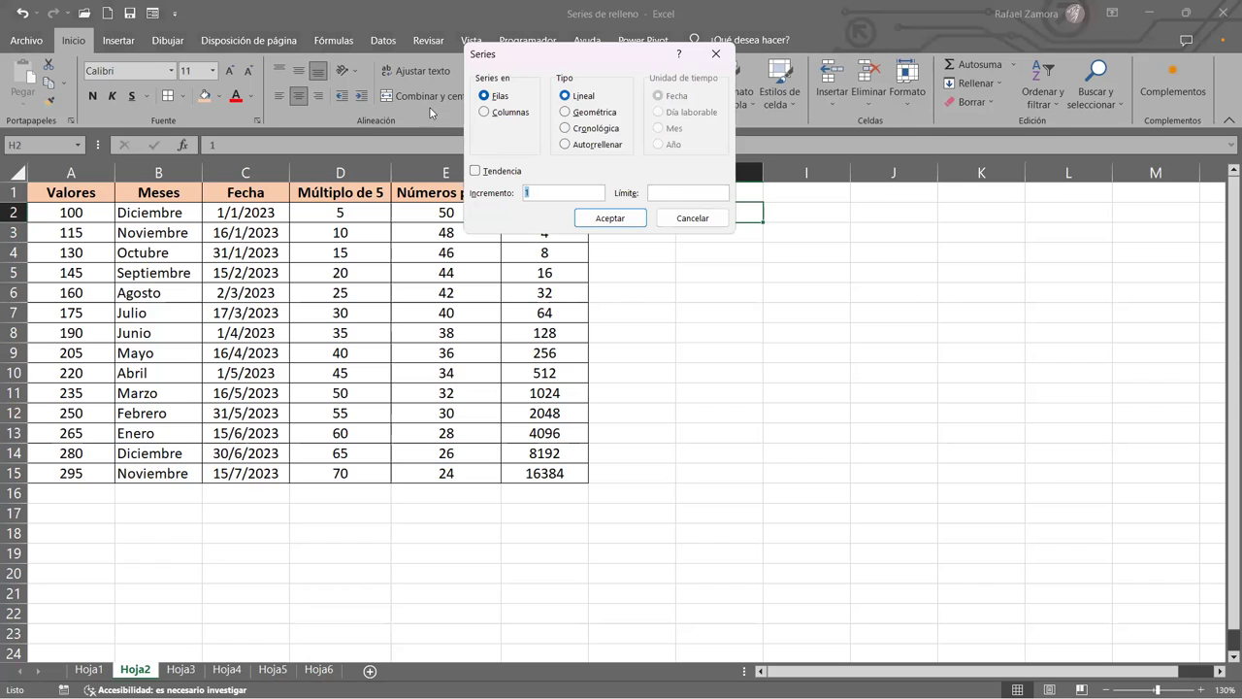
{"action": "left_click", "coordinate": [526, 116]}
{"action": "left_click", "coordinate": [670, 194]}
{"action": "type", "text": "300"}
{"action": "key", "text": "Tab"}
{"action": "key", "text": "Return"}
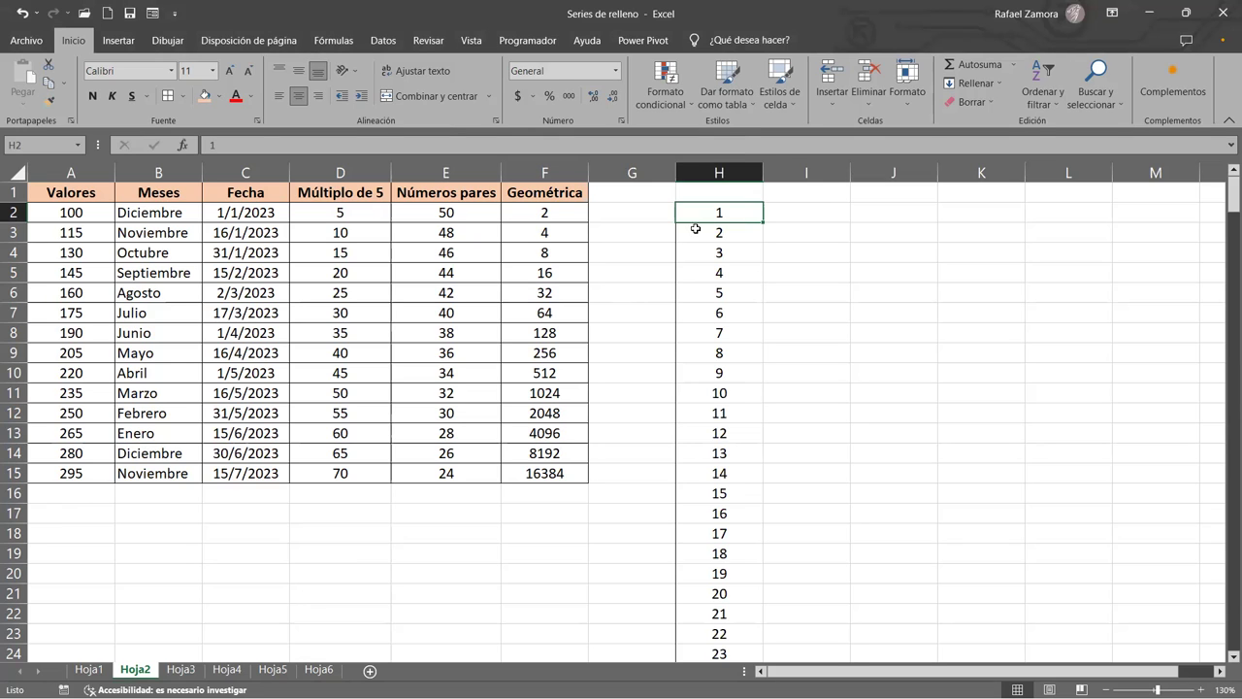
Check that the series ends at 300 in H301, then return to the top.
{"action": "left_click", "coordinate": [751, 334]}
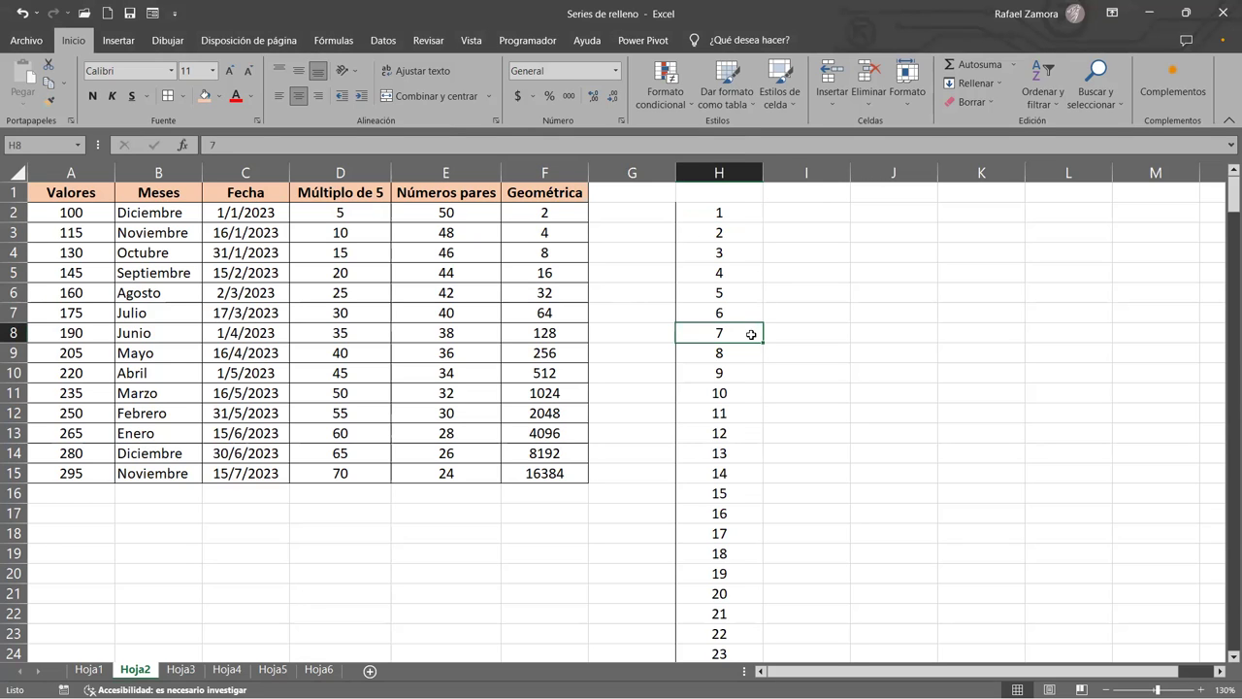
{"action": "key", "text": "ctrl+Down"}
{"action": "scroll", "coordinate": [757, 395], "scroll_direction": "down", "scroll_amount": 2}
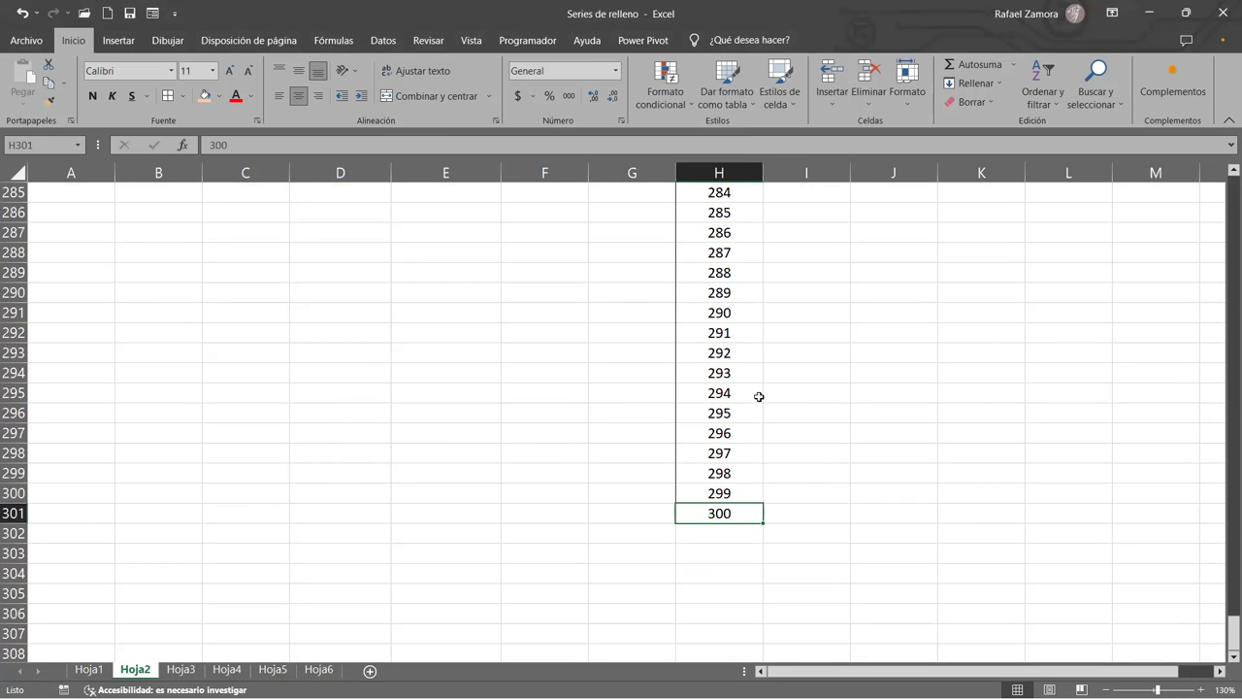
{"action": "key", "text": "ctrl+Up"}
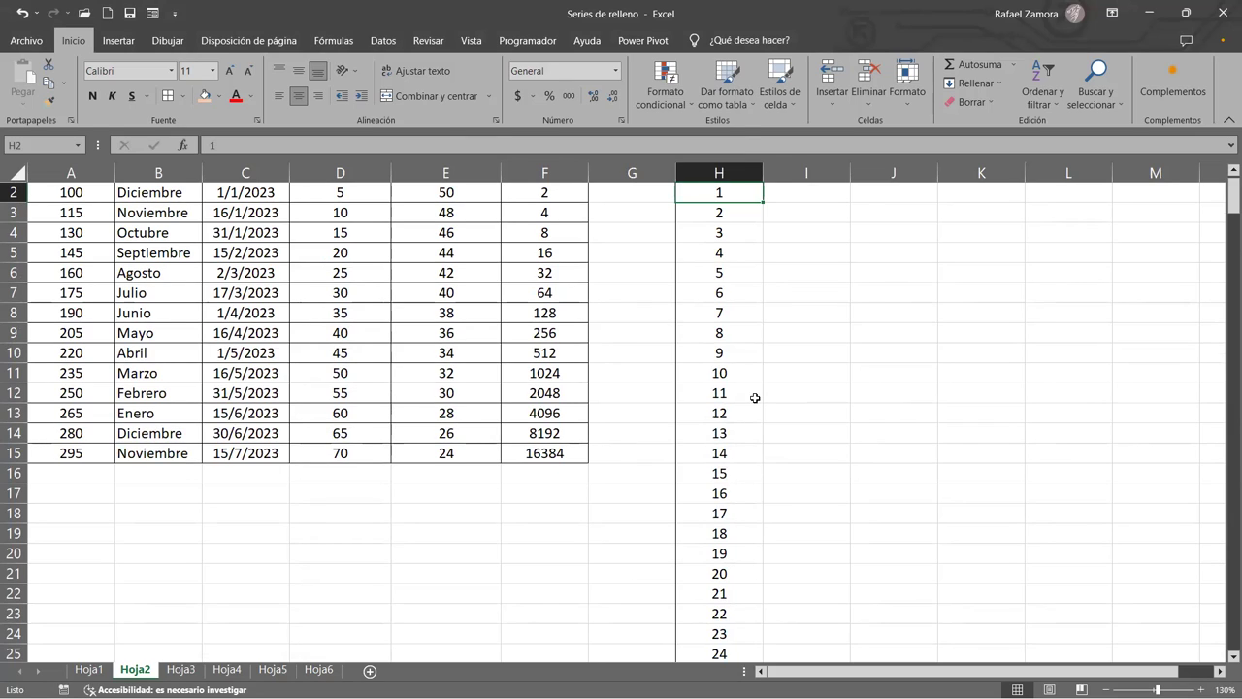
{"action": "left_click", "coordinate": [737, 266]}
{"action": "left_click", "coordinate": [737, 256]}
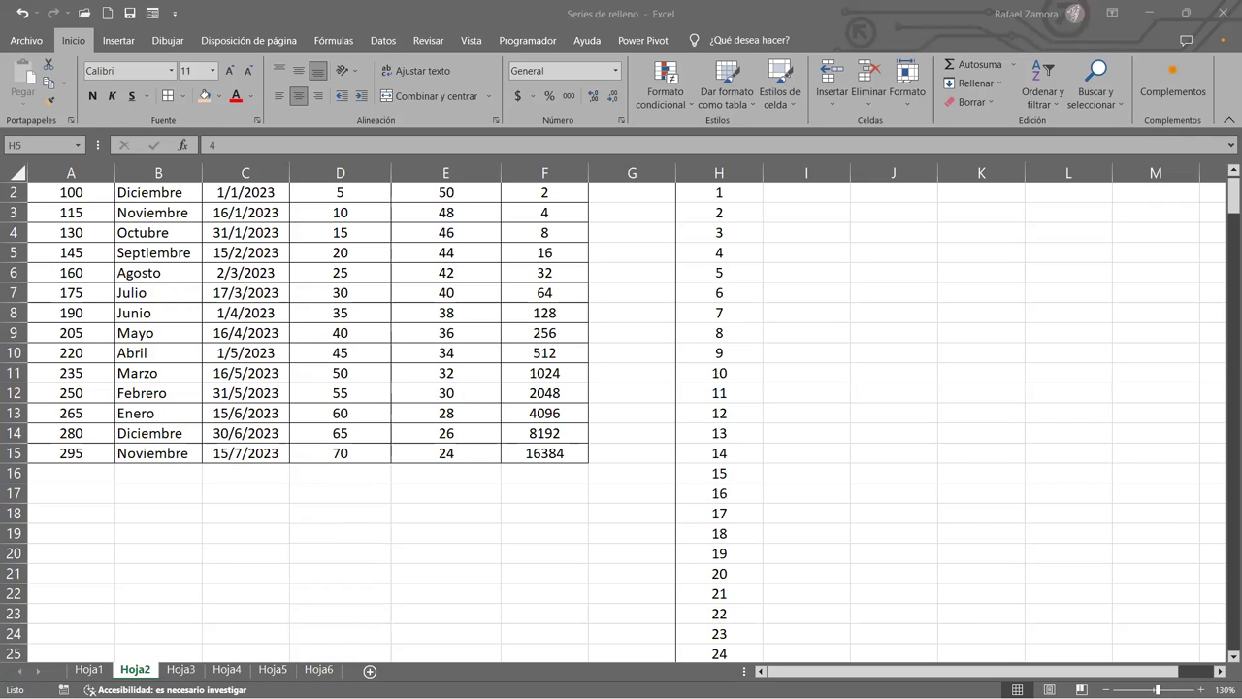
{"action": "left_click", "coordinate": [866, 328]}
{"action": "scroll", "coordinate": [866, 213], "scroll_direction": "up", "scroll_amount": 1}
{"action": "left_click", "coordinate": [866, 214]}
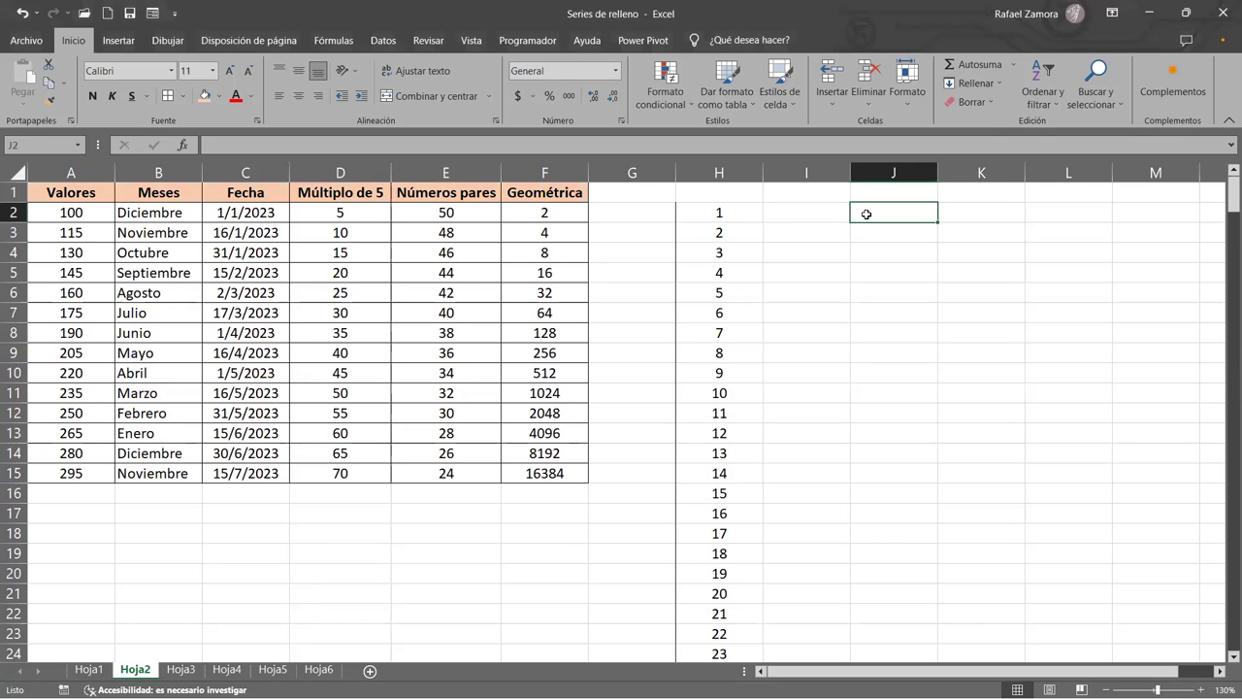
Clear all of column H and re-enter 1 in cell H2.
{"action": "left_click", "coordinate": [704, 167]}
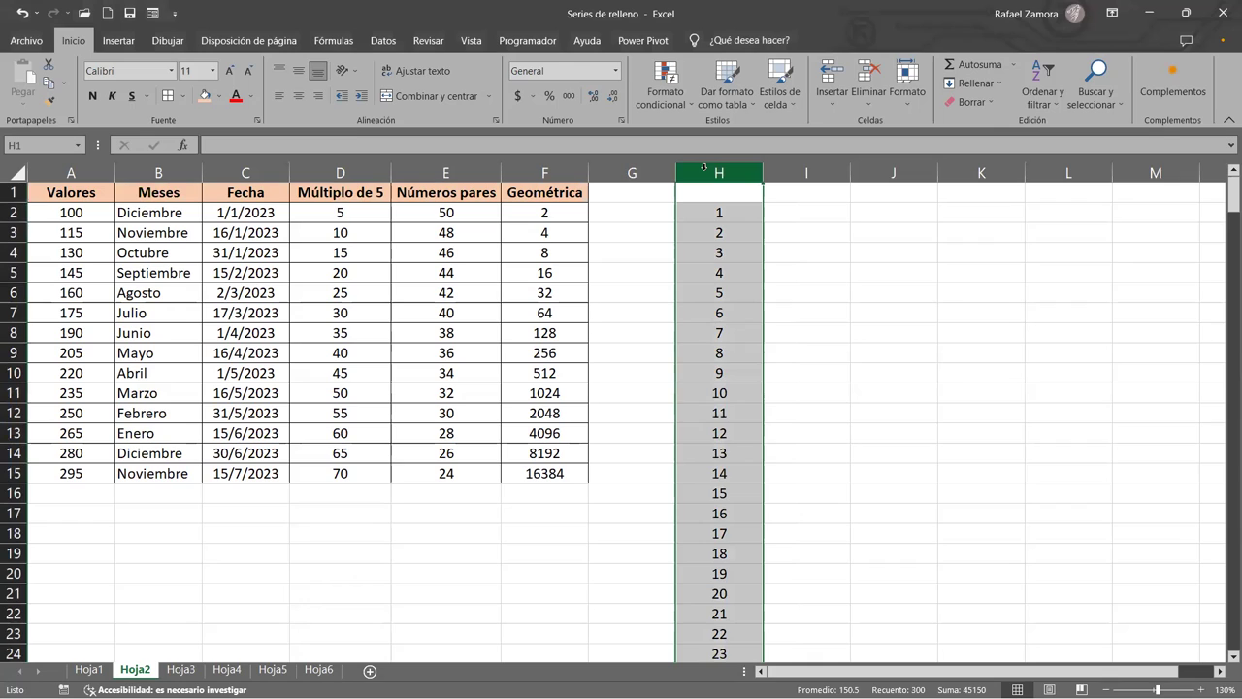
{"action": "key", "text": "Delete"}
{"action": "left_click", "coordinate": [748, 226]}
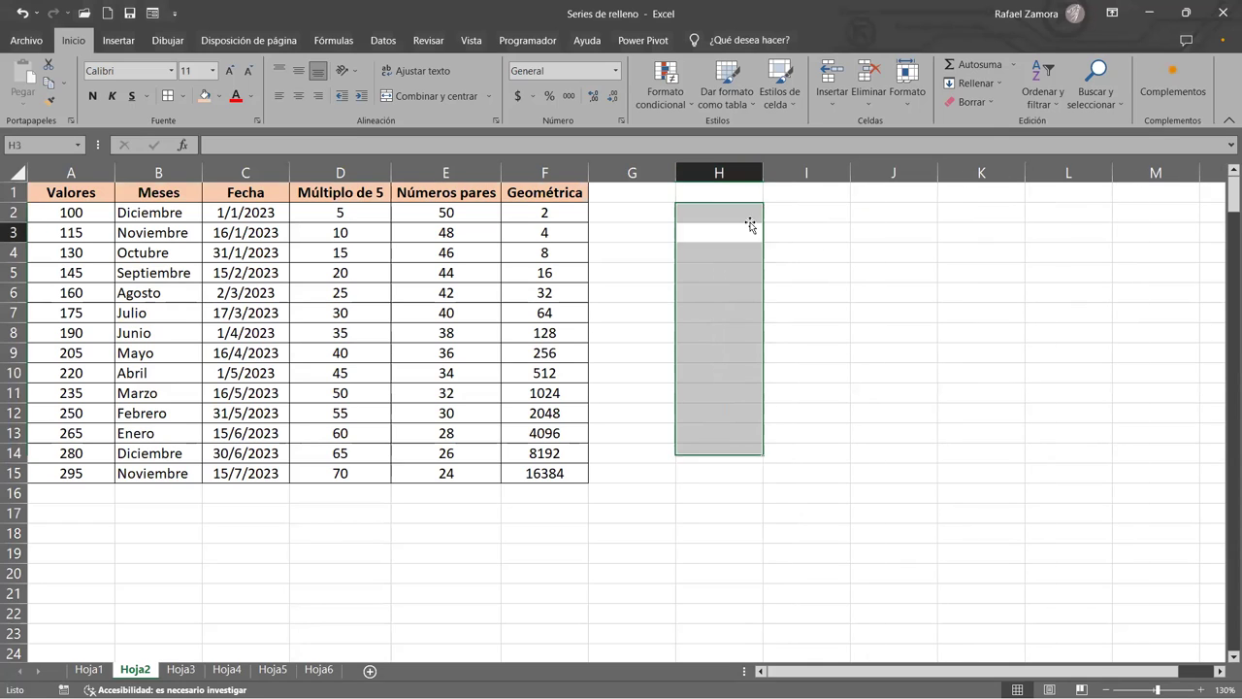
{"action": "left_click", "coordinate": [721, 214]}
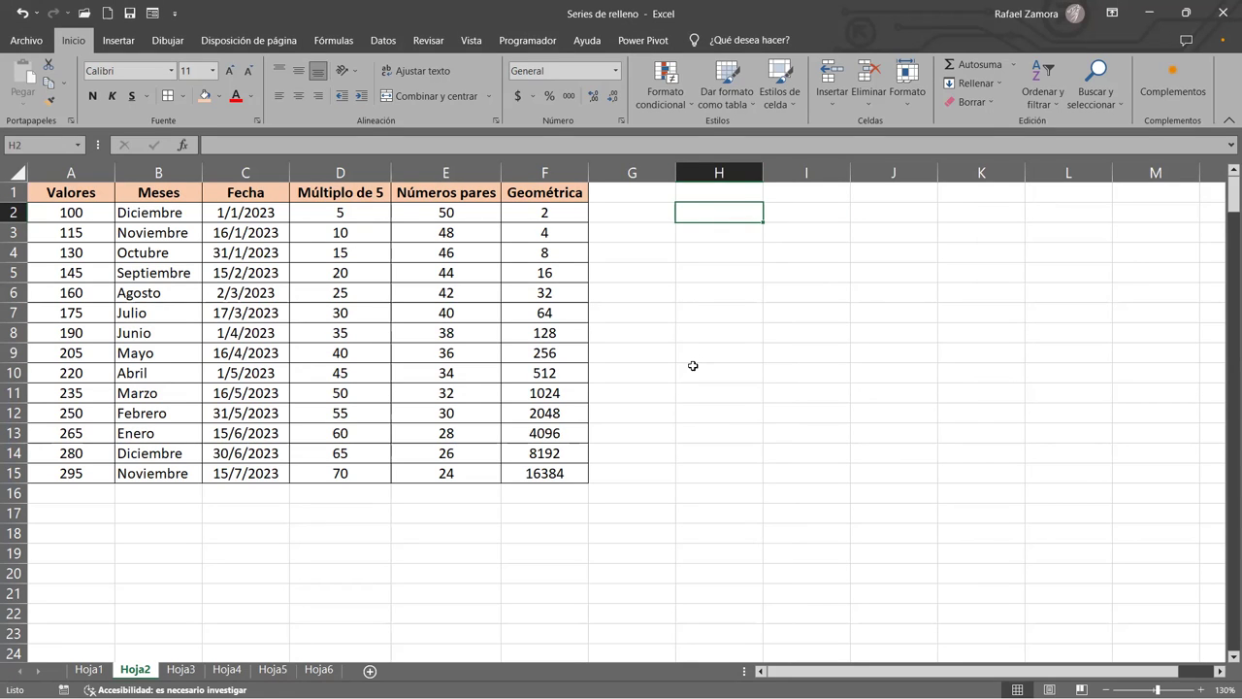
{"action": "type", "text": "1"}
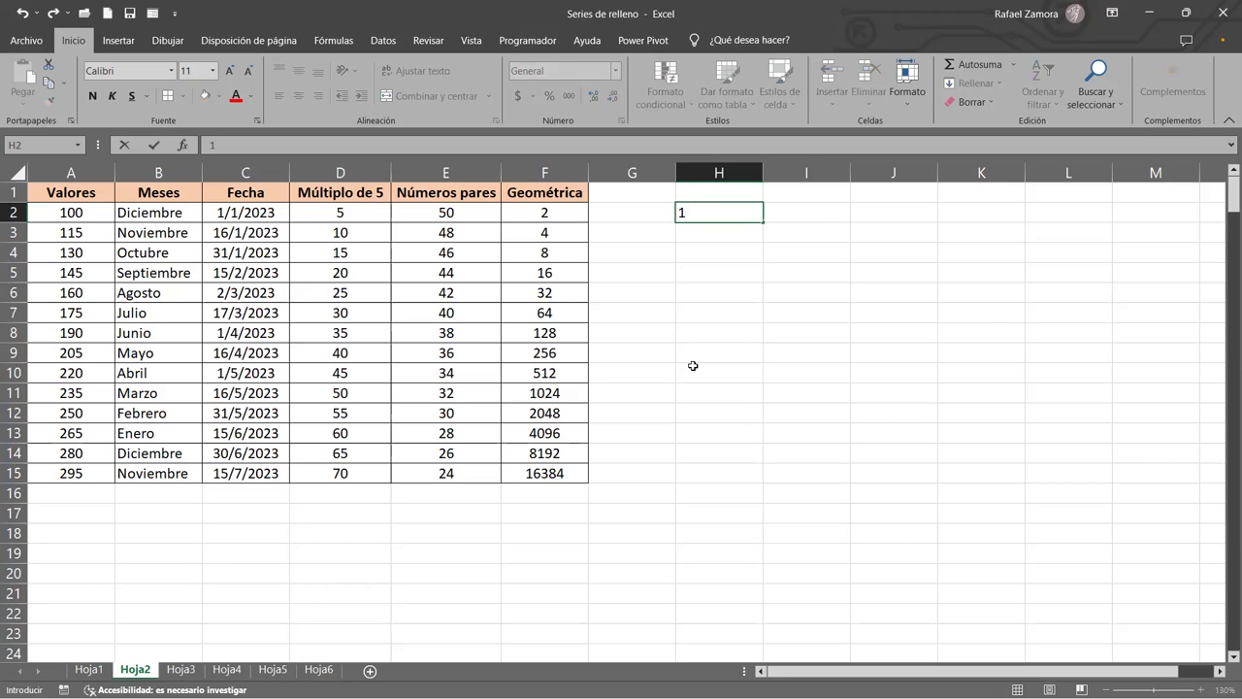
{"action": "key", "text": "Return"}
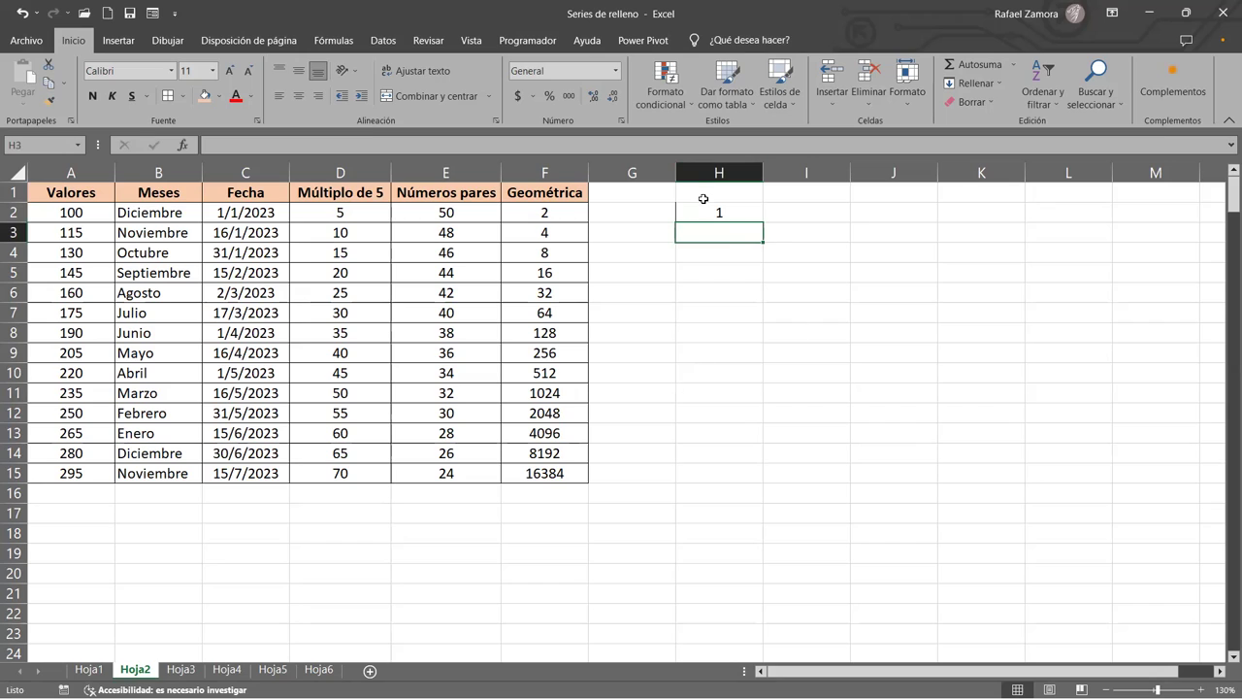
Reselect cell H2, leaving its borders unchanged.
{"action": "left_click_drag", "start_coordinate": [702, 197], "coordinate": [703, 208]}
{"action": "left_click", "coordinate": [698, 211]}
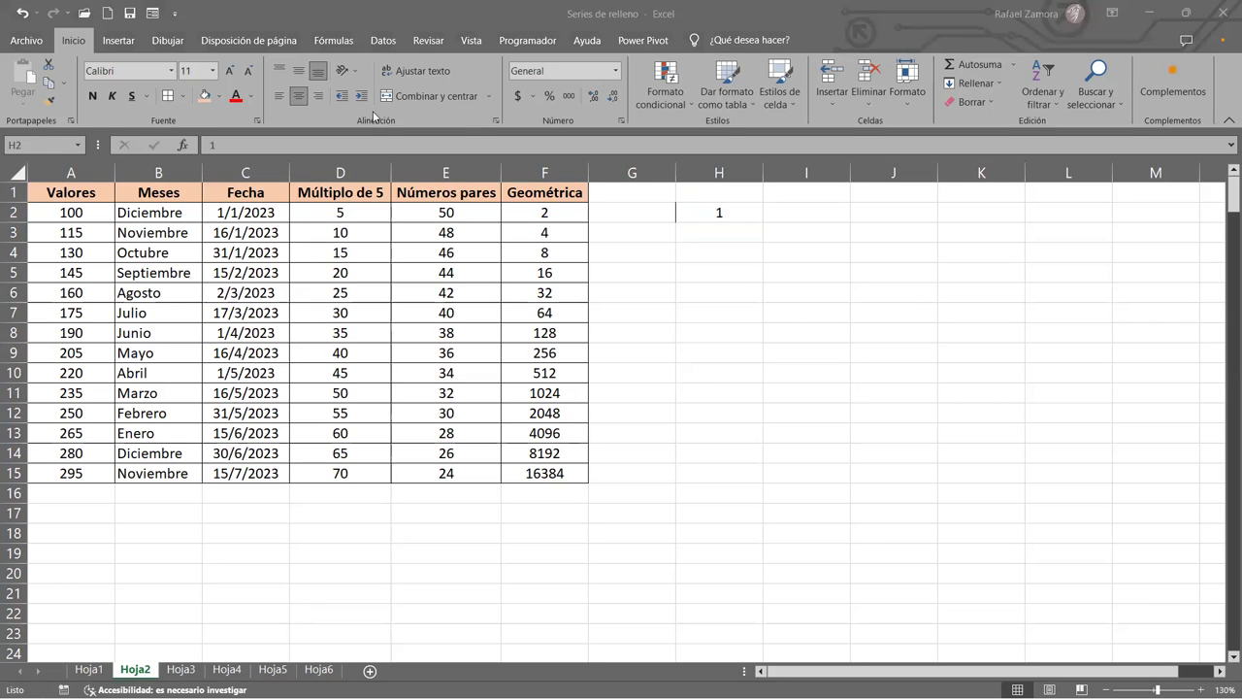
{"action": "left_click", "coordinate": [182, 97]}
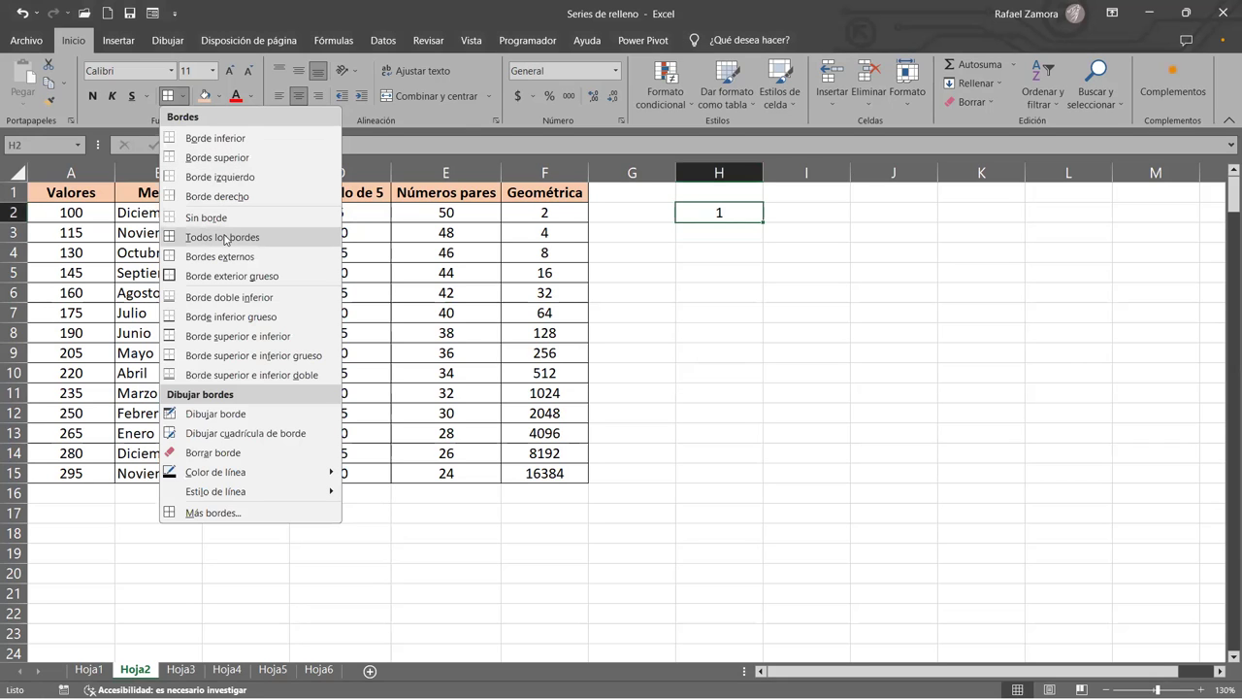
{"action": "left_click", "coordinate": [223, 221]}
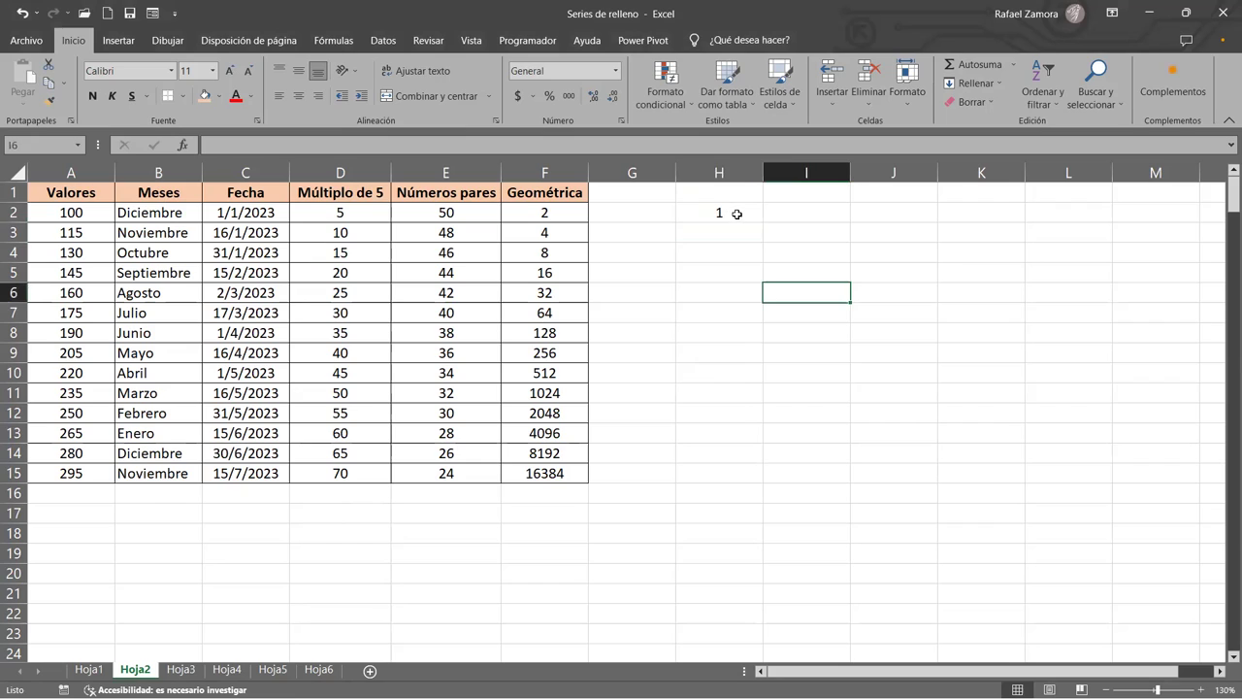
{"action": "left_click", "coordinate": [737, 214]}
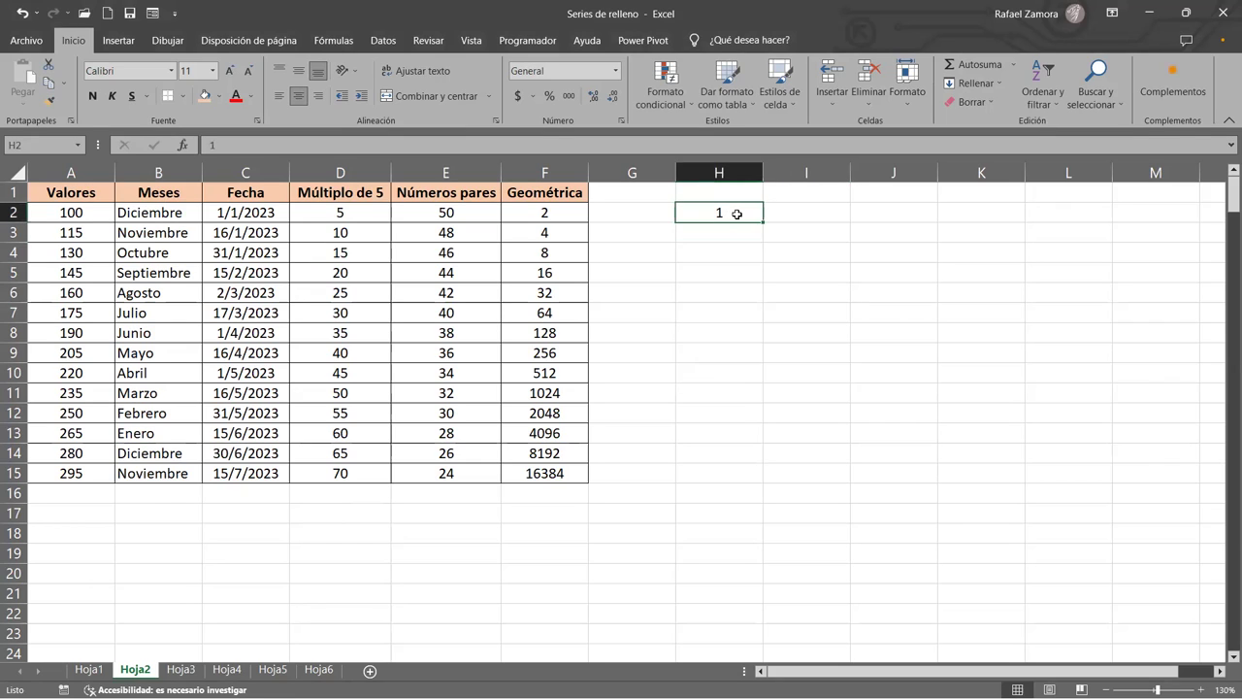
Fill column H from H2 as a linear column series with stop value 500.
{"action": "left_click", "coordinate": [994, 90]}
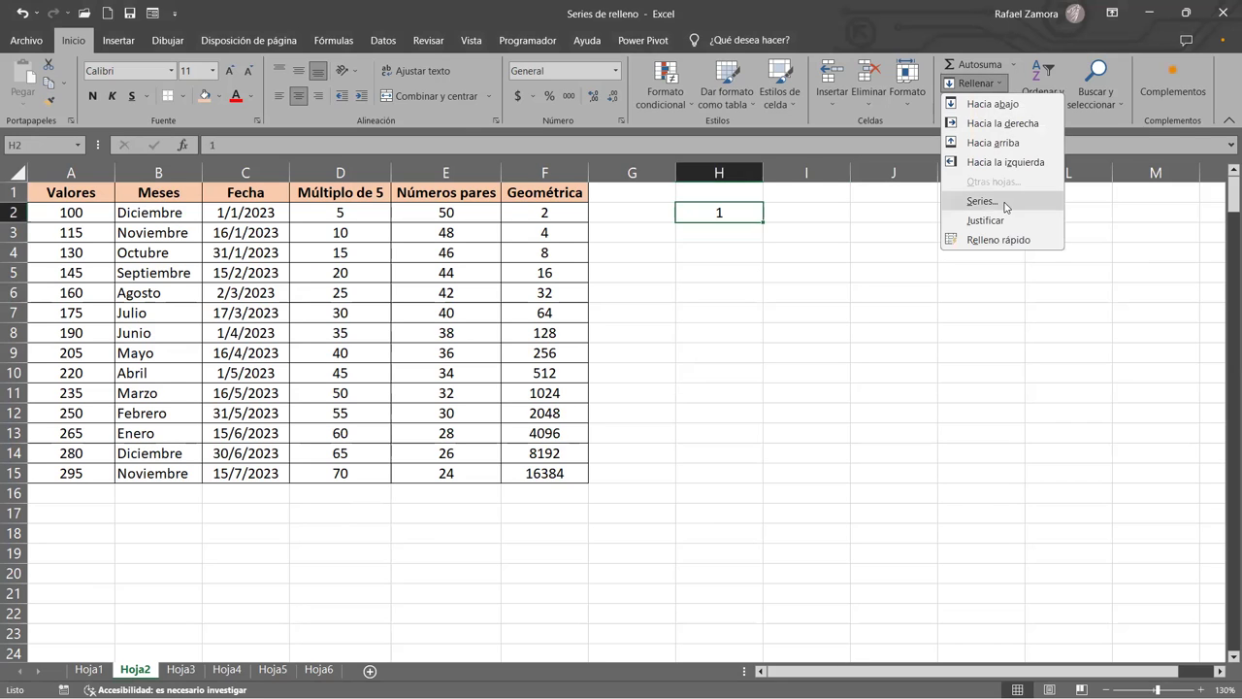
{"action": "left_click", "coordinate": [1007, 206]}
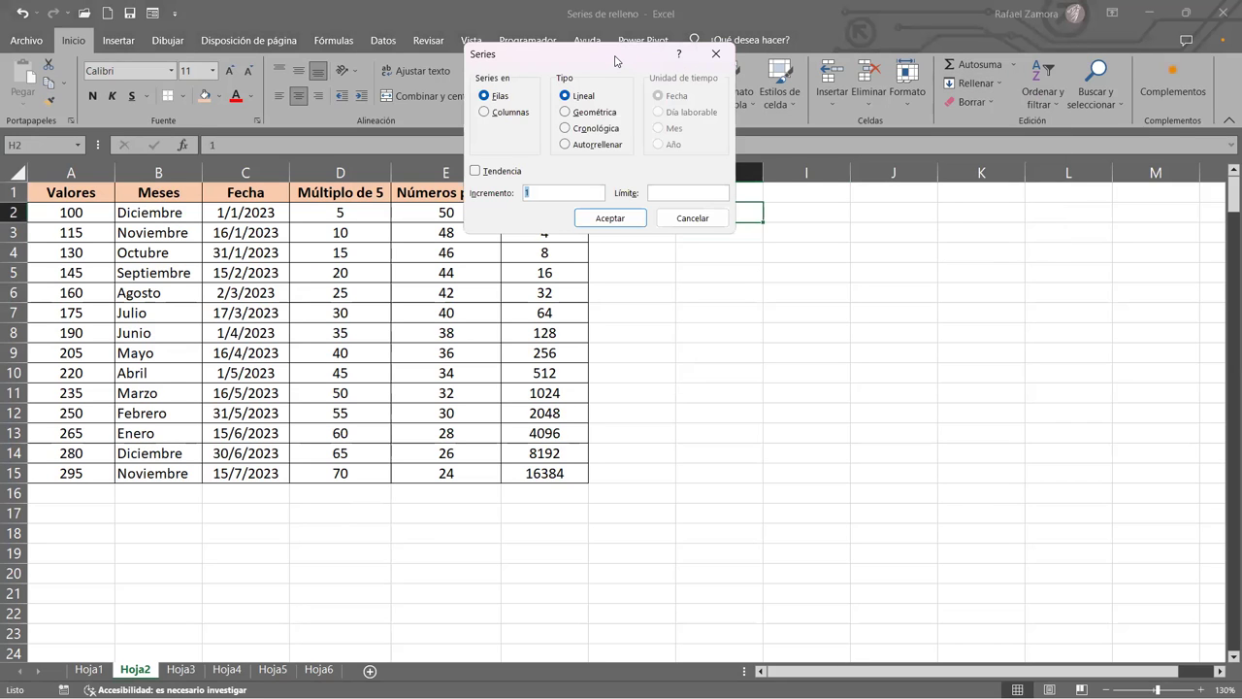
{"action": "left_click_drag", "start_coordinate": [614, 60], "coordinate": [948, 74]}
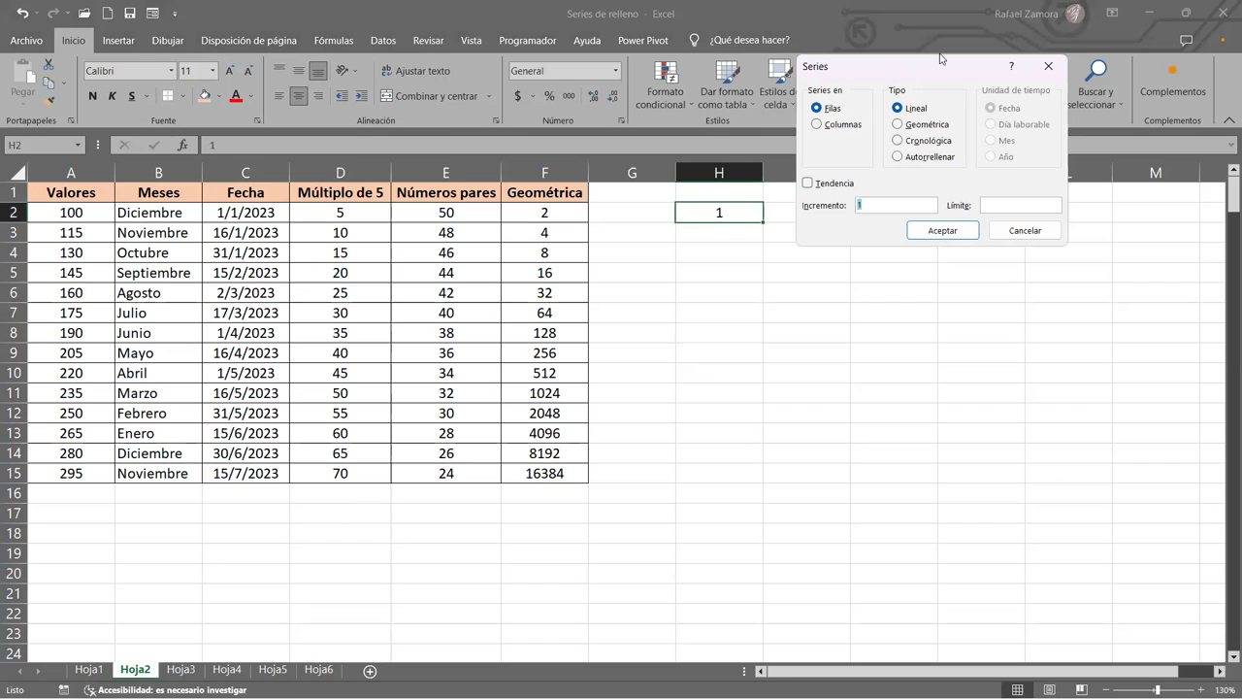
{"action": "left_click", "coordinate": [858, 127]}
{"action": "left_click", "coordinate": [999, 209]}
{"action": "type", "text": "00"}
{"action": "left_click", "coordinate": [925, 238]}
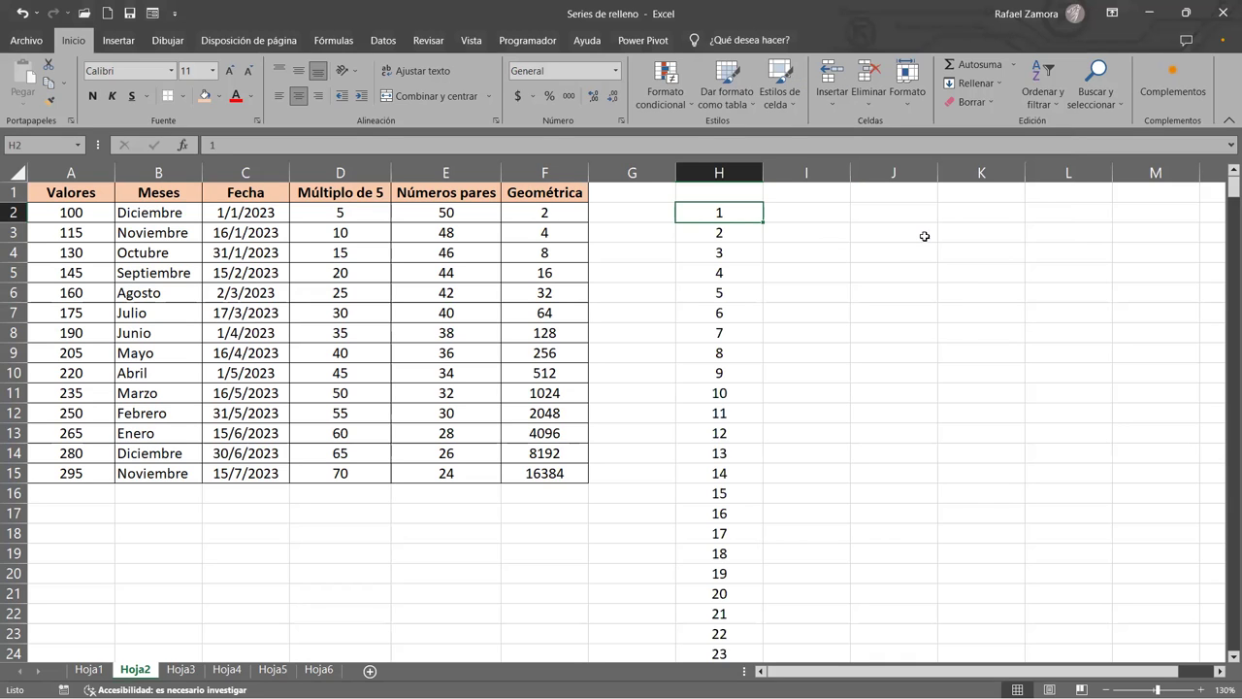
Confirm the series ends at 500 in H501, then switch to sheet Hoja3.
{"action": "key", "text": "ctrl+Down"}
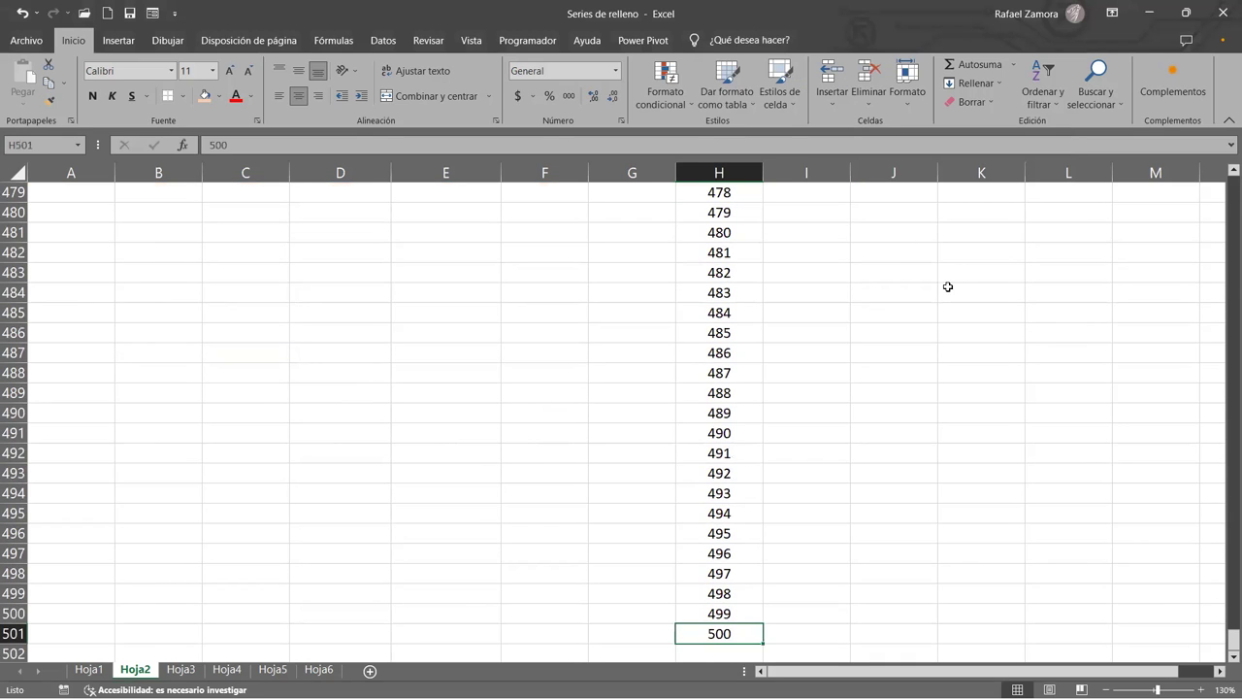
{"action": "scroll", "coordinate": [925, 301], "scroll_direction": "down", "scroll_amount": 3}
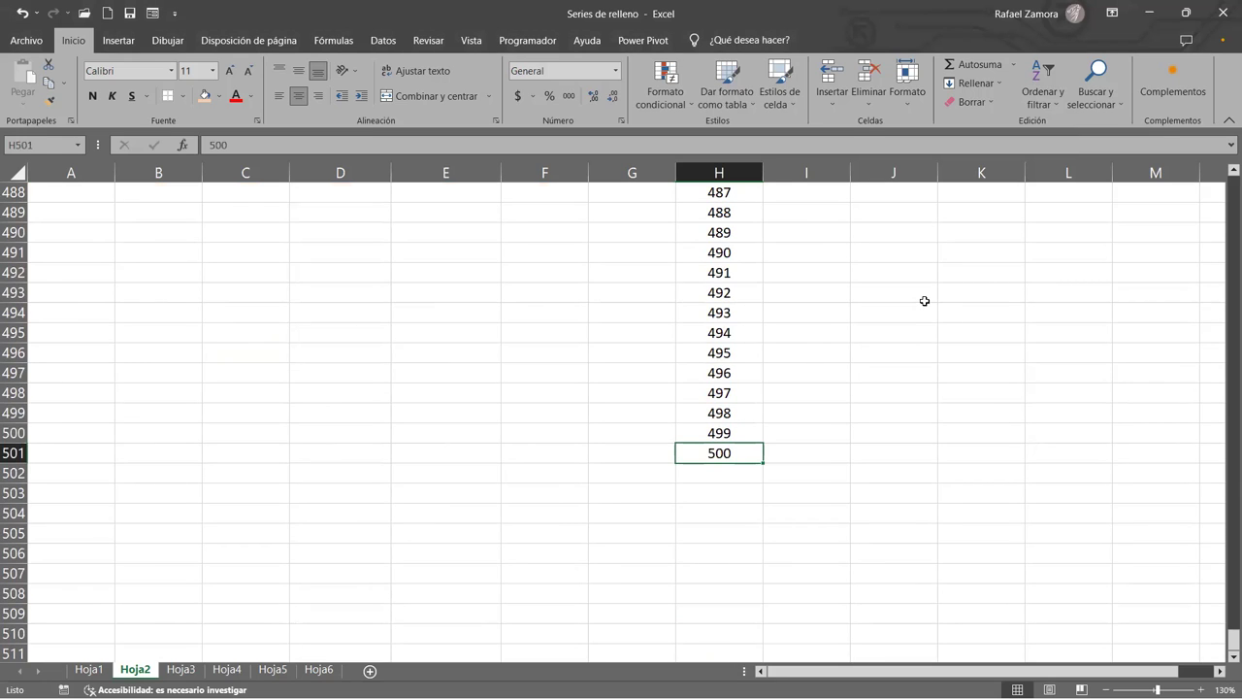
{"action": "key", "text": "ctrl+Up"}
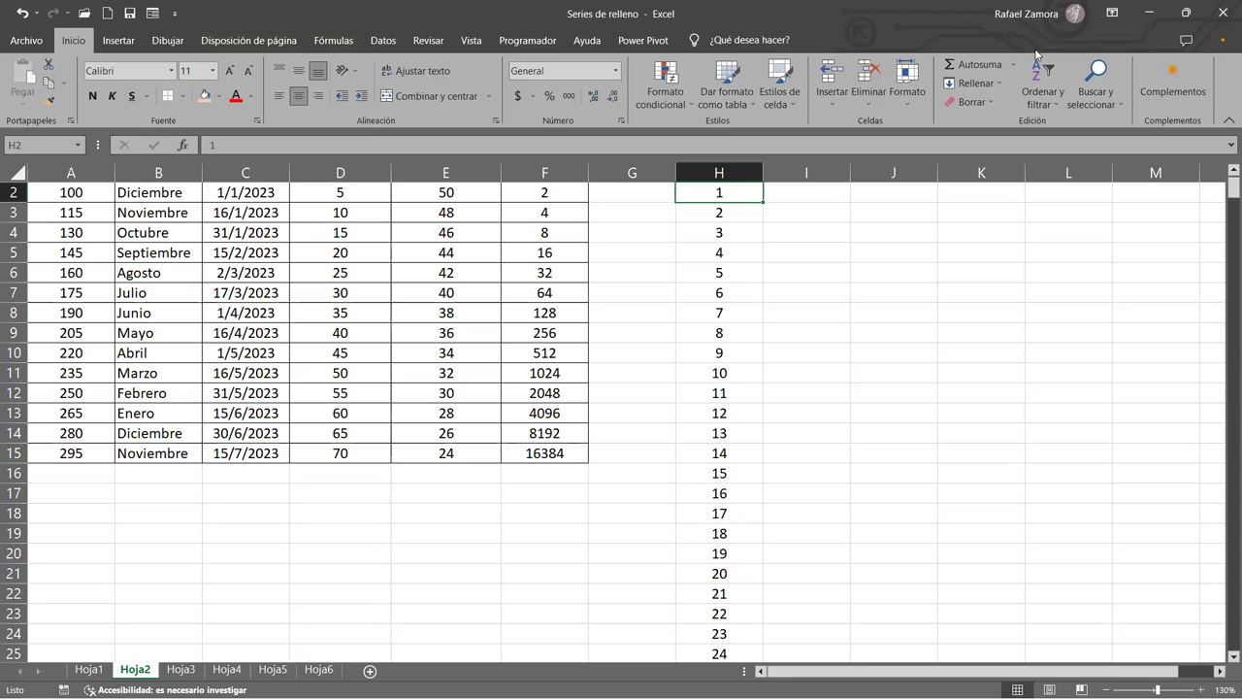
{"action": "left_click", "coordinate": [180, 670]}
Move the product table picture one row up, over columns F–J.
{"action": "left_click", "coordinate": [903, 374]}
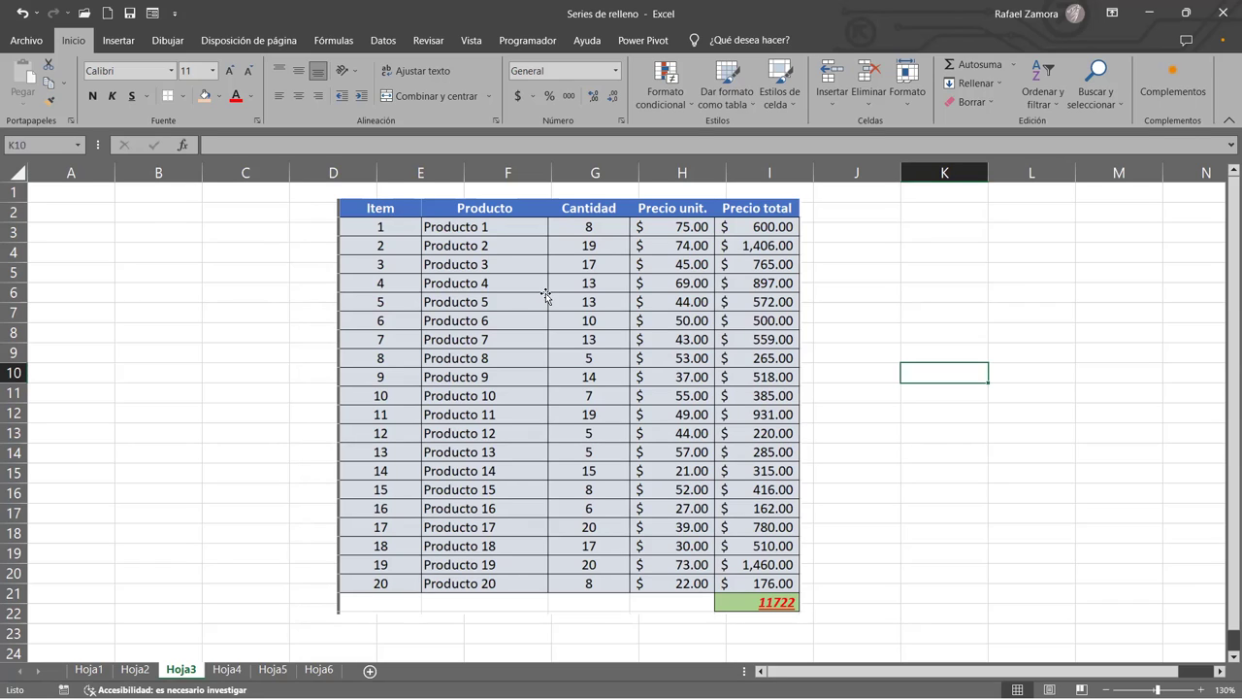
{"action": "mouse_move", "coordinate": [573, 264]}
{"action": "left_mouse_down"}
{"action": "mouse_move", "coordinate": [679, 222]}
{"action": "mouse_move", "coordinate": [668, 226]}
{"action": "left_mouse_up"}
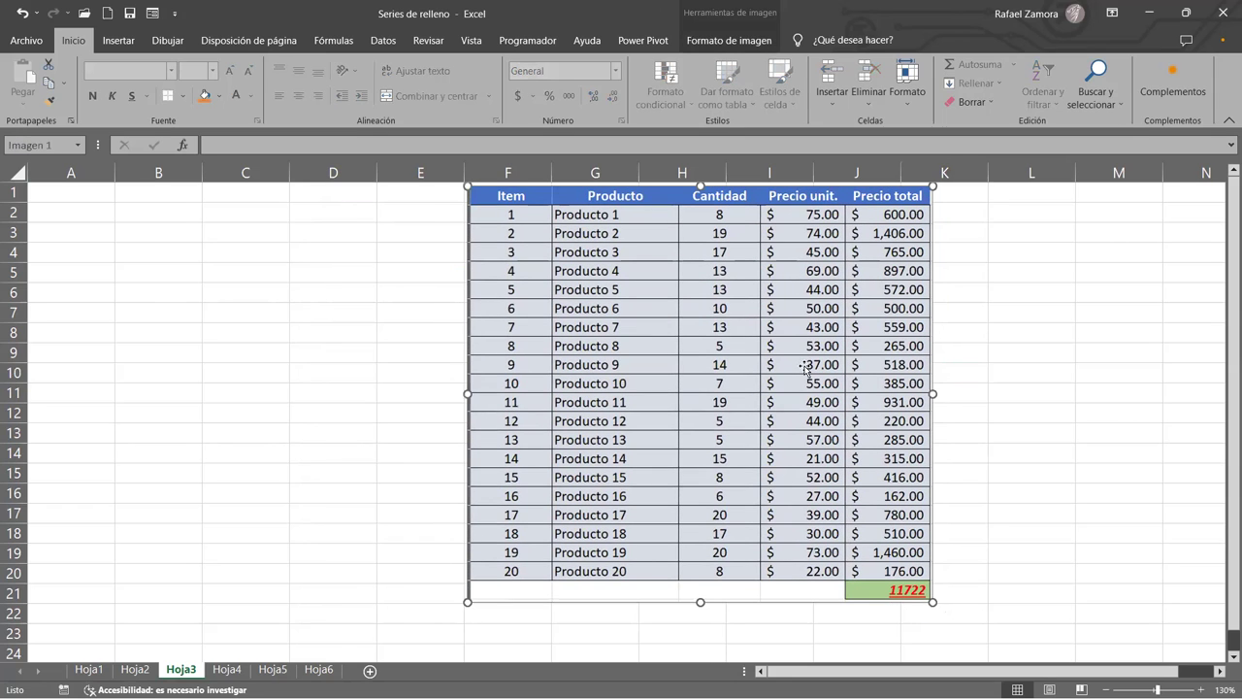
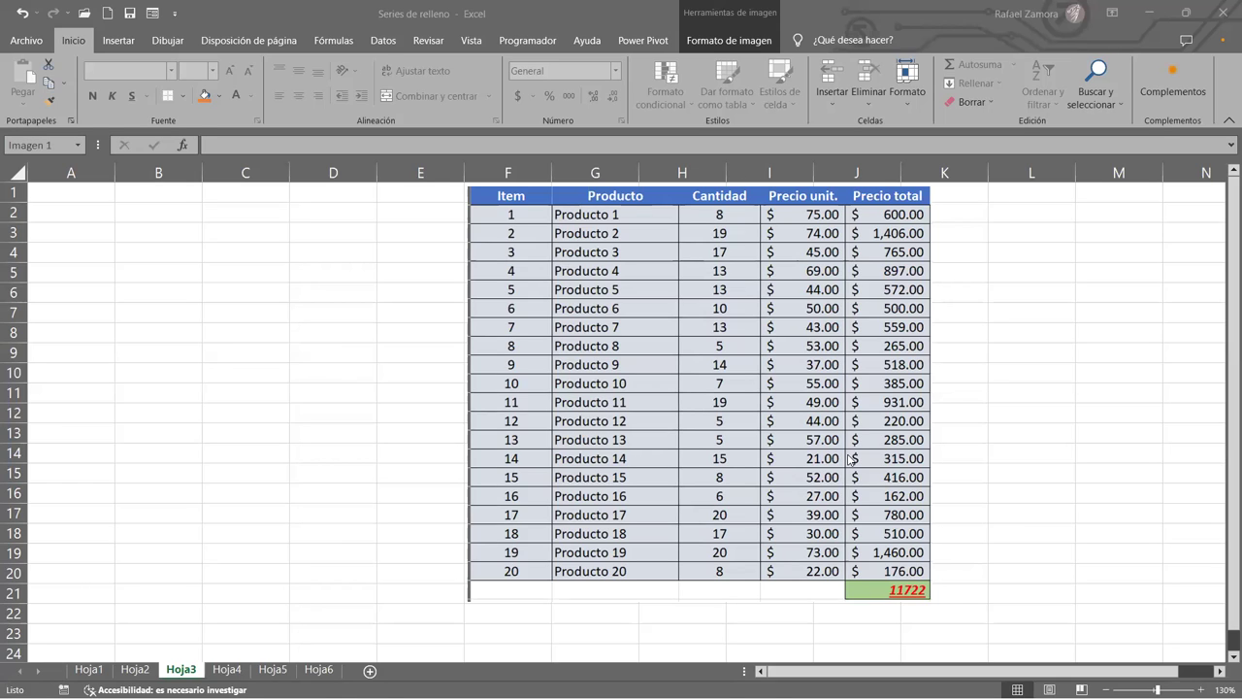
Enter the headers Item and Producto in A1:B1.
{"action": "left_click", "coordinate": [62, 197]}
{"action": "type", "text": "Item"}
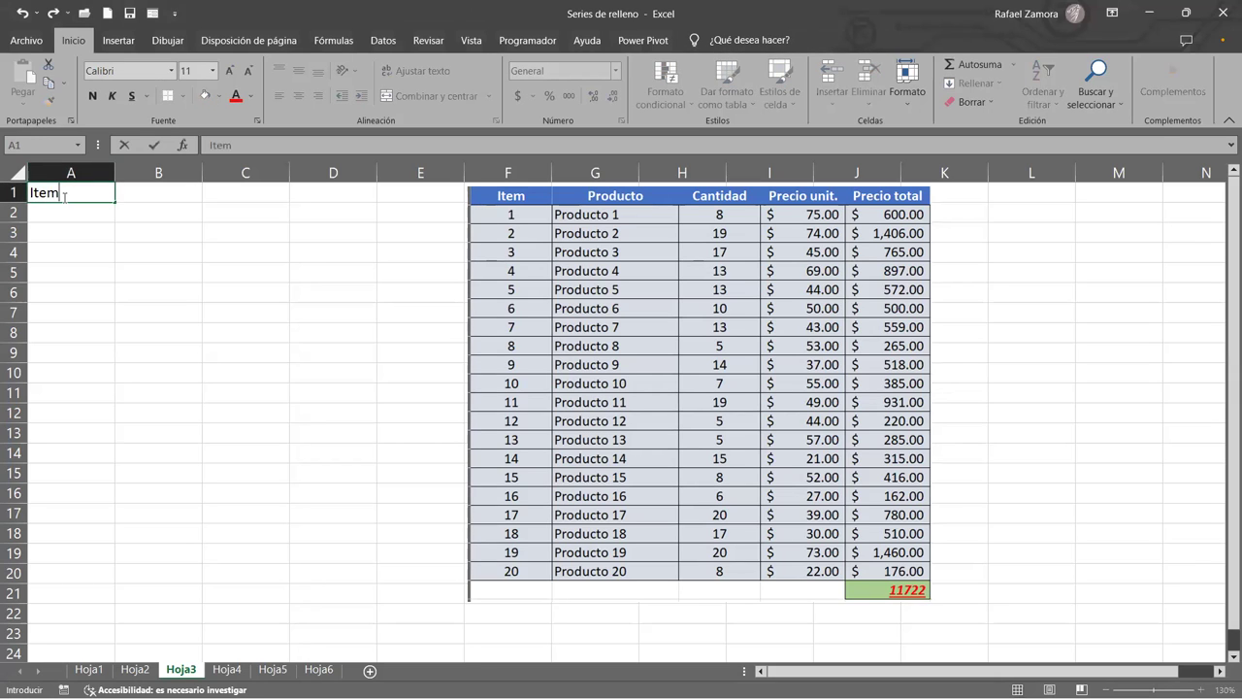
{"action": "key", "text": "Tab"}
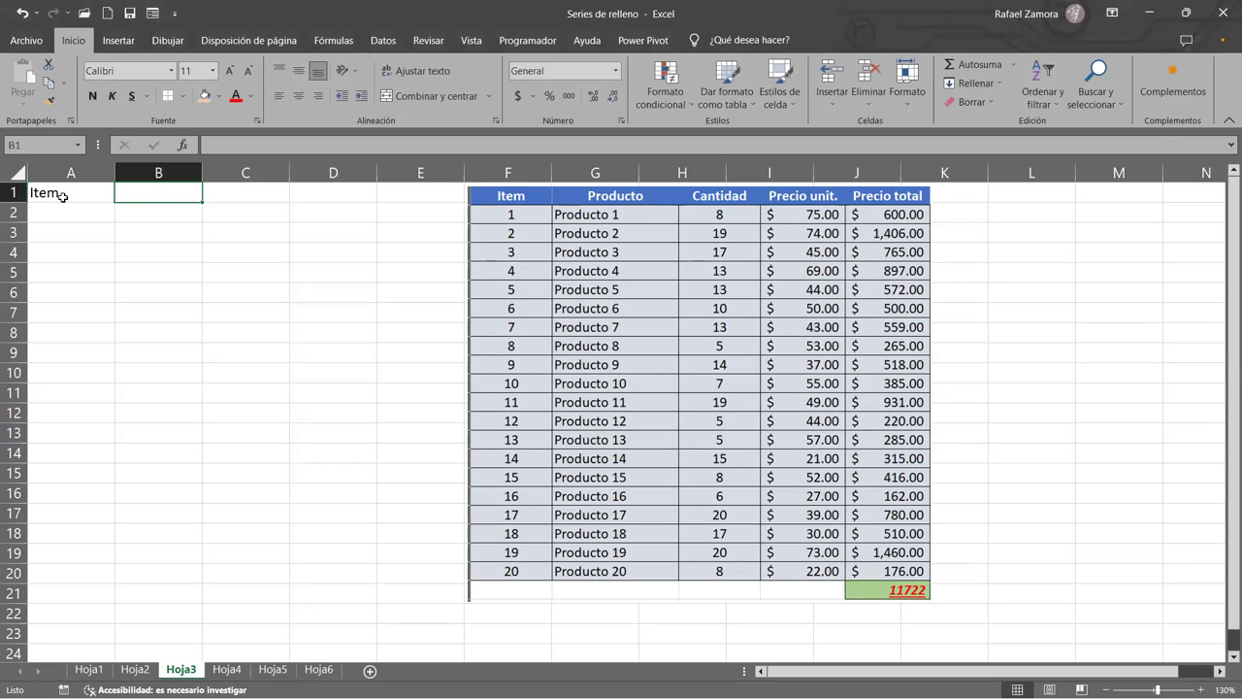
{"action": "type", "text": "Producto"}
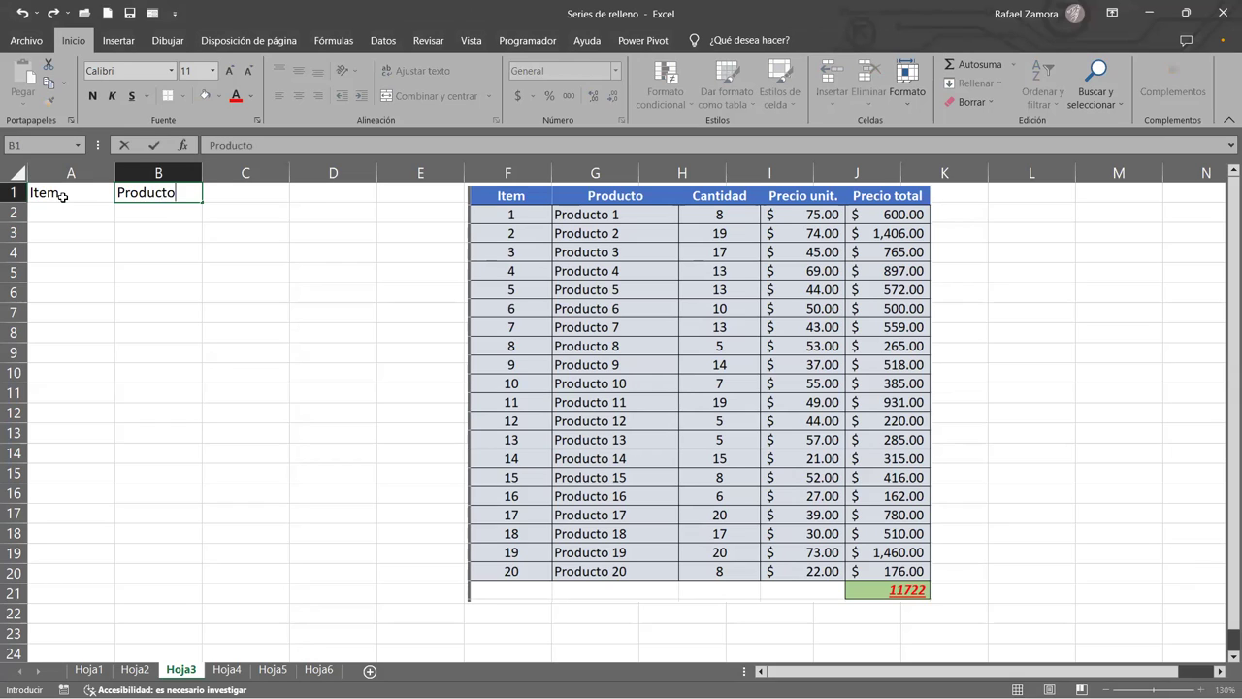
{"action": "key", "text": "Return"}
Give the A1:B1 headers all borders, centred alignment and bold text.
{"action": "mouse_move", "coordinate": [51, 192]}
{"action": "left_mouse_down"}
{"action": "mouse_move", "coordinate": [176, 204]}
{"action": "mouse_move", "coordinate": [173, 195]}
{"action": "left_mouse_up"}
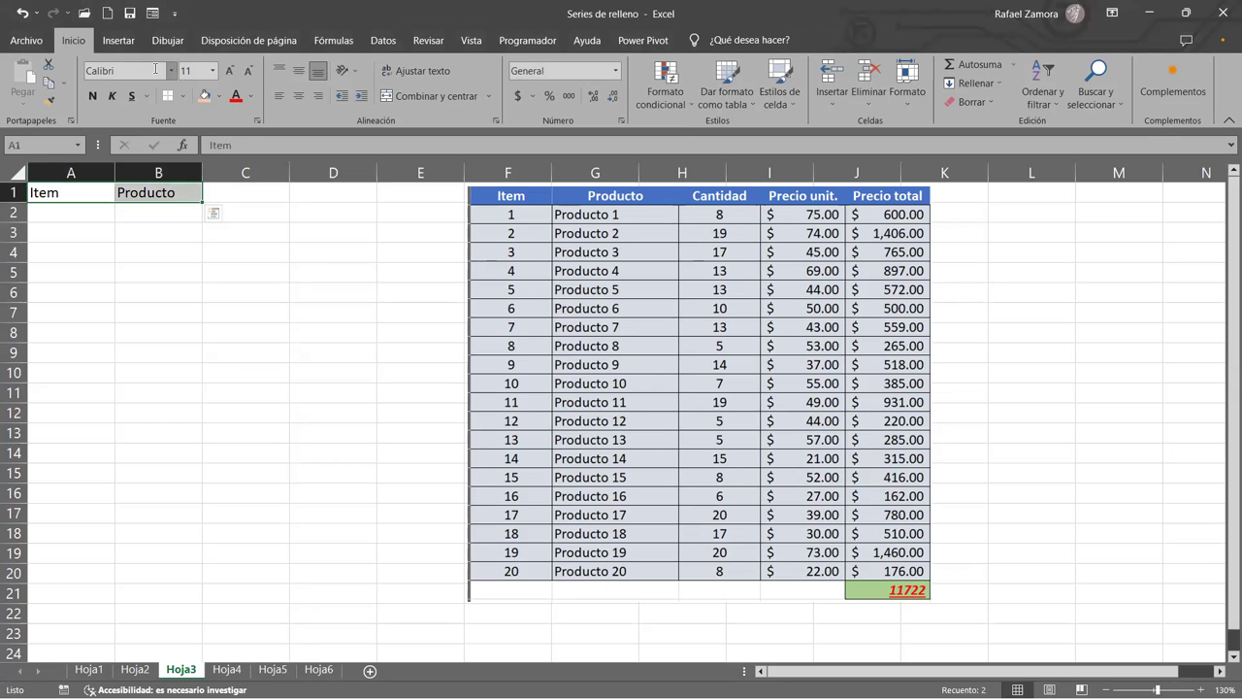
{"action": "left_click", "coordinate": [184, 95]}
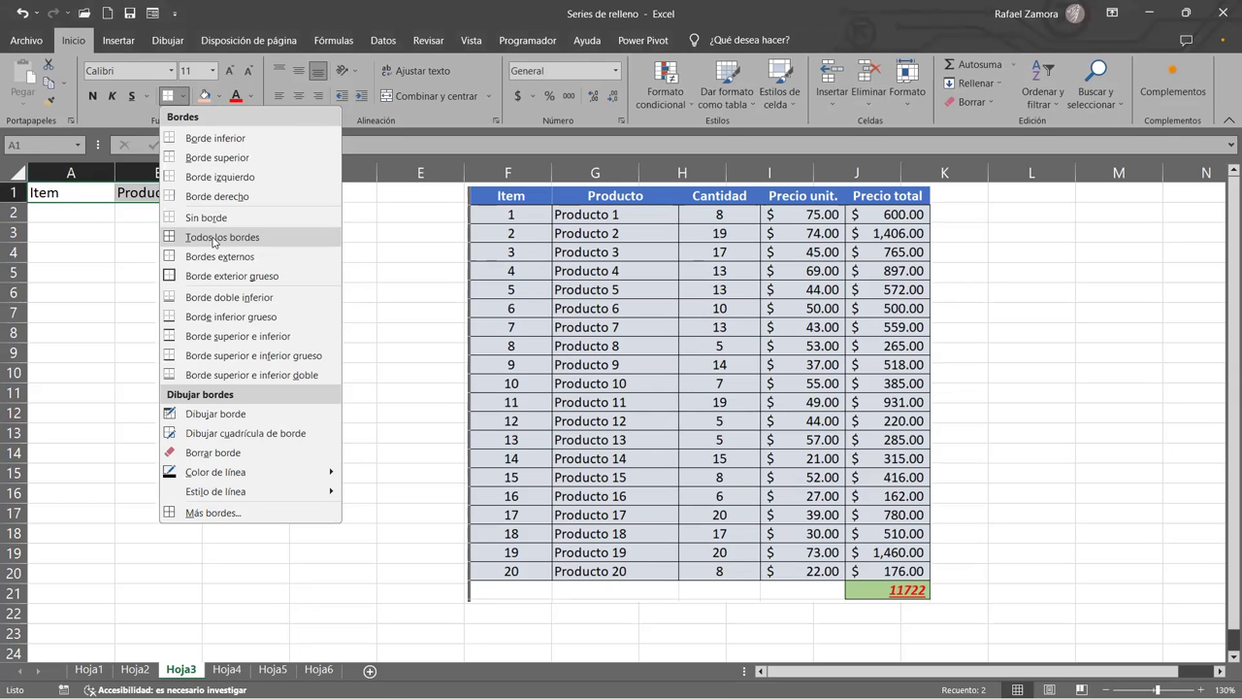
{"action": "left_click", "coordinate": [223, 236]}
{"action": "left_click", "coordinate": [301, 95]}
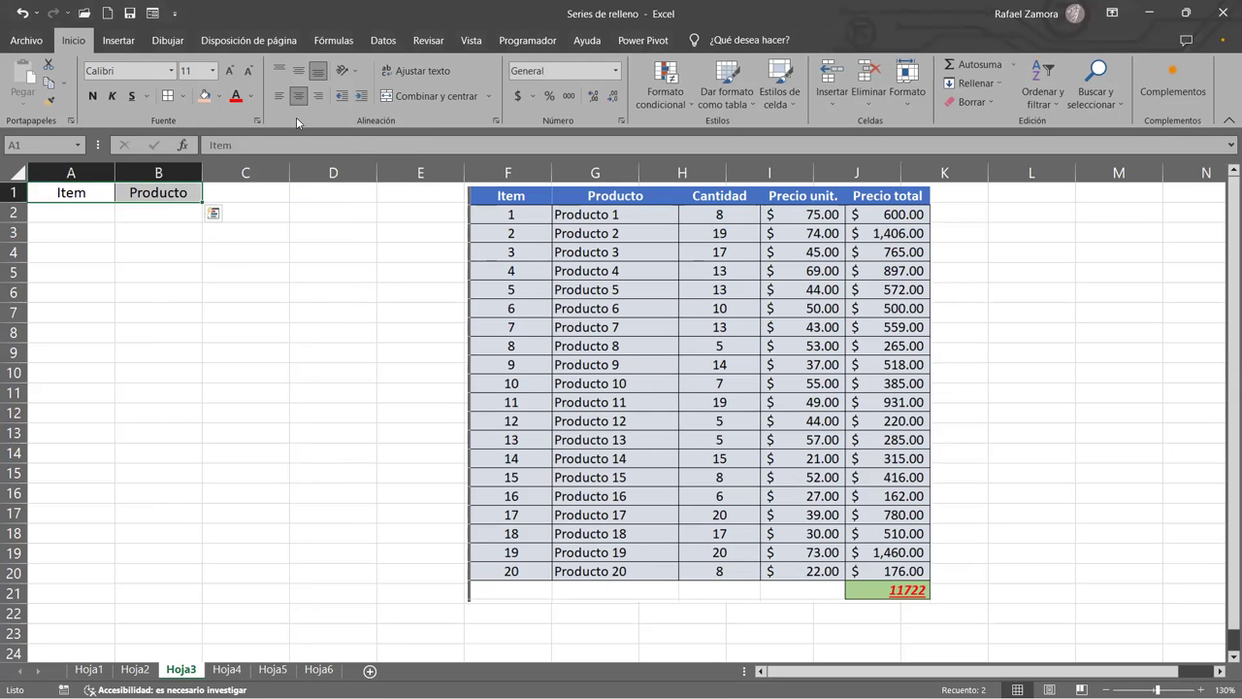
{"action": "key", "text": "ctrl+n"}
{"action": "left_click_drag", "start_coordinate": [77, 202], "coordinate": [84, 215]}
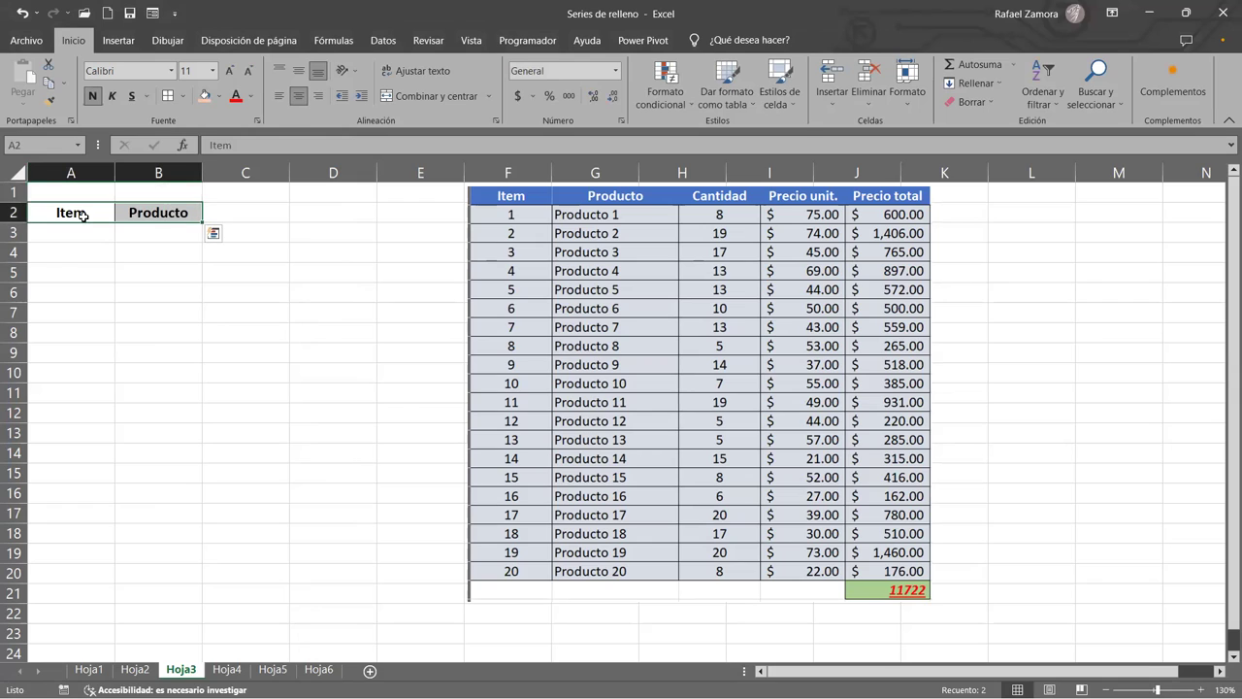
{"action": "key", "text": "ctrl+z"}
Enter 1 in A2 as the first item number.
{"action": "left_click", "coordinate": [88, 217]}
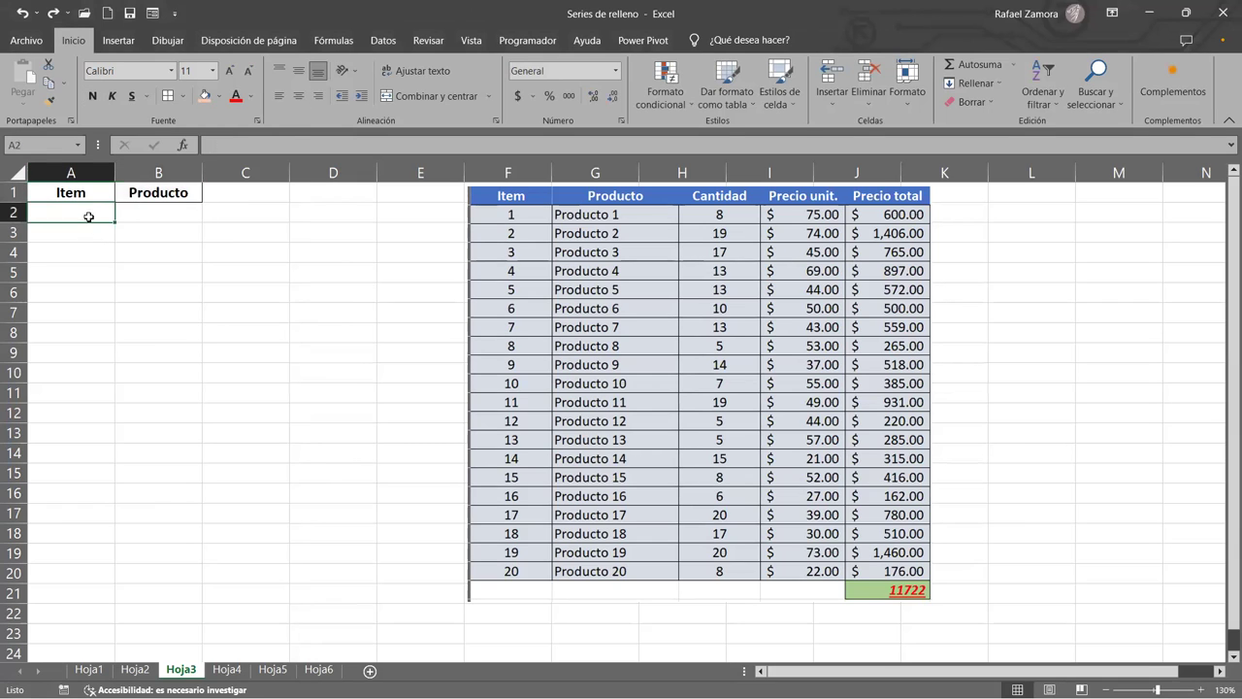
{"action": "type", "text": "1"}
{"action": "key", "text": "ctrl+Return"}
Centre A2 and fill the Item column as a series 1 to 20 down to A21.
{"action": "left_click", "coordinate": [299, 96]}
{"action": "left_click_drag", "start_coordinate": [115, 222], "coordinate": [108, 250]}
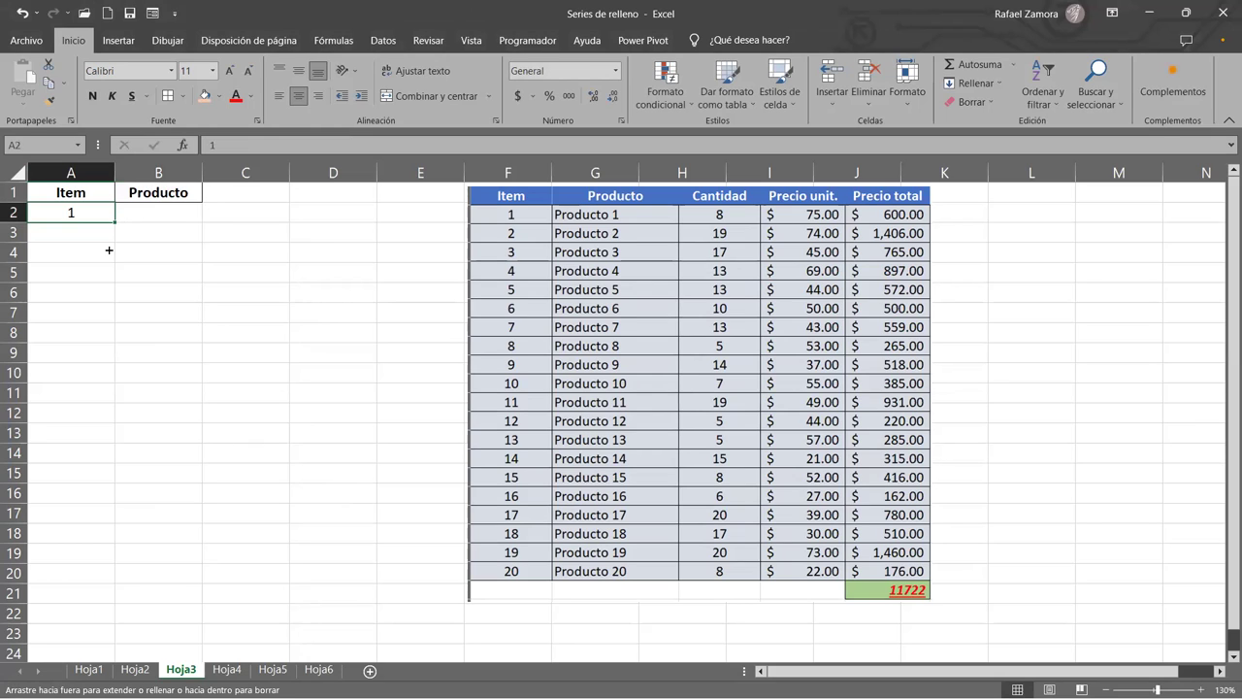
{"action": "left_click_drag", "start_coordinate": [113, 609], "coordinate": [114, 612]}
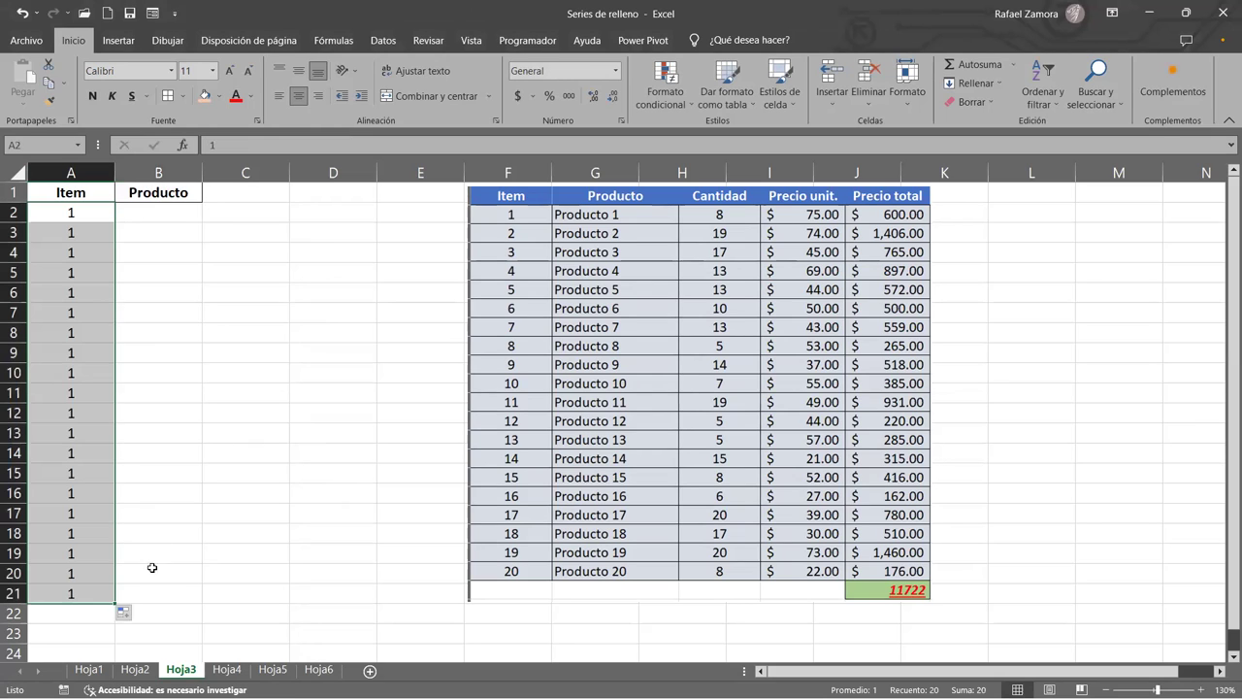
{"action": "left_click", "coordinate": [126, 612]}
{"action": "left_click", "coordinate": [194, 538]}
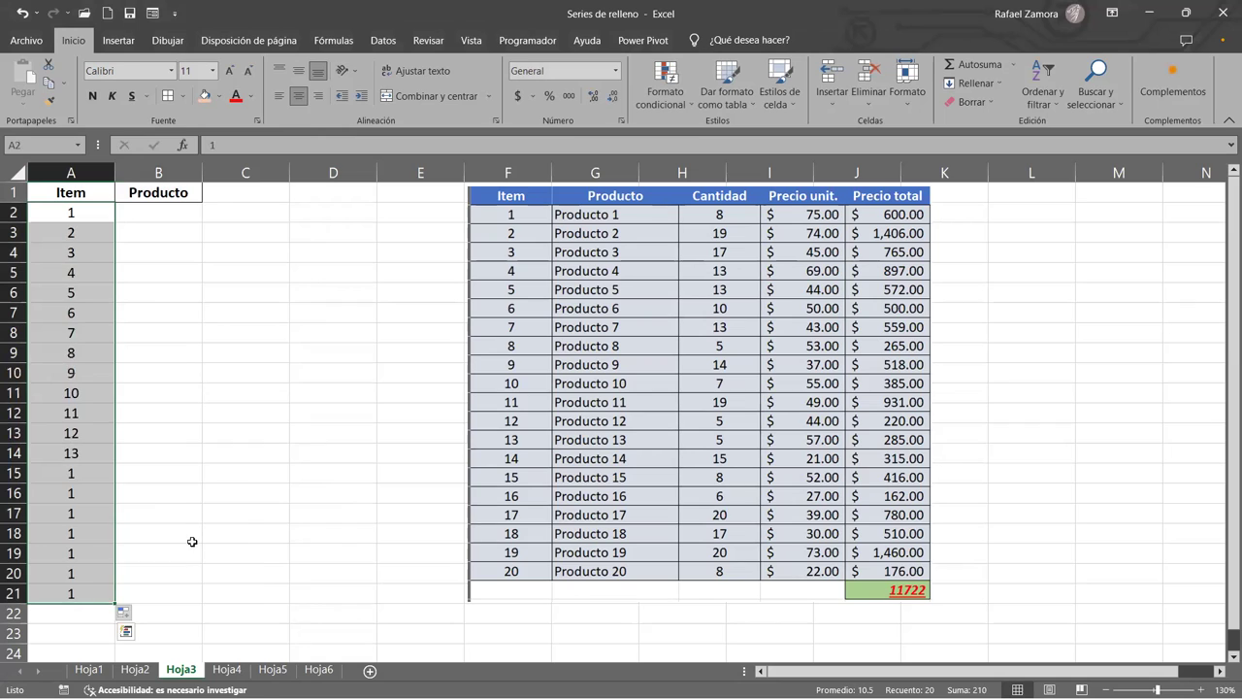
Widen column B and fill Producto 1 through Producto 20 down B2:B21.
{"action": "left_click", "coordinate": [185, 210]}
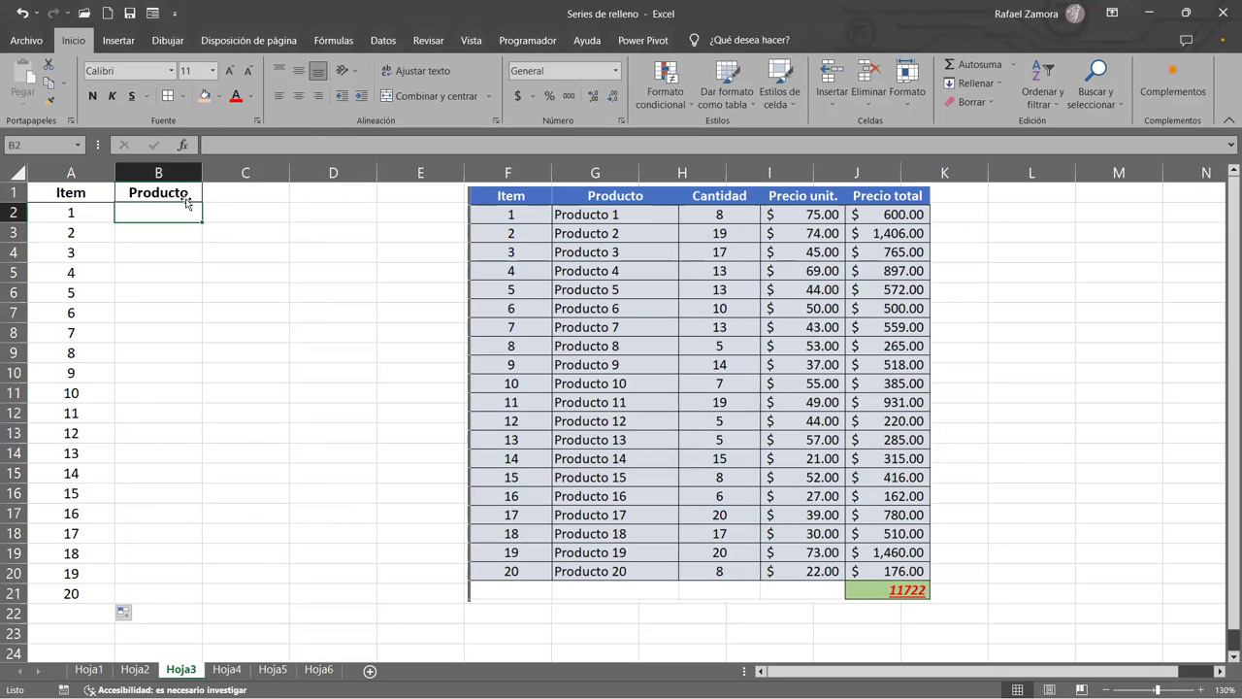
{"action": "left_click_drag", "start_coordinate": [222, 171], "coordinate": [227, 172]}
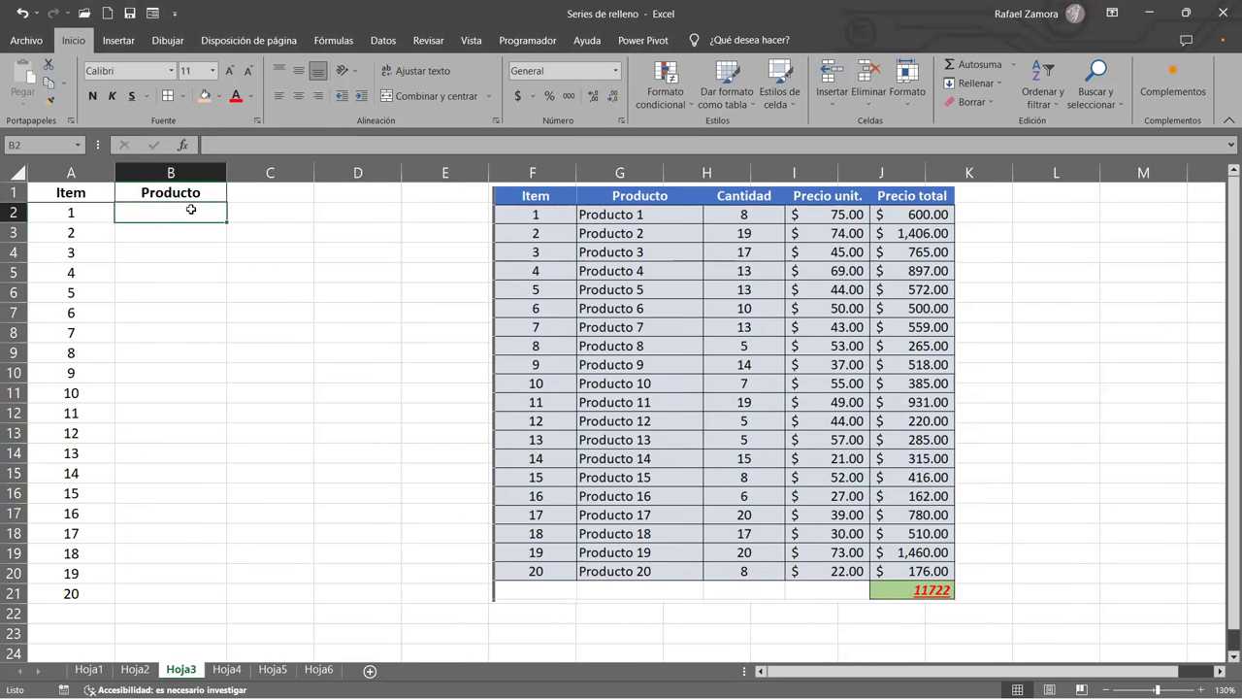
{"action": "type", "text": "Producto 1"}
{"action": "key", "text": "Return"}
{"action": "left_click", "coordinate": [192, 209]}
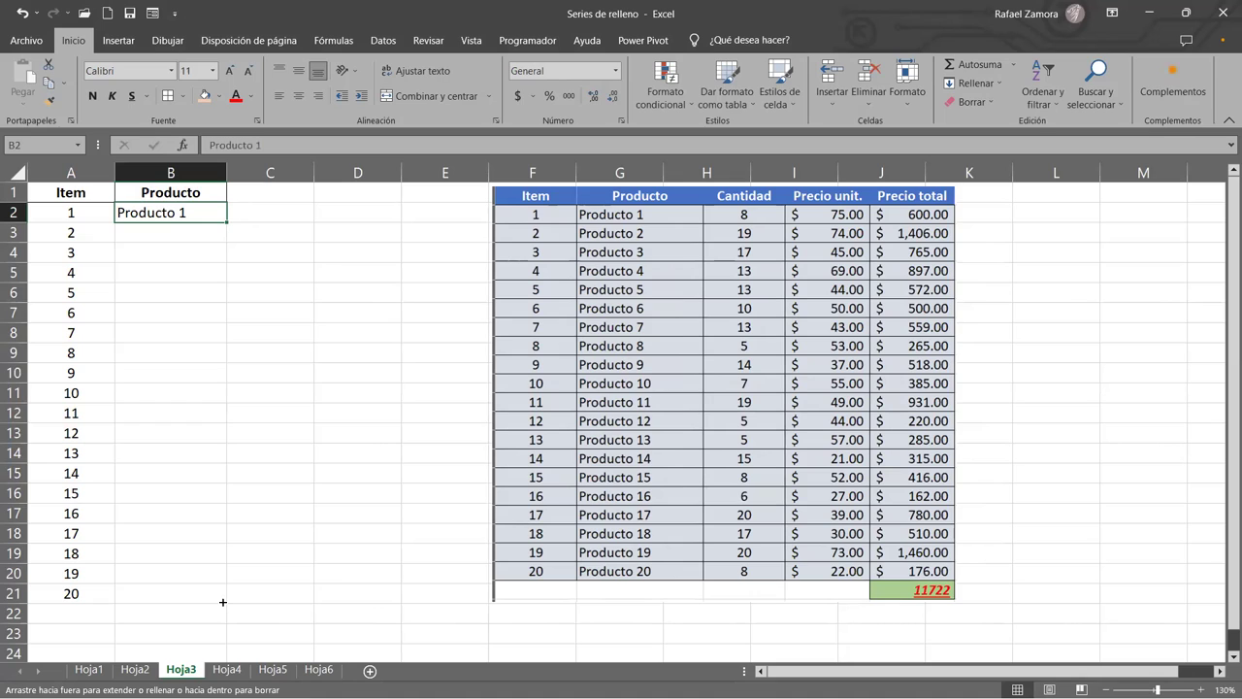
{"action": "left_click_drag", "start_coordinate": [223, 601], "coordinate": [229, 591]}
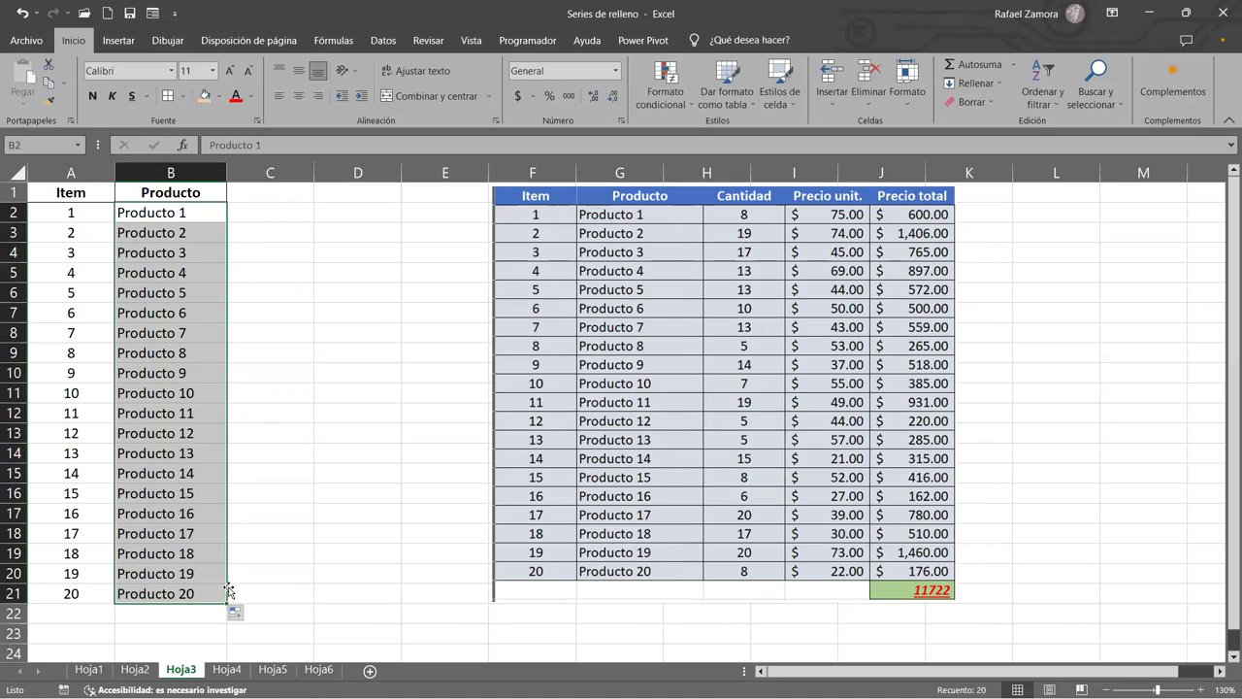
Shade the A1:B1 headers Blue Accent 1 Lighter 80%.
{"action": "left_click", "coordinate": [109, 195]}
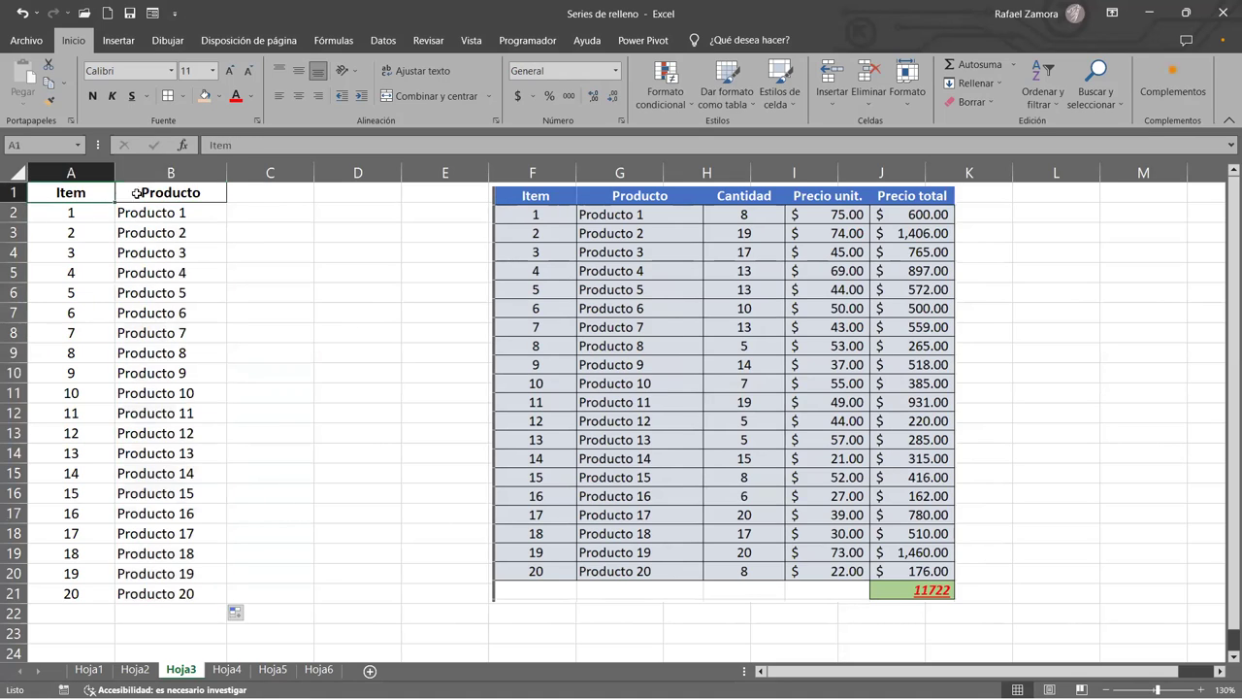
{"action": "left_click_drag", "start_coordinate": [135, 192], "coordinate": [137, 192]}
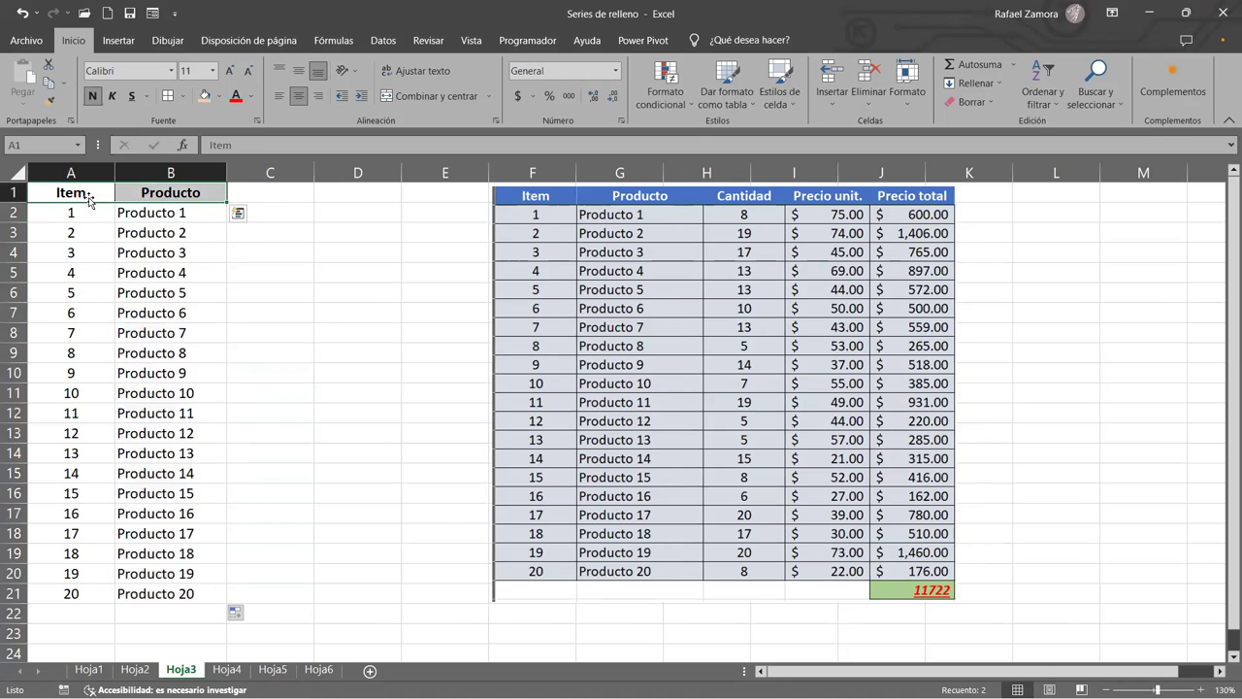
{"action": "left_click", "coordinate": [219, 95]}
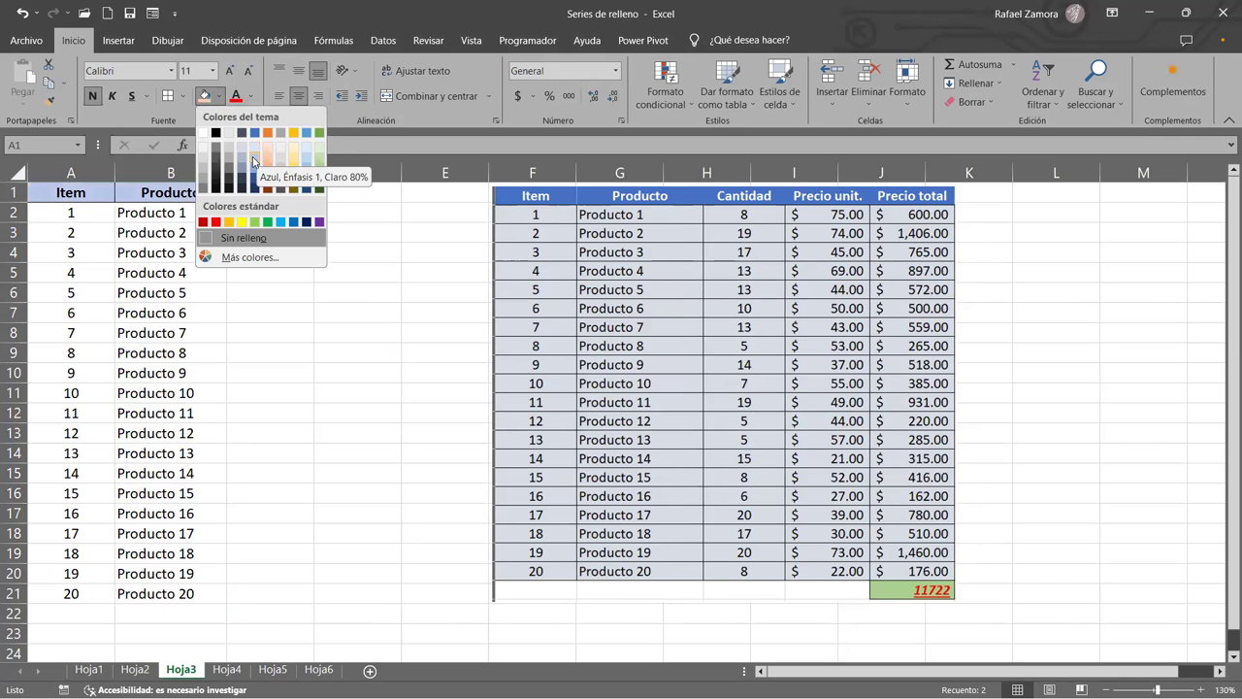
{"action": "left_click", "coordinate": [512, 282]}
Move the reference table picture down beside the list near C4.
{"action": "left_click_drag", "start_coordinate": [835, 221], "coordinate": [572, 342]}
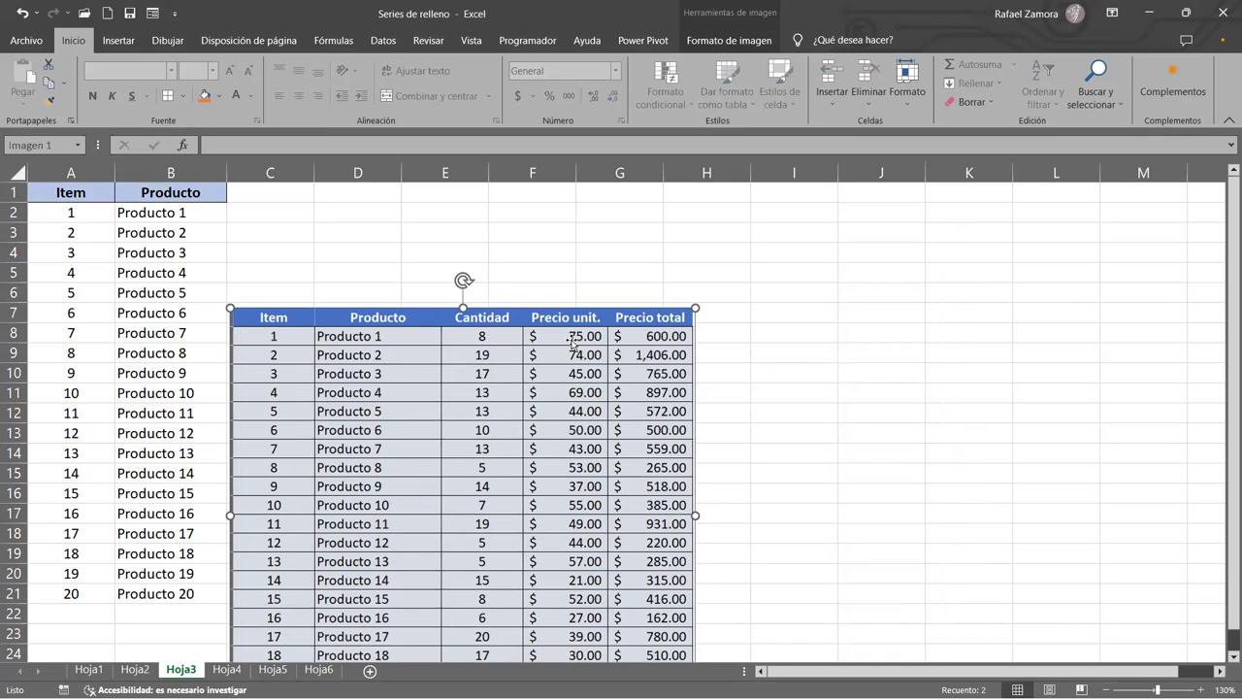
{"action": "left_click_drag", "start_coordinate": [538, 451], "coordinate": [486, 401]}
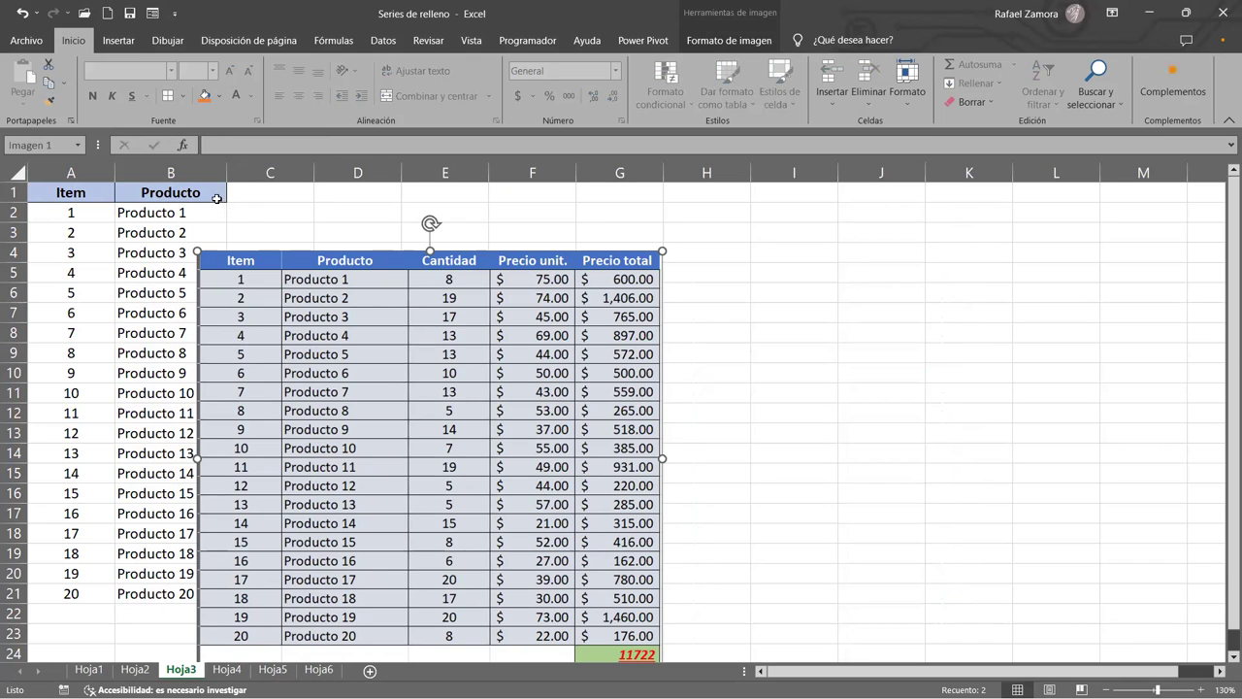
{"action": "key", "text": "Escape"}
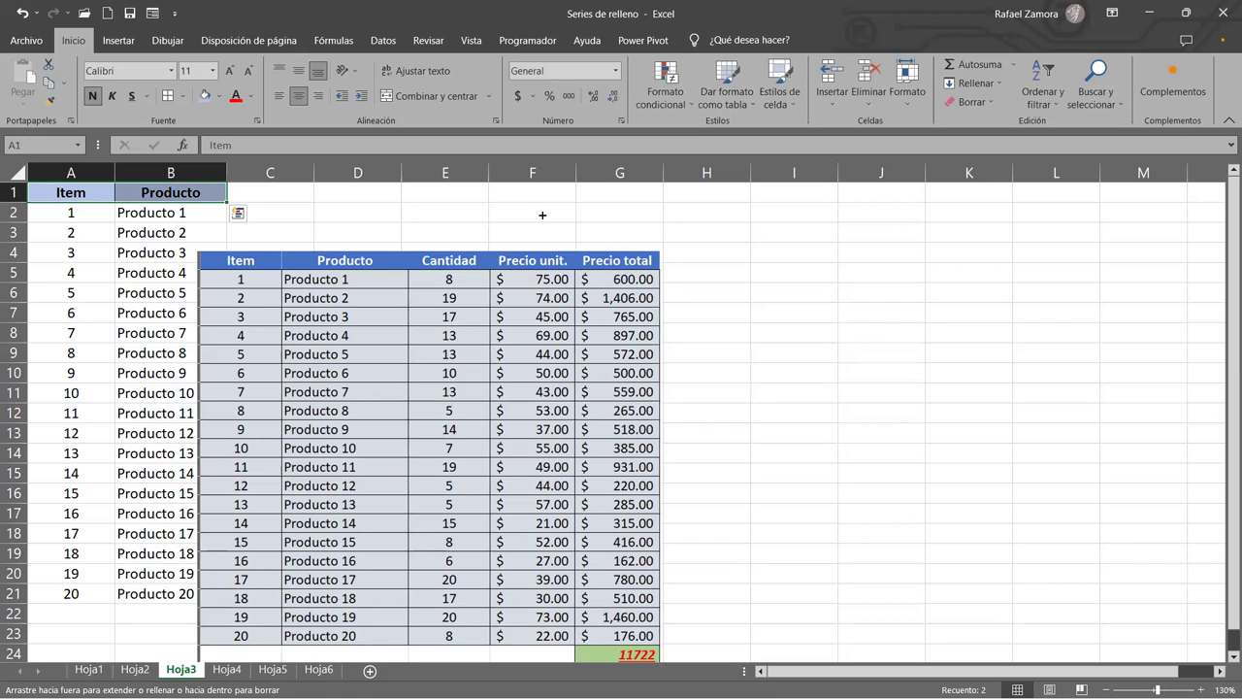
Add headers Cantidad, Precio unit. and Precio total in C1:E1, then move the picture aside.
{"action": "left_click_drag", "start_coordinate": [227, 202], "coordinate": [485, 199]}
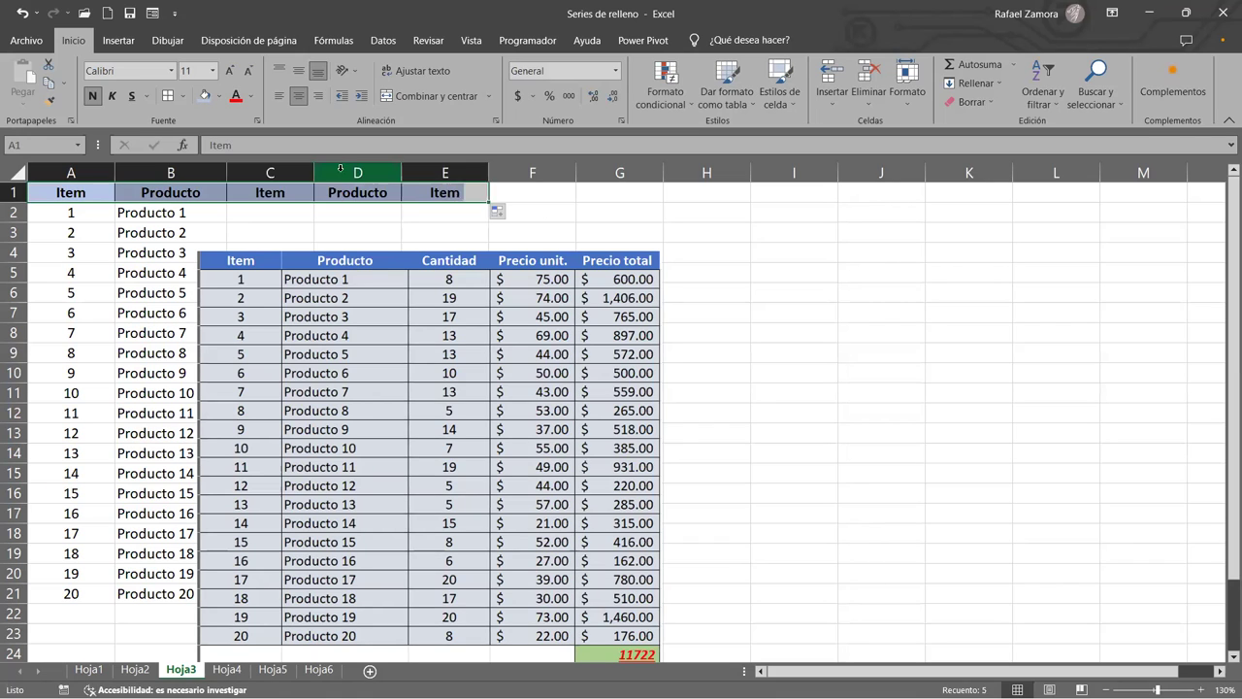
{"action": "left_click", "coordinate": [282, 184]}
{"action": "type", "text": "Cantidad"}
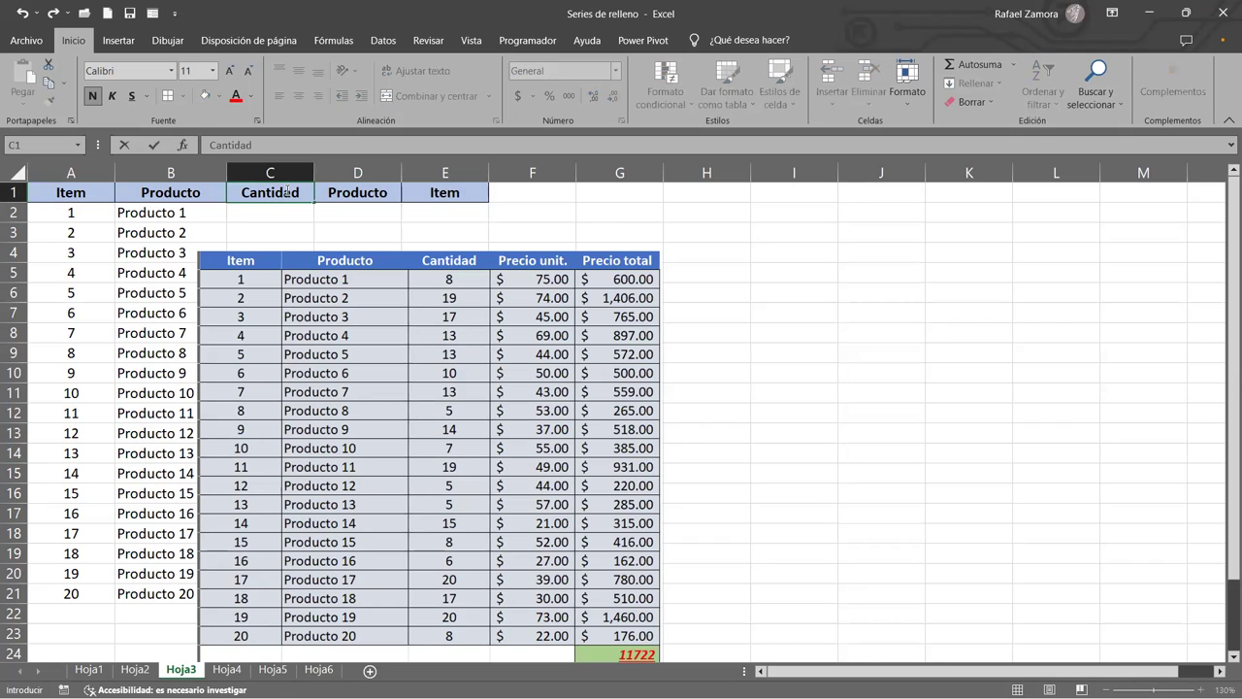
{"action": "key", "text": "Tab"}
{"action": "type", "text": "Precio uni"}
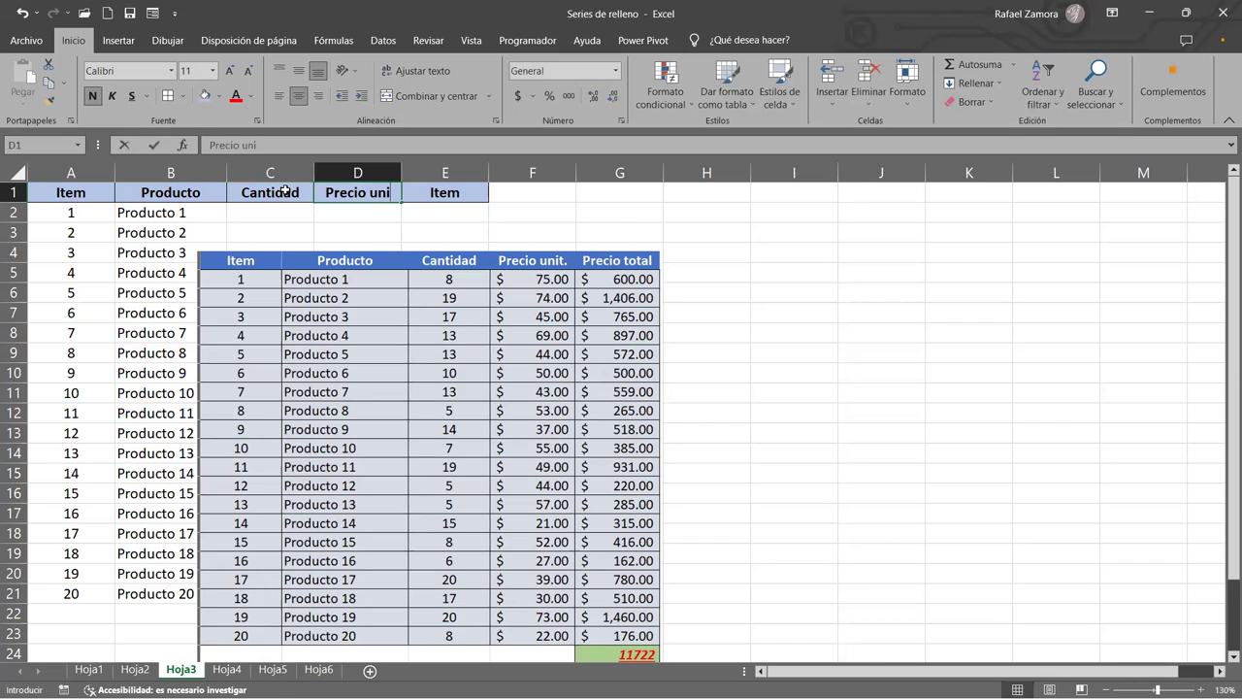
{"action": "type", "text": "t."}
{"action": "key", "text": "Tab"}
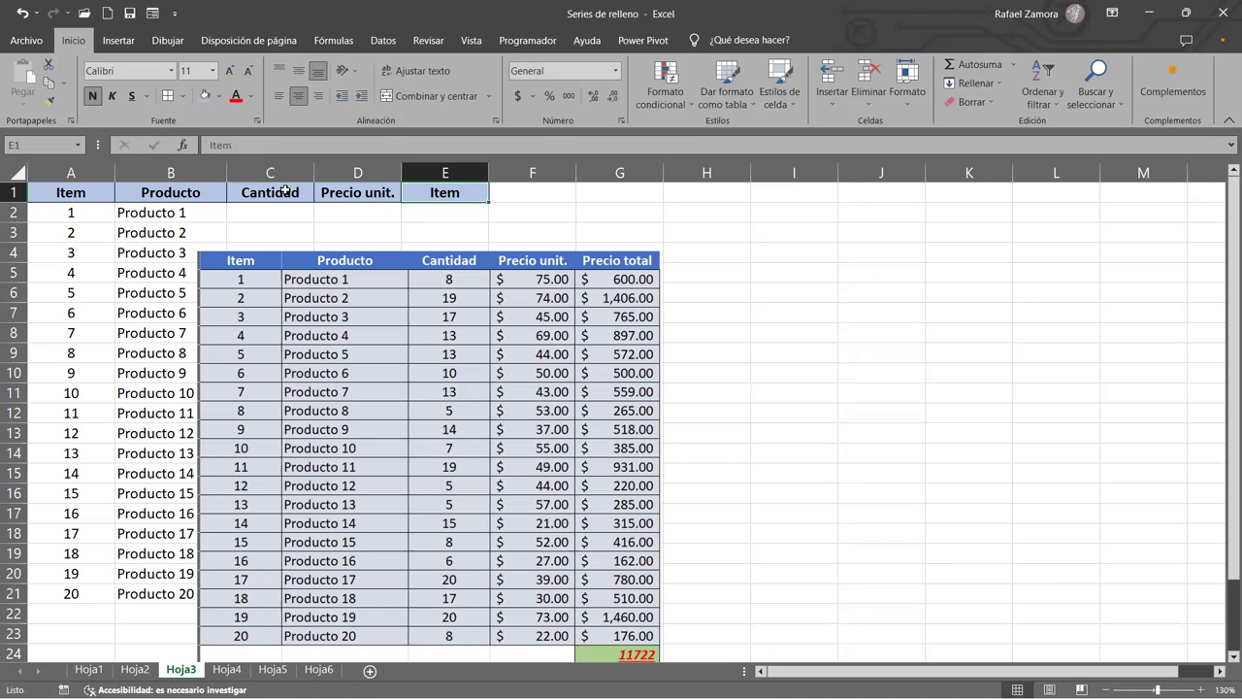
{"action": "type", "text": "Precio total"}
{"action": "key", "text": "Return"}
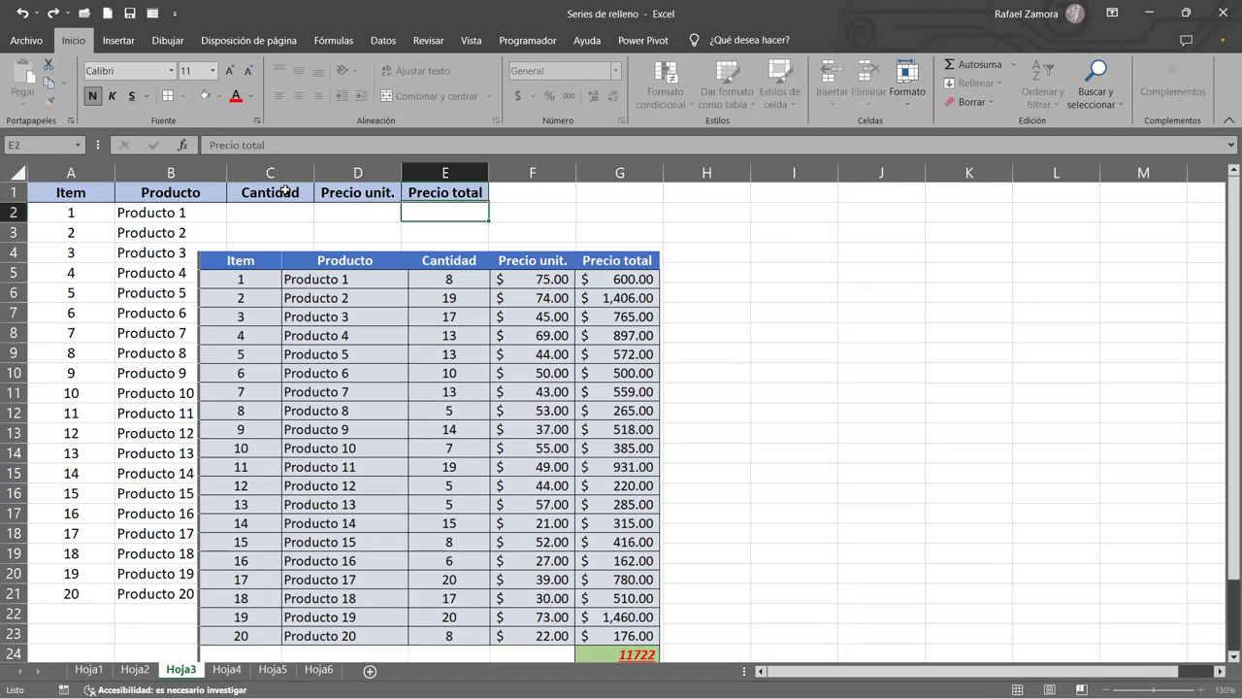
{"action": "mouse_move", "coordinate": [336, 344]}
{"action": "left_mouse_down"}
{"action": "mouse_move", "coordinate": [638, 288]}
{"action": "mouse_move", "coordinate": [530, 313]}
{"action": "left_mouse_up"}
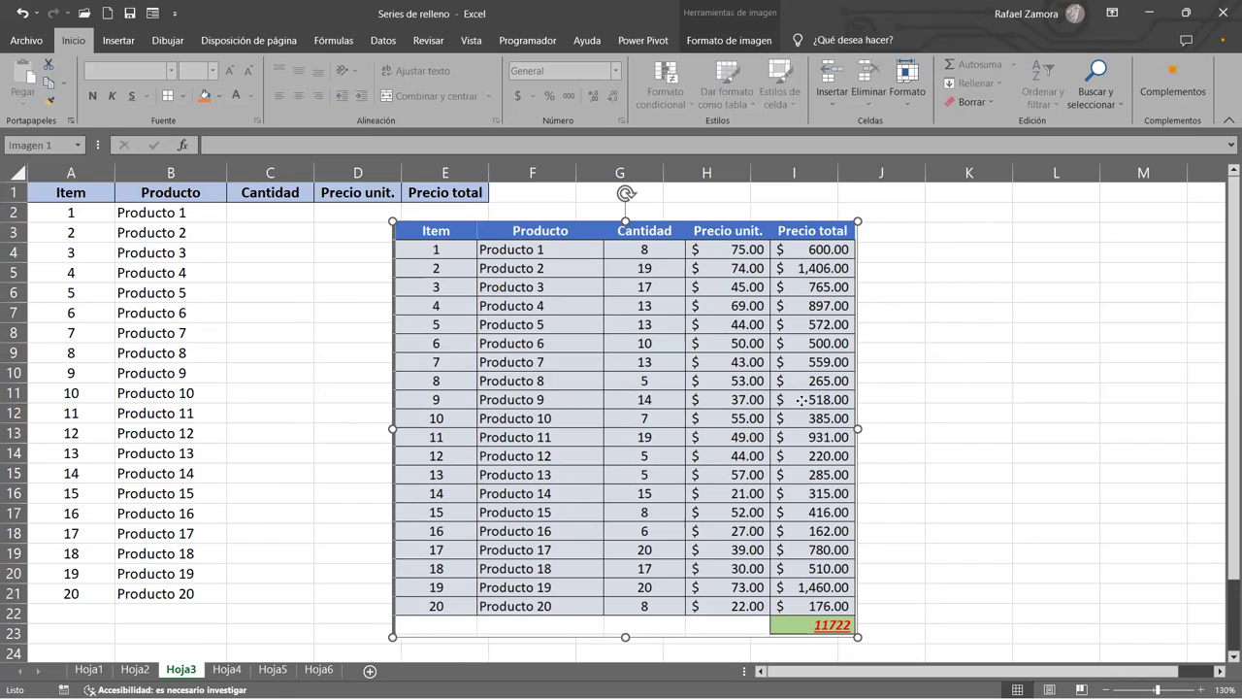
Delete the reference picture and apply all borders to A2:E21.
{"action": "key", "text": "Delete"}
{"action": "left_click", "coordinate": [628, 366]}
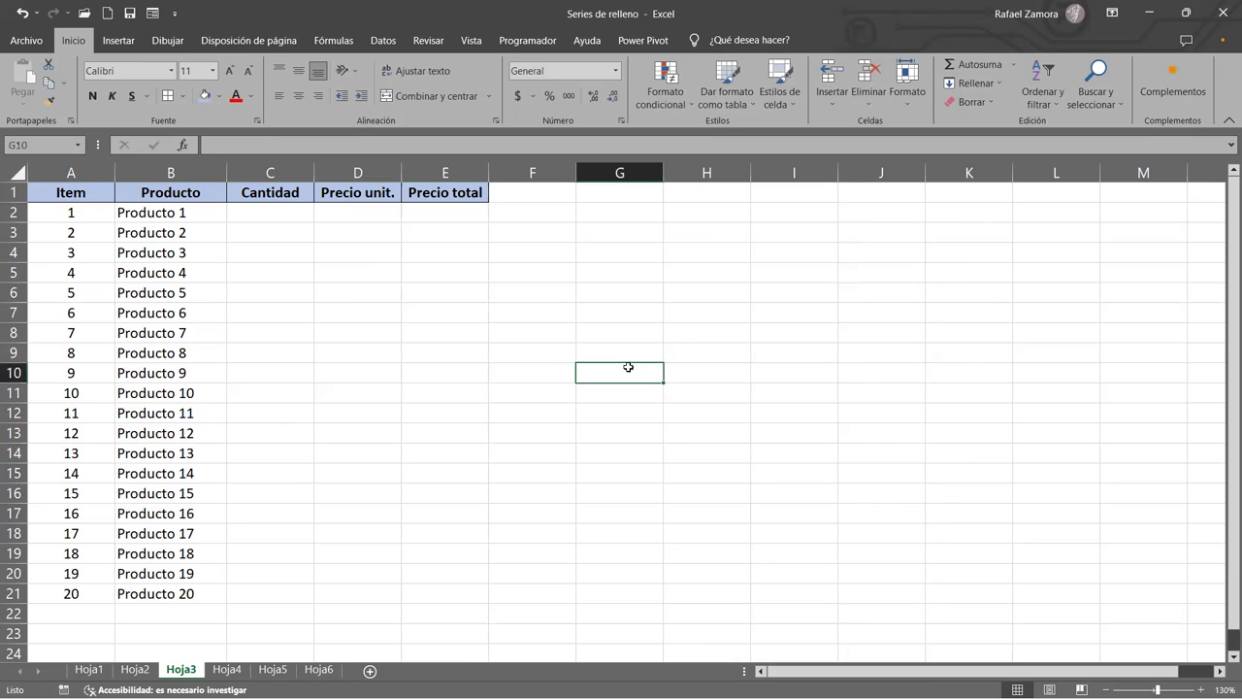
{"action": "left_click", "coordinate": [81, 215]}
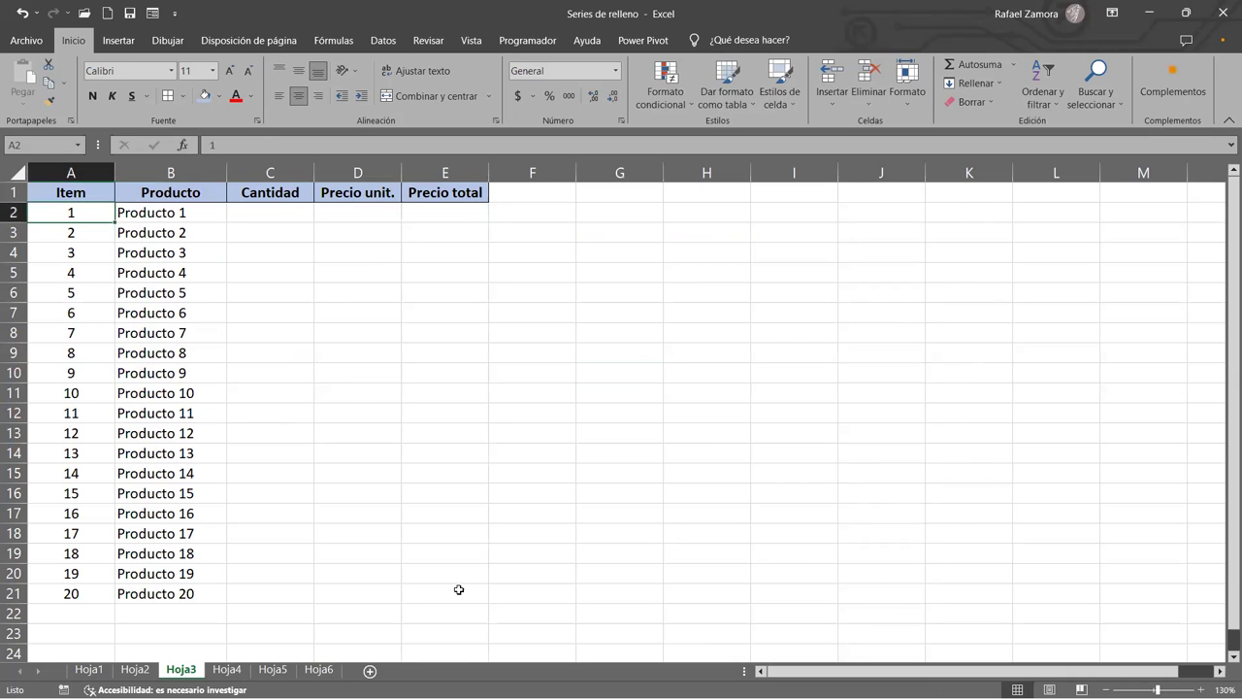
{"action": "left_click", "coordinate": [459, 589], "text": "shift"}
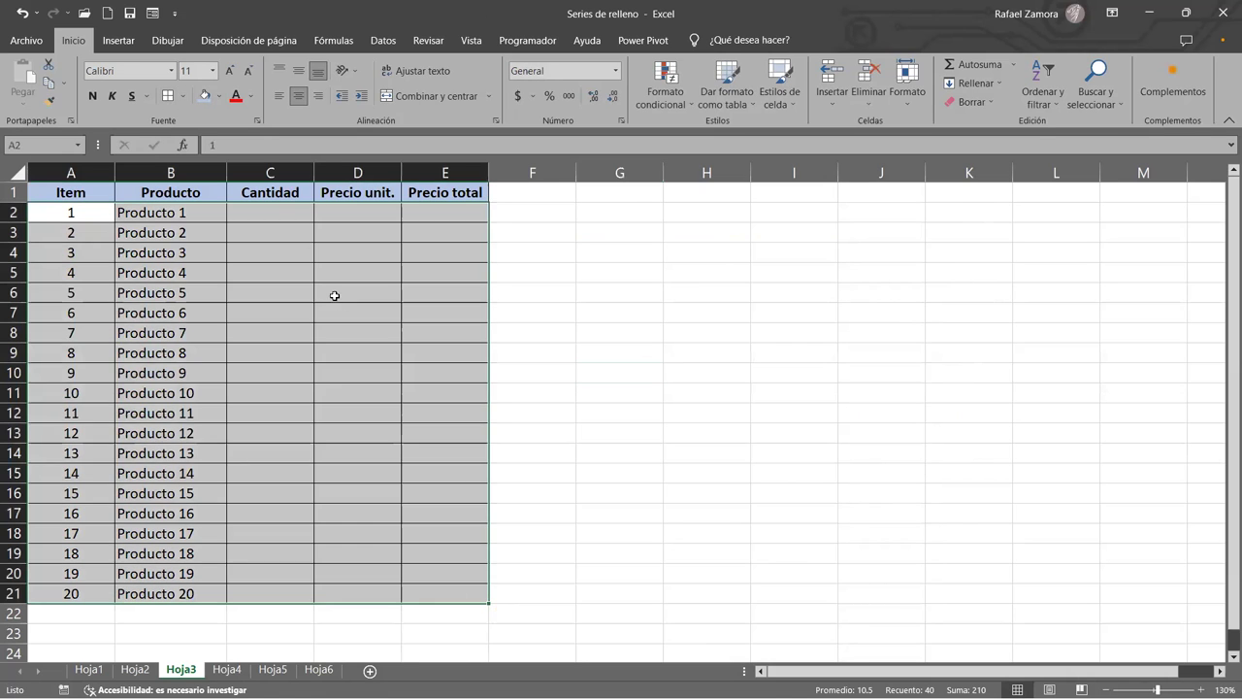
{"action": "left_click_drag", "start_coordinate": [334, 295], "coordinate": [333, 312]}
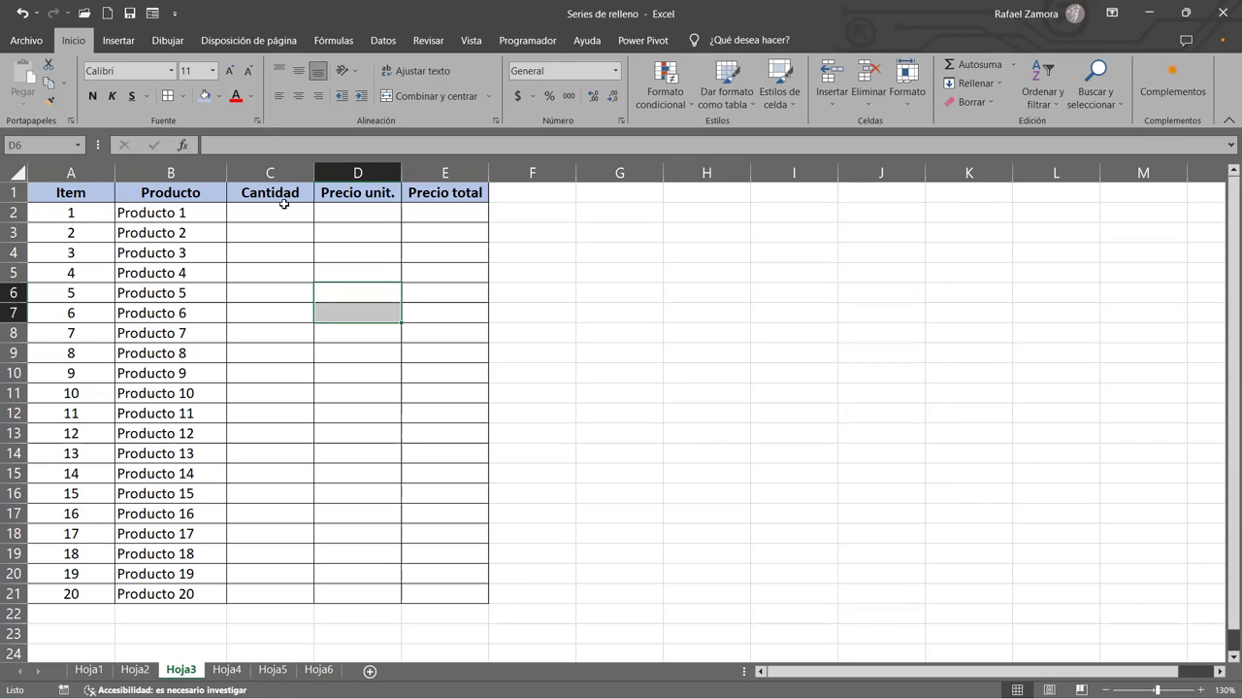
Apply Accounting number format to the price columns D2:E21.
{"action": "left_click", "coordinate": [353, 207]}
{"action": "left_click", "coordinate": [468, 589], "text": "shift"}
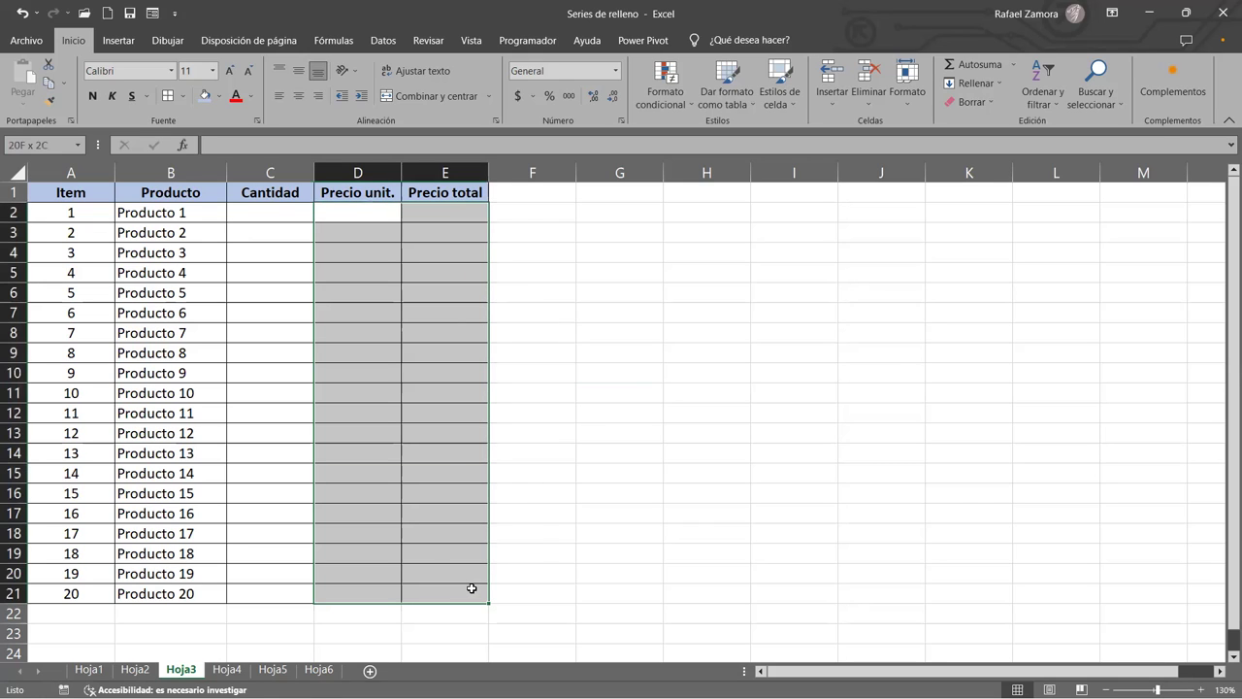
{"action": "left_click", "coordinate": [518, 95]}
{"action": "left_click", "coordinate": [707, 392]}
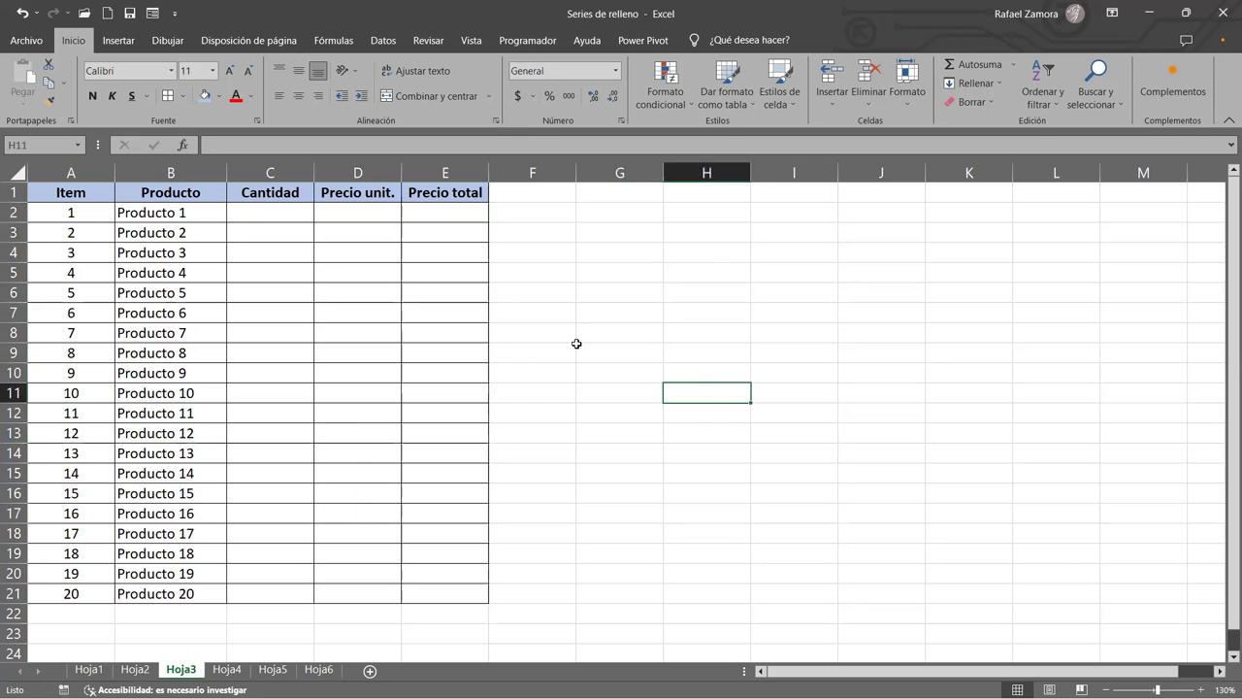
{"action": "left_click", "coordinate": [295, 213]}
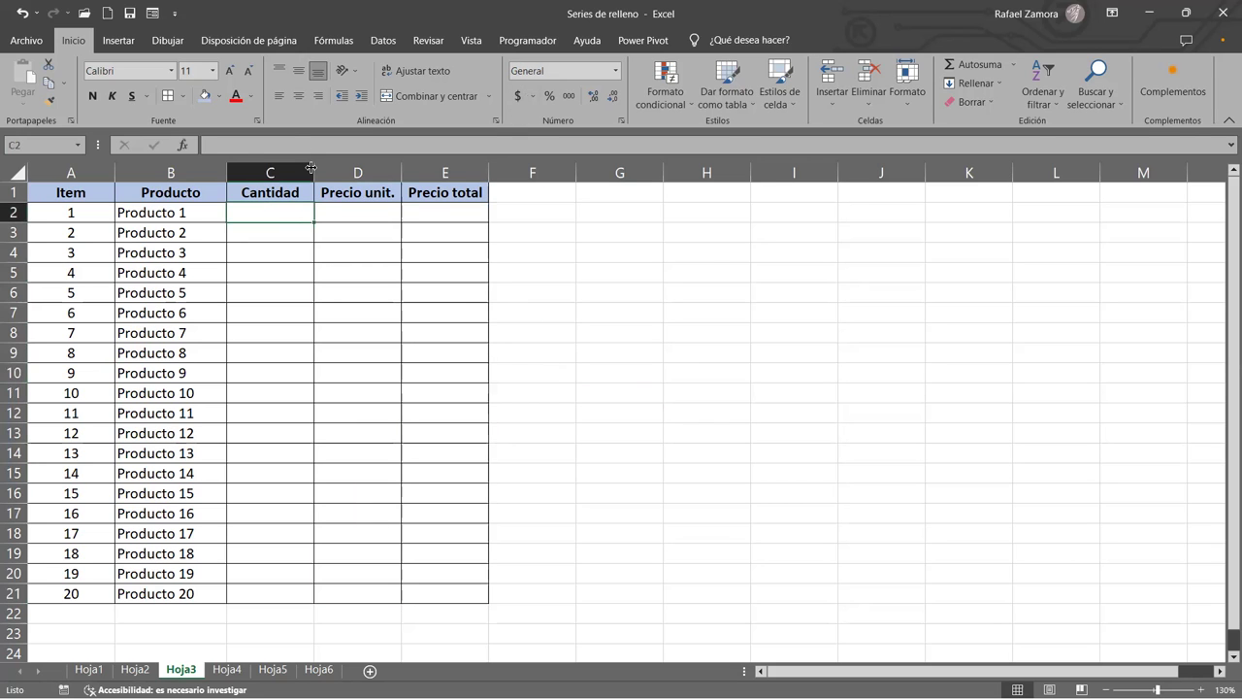
{"action": "left_click", "coordinate": [307, 171]}
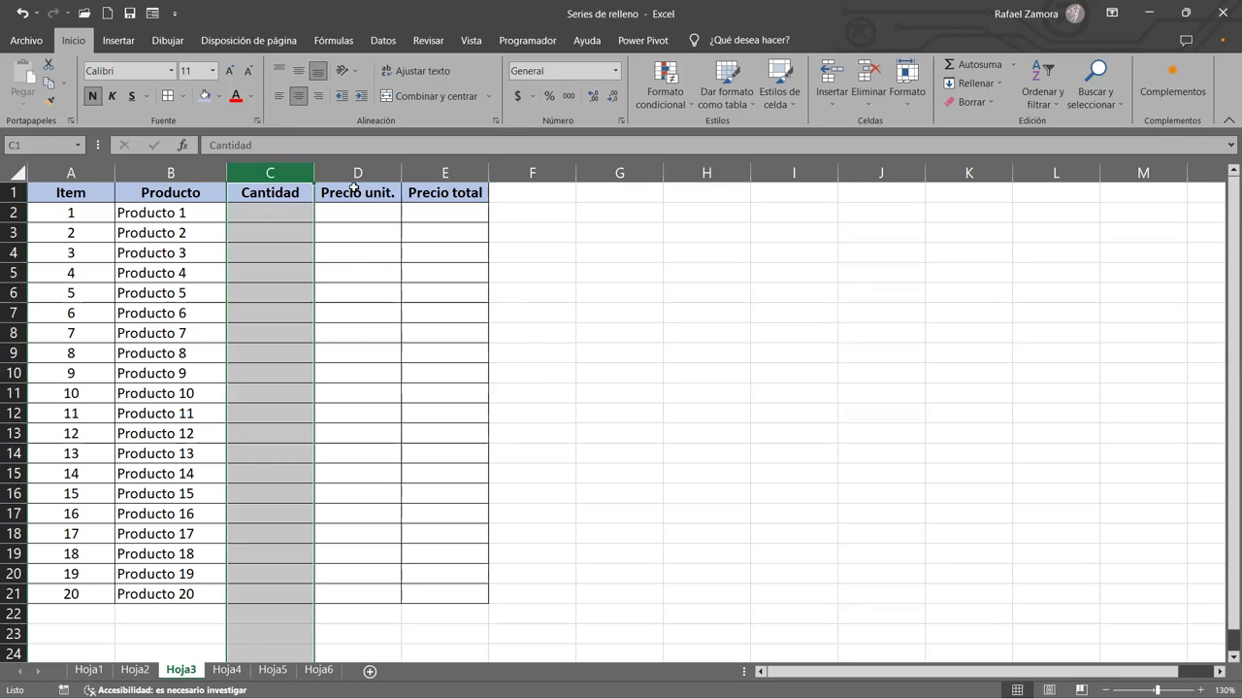
{"action": "left_click", "coordinate": [270, 219]}
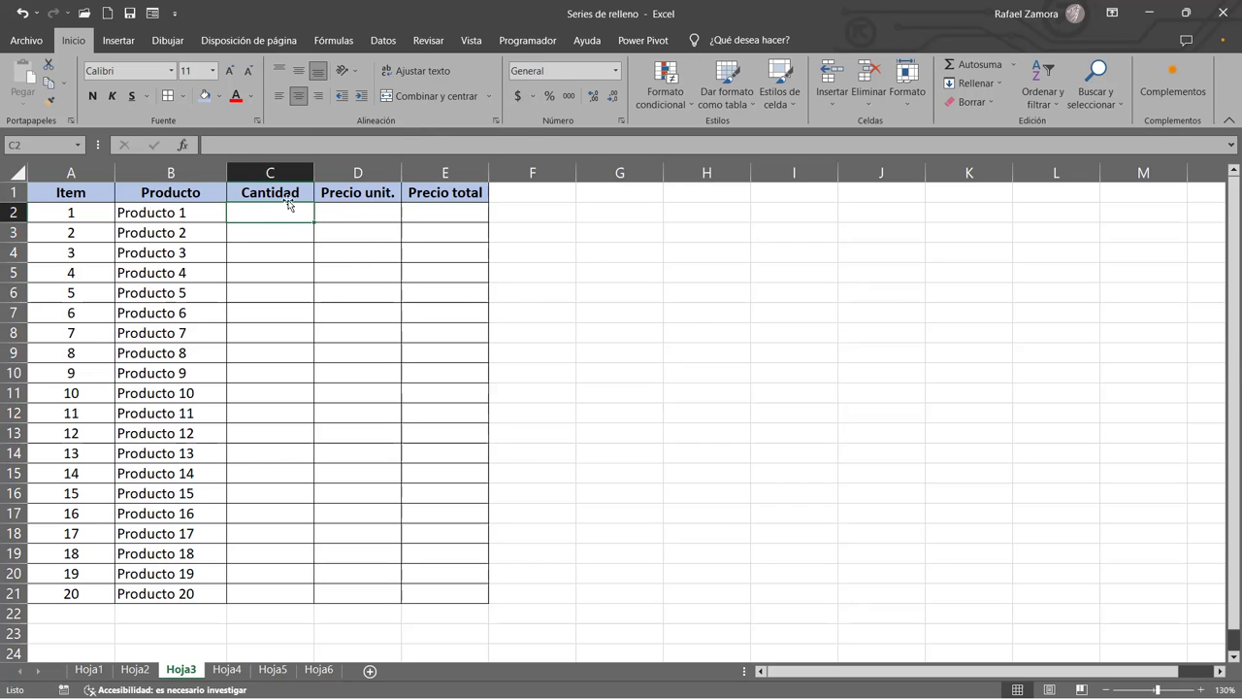
{"action": "left_click", "coordinate": [374, 207]}
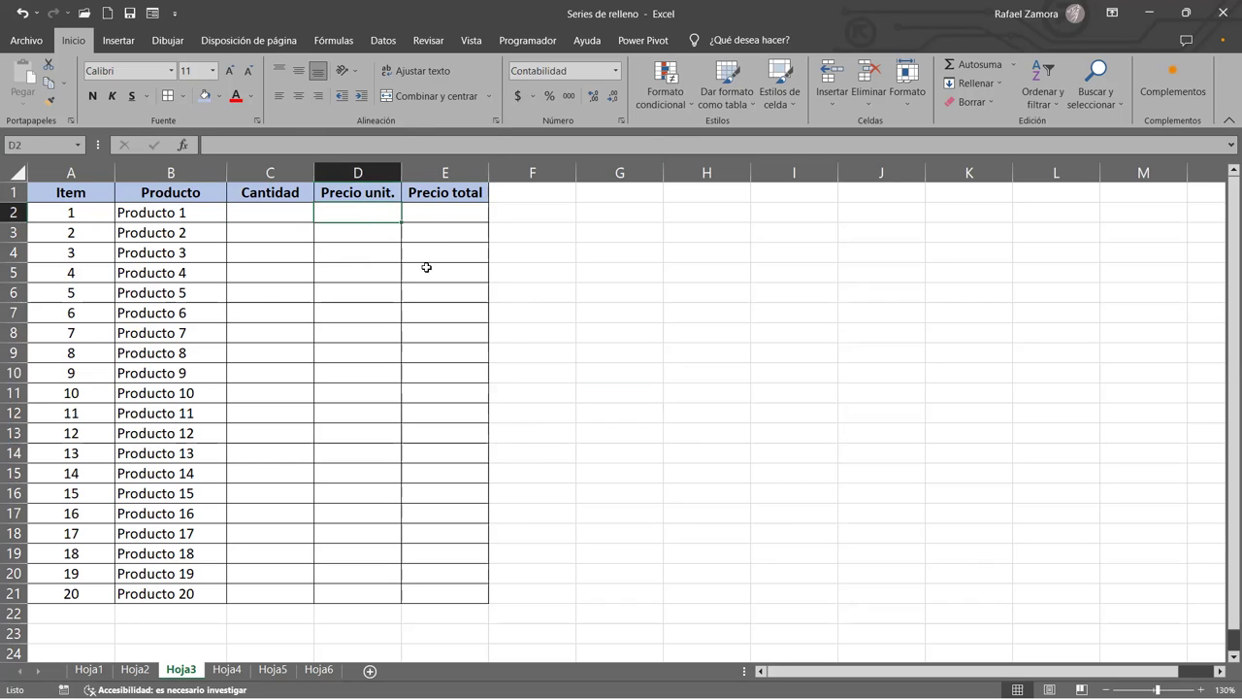
{"action": "left_click", "coordinate": [458, 220]}
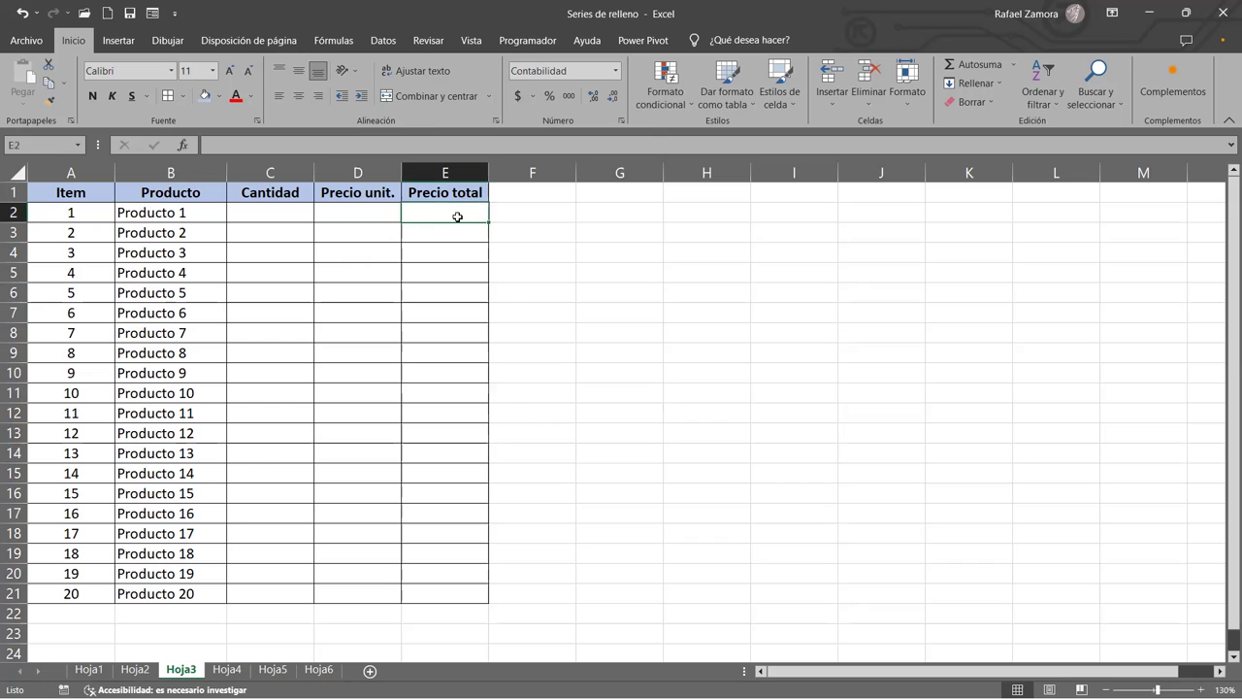
Enter =C2*D2 in E2 and fill it down to E21.
{"action": "type", "text": "="}
{"action": "key", "text": "BackSpace"}
{"action": "type", "text": "="}
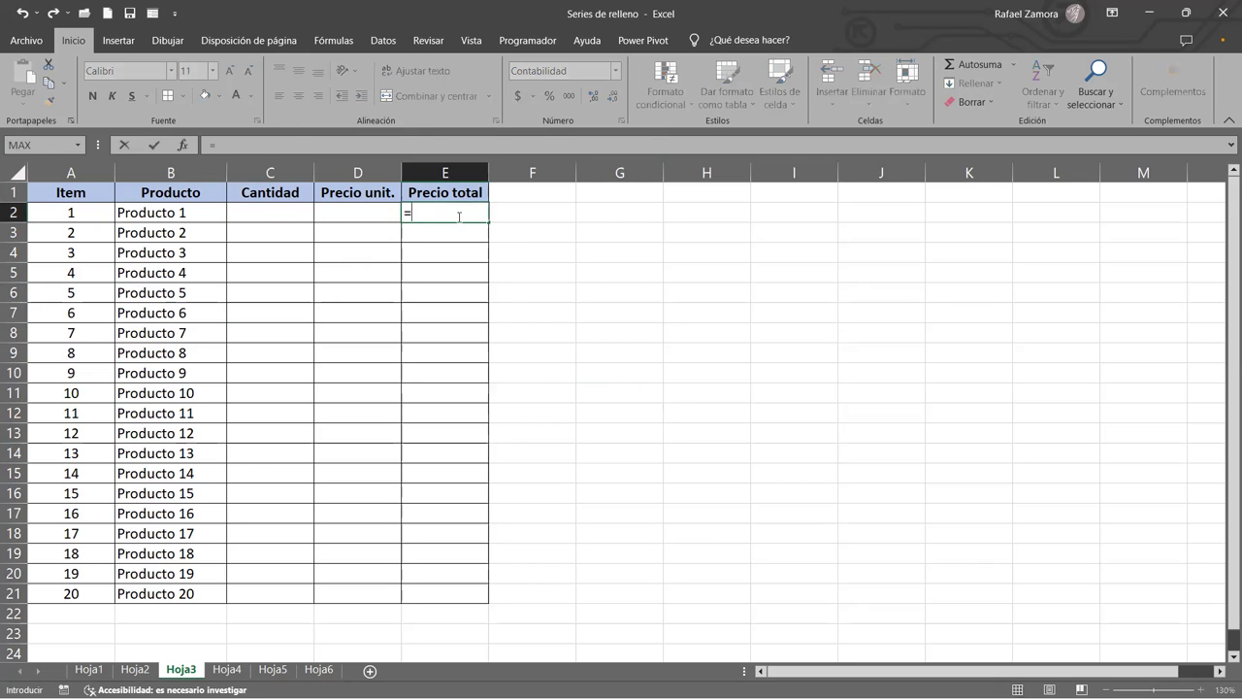
{"action": "left_click", "coordinate": [288, 221]}
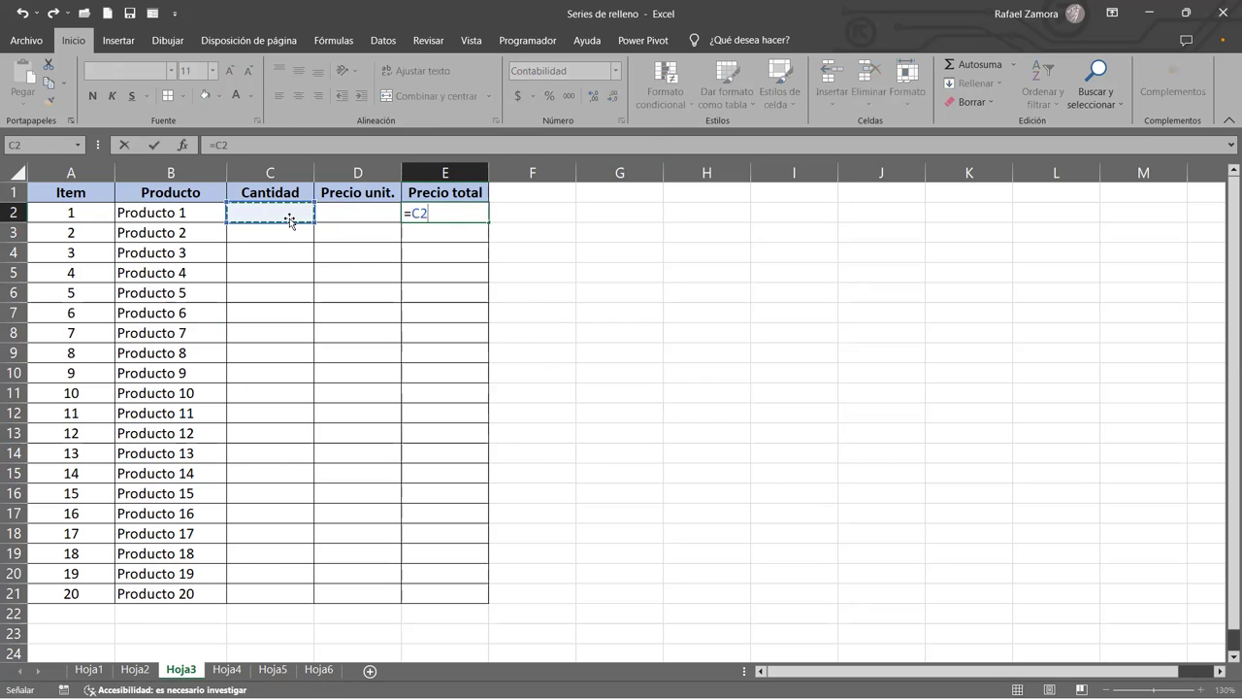
{"action": "type", "text": "*"}
{"action": "left_click", "coordinate": [354, 208]}
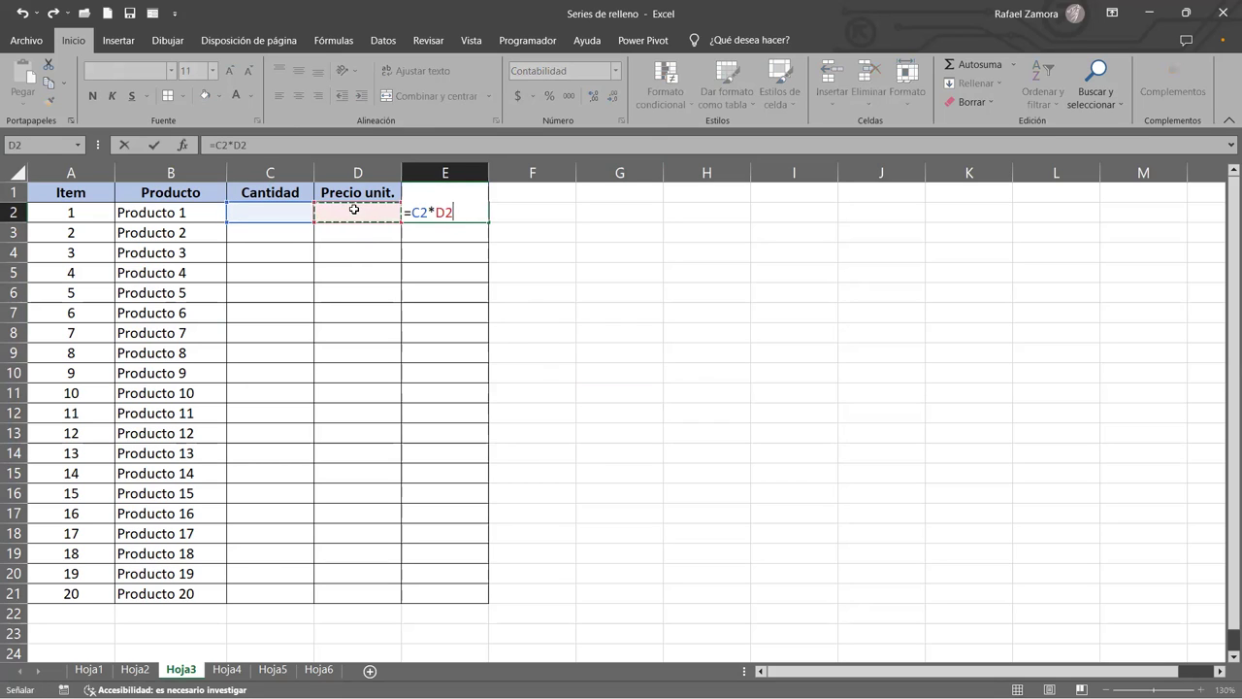
{"action": "key", "text": "ctrl+Return"}
{"action": "left_click_drag", "start_coordinate": [488, 222], "coordinate": [467, 601]}
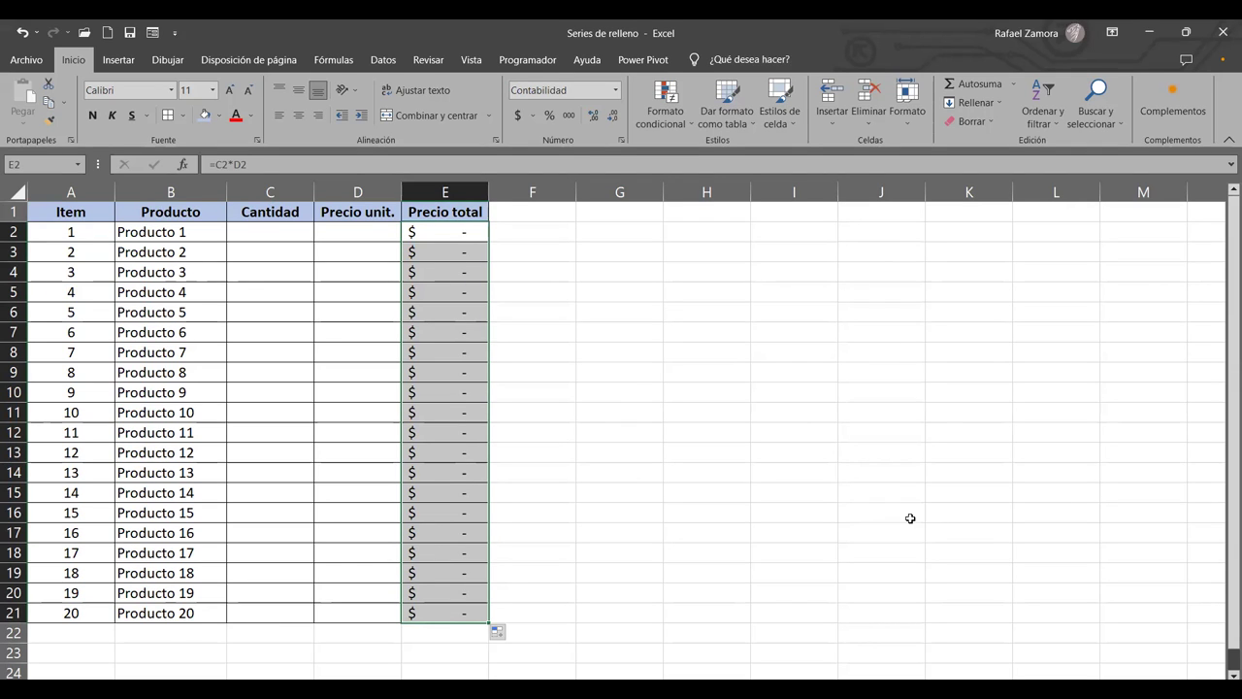
{"action": "left_click", "coordinate": [910, 518]}
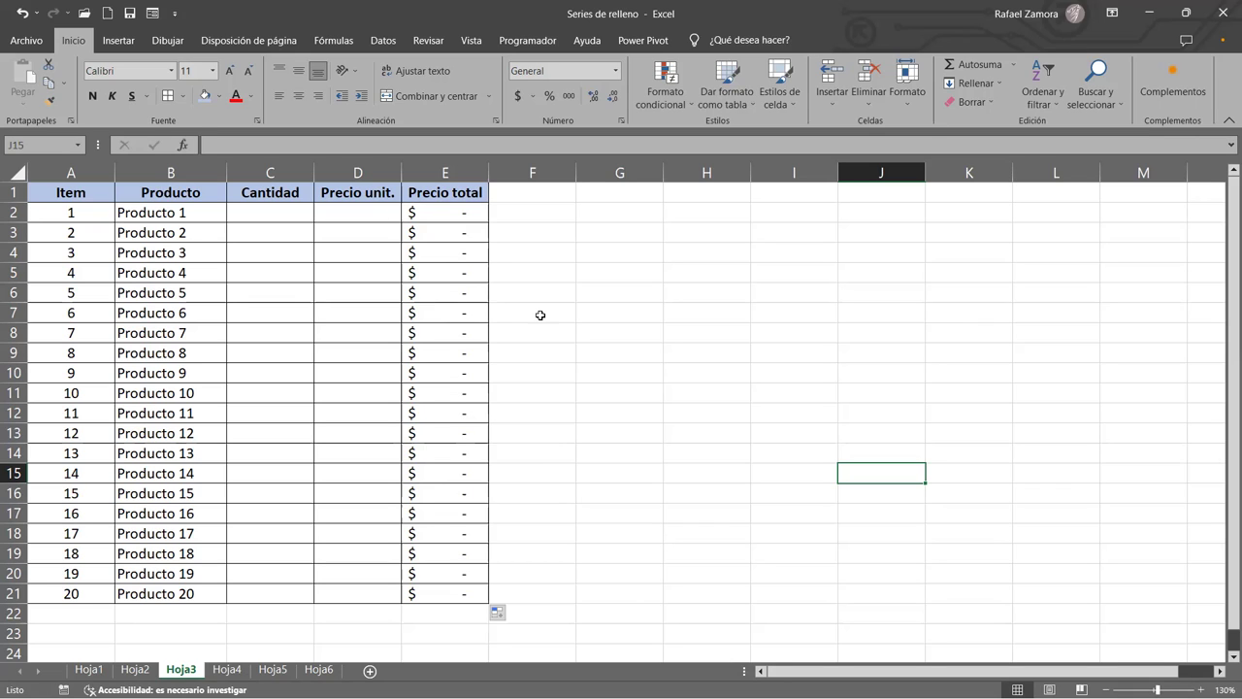
{"action": "left_click", "coordinate": [276, 220]}
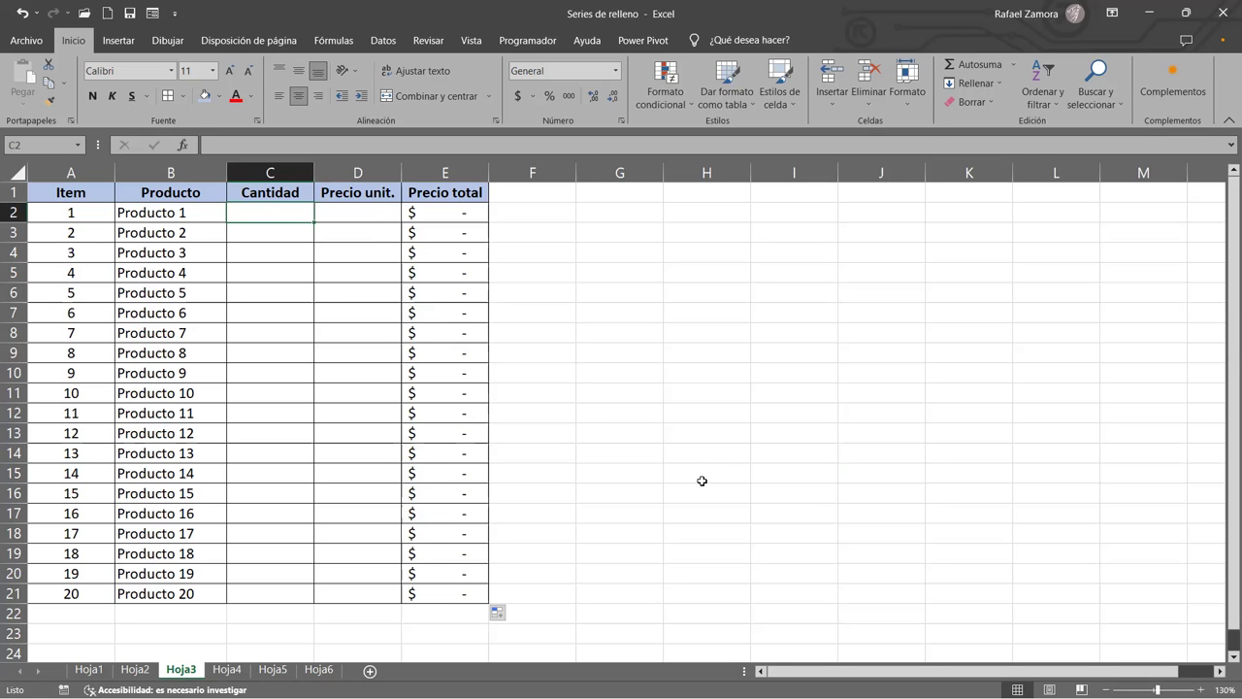
Enter =ALEATORIO.ENTRE(20,80) in C2 and fill it down to C21.
{"action": "type", "text": "="}
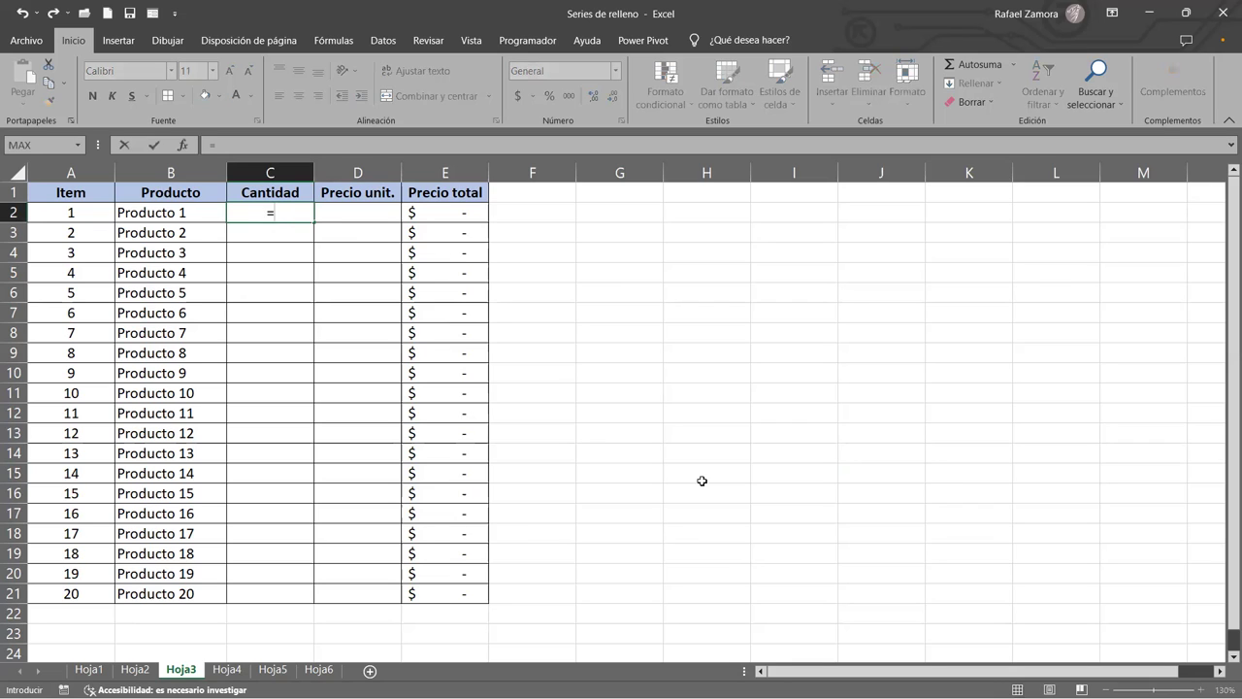
{"action": "type", "text": "a"}
{"action": "type", "text": "le"}
{"action": "key", "text": "Down"}
{"action": "key", "text": "Tab"}
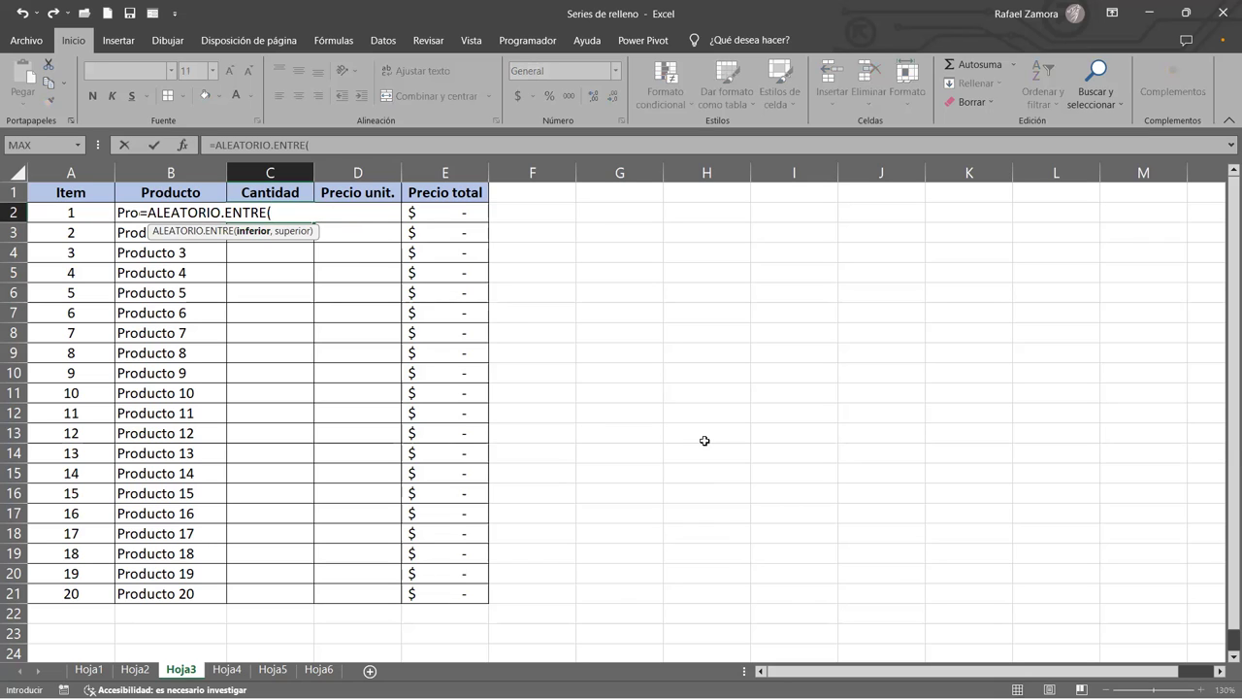
{"action": "type", "text": "20"}
{"action": "type", "text": ","}
{"action": "type", "text": "80"}
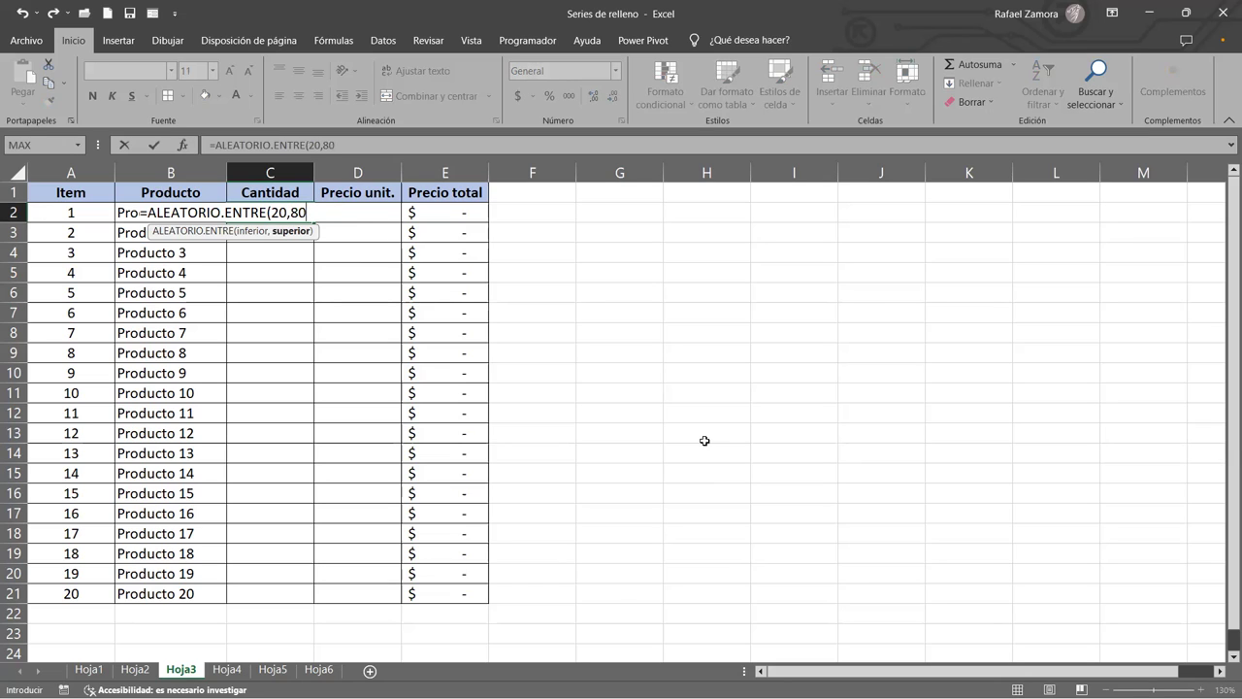
{"action": "type", "text": ")"}
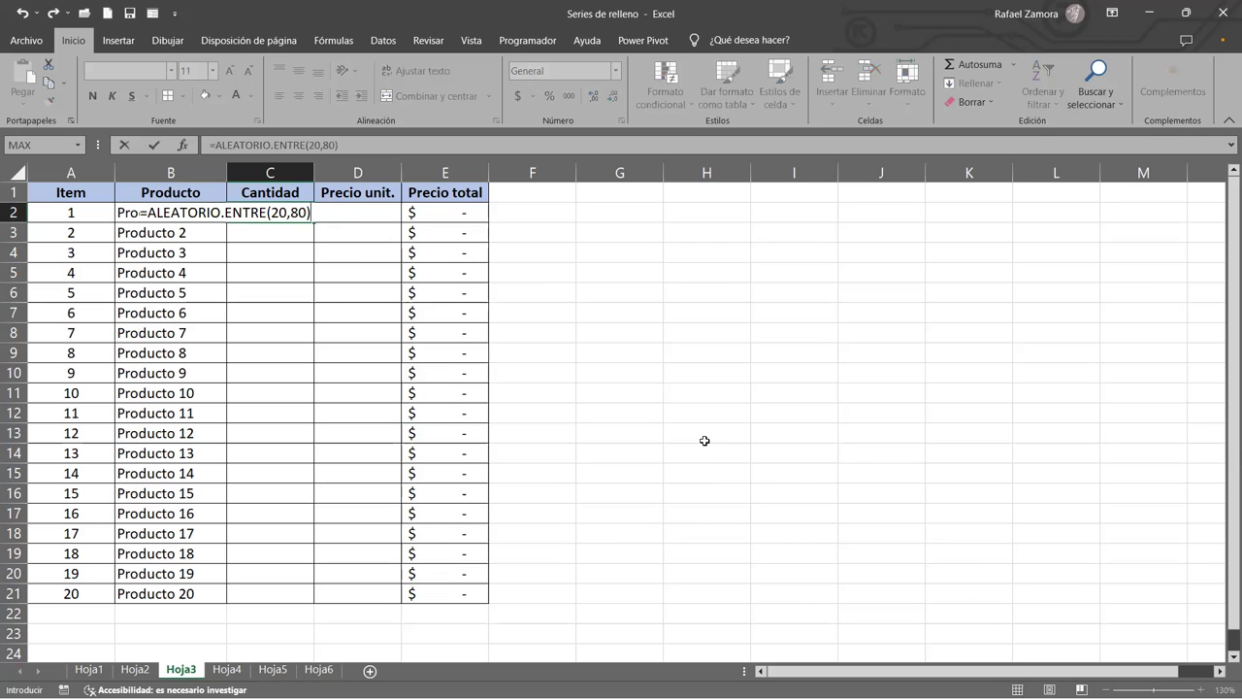
{"action": "key", "text": "Return"}
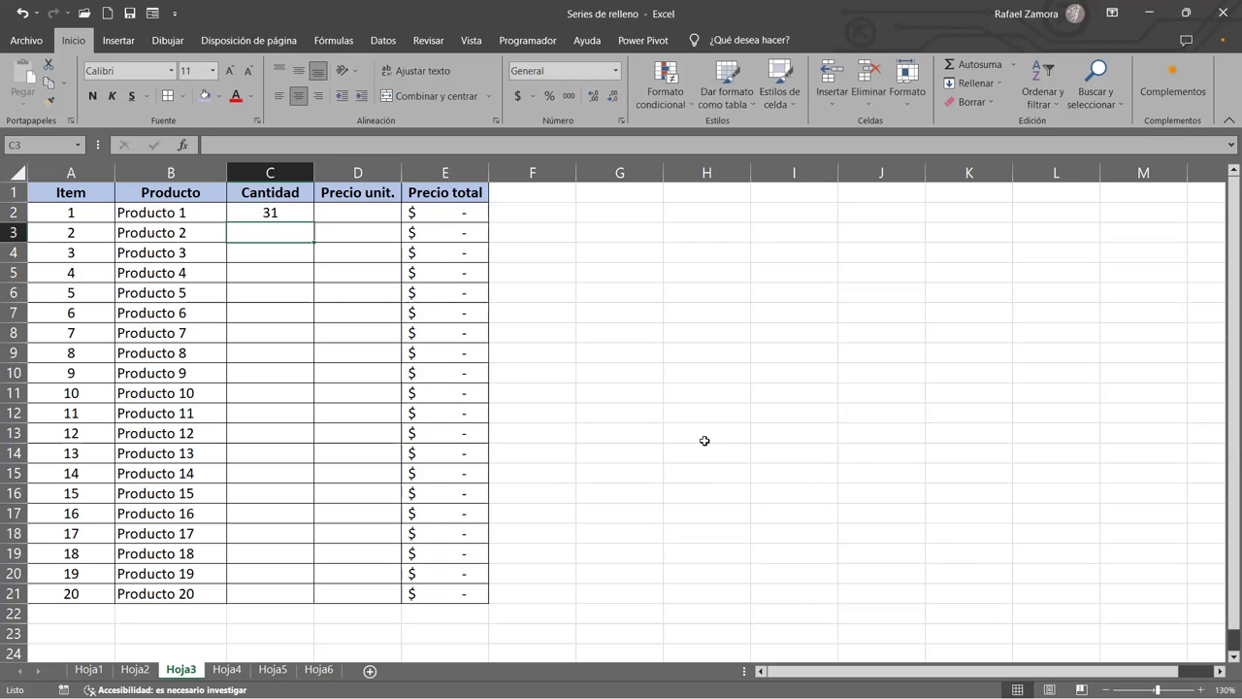
{"action": "left_click", "coordinate": [291, 205]}
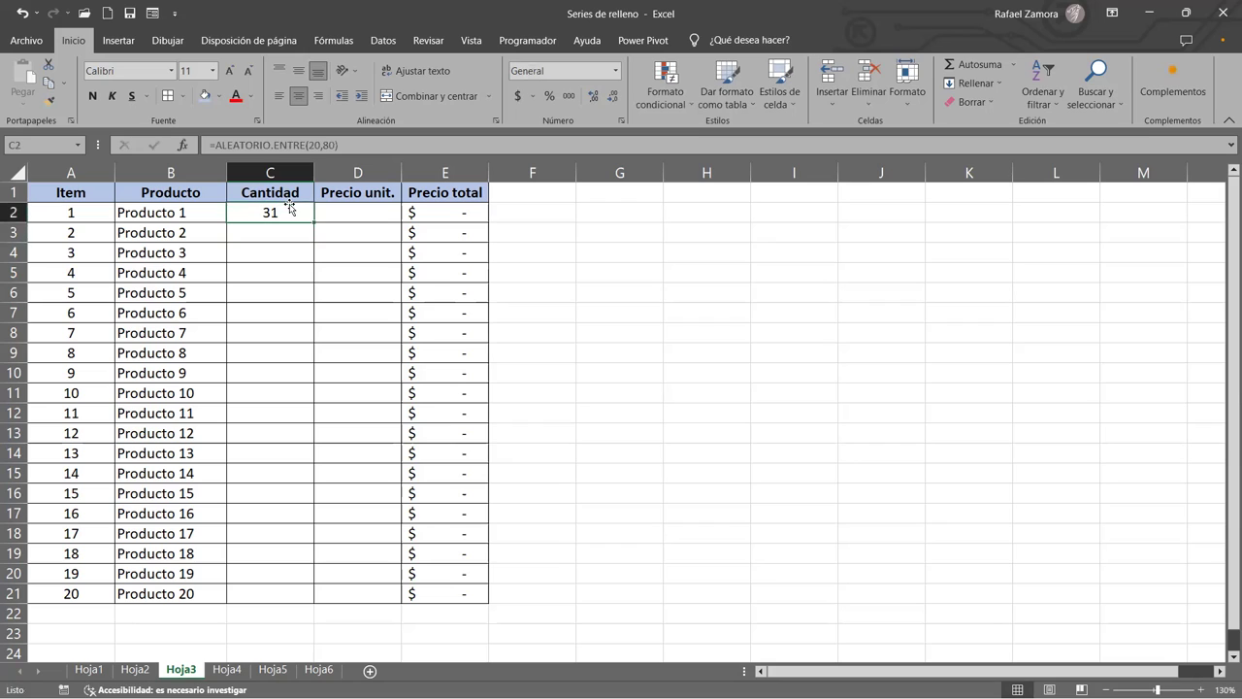
{"action": "left_click_drag", "start_coordinate": [307, 225], "coordinate": [322, 605]}
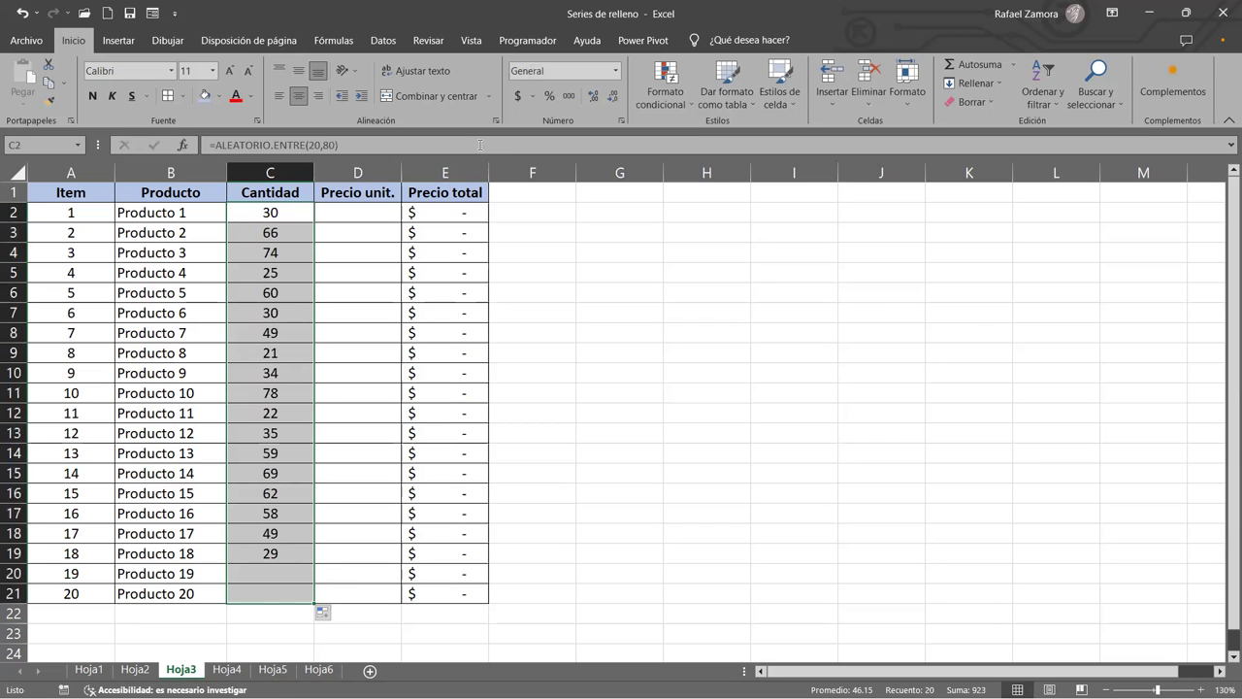
Enter =ALEATORIO.ENTRE(10,50) in D2 and fill it down to D21.
{"action": "left_click", "coordinate": [390, 210]}
{"action": "type", "text": "="}
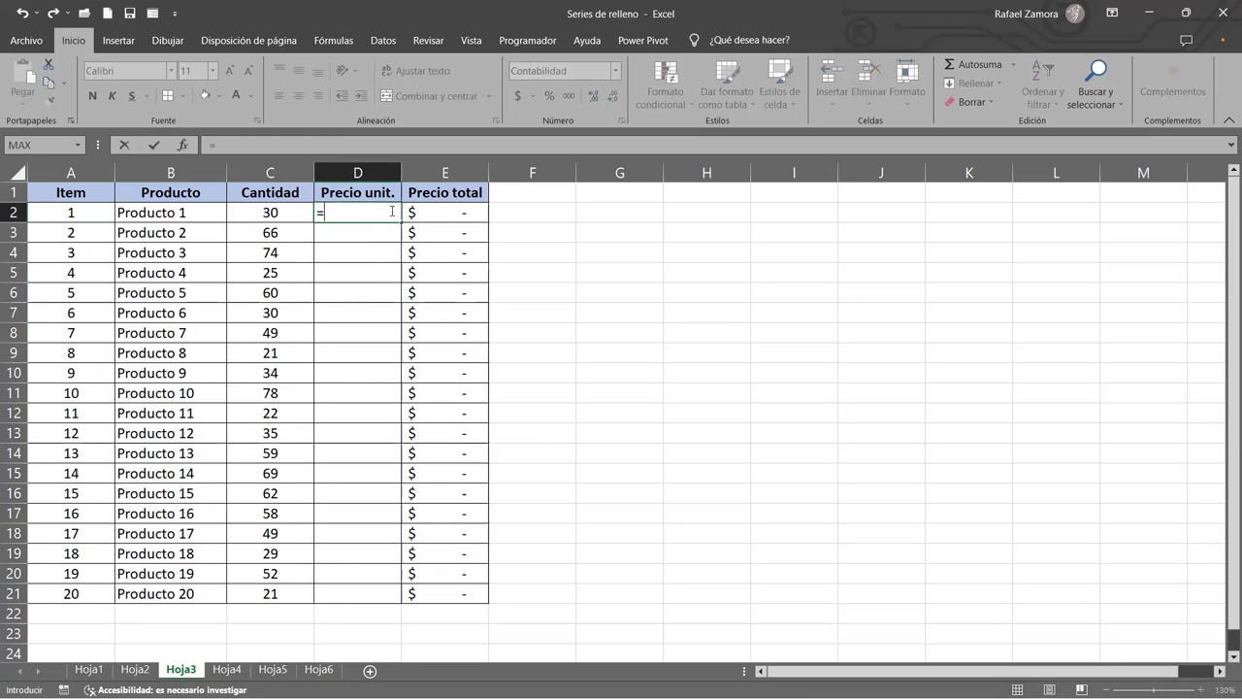
{"action": "type", "text": "ale"}
{"action": "key", "text": "Down"}
{"action": "key", "text": "Tab"}
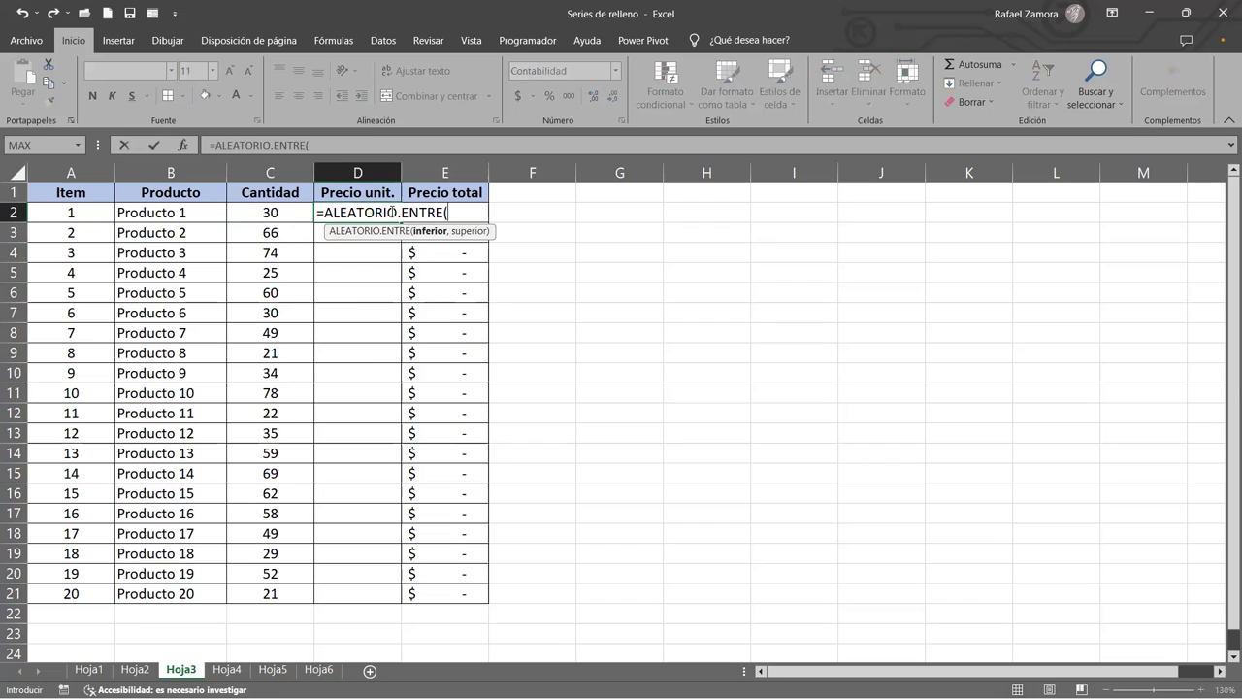
{"action": "type", "text": "10,"}
{"action": "type", "text": "50)"}
{"action": "key", "text": "Return"}
{"action": "key", "text": "Up"}
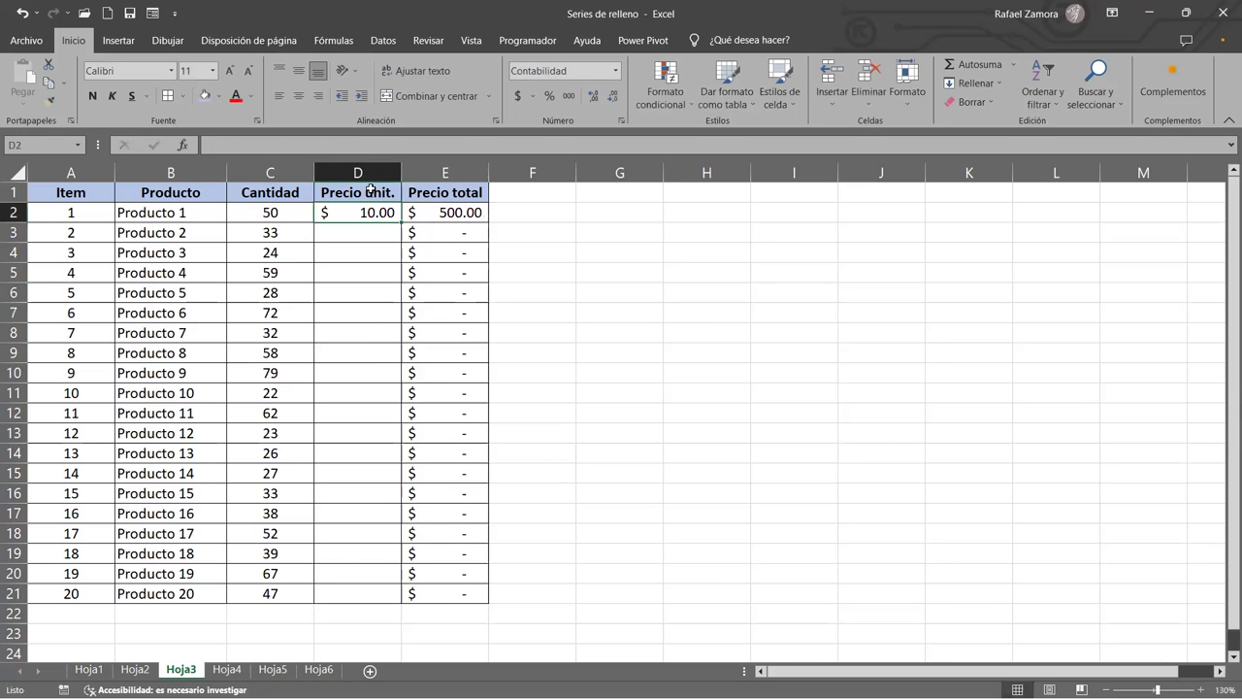
{"action": "key", "text": "shift+F10"}
{"action": "key", "text": "Escape"}
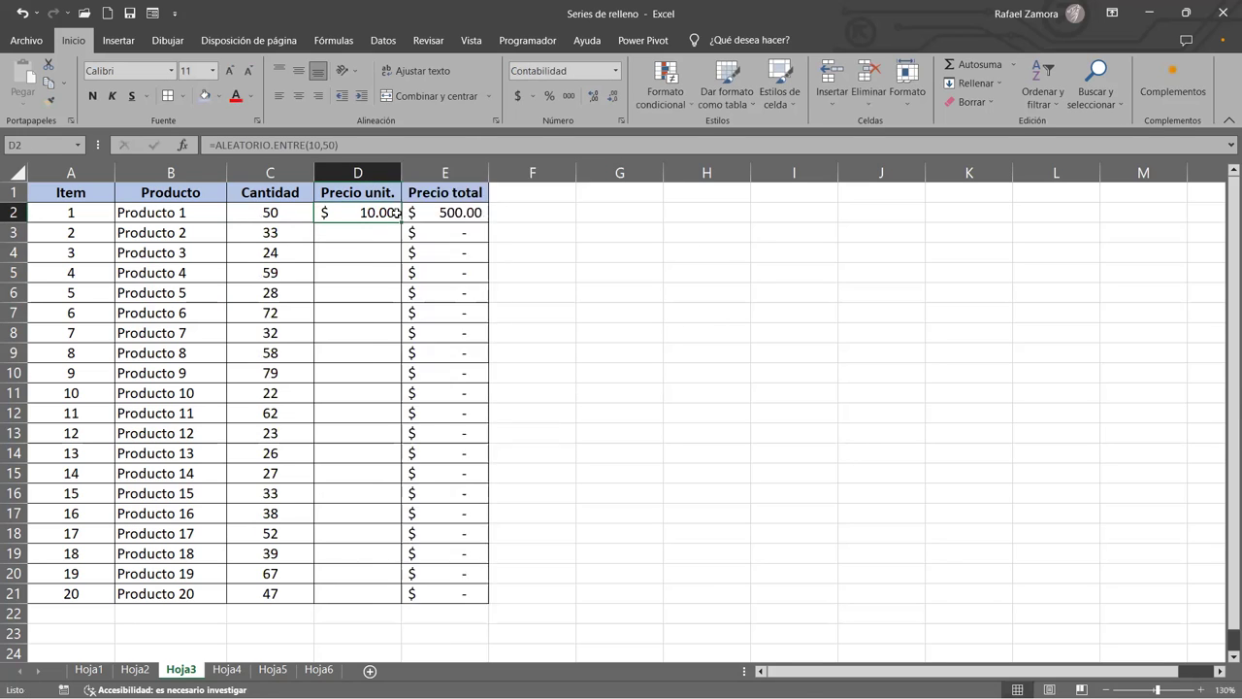
{"action": "left_click_drag", "start_coordinate": [400, 222], "coordinate": [397, 599]}
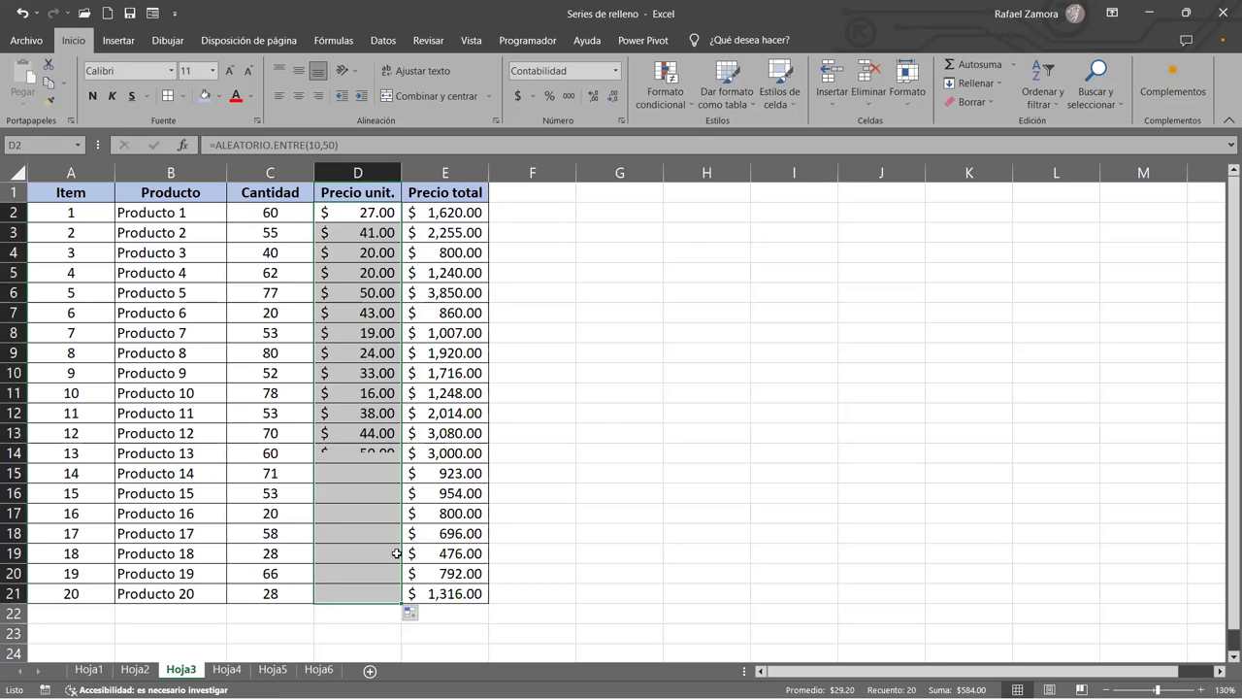
{"action": "left_click", "coordinate": [601, 419]}
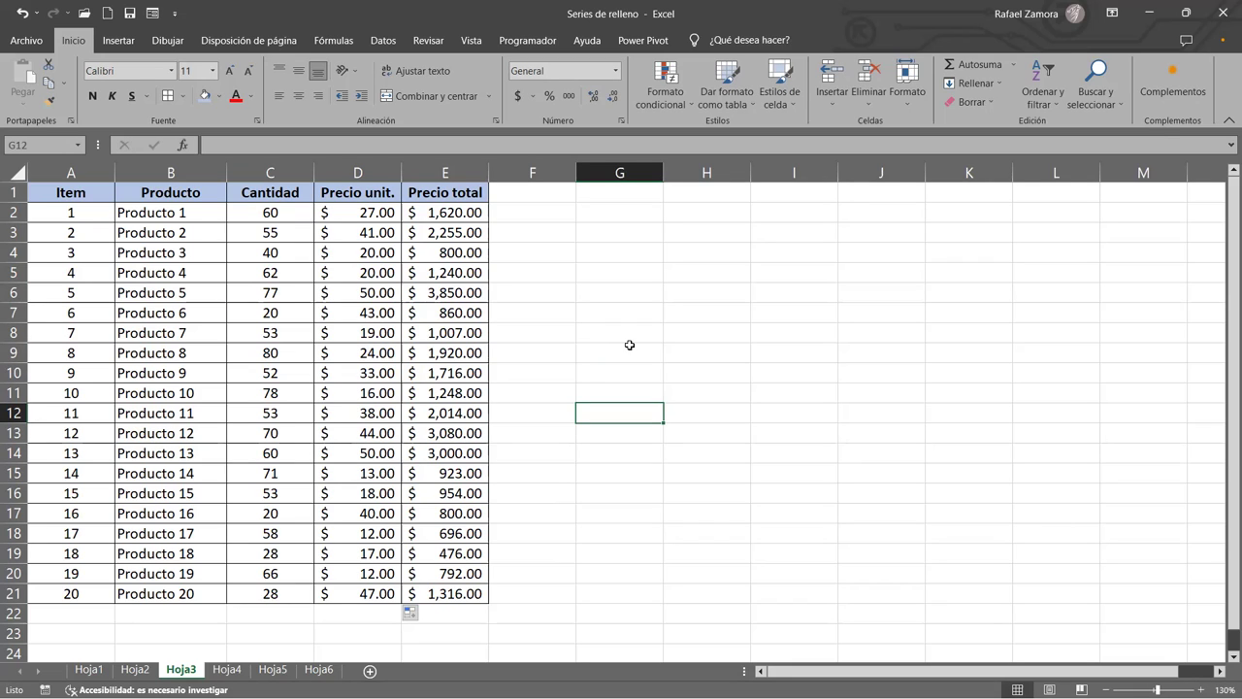
Copy C2:D21 and paste it back over itself as values.
{"action": "left_click", "coordinate": [667, 333]}
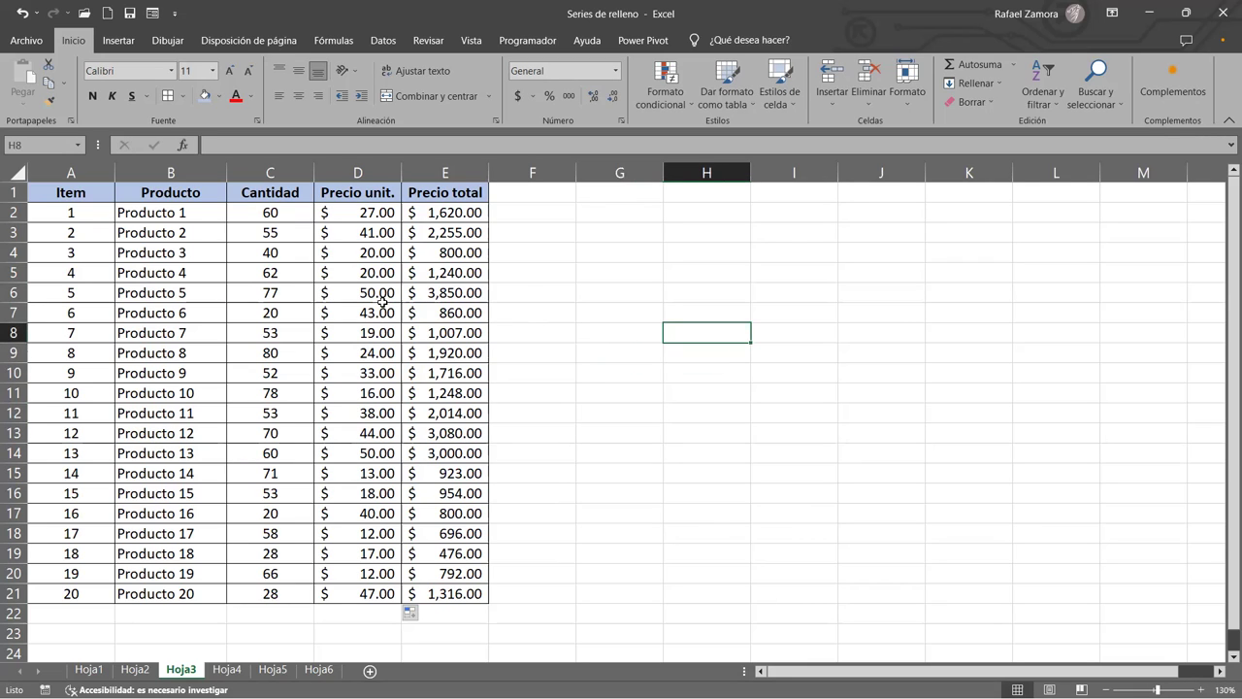
{"action": "left_click", "coordinate": [278, 210]}
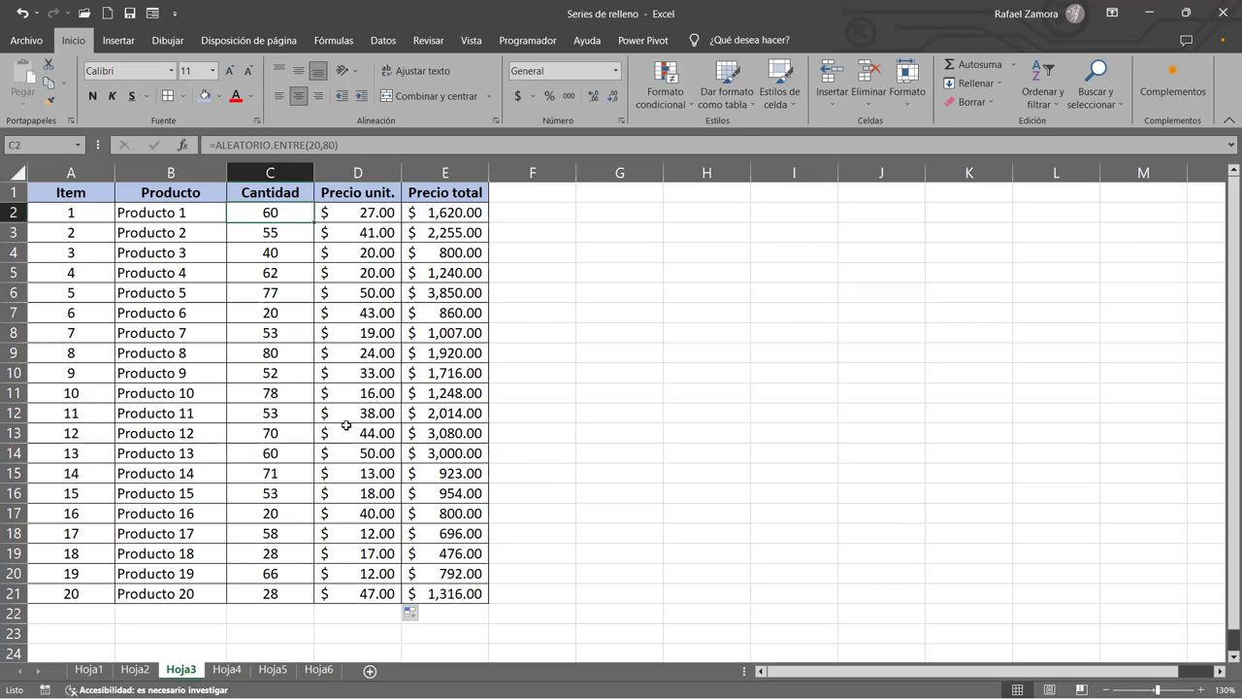
{"action": "left_click", "coordinate": [369, 595]}
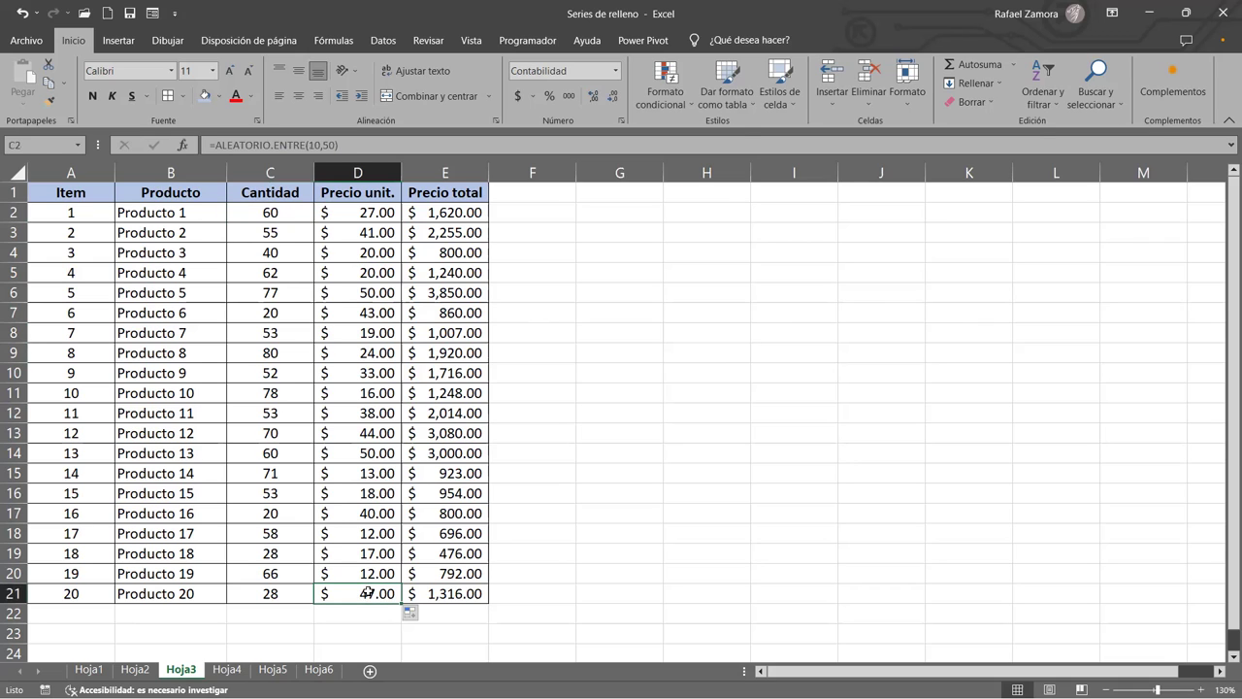
{"action": "left_click", "coordinate": [292, 208]}
{"action": "left_click", "coordinate": [380, 588], "text": "shift"}
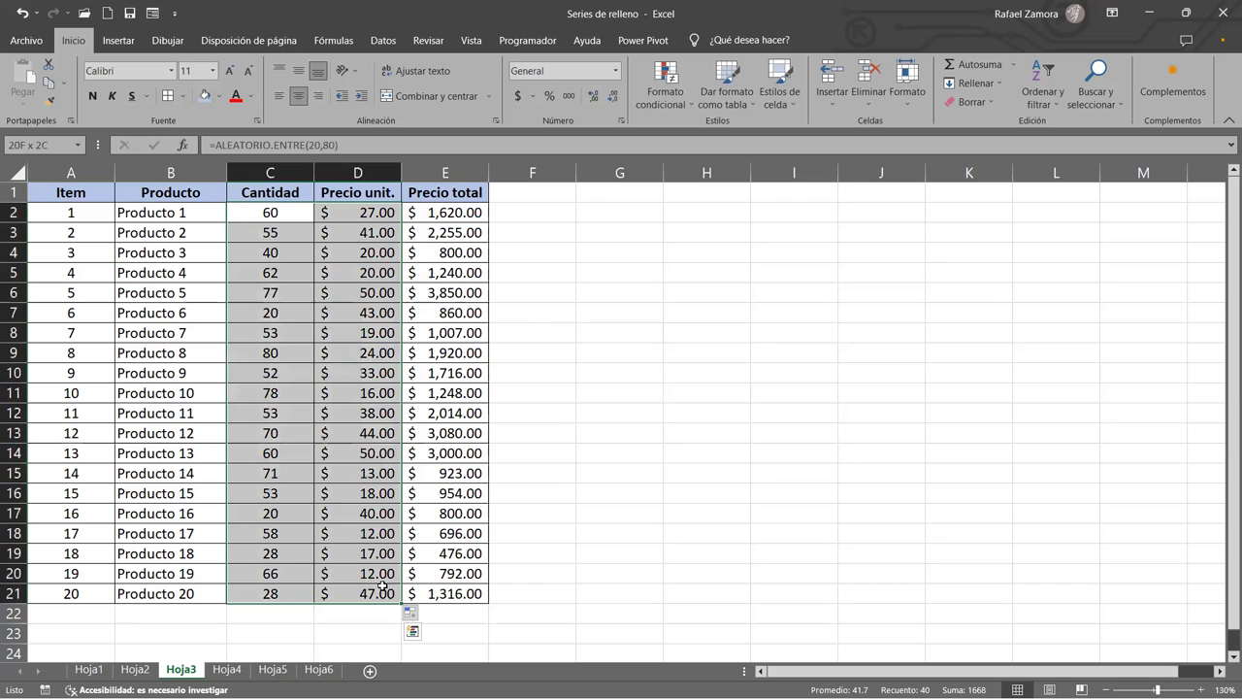
{"action": "key", "text": "ctrl+c"}
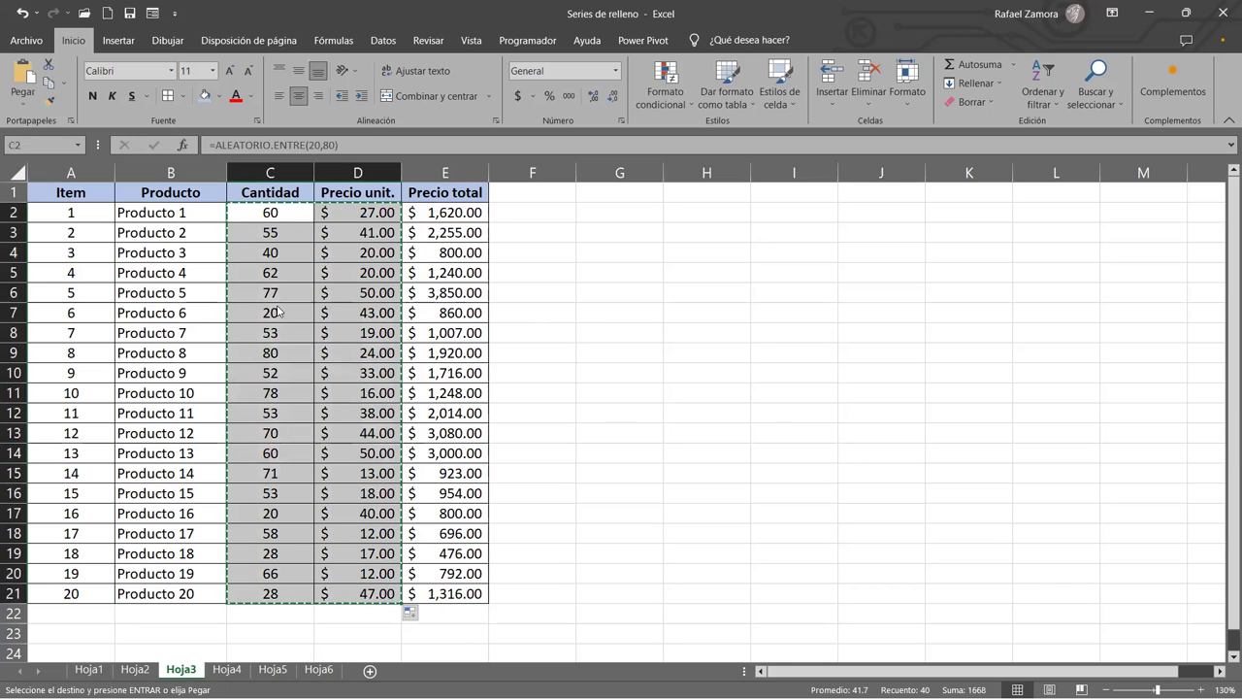
{"action": "right_click", "coordinate": [279, 307]}
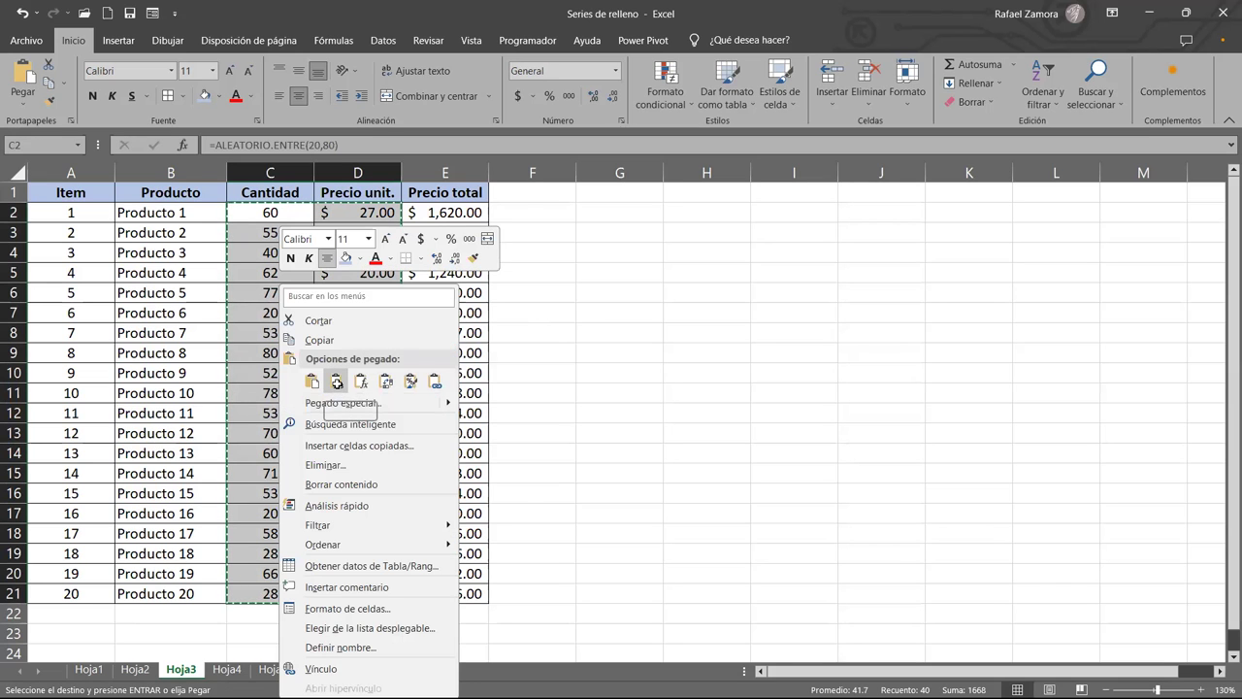
{"action": "left_click", "coordinate": [683, 410]}
{"action": "left_click_drag", "start_coordinate": [648, 314], "coordinate": [658, 332]}
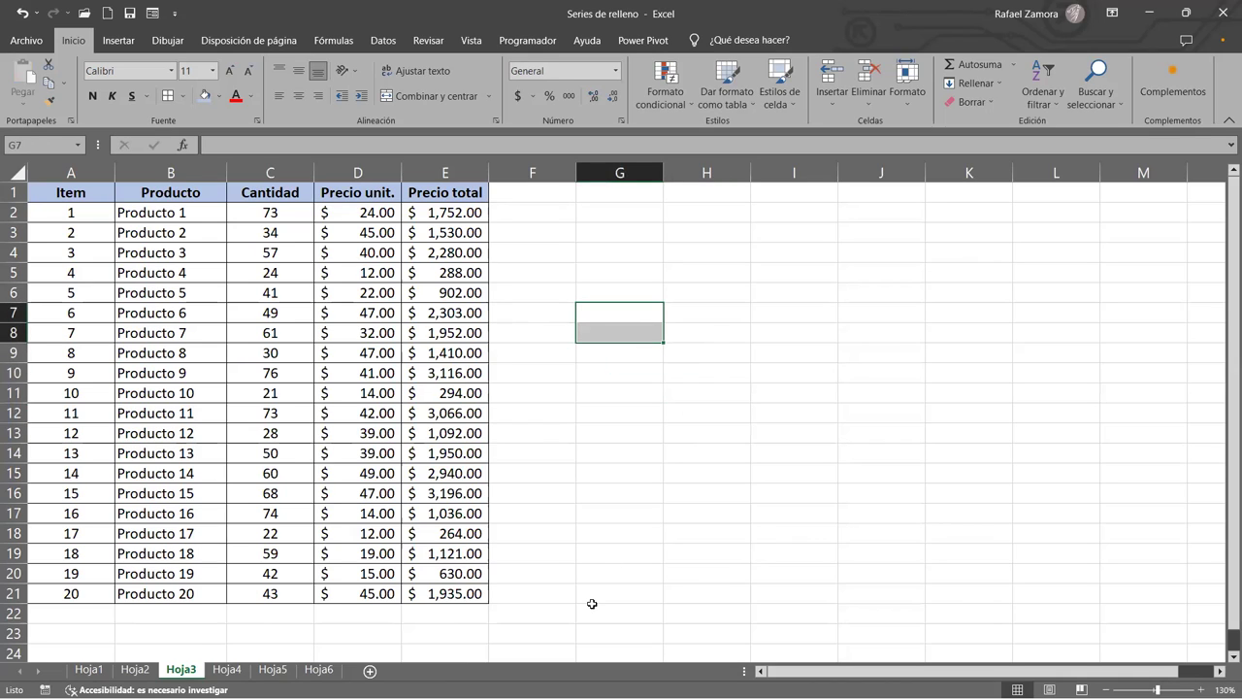
{"action": "left_click", "coordinate": [433, 610]}
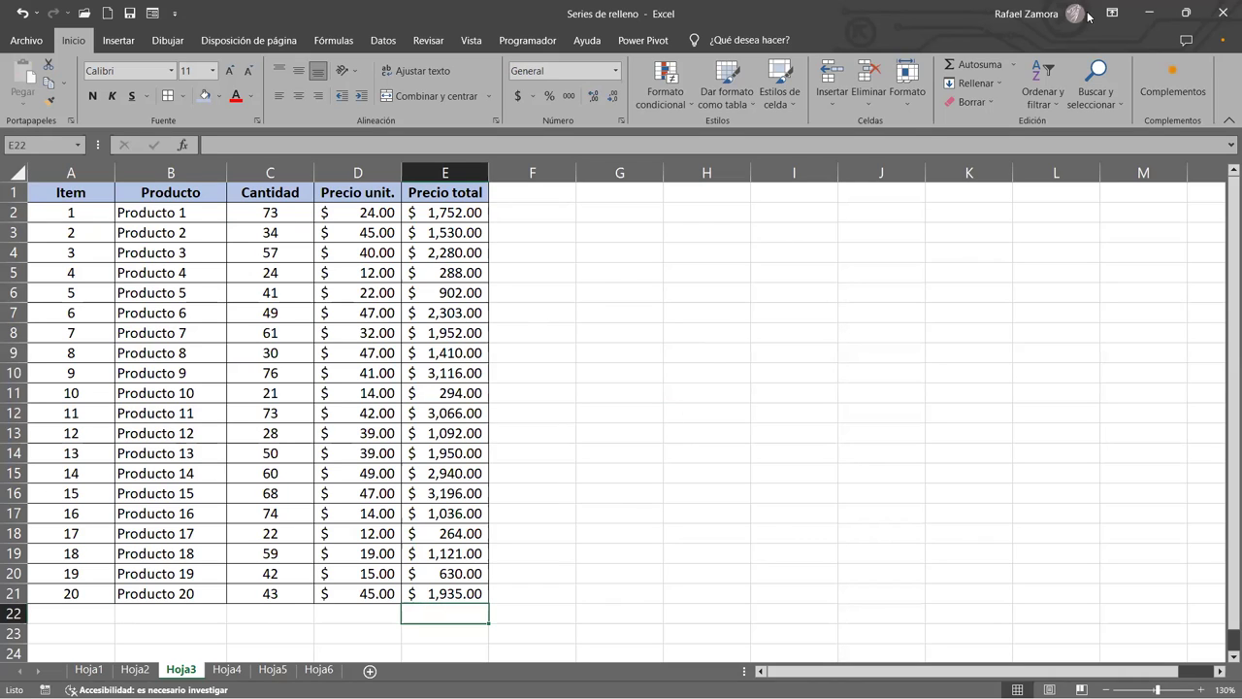
AutoSum E2:E21 into E22 as the grand total.
{"action": "left_click", "coordinate": [985, 67]}
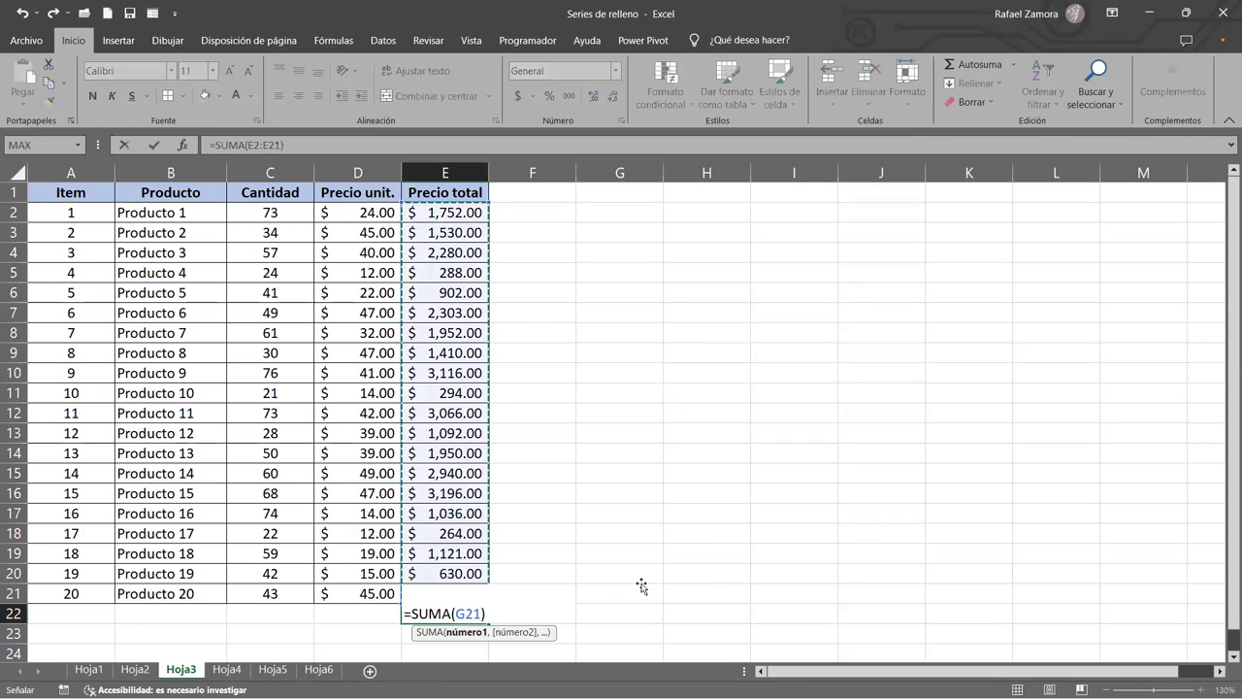
{"action": "left_click", "coordinate": [640, 587]}
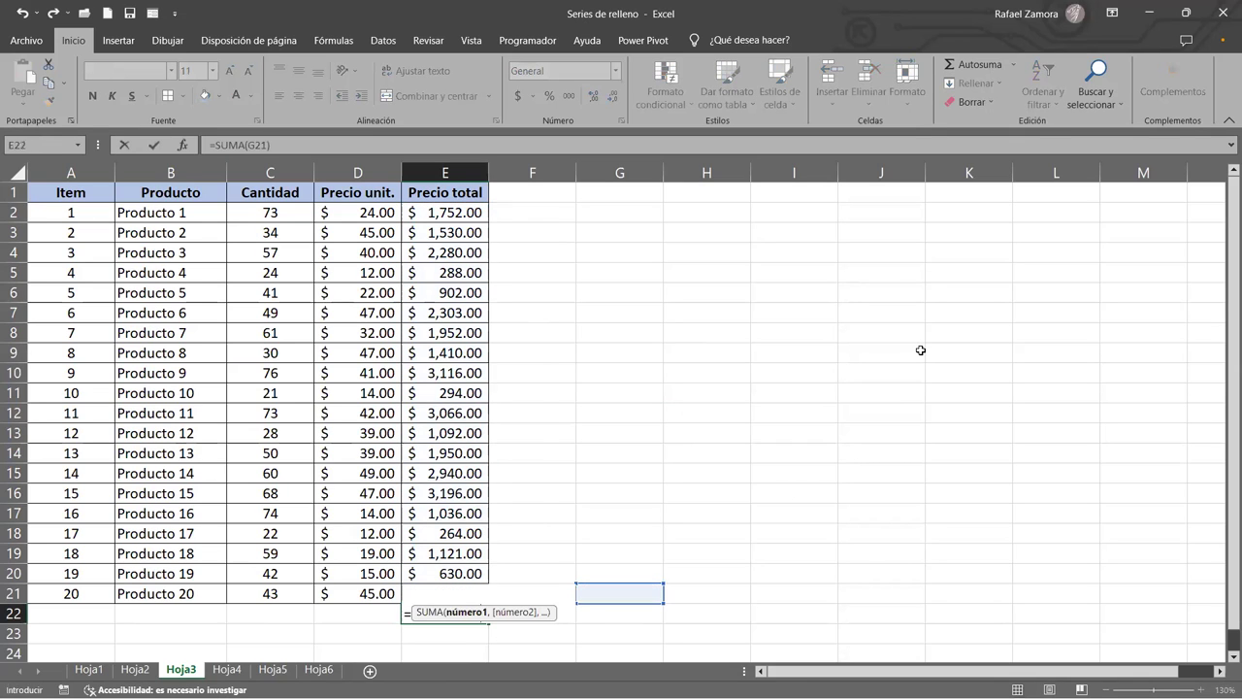
{"action": "key", "text": "Escape"}
{"action": "left_click", "coordinate": [980, 65]}
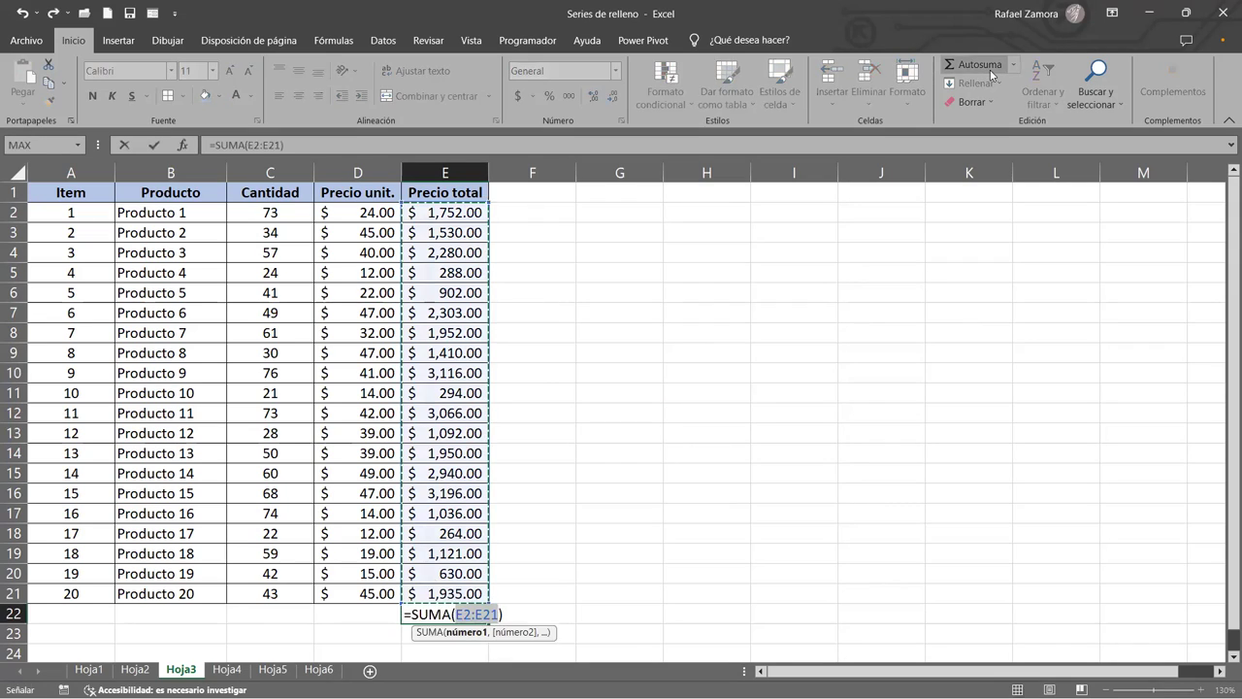
{"action": "key", "text": "Return"}
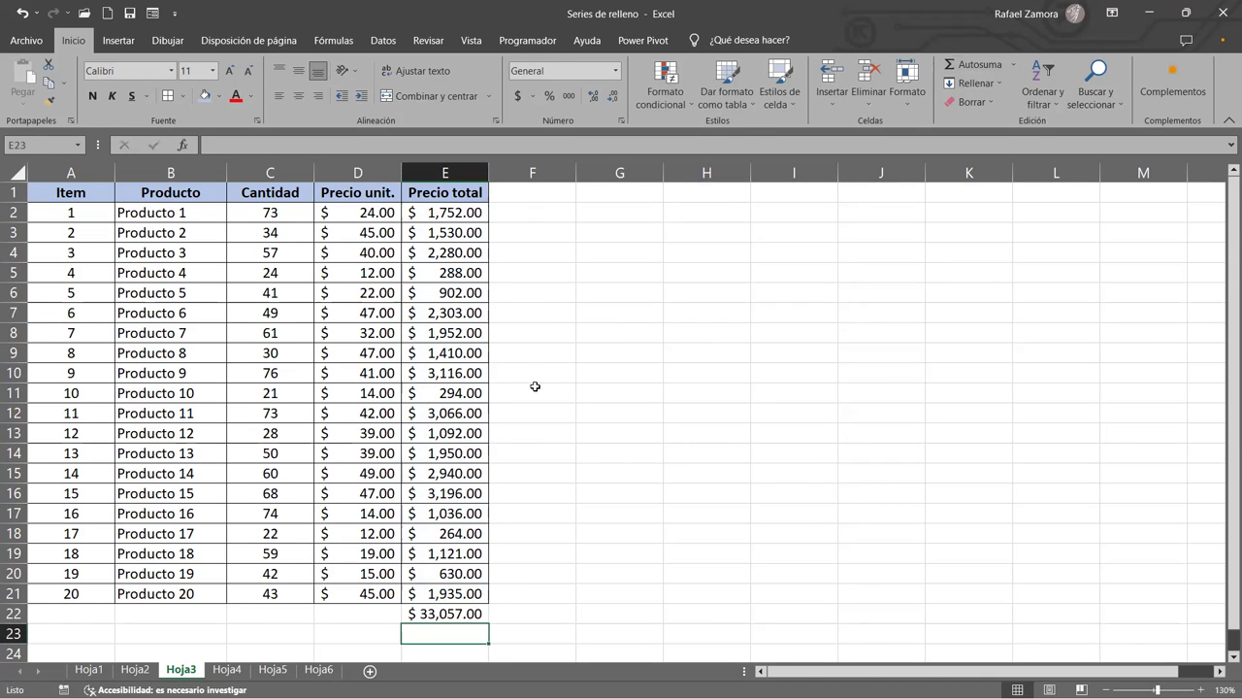
Colour the E22 grand total red.
{"action": "left_click", "coordinate": [460, 615]}
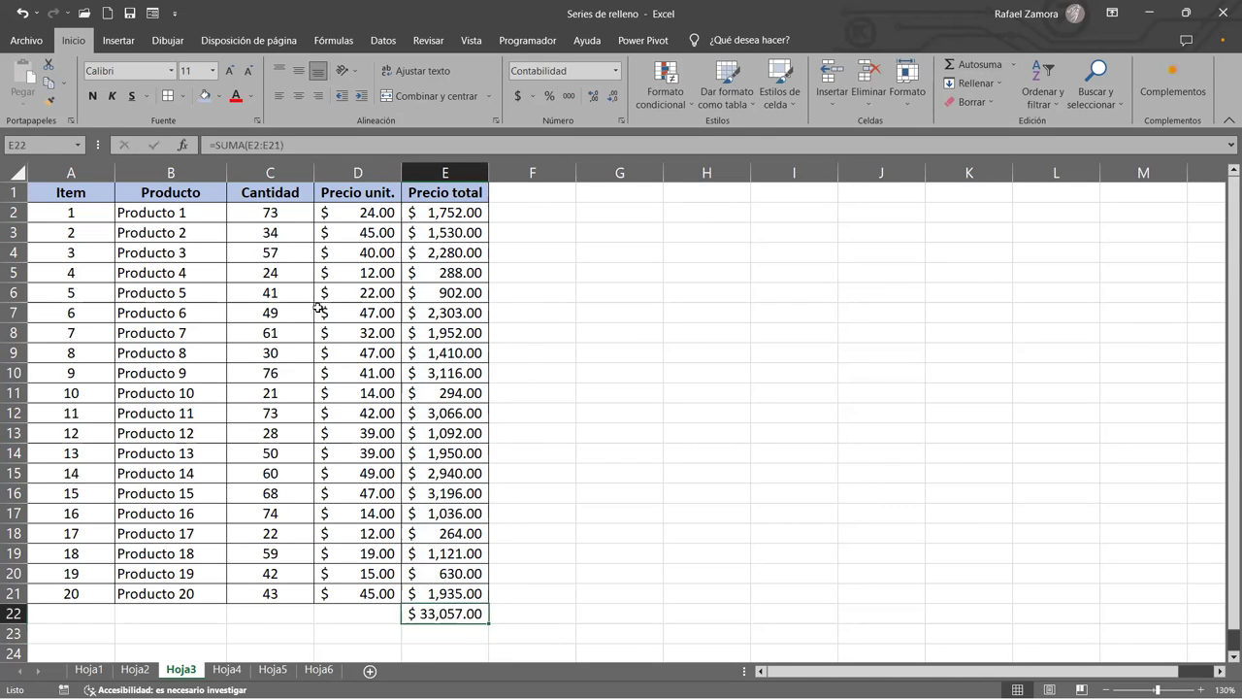
{"action": "left_click", "coordinate": [235, 96]}
{"action": "left_click", "coordinate": [644, 492]}
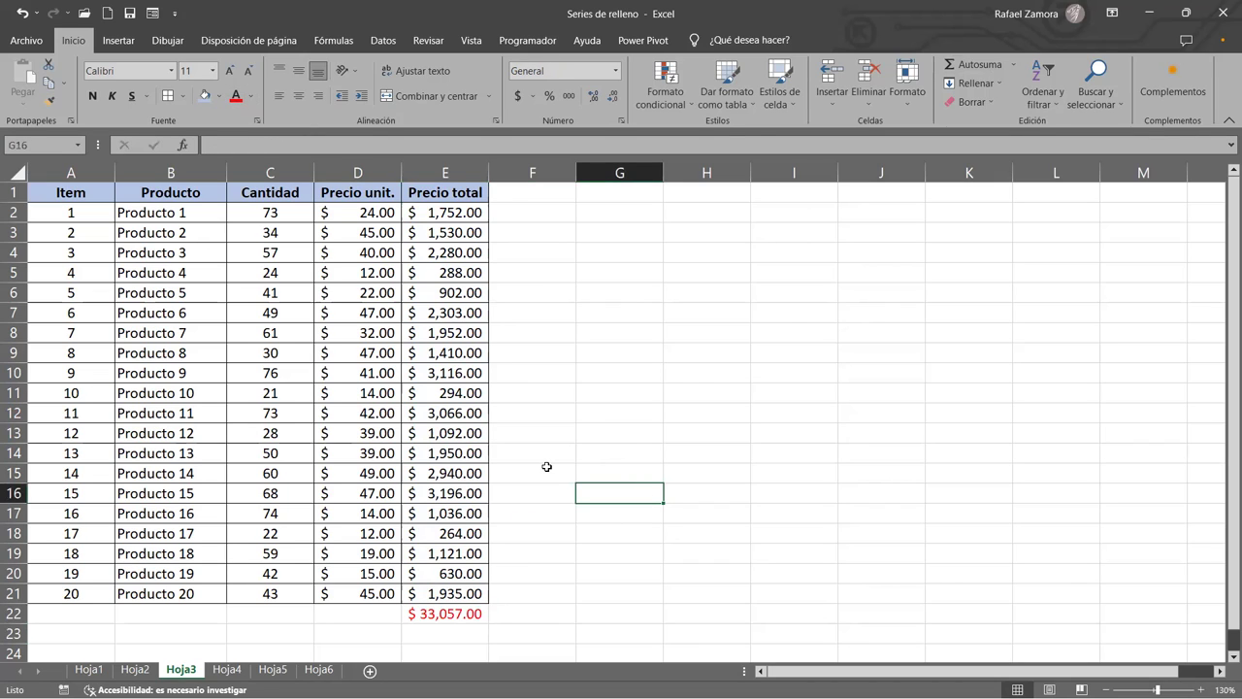
{"action": "left_click", "coordinate": [396, 255]}
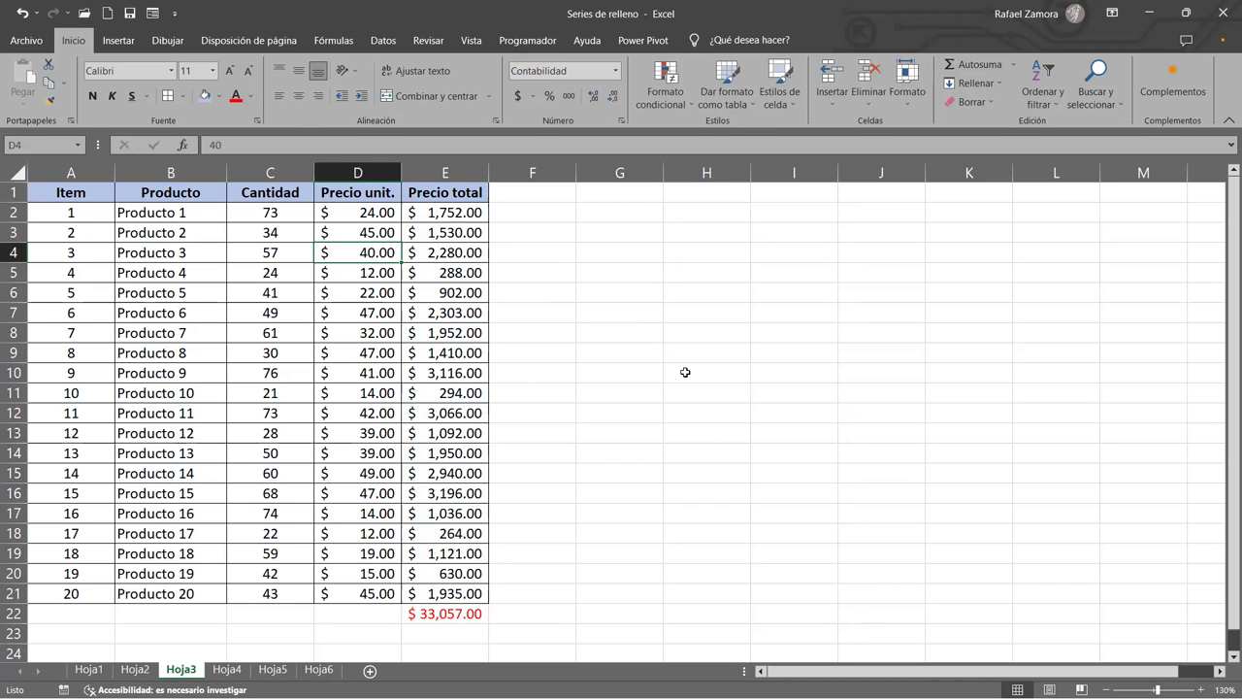
{"action": "left_click", "coordinate": [893, 415]}
{"action": "left_click", "coordinate": [829, 365]}
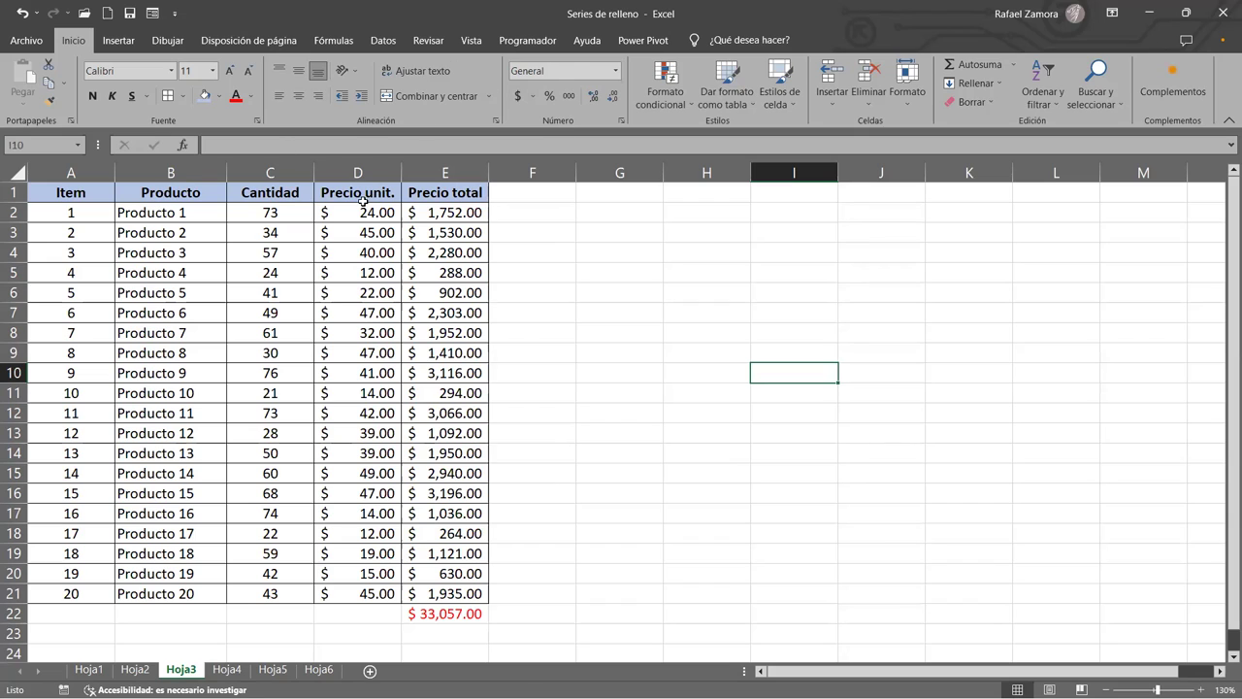
{"action": "left_click_drag", "start_coordinate": [278, 209], "coordinate": [338, 593]}
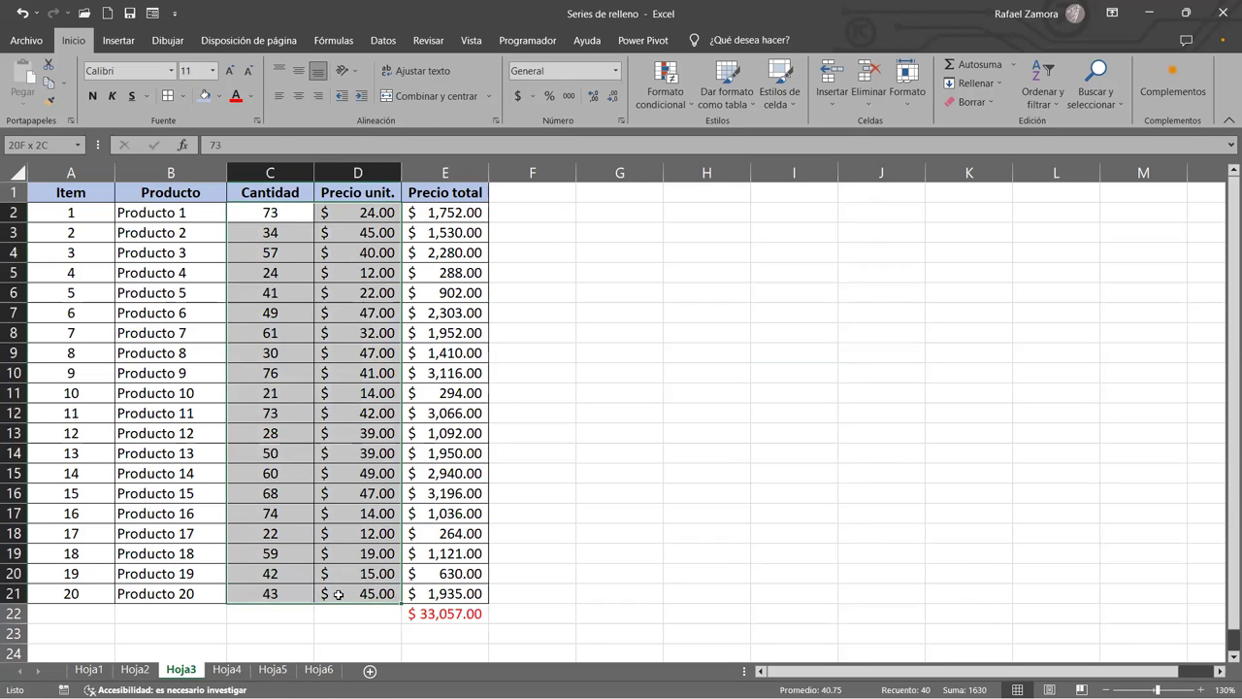
{"action": "key", "text": "ctrl+c"}
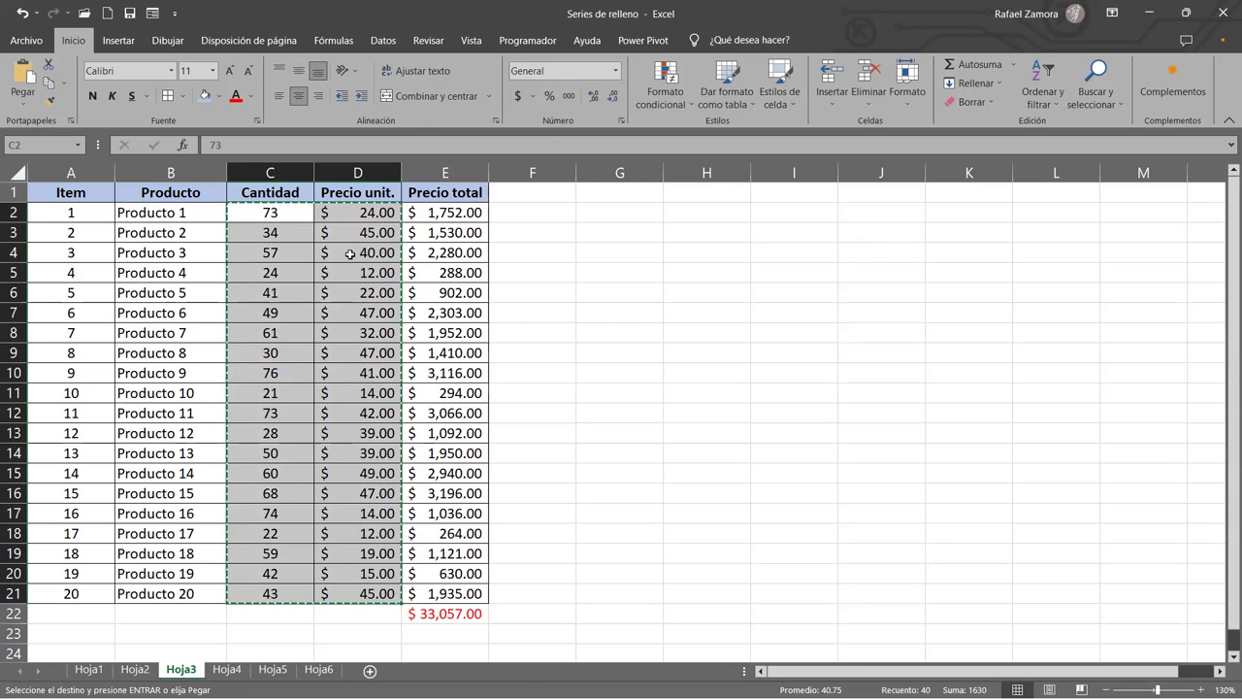
{"action": "right_click", "coordinate": [350, 255]}
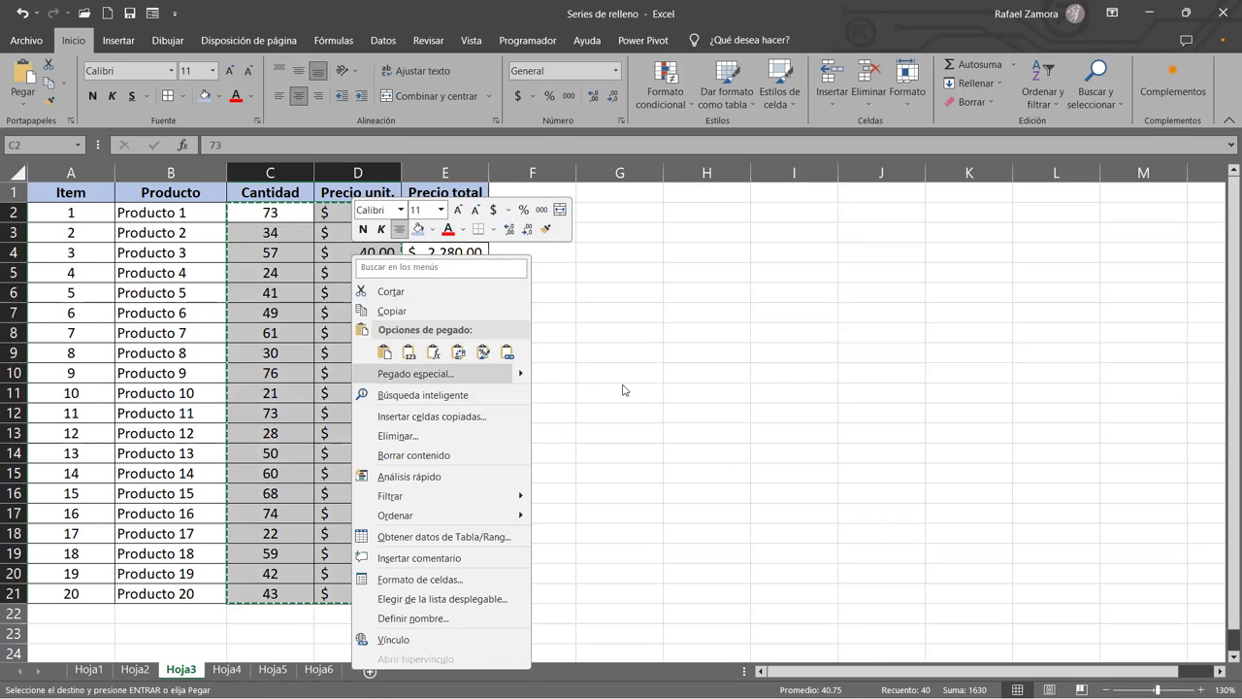
{"action": "left_click", "coordinate": [624, 390]}
{"action": "key", "text": "Escape"}
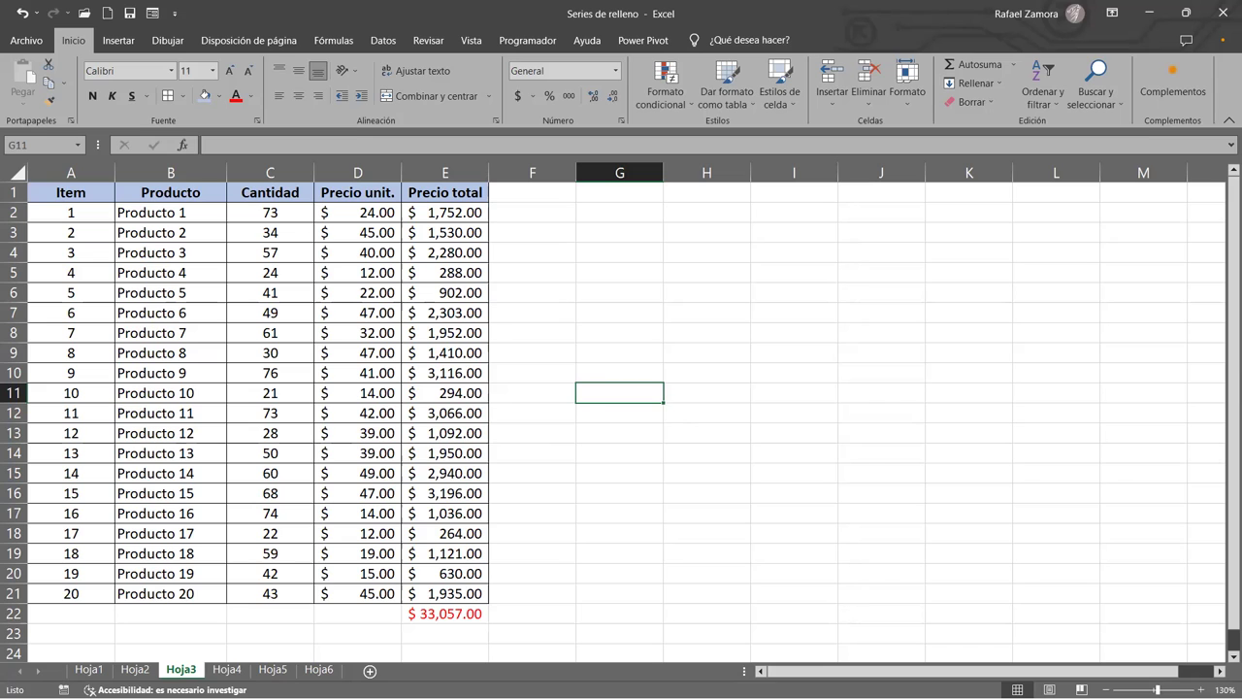
On Hoja4, drag the CUADRO DE NOTAS picture left and down to start near cell B3.
{"action": "left_click", "coordinate": [227, 670]}
{"action": "left_click", "coordinate": [762, 308]}
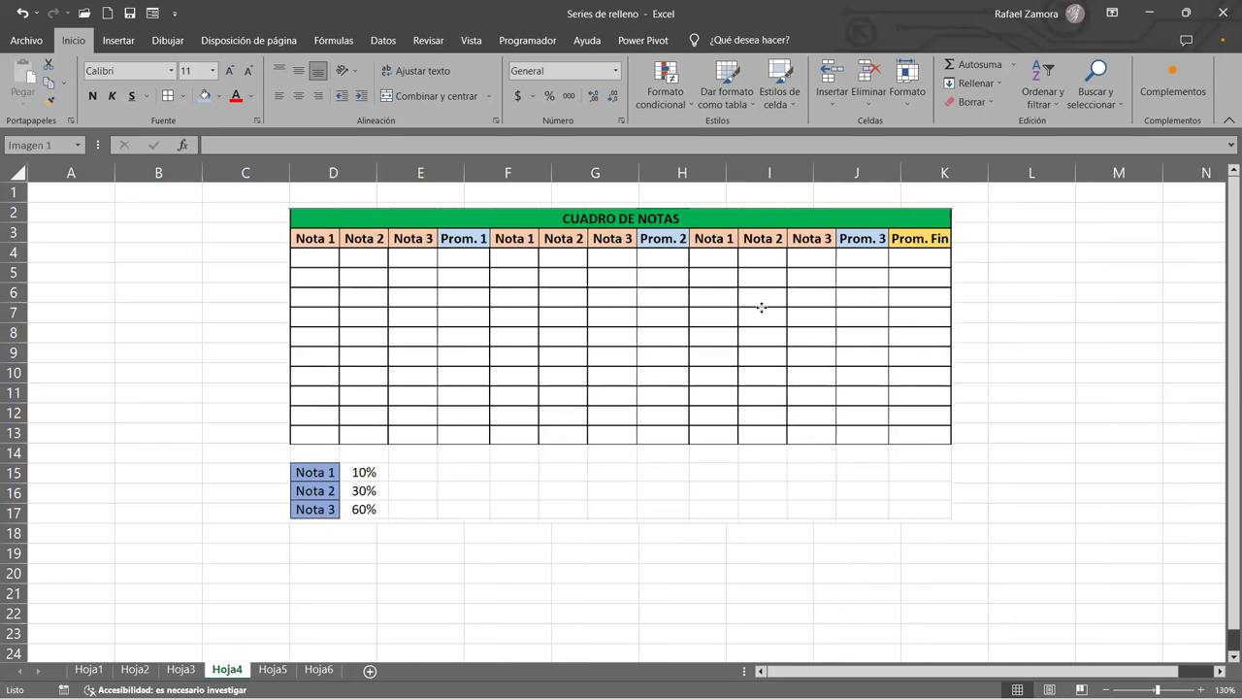
{"action": "left_click_drag", "start_coordinate": [761, 308], "coordinate": [592, 339]}
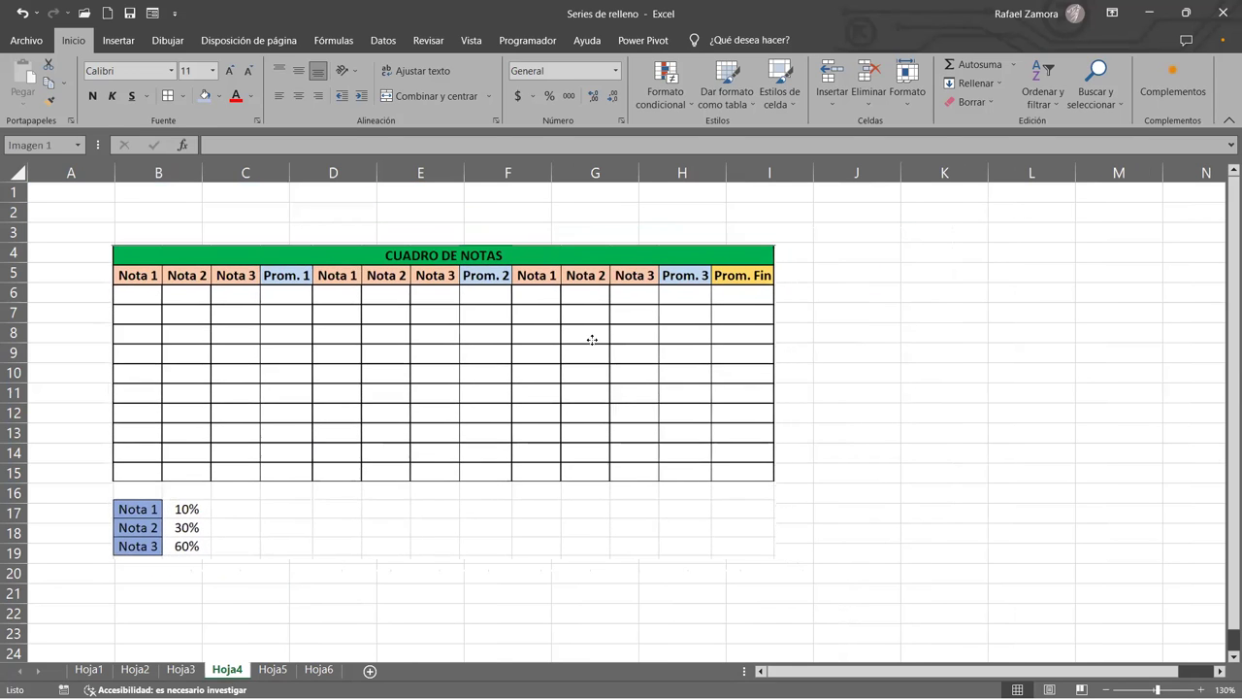
{"action": "left_click", "coordinate": [887, 398]}
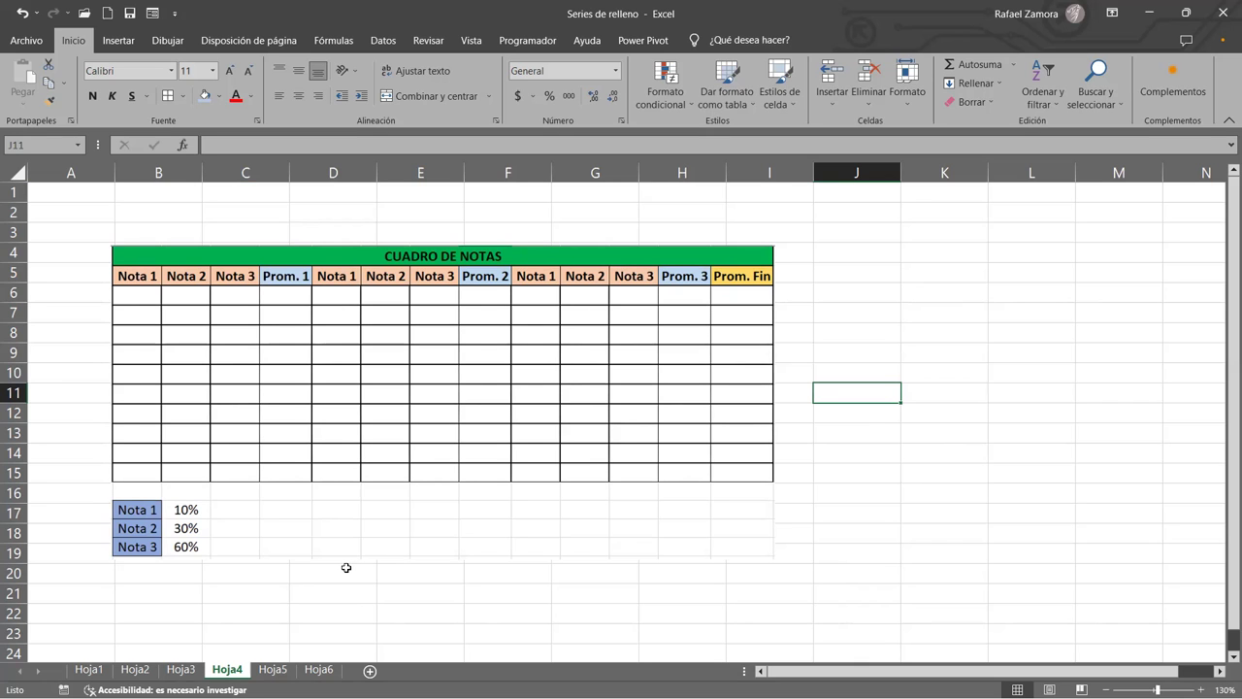
{"action": "mouse_move", "coordinate": [261, 327]}
{"action": "left_mouse_down"}
{"action": "mouse_move", "coordinate": [279, 316]}
{"action": "mouse_move", "coordinate": [266, 313]}
{"action": "left_mouse_up"}
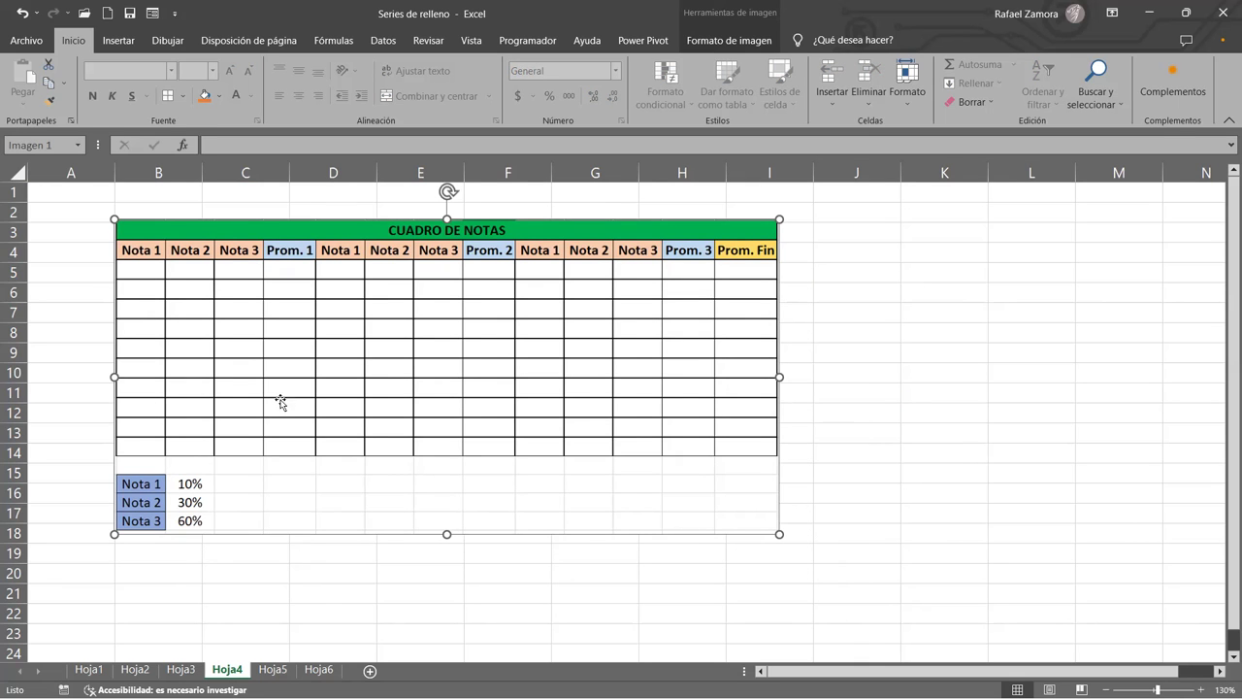
{"action": "left_click", "coordinate": [886, 347]}
Drag the CUADRO DE NOTAS picture right and up so its top-left corner lands on C2.
{"action": "left_click_drag", "start_coordinate": [566, 356], "coordinate": [655, 353]}
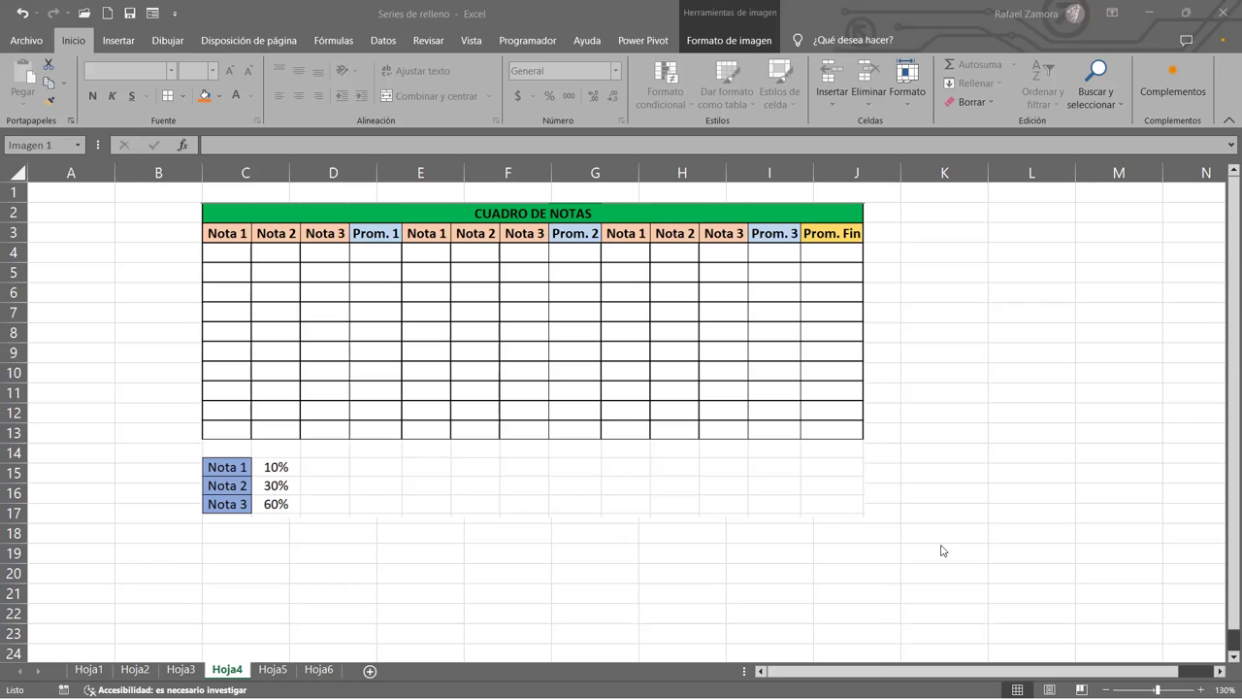
{"action": "left_click", "coordinate": [534, 412]}
Shift the CUADRO DE NOTAS picture right to around column I, row 4, then select A2.
{"action": "left_click", "coordinate": [665, 366]}
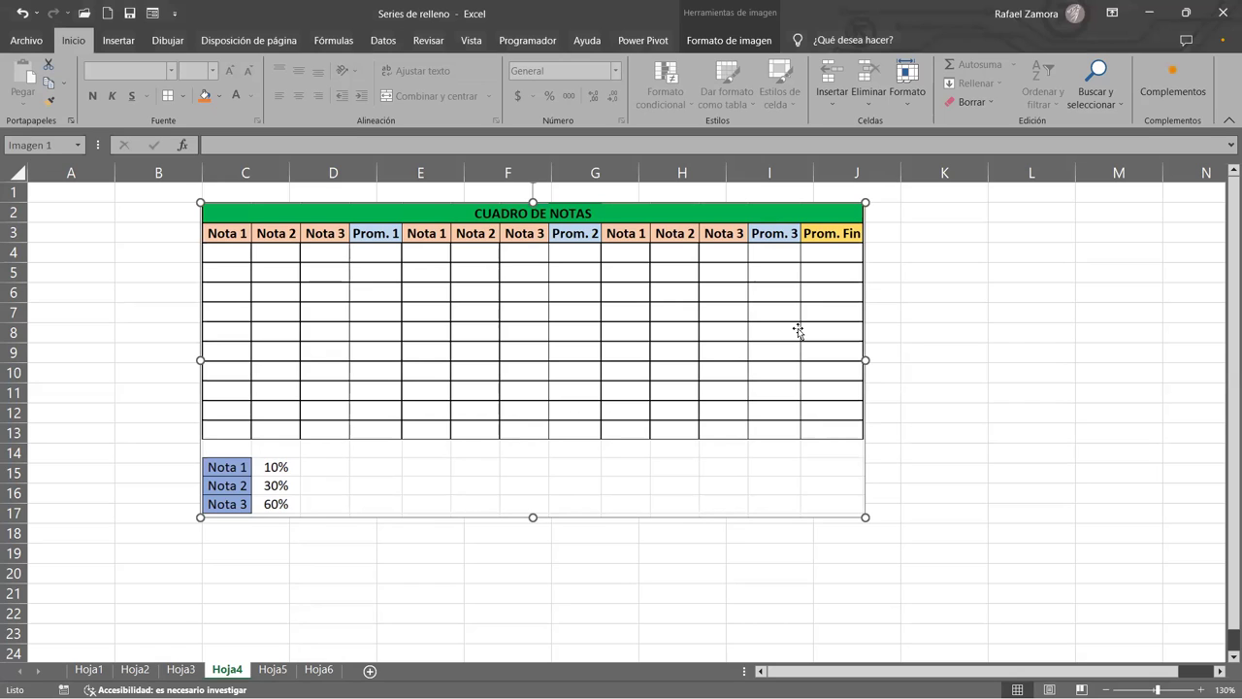
{"action": "mouse_move", "coordinate": [627, 252]}
{"action": "left_mouse_down"}
{"action": "mouse_move", "coordinate": [677, 319]}
{"action": "mouse_move", "coordinate": [655, 371]}
{"action": "mouse_move", "coordinate": [861, 375]}
{"action": "left_mouse_up"}
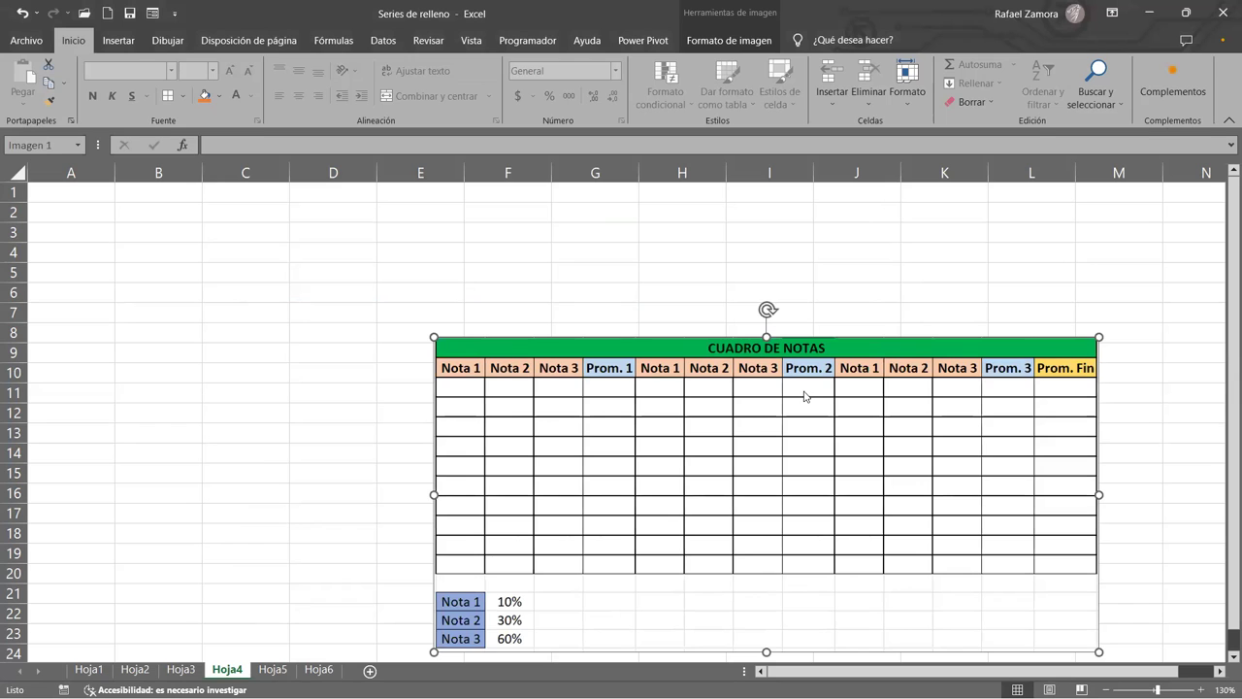
{"action": "left_click_drag", "start_coordinate": [804, 395], "coordinate": [1040, 330]}
{"action": "scroll", "coordinate": [679, 342], "scroll_direction": "down", "scroll_amount": 1}
{"action": "mouse_move", "coordinate": [713, 345]}
{"action": "left_mouse_down"}
{"action": "mouse_move", "coordinate": [833, 322]}
{"action": "mouse_move", "coordinate": [749, 329]}
{"action": "left_mouse_up"}
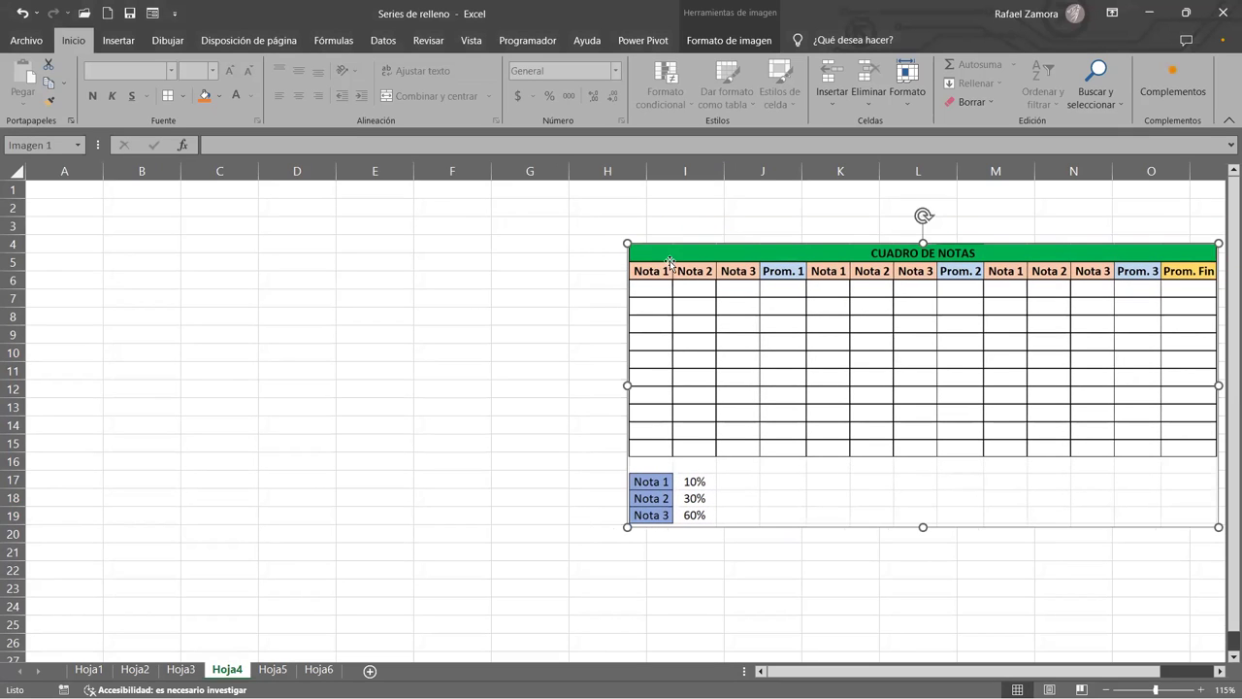
{"action": "left_click", "coordinate": [96, 208]}
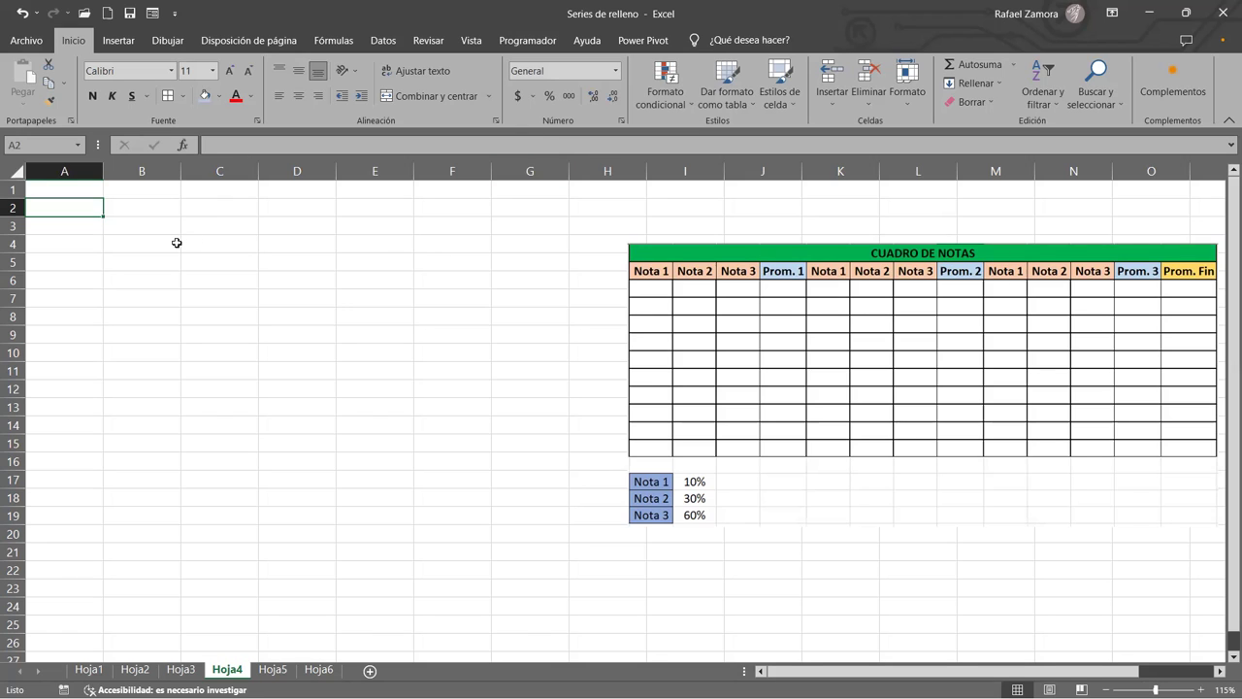
Enter centred headers Nota 1, Nota 2, Nota 3 in A2:C2 and Prom.1 in D2.
{"action": "type", "text": "Nota 1"}
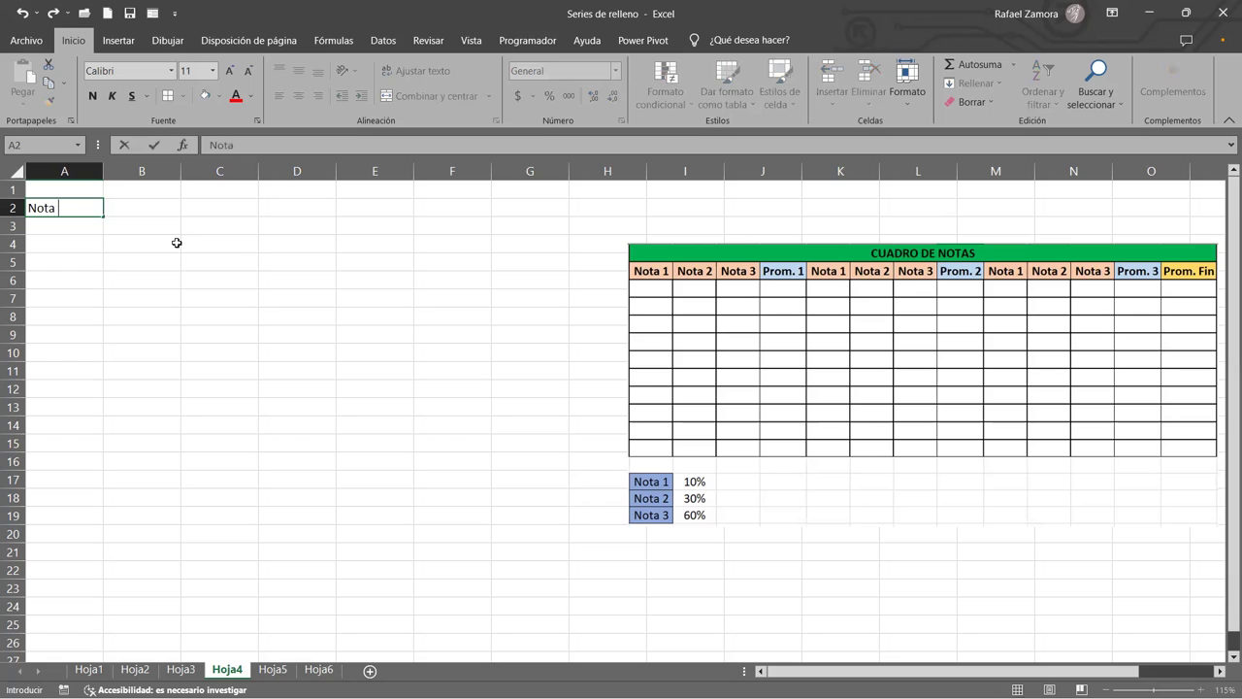
{"action": "key", "text": "Return"}
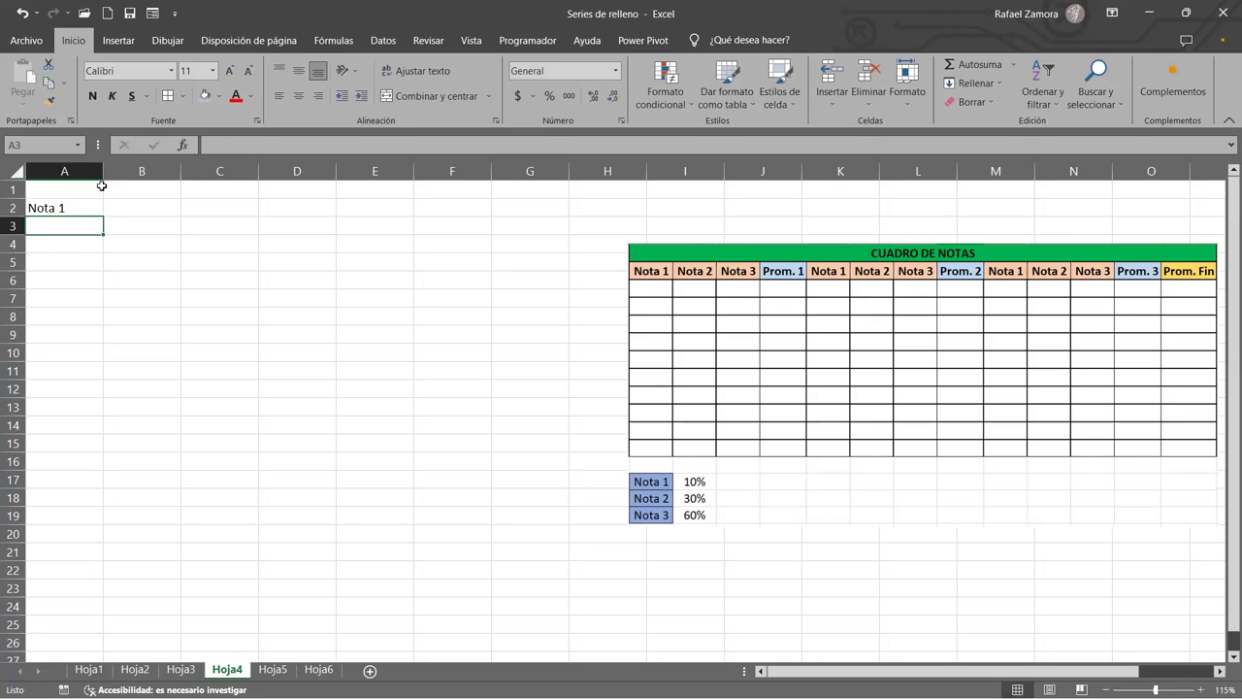
{"action": "left_click", "coordinate": [93, 203]}
{"action": "left_click", "coordinate": [299, 95]}
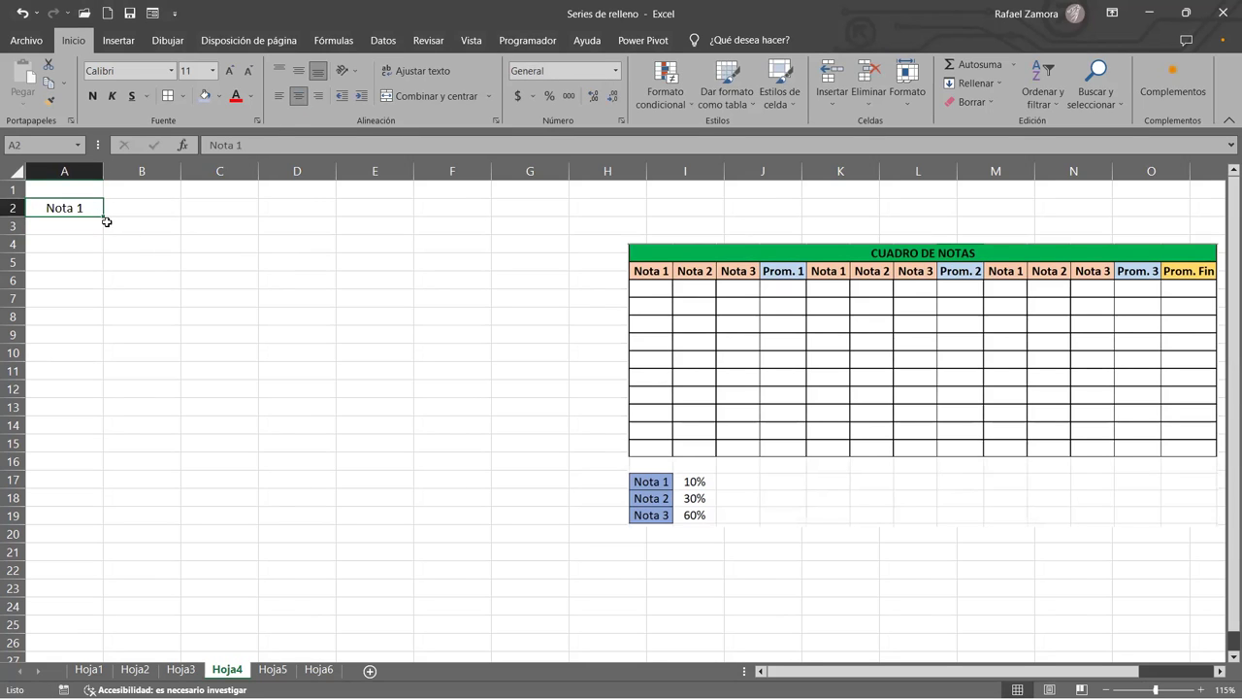
{"action": "left_click_drag", "start_coordinate": [127, 213], "coordinate": [233, 212]}
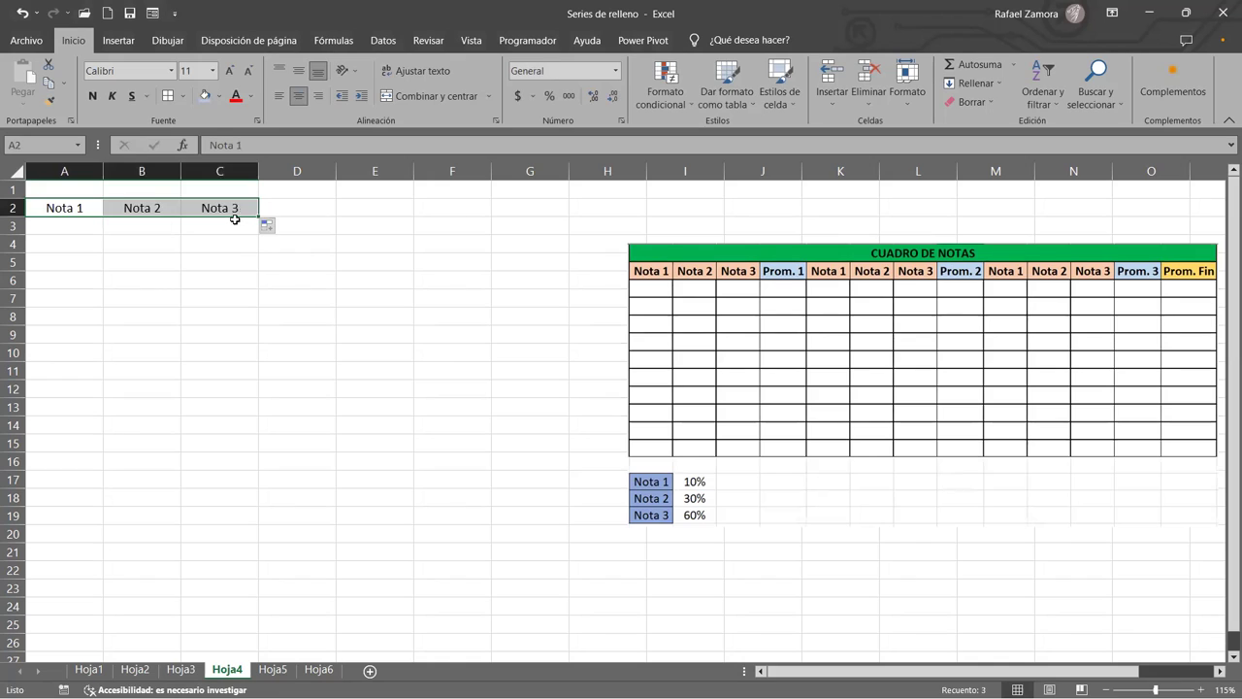
{"action": "left_click", "coordinate": [339, 210]}
{"action": "left_click", "coordinate": [313, 209]}
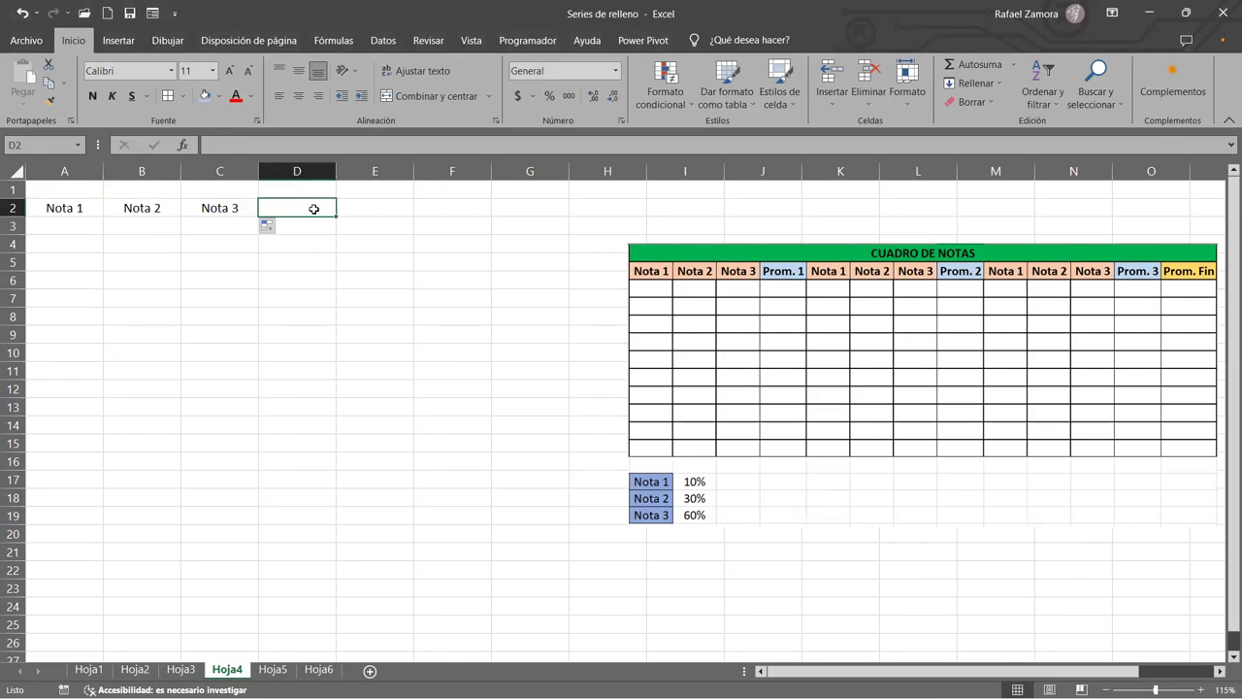
{"action": "type", "text": "Prom.1"}
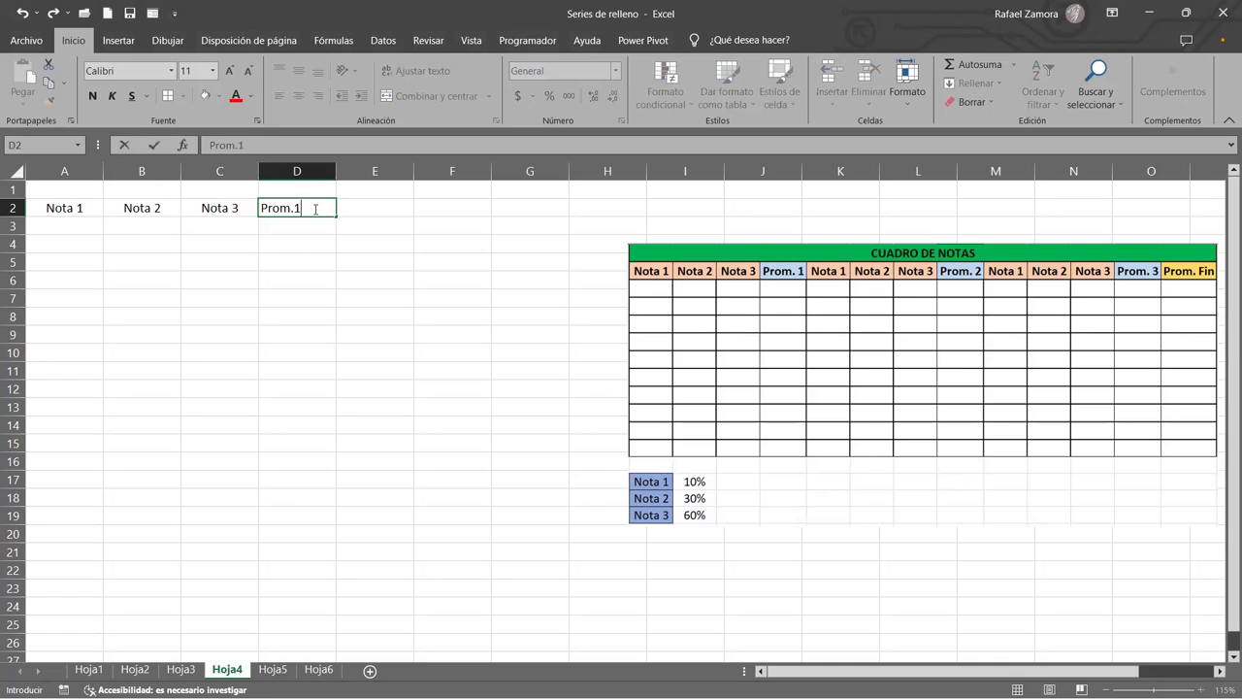
{"action": "key", "text": "Return"}
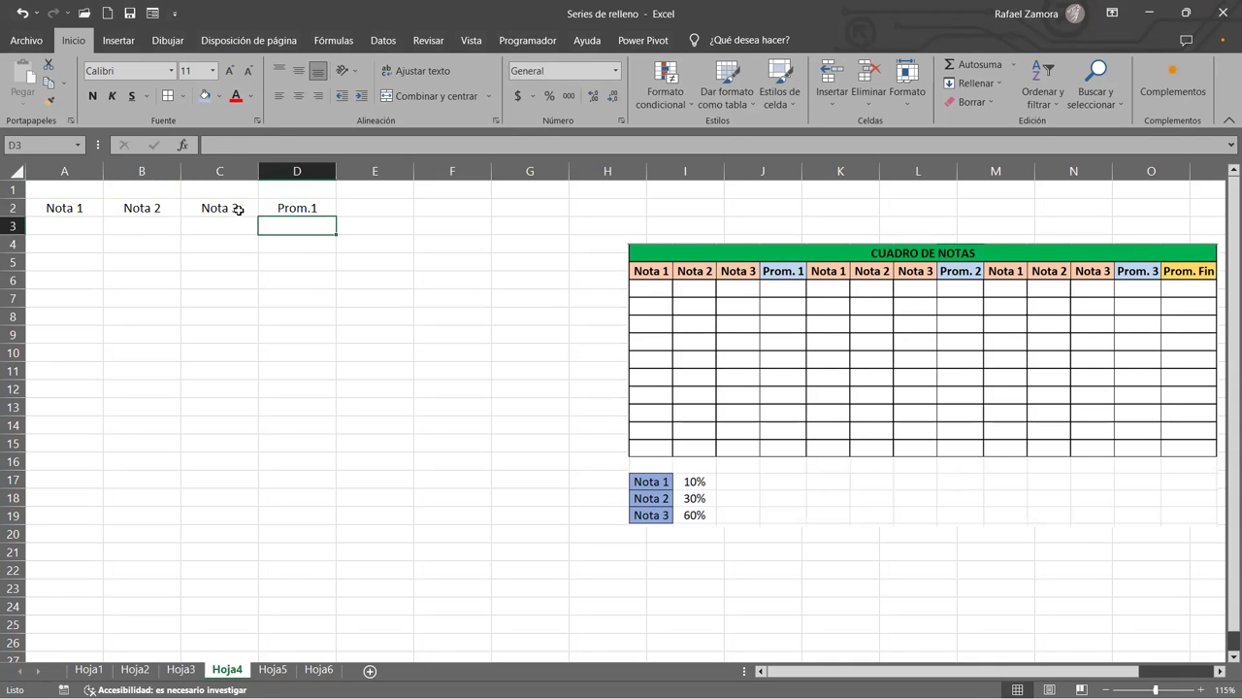
Bold A2:D2, fill the Nota headers light gold and Prom.1 light blue.
{"action": "left_click_drag", "start_coordinate": [239, 208], "coordinate": [86, 208]}
{"action": "left_click_drag", "start_coordinate": [297, 208], "coordinate": [64, 208]}
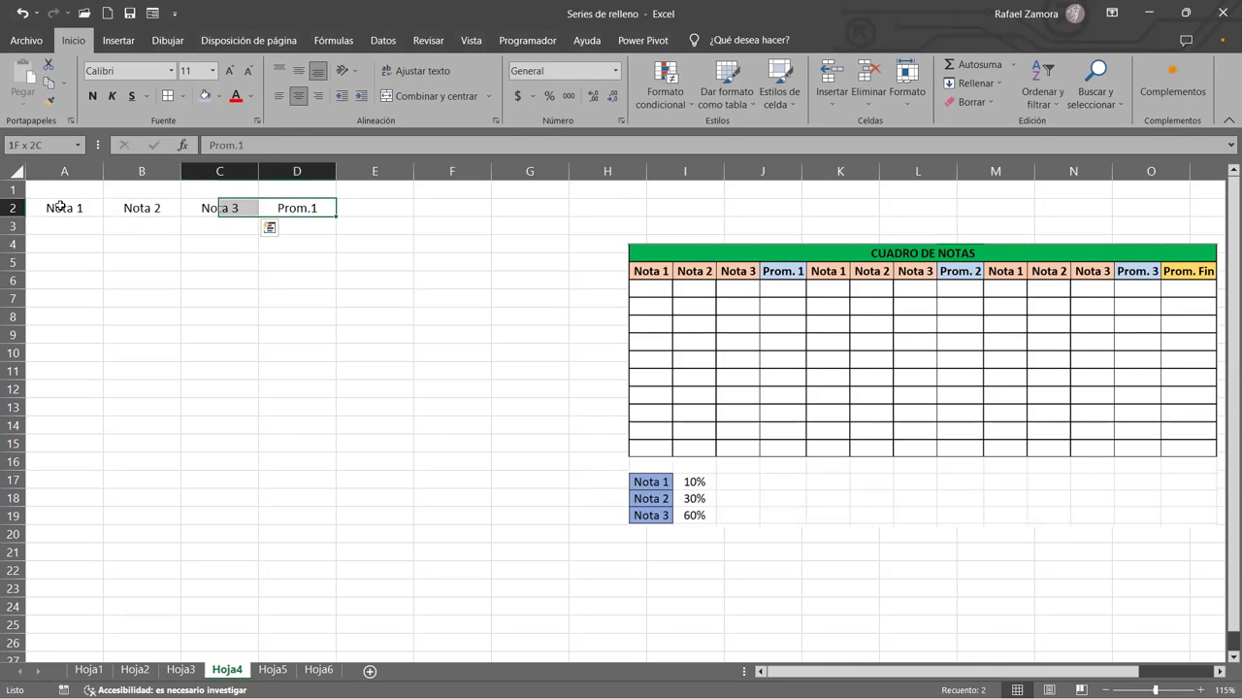
{"action": "key", "text": "ctrl+n"}
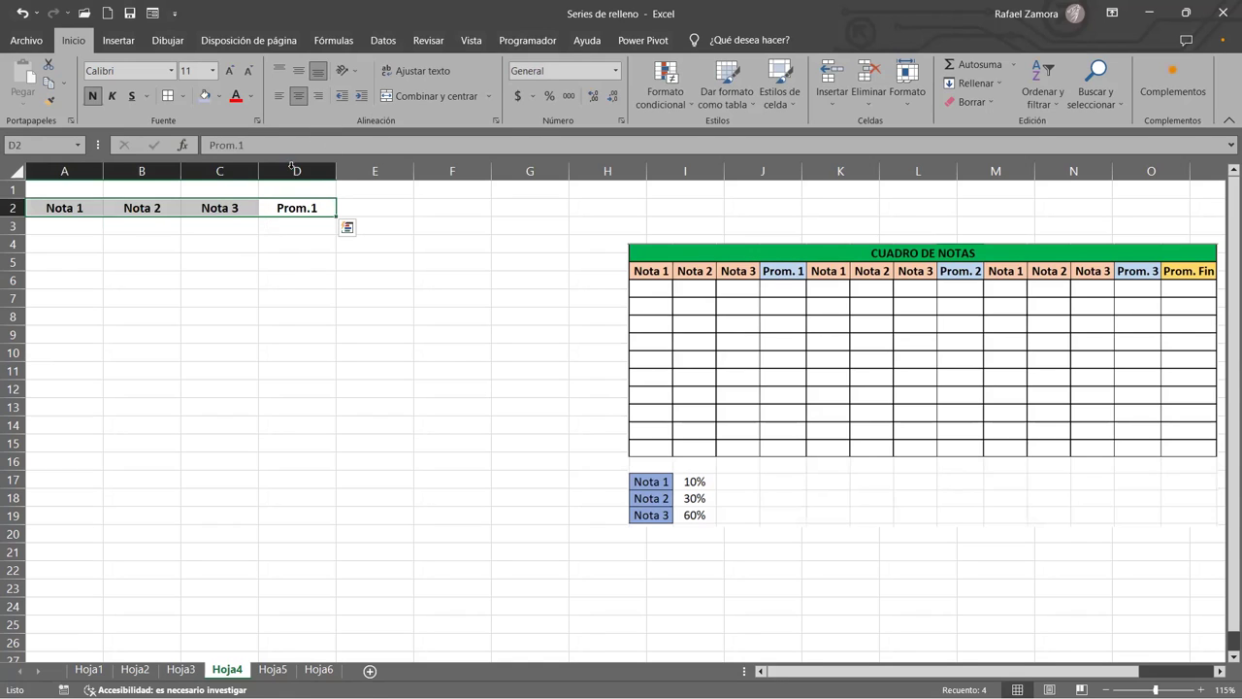
{"action": "left_click_drag", "start_coordinate": [223, 207], "coordinate": [89, 210]}
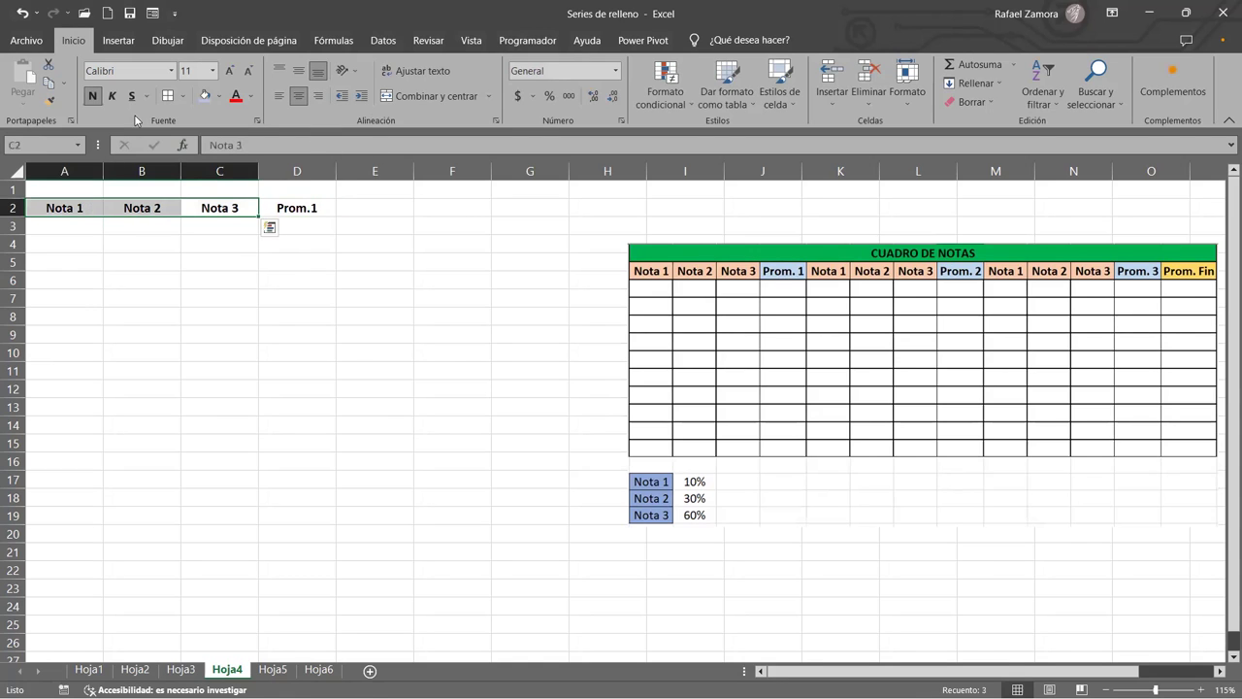
{"action": "left_click", "coordinate": [220, 100]}
{"action": "left_click", "coordinate": [296, 150]}
{"action": "key", "text": "Right"}
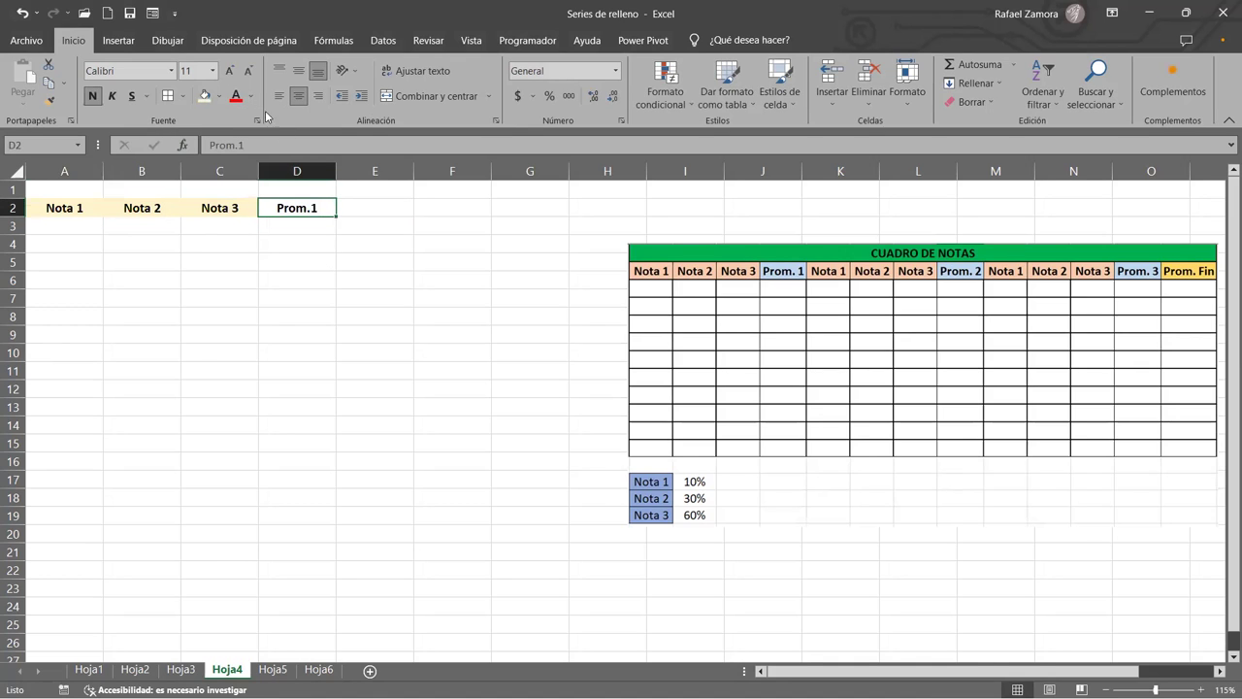
{"action": "left_click", "coordinate": [220, 96]}
{"action": "left_click", "coordinate": [255, 161]}
{"action": "left_click", "coordinate": [388, 307]}
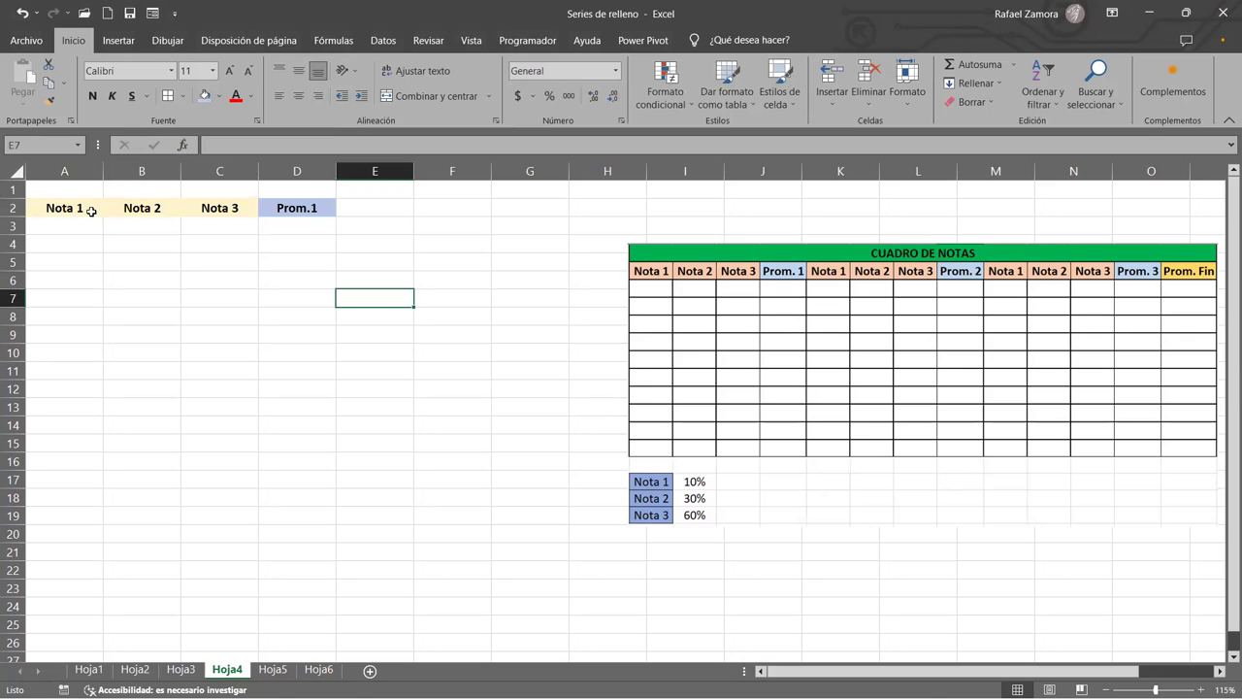
Narrow columns A–D to a tight, equal width around their headers.
{"action": "left_click", "coordinate": [84, 167]}
{"action": "left_click", "coordinate": [269, 166], "text": "shift"}
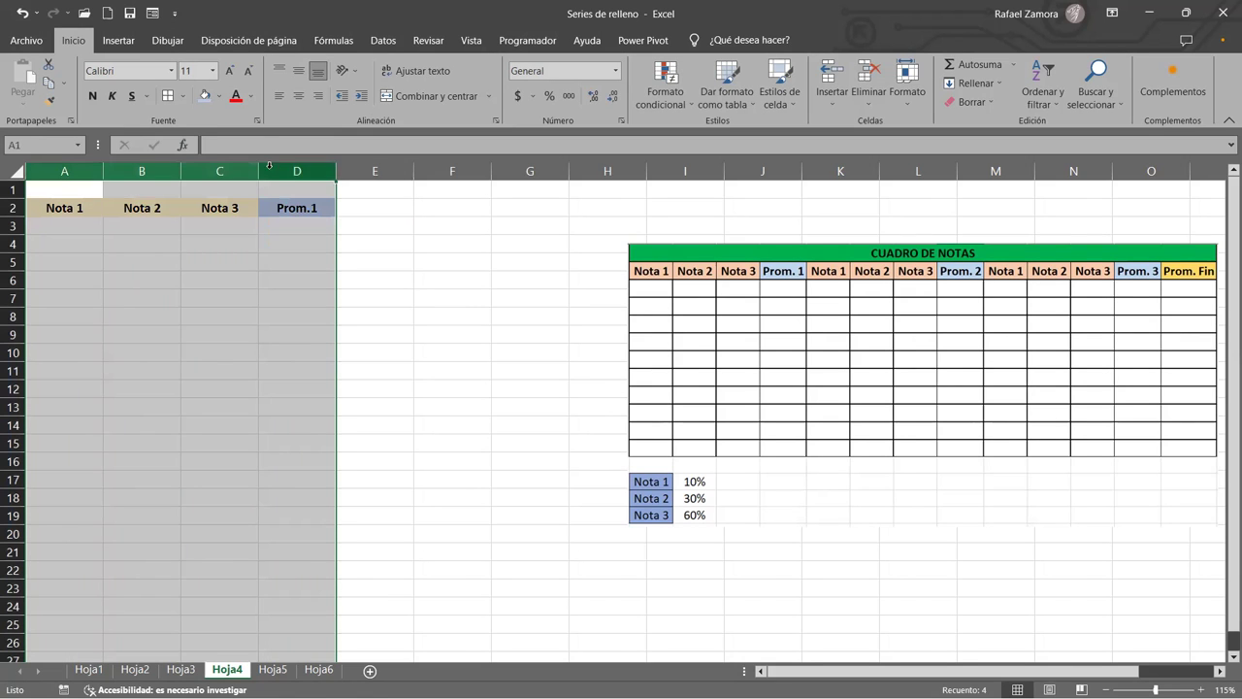
{"action": "left_click_drag", "start_coordinate": [258, 170], "coordinate": [236, 171]}
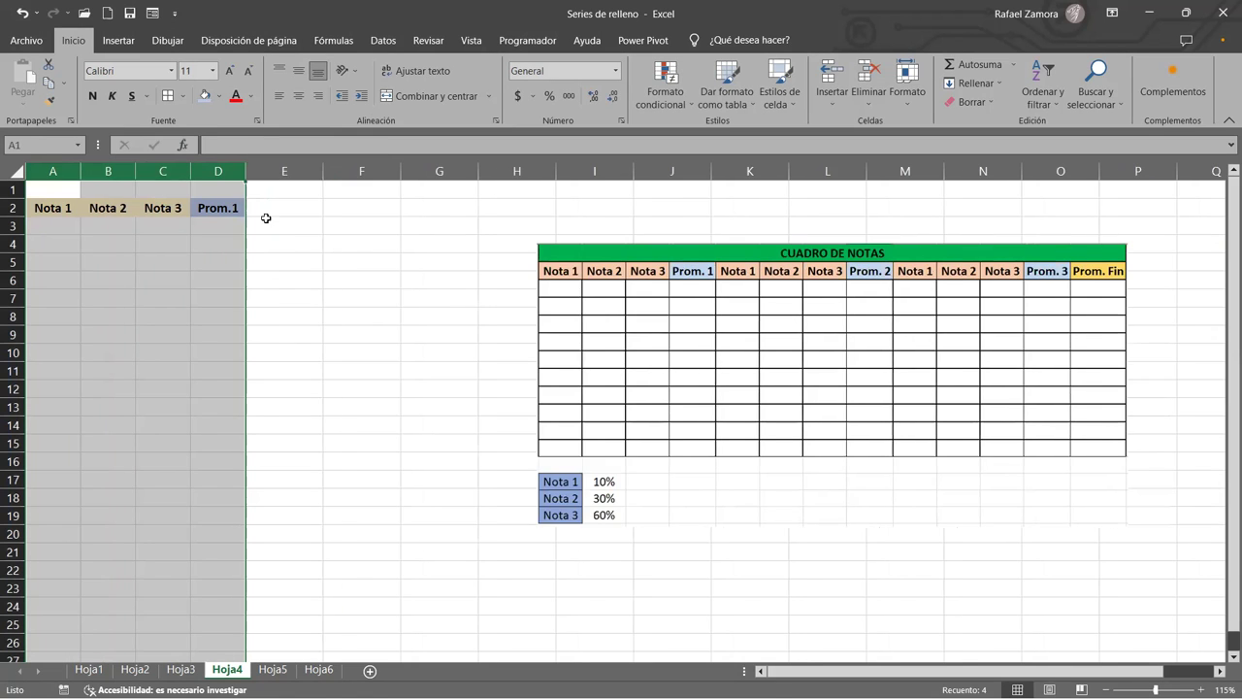
{"action": "double_click", "coordinate": [192, 170]}
{"action": "left_click", "coordinate": [237, 279]}
{"action": "left_click_drag", "start_coordinate": [201, 170], "coordinate": [207, 169]}
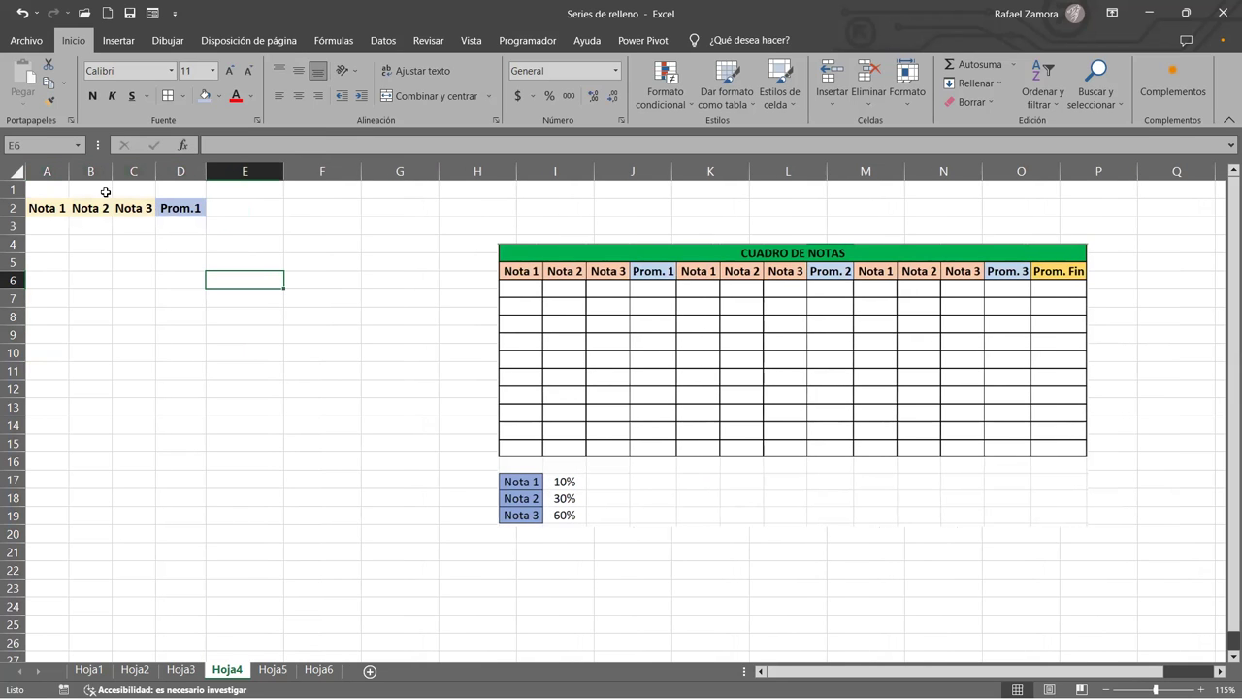
Copy columns A–D and paste the header group into E–H and I2:L2.
{"action": "left_click", "coordinate": [47, 171]}
{"action": "left_click", "coordinate": [181, 171], "text": "shift"}
{"action": "key", "text": "ctrl+c"}
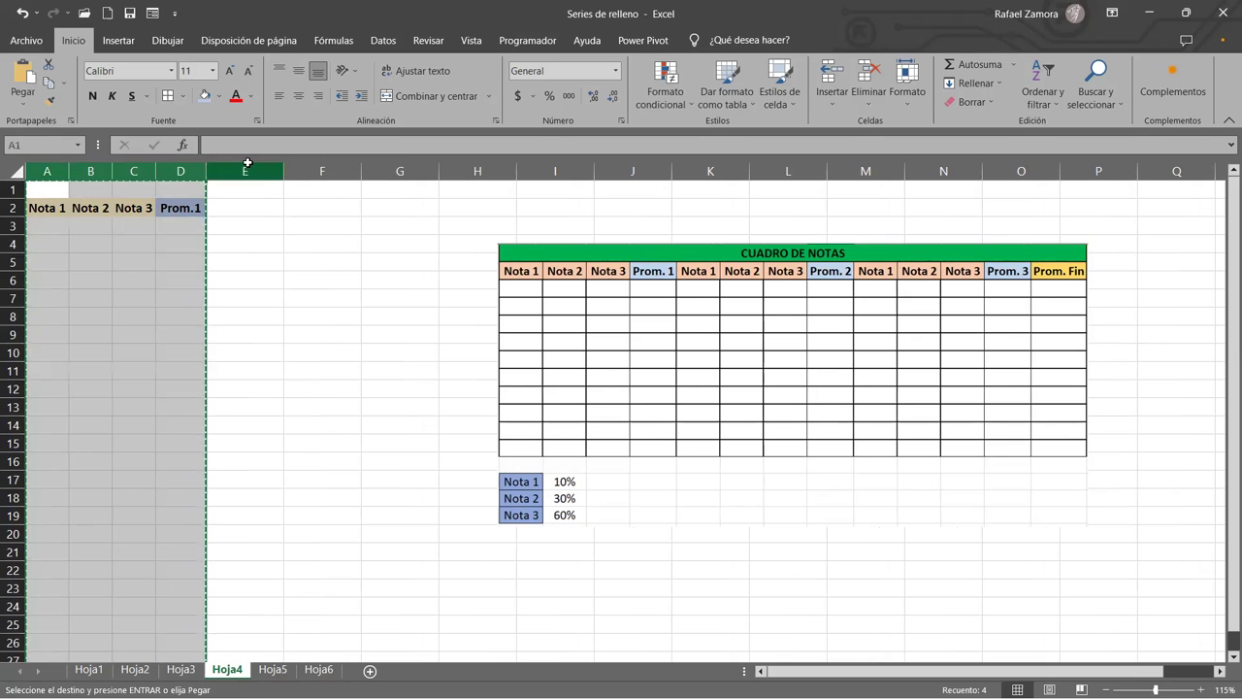
{"action": "left_click", "coordinate": [246, 171]}
{"action": "key", "text": "ctrl+v"}
{"action": "left_click", "coordinate": [422, 171]}
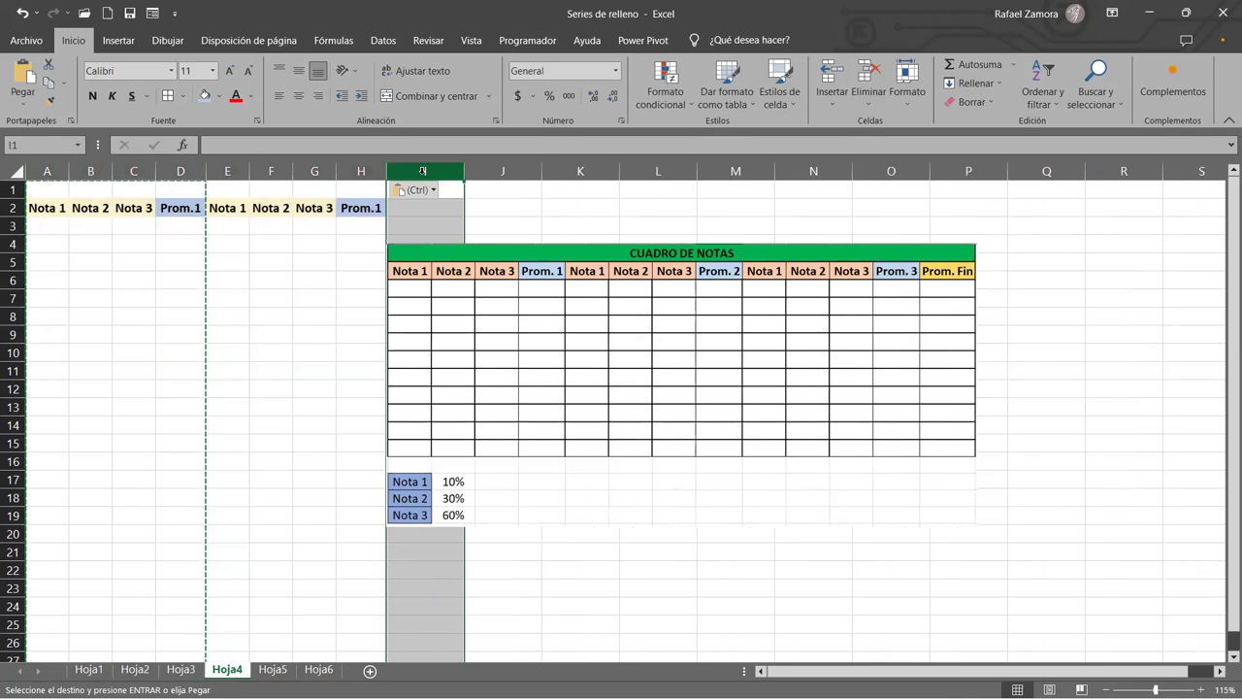
{"action": "key", "text": "ctrl+v"}
{"action": "left_click", "coordinate": [607, 209]}
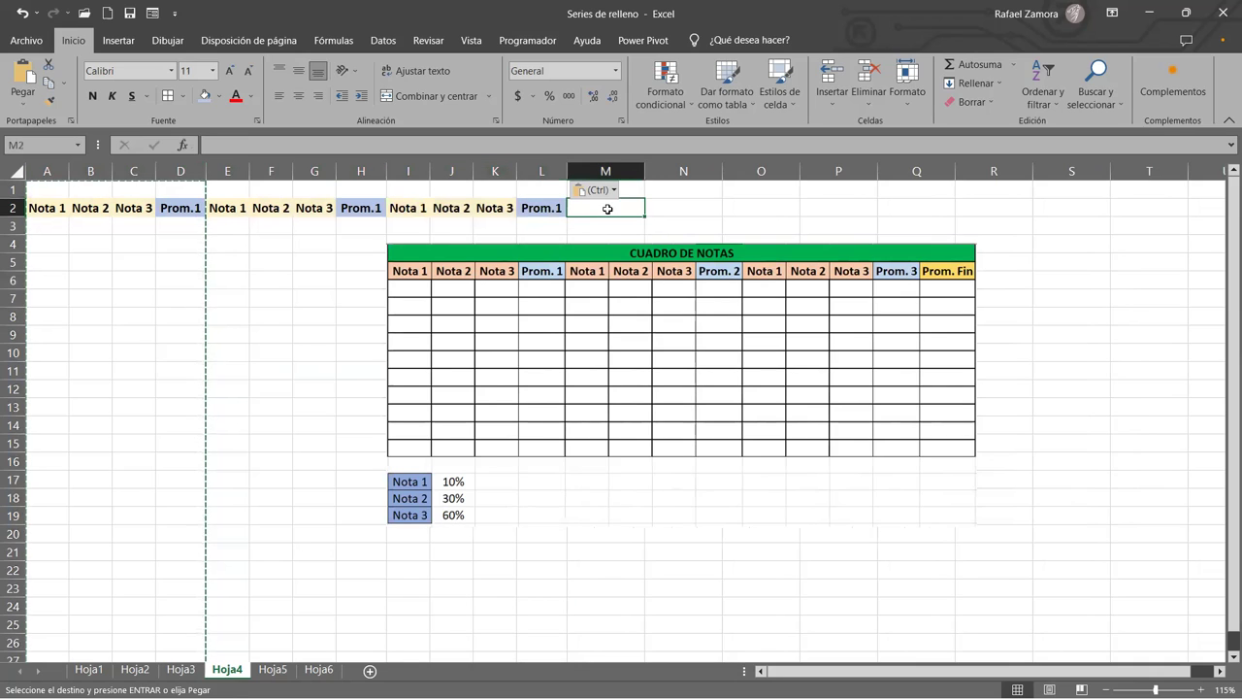
Type the heading Prom. Final in M2 and make its text red.
{"action": "type", "text": "Prom."}
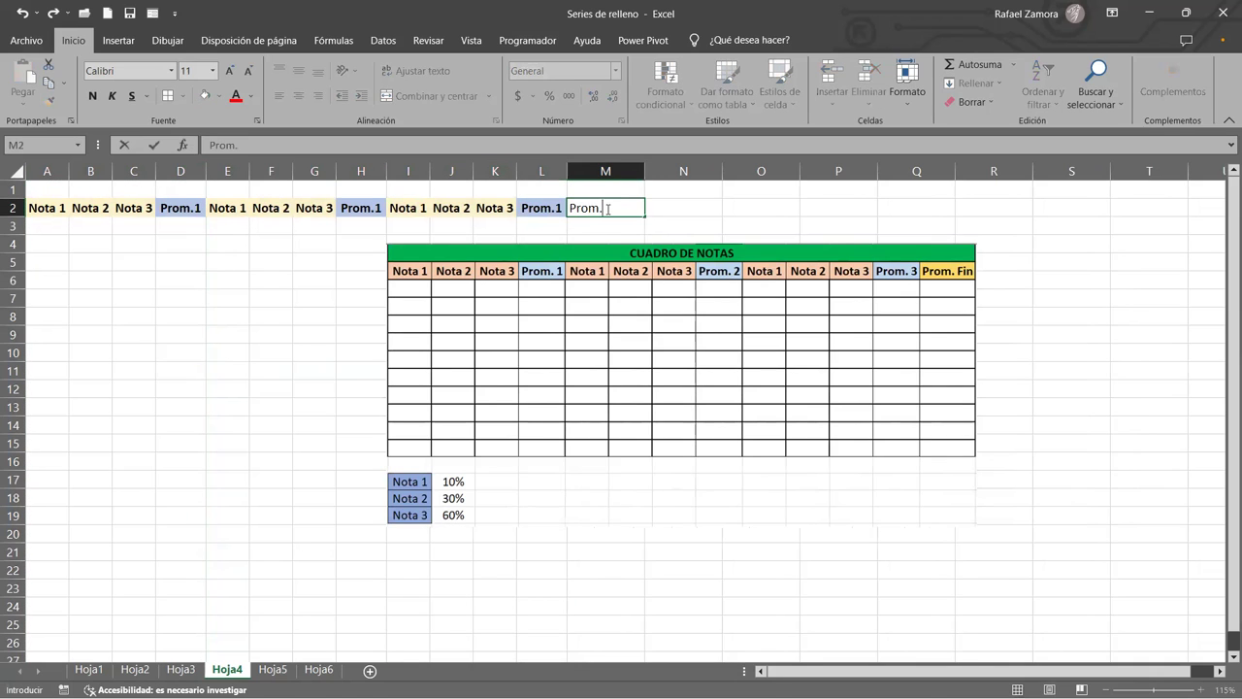
{"action": "type", "text": " Final"}
{"action": "key", "text": "Return"}
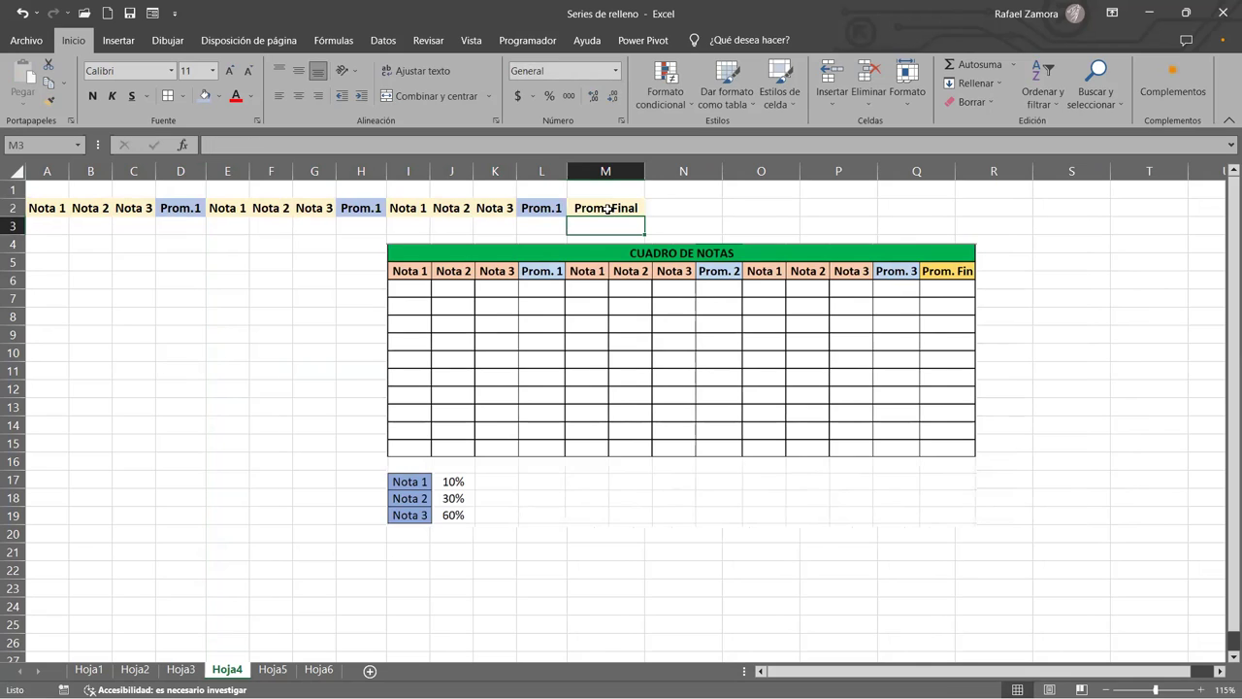
{"action": "left_click", "coordinate": [601, 209]}
{"action": "left_click", "coordinate": [235, 96]}
{"action": "left_click", "coordinate": [220, 95]}
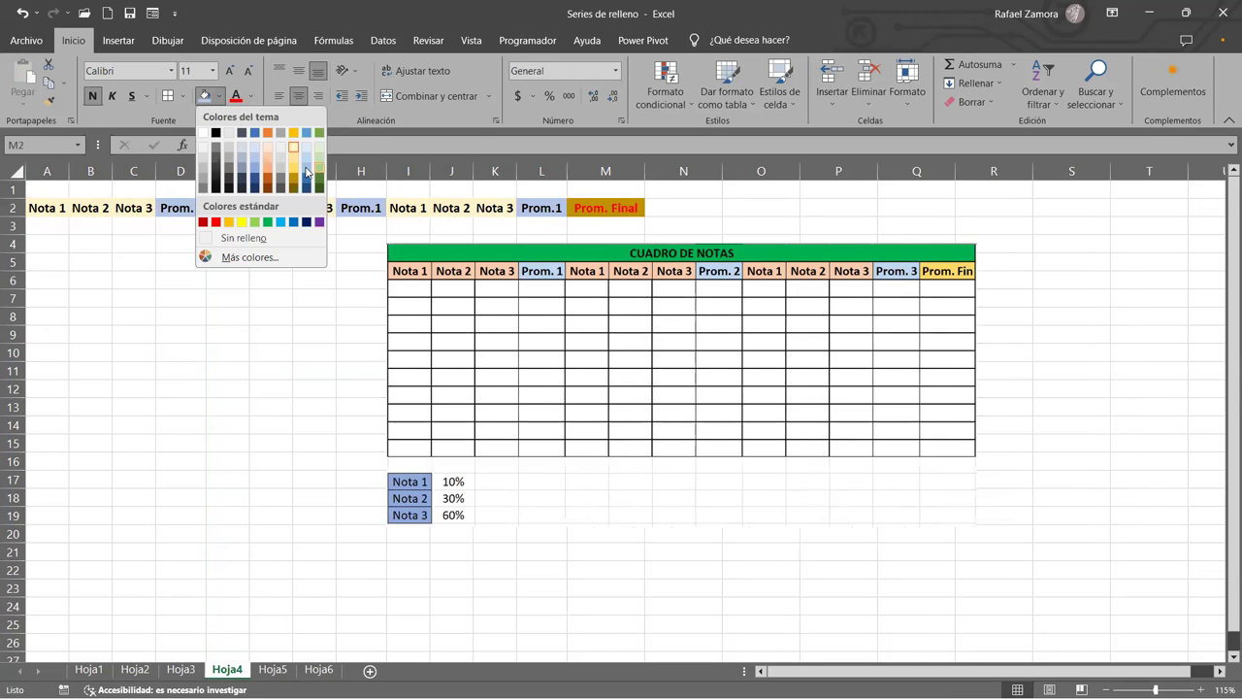
{"action": "left_click", "coordinate": [284, 349]}
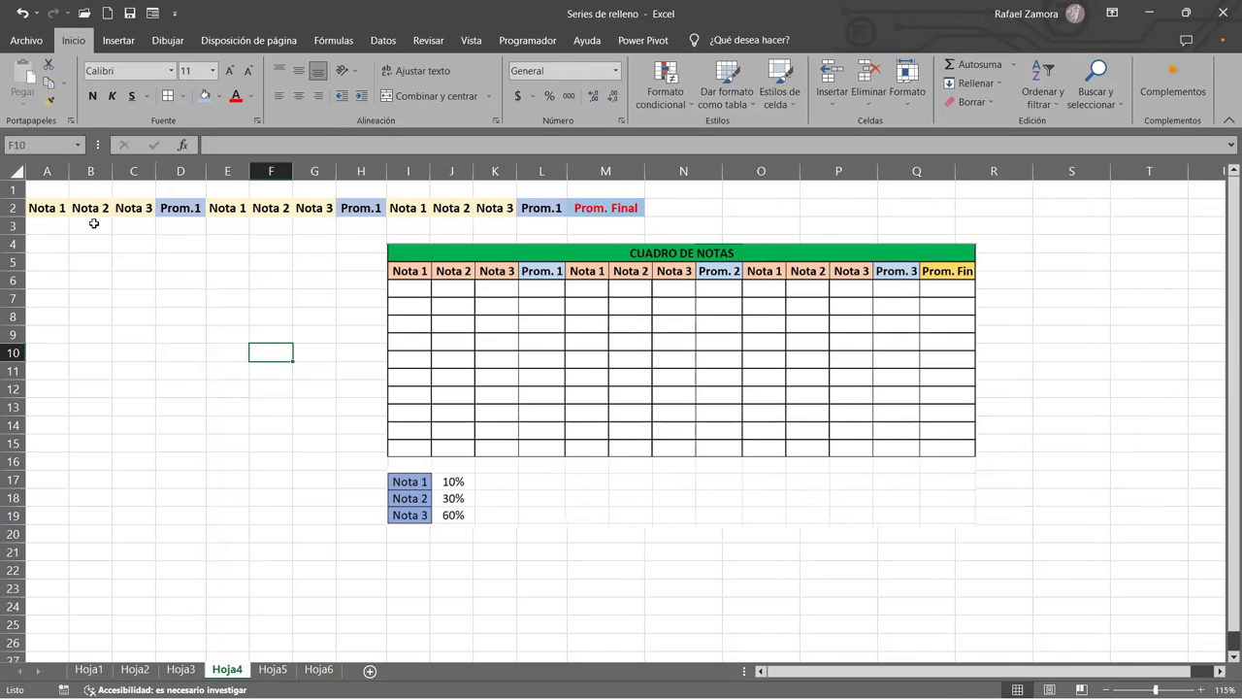
Move the picture toward column N and apply All Borders to the A2:M12 grid.
{"action": "left_click_drag", "start_coordinate": [669, 331], "coordinate": [864, 341]}
{"action": "left_click_drag", "start_coordinate": [57, 208], "coordinate": [588, 387]}
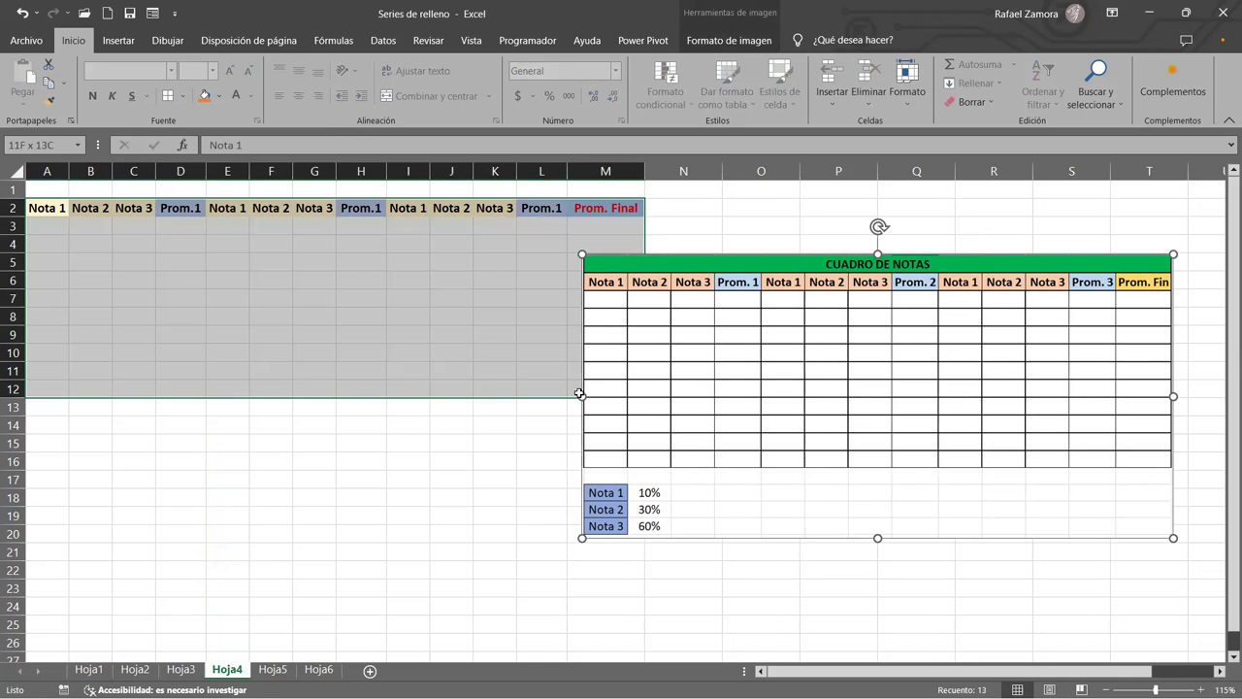
{"action": "left_click_drag", "start_coordinate": [586, 389], "coordinate": [584, 390]}
{"action": "left_click", "coordinate": [171, 96]}
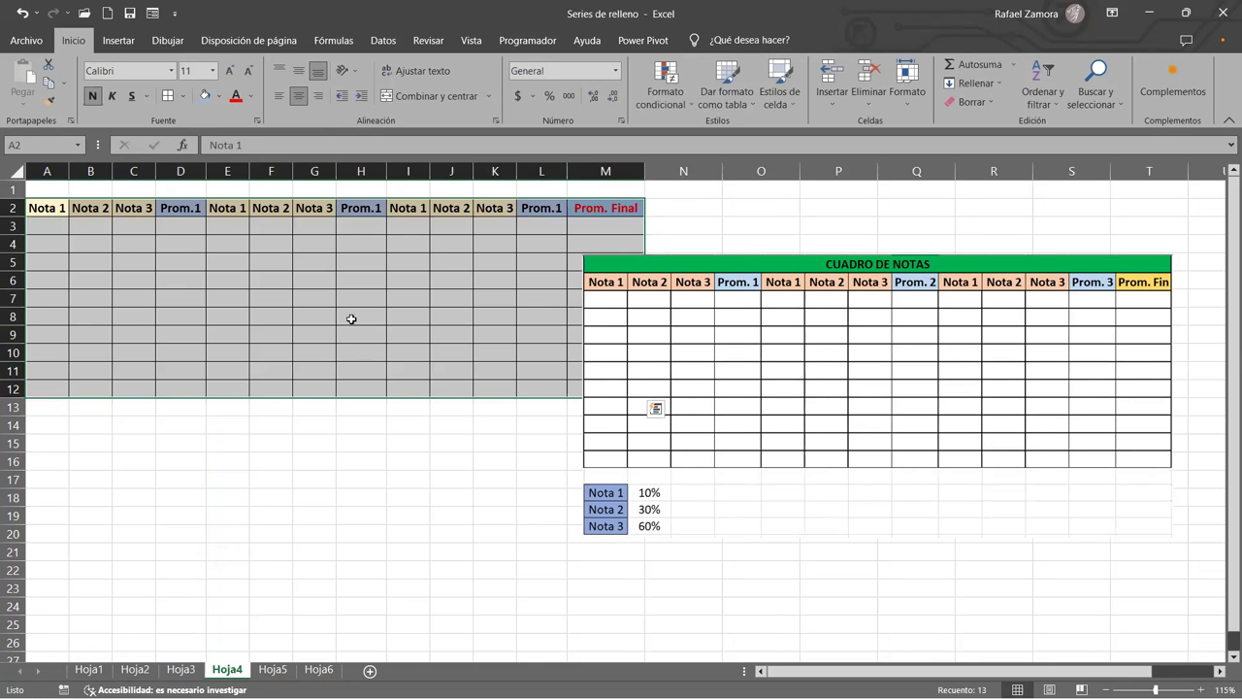
{"action": "left_click", "coordinate": [288, 495]}
Copy the Nota 1–3 headers and paste them transposed down A15:A17.
{"action": "left_click_drag", "start_coordinate": [47, 208], "coordinate": [131, 213]}
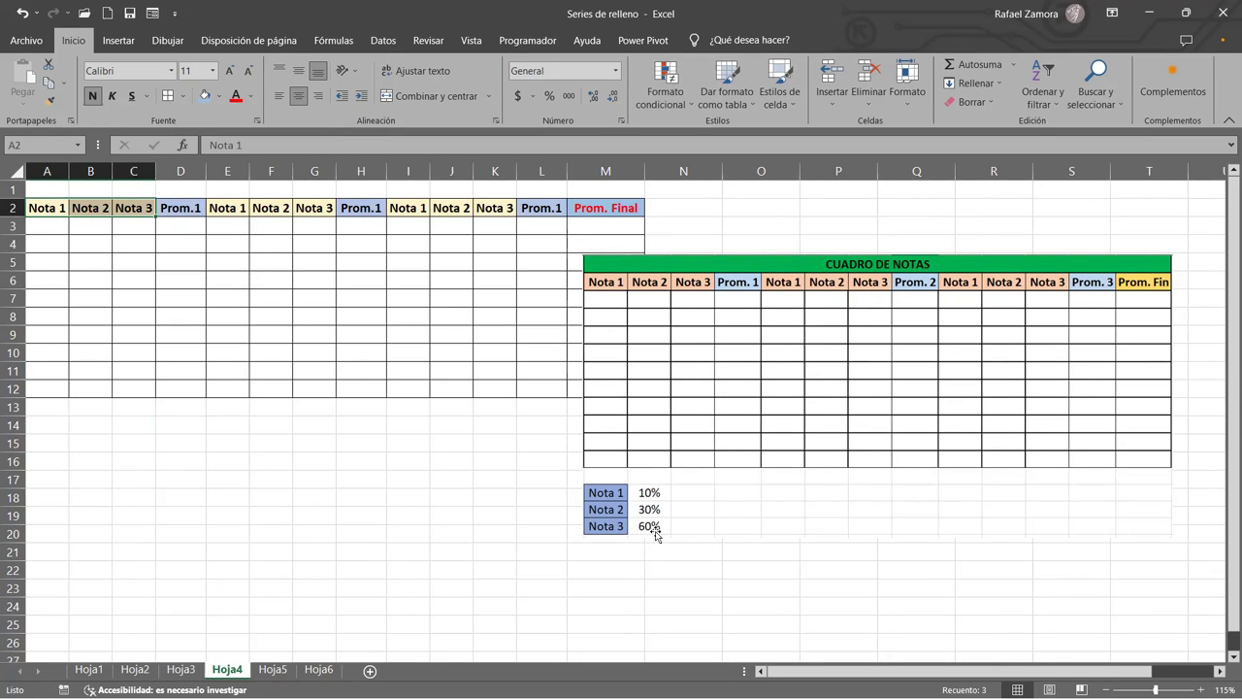
{"action": "key", "text": "ctrl+c"}
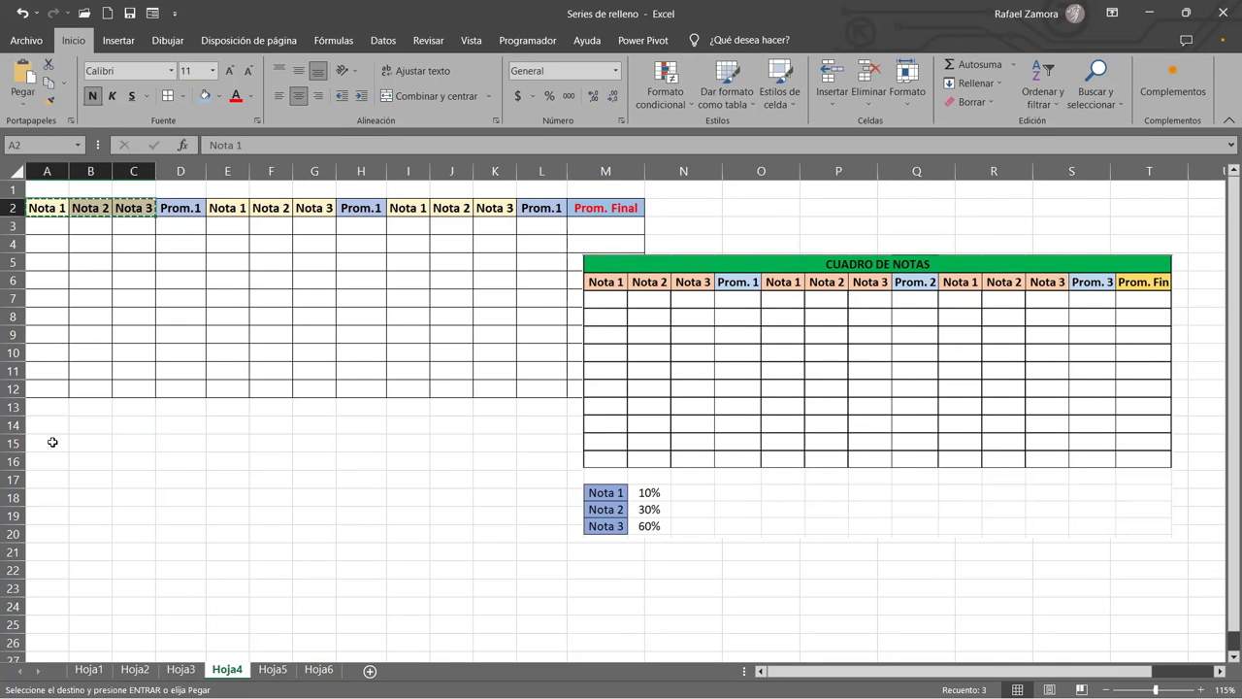
{"action": "left_click", "coordinate": [53, 443]}
{"action": "right_click", "coordinate": [53, 443]}
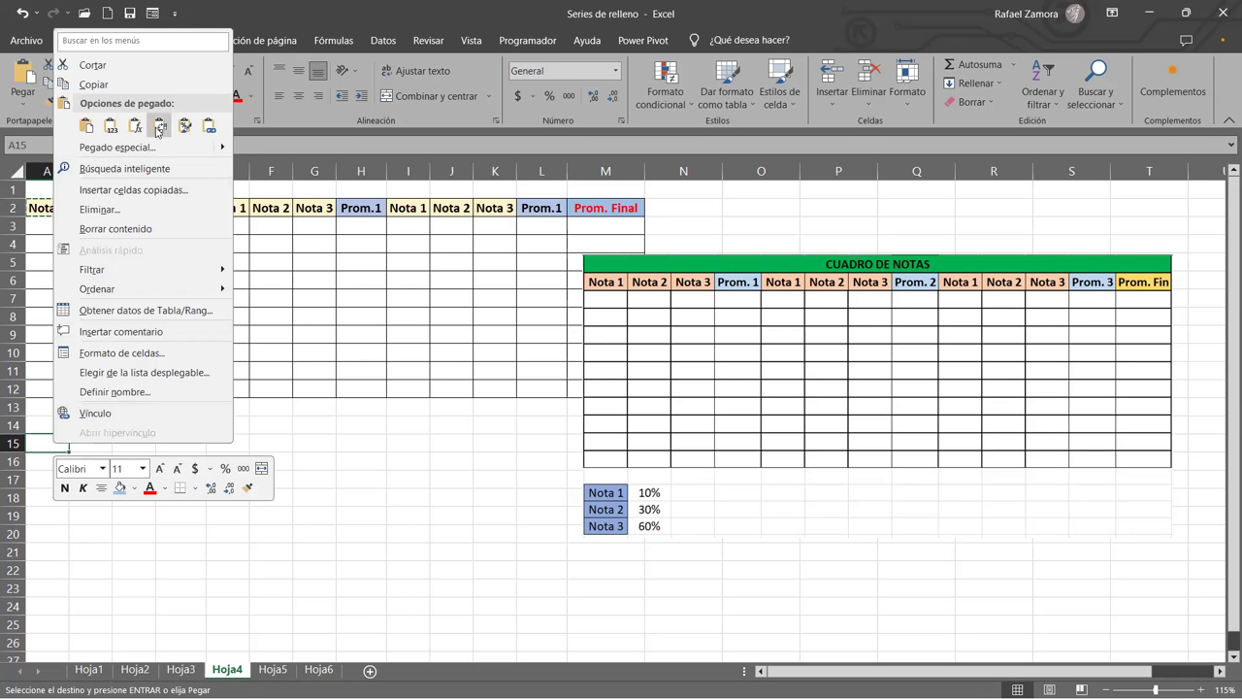
{"action": "left_click", "coordinate": [158, 128]}
Format B15:B17 as percentages and enter the weights 10%, 30% and 60%.
{"action": "left_click_drag", "start_coordinate": [90, 444], "coordinate": [93, 480]}
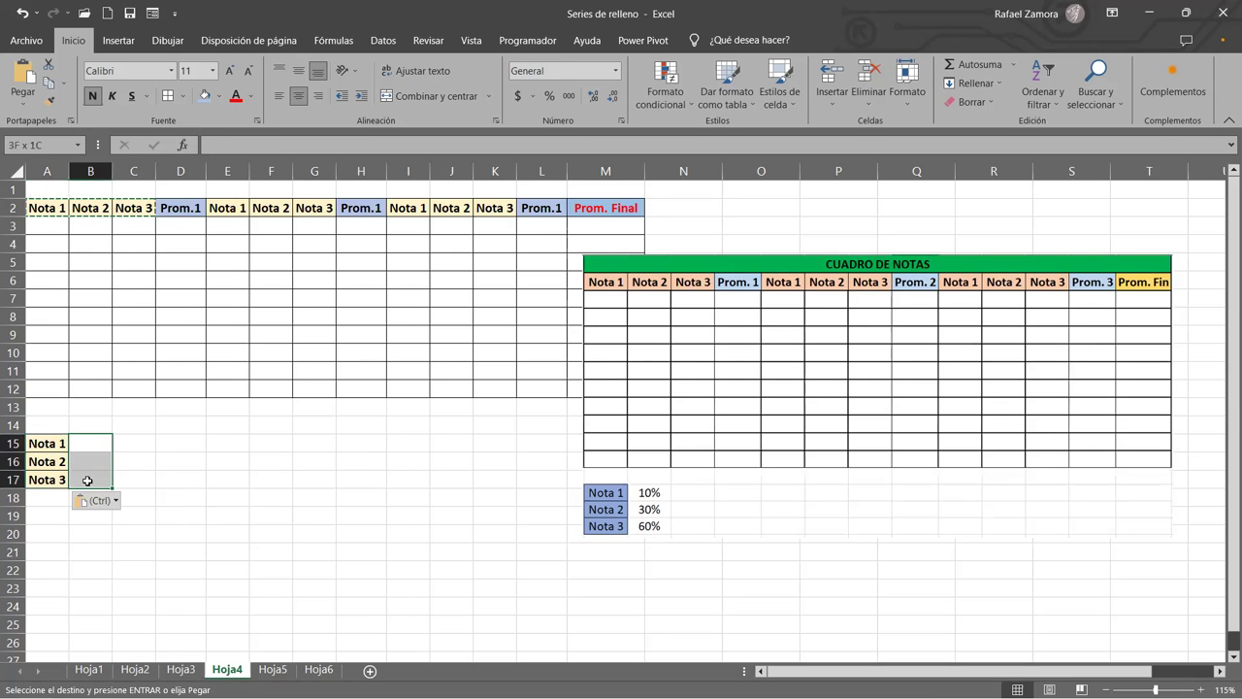
{"action": "key", "text": "Escape"}
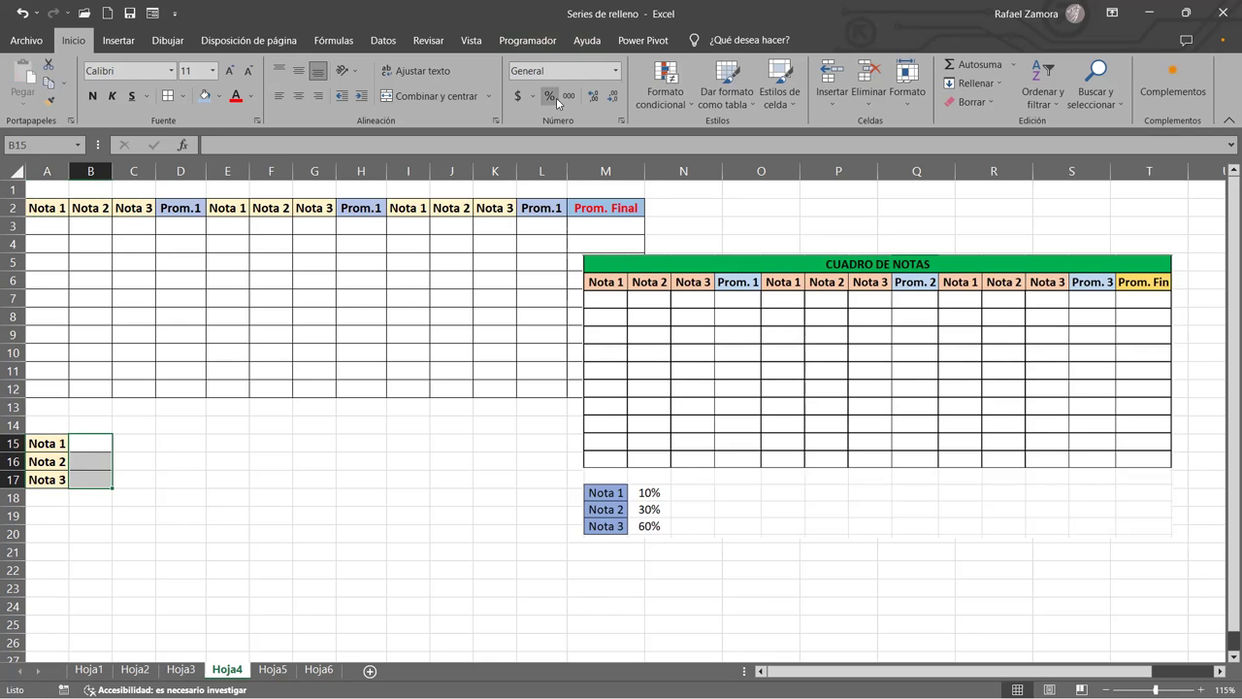
{"action": "left_click", "coordinate": [83, 442]}
{"action": "type", "text": "10"}
{"action": "key", "text": "Return"}
{"action": "type", "text": "30"}
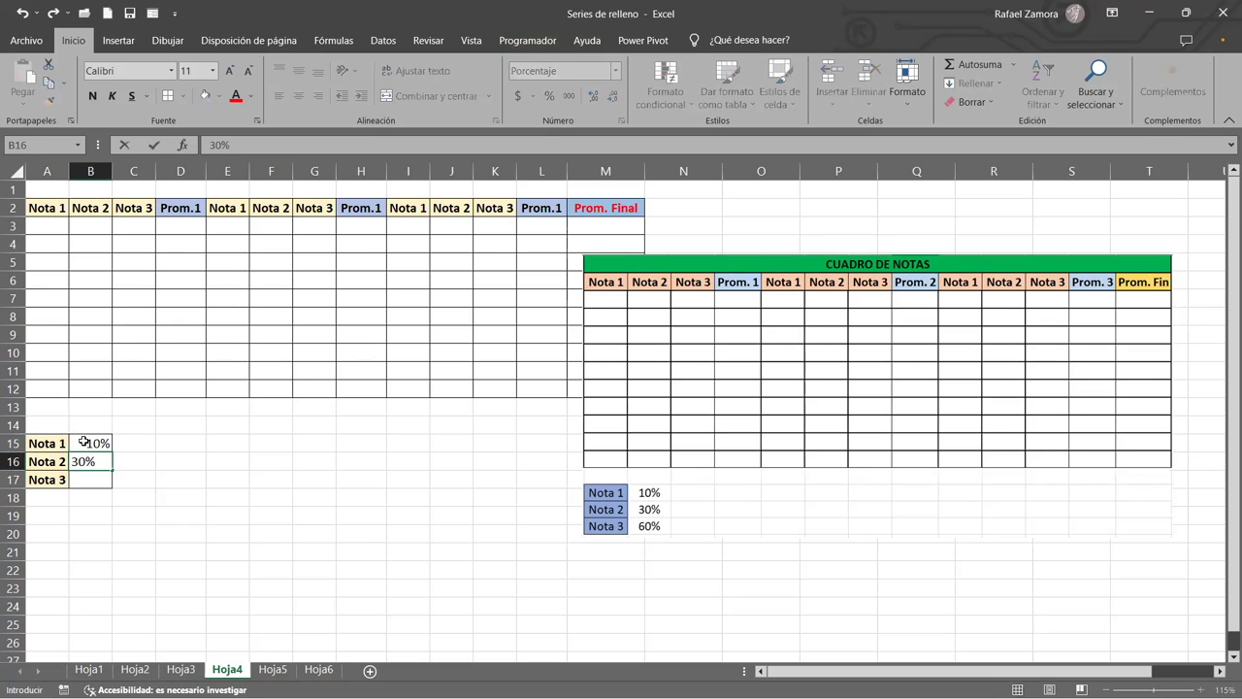
{"action": "key", "text": "Return"}
{"action": "type", "text": "60"}
{"action": "key", "text": "Return"}
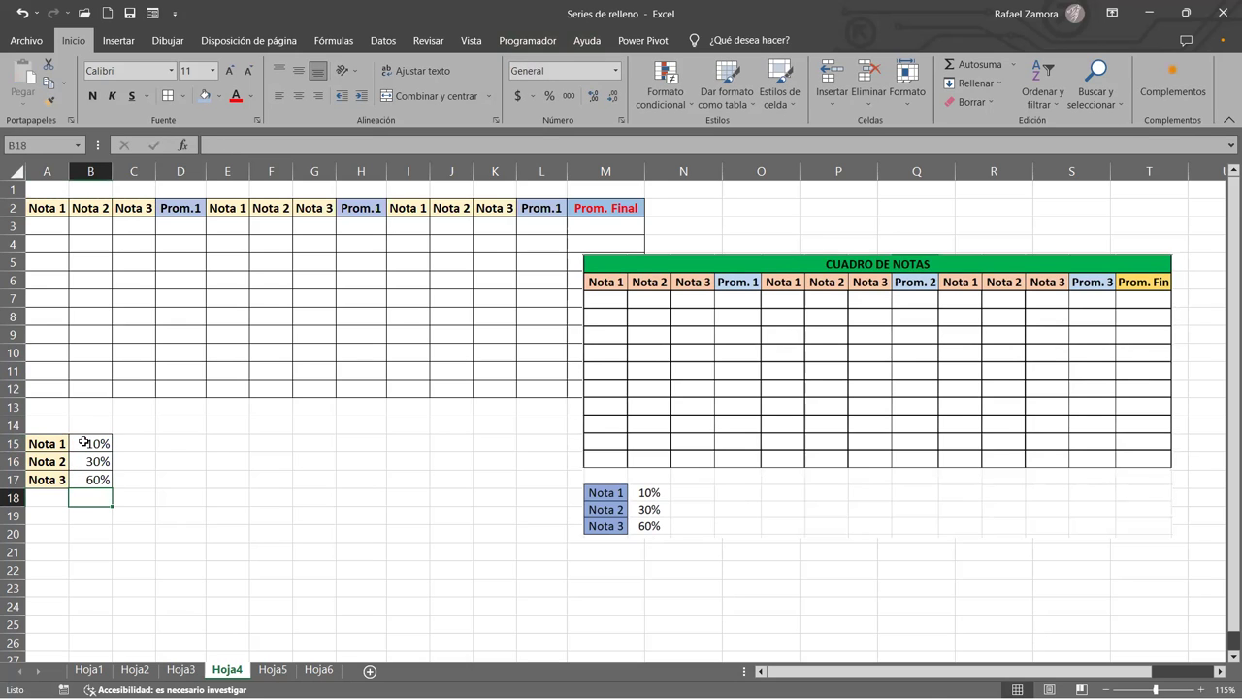
{"action": "left_click", "coordinate": [776, 477]}
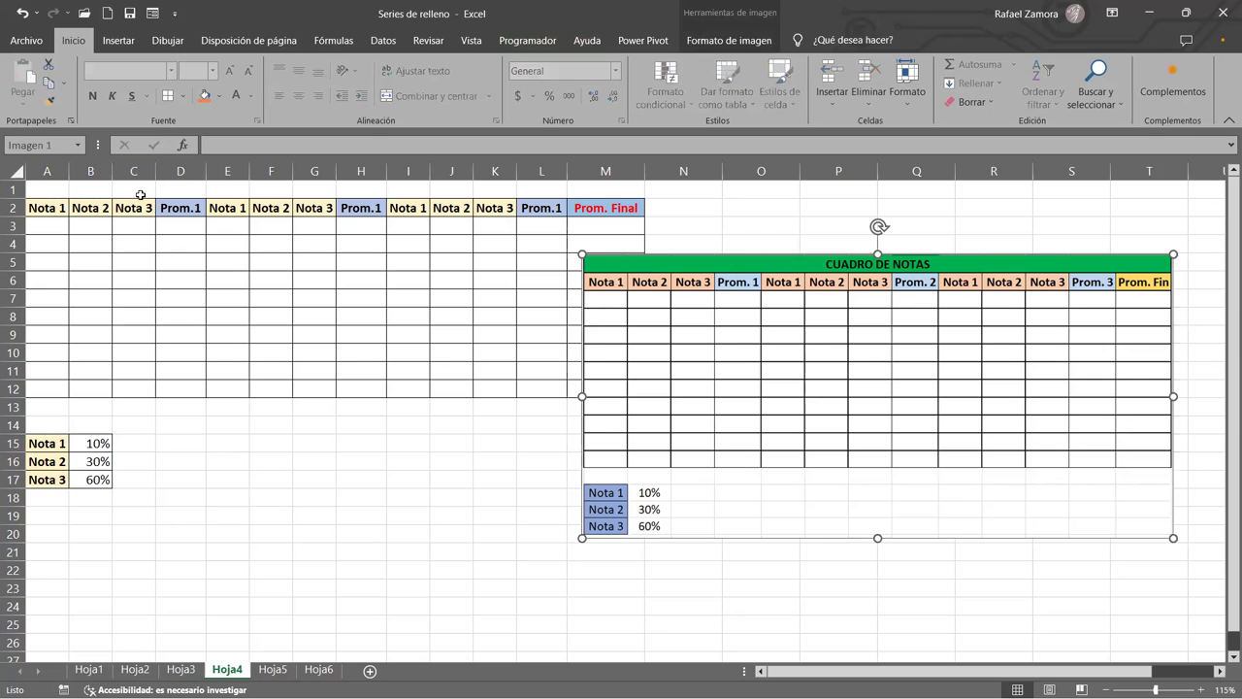
Merge and centre A1:M1 and fill the title row green.
{"action": "left_click_drag", "start_coordinate": [58, 190], "coordinate": [612, 189]}
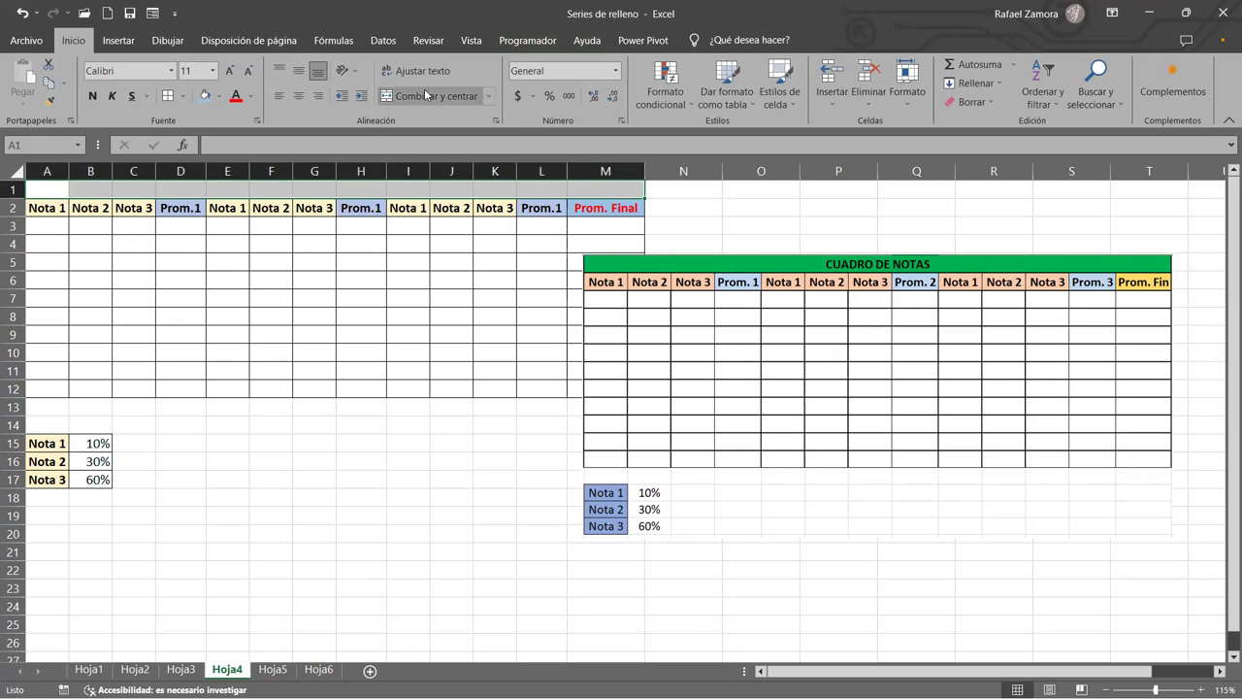
{"action": "left_click", "coordinate": [424, 95]}
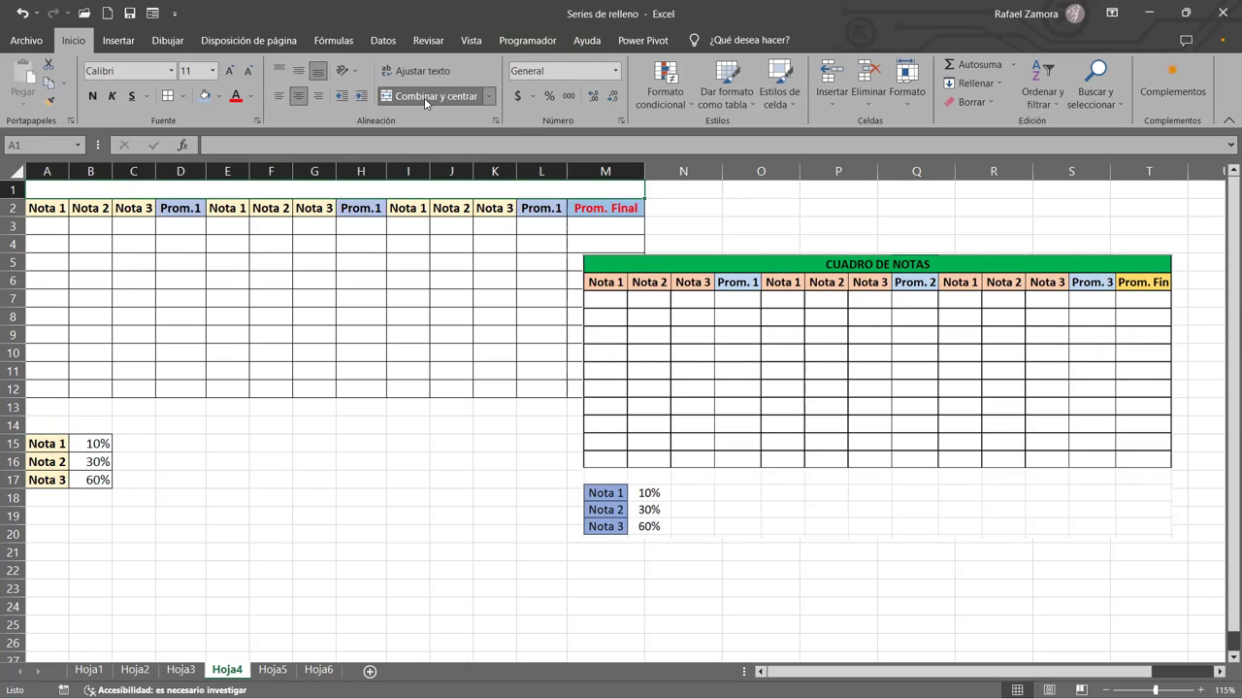
{"action": "left_click", "coordinate": [221, 97]}
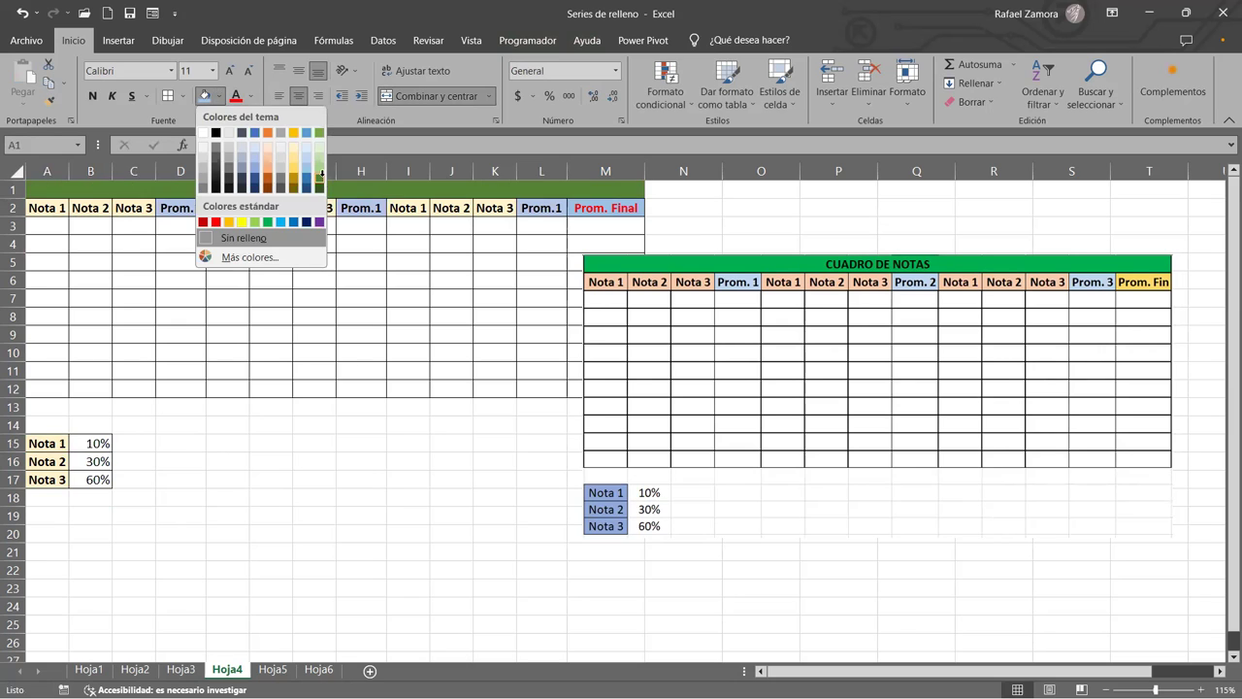
{"action": "left_click", "coordinate": [321, 174]}
Type the title CUADRO DE NOTAS, correcting the typo, and set it in white lettering.
{"action": "type", "text": "CUDRO DE NOTAS"}
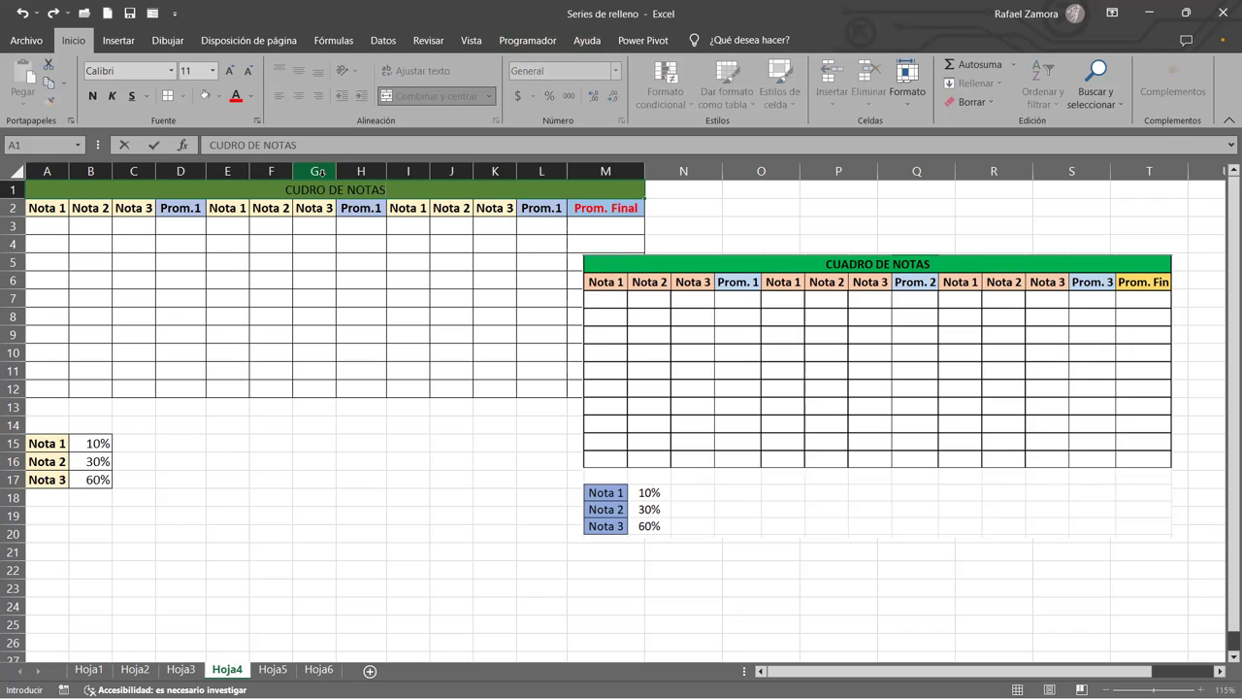
{"action": "left_click", "coordinate": [306, 191]}
{"action": "type", "text": "A"}
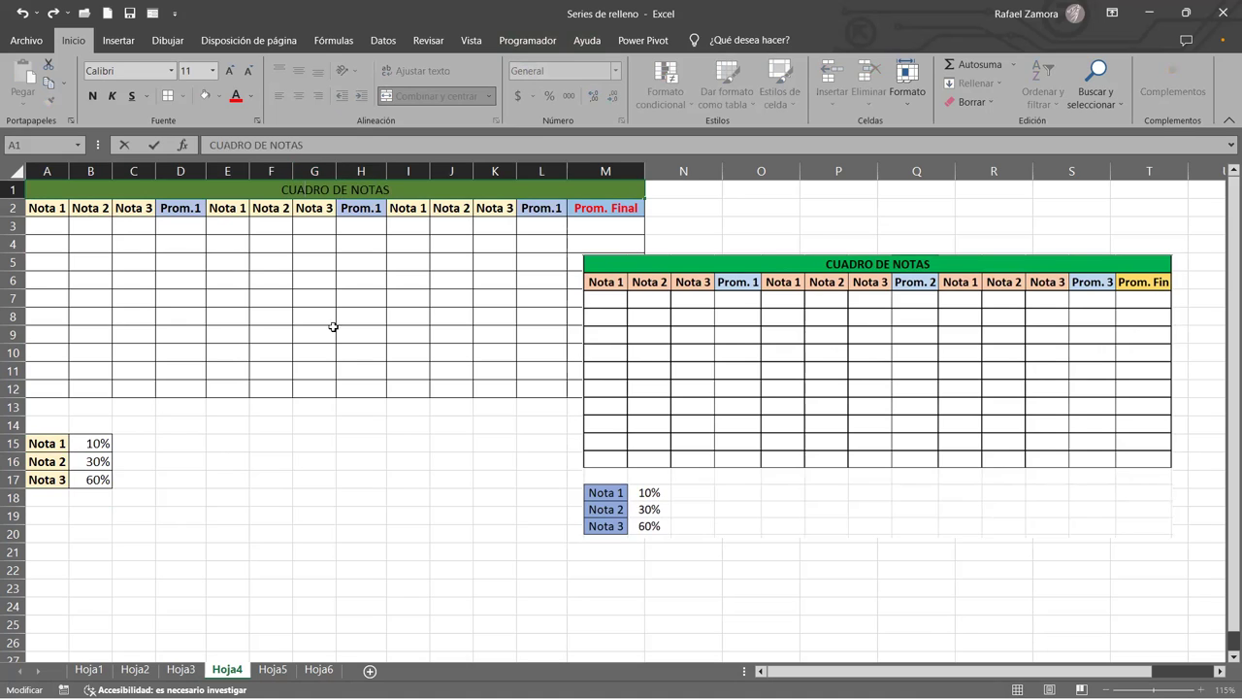
{"action": "left_click", "coordinate": [357, 405]}
{"action": "left_click", "coordinate": [409, 186]}
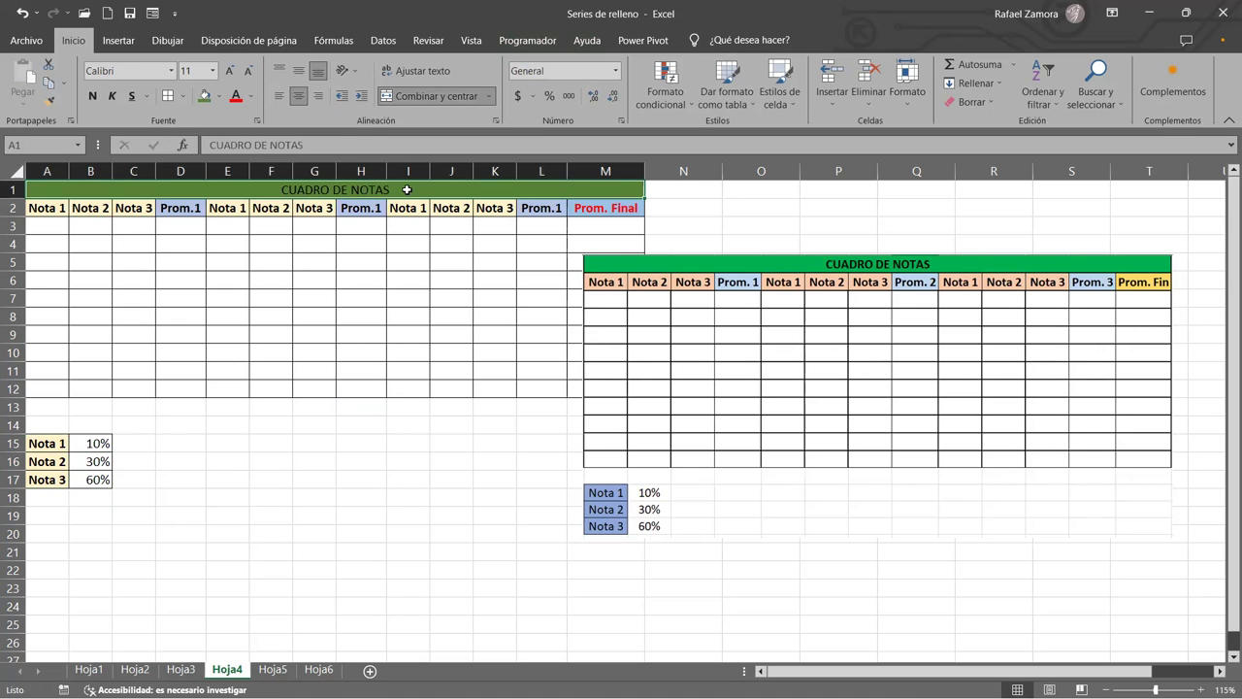
{"action": "left_click", "coordinate": [251, 95]}
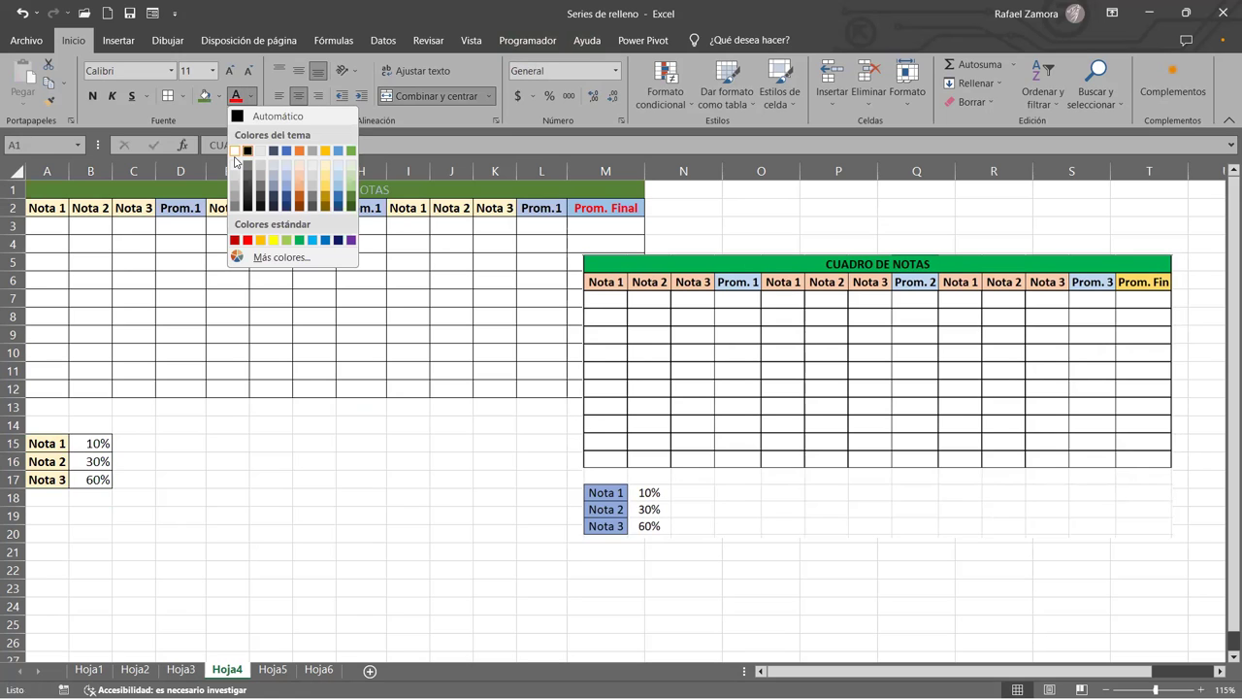
{"action": "key", "text": "Escape"}
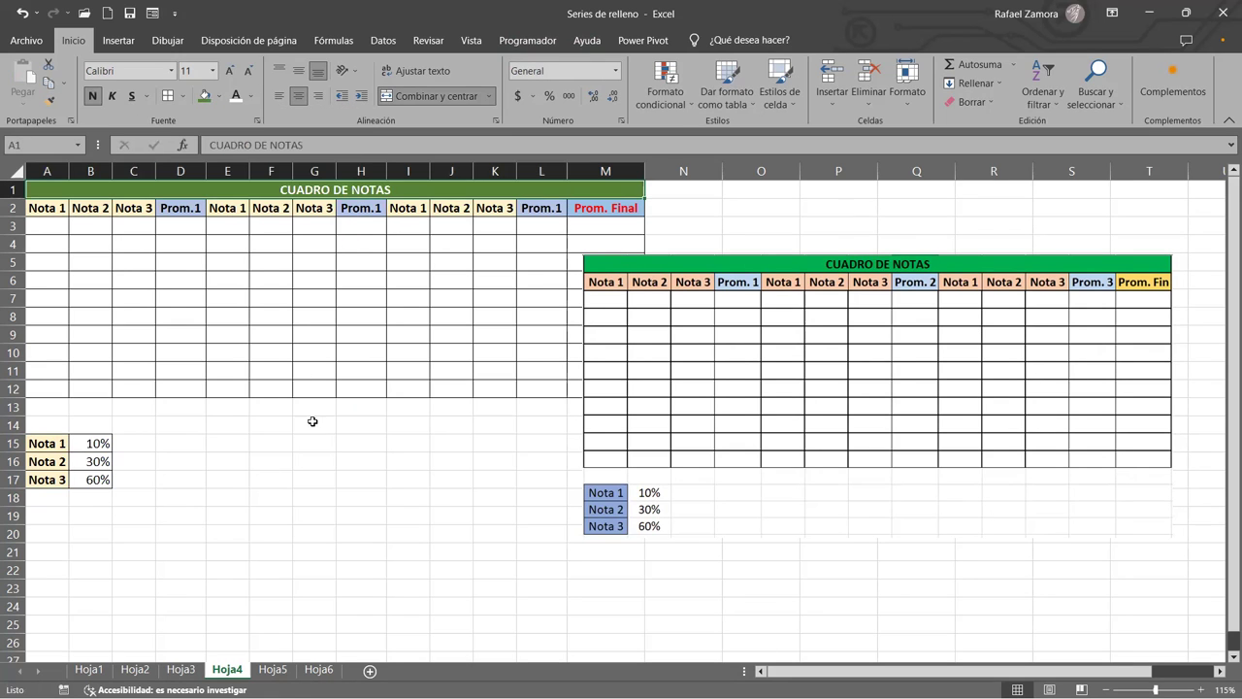
{"action": "left_click", "coordinate": [341, 479]}
{"action": "left_click", "coordinate": [725, 391]}
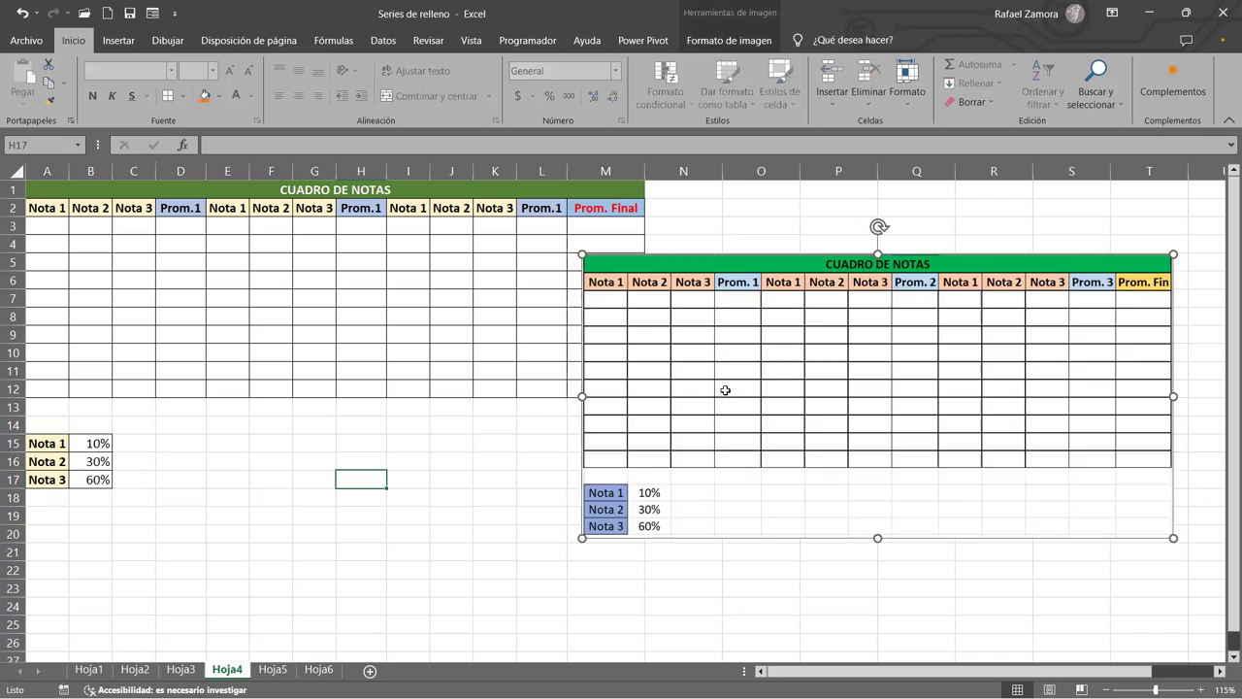
Delete the reference picture and enter =ALEATORIO.ENTRE(1,10) in A3.
{"action": "key", "text": "Delete"}
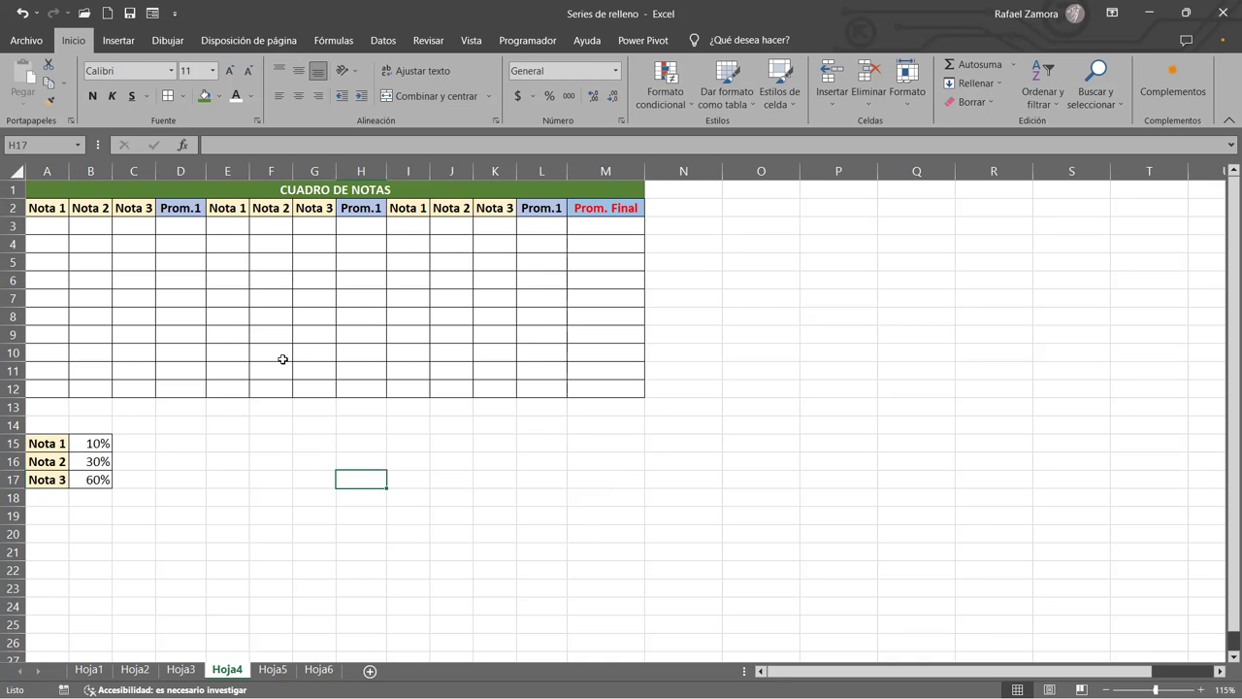
{"action": "left_click", "coordinate": [33, 229]}
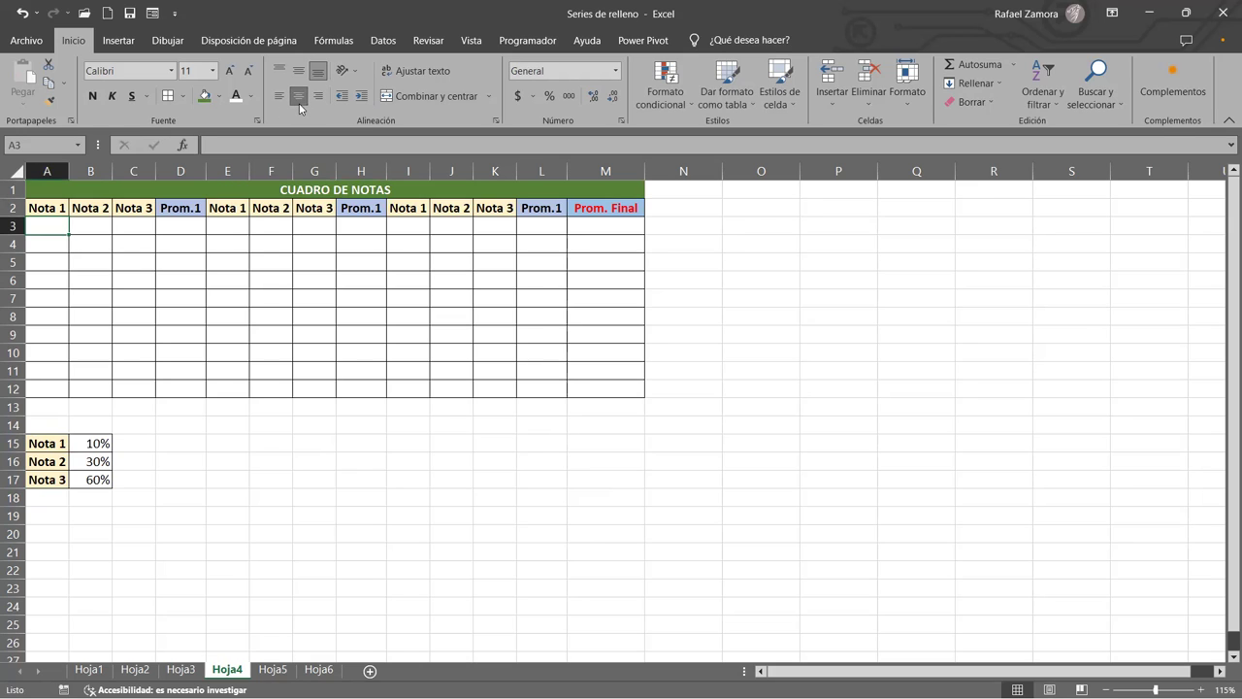
{"action": "type", "text": ")"}
{"action": "type", "text": "="}
{"action": "type", "text": "A"}
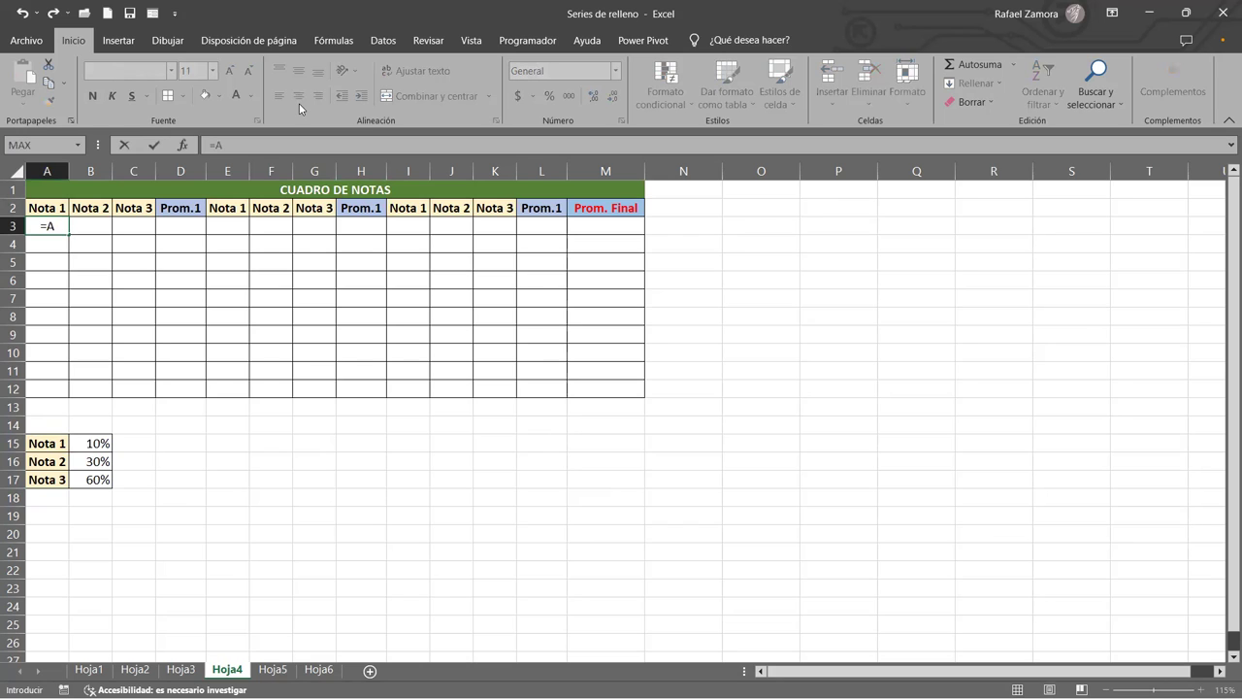
{"action": "type", "text": "le"}
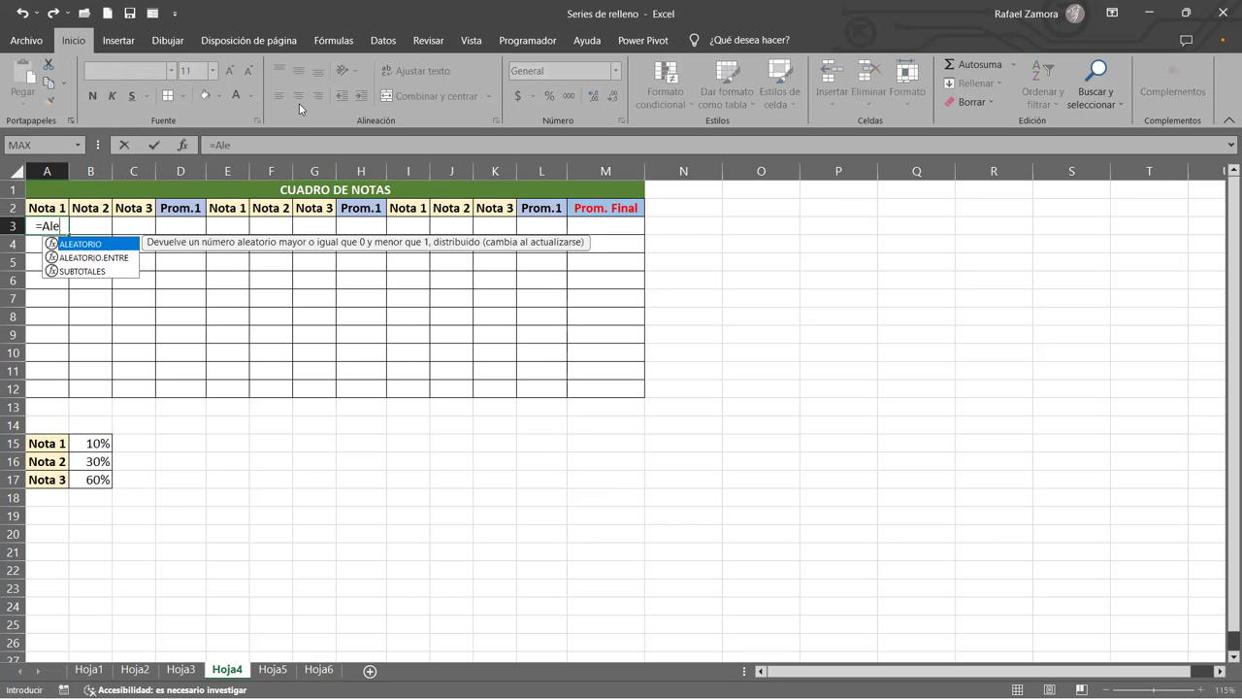
{"action": "key", "text": "Down"}
{"action": "key", "text": "Tab"}
{"action": "type", "text": "1"}
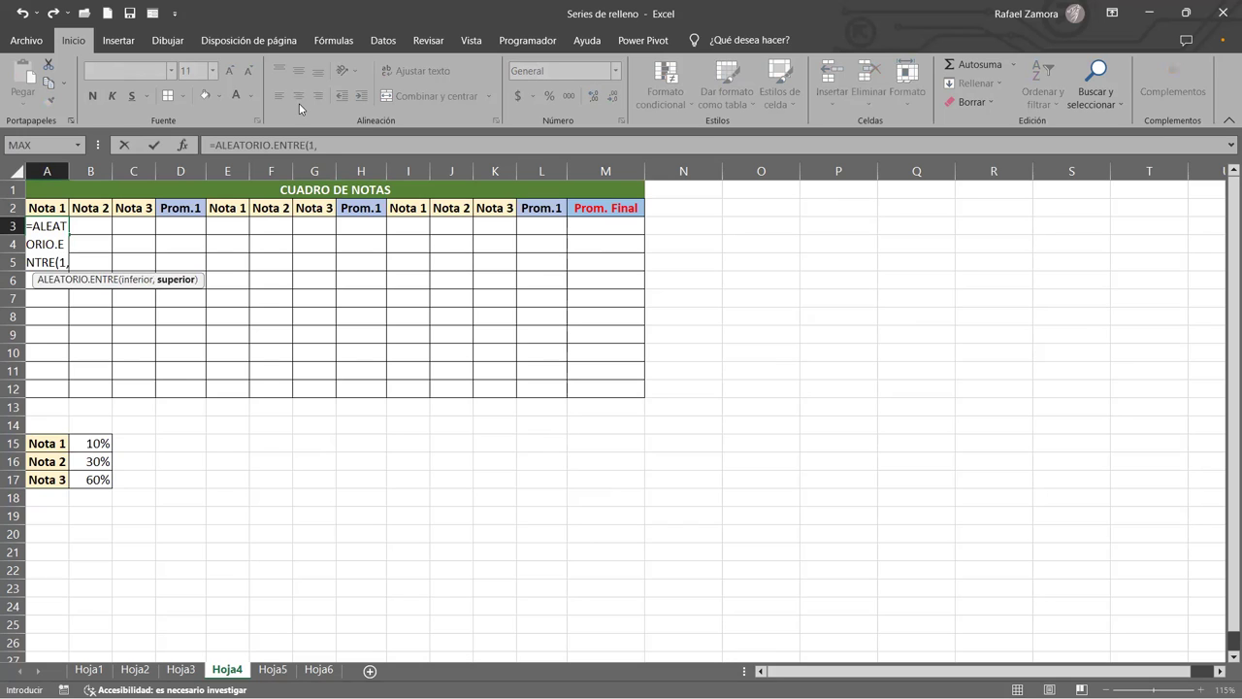
{"action": "type", "text": "10)"}
{"action": "key", "text": "Return"}
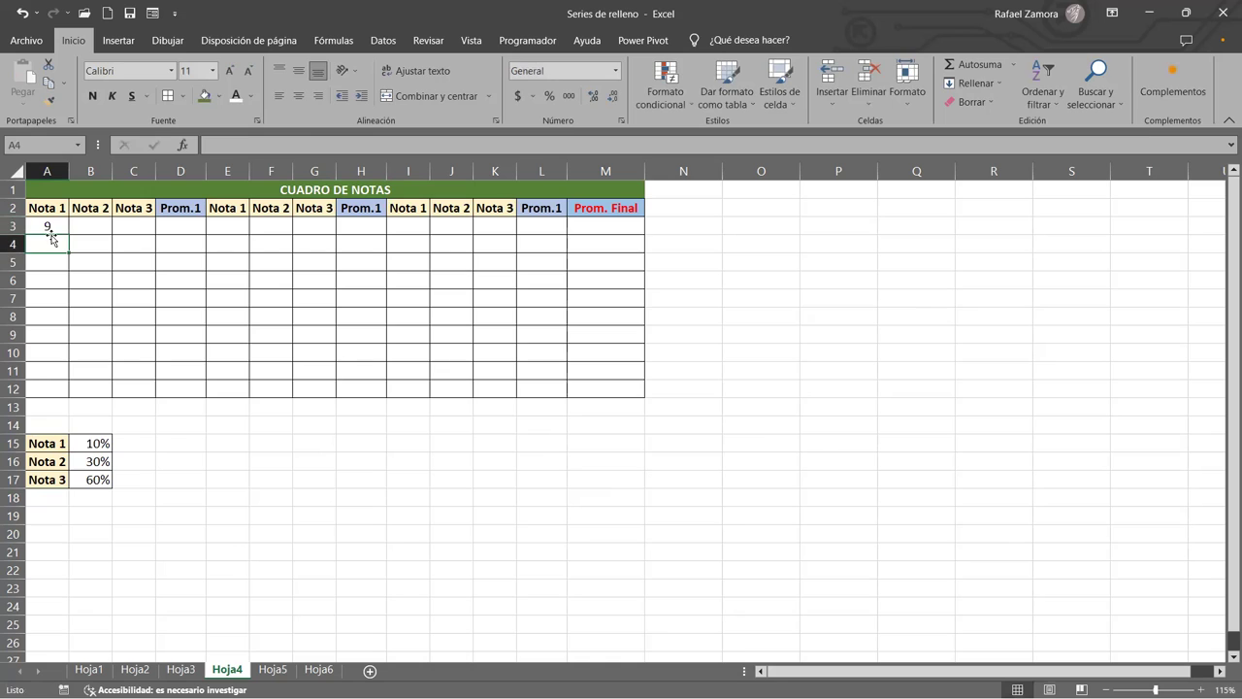
Fill the random formula across A3:C12 and copy it into E3:G12 and I3:K12.
{"action": "left_click", "coordinate": [49, 226]}
{"action": "mouse_move", "coordinate": [68, 233]}
{"action": "left_mouse_down"}
{"action": "mouse_move", "coordinate": [68, 392]}
{"action": "mouse_move", "coordinate": [146, 401]}
{"action": "left_mouse_up"}
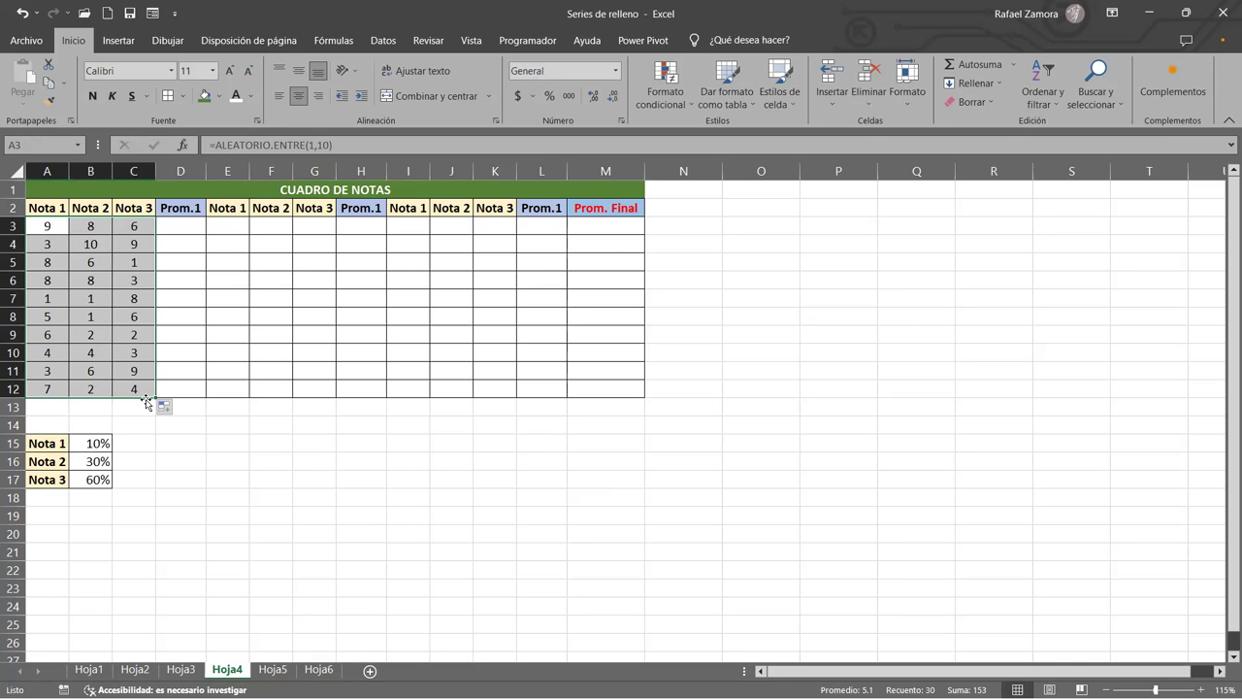
{"action": "key", "text": "ctrl+c"}
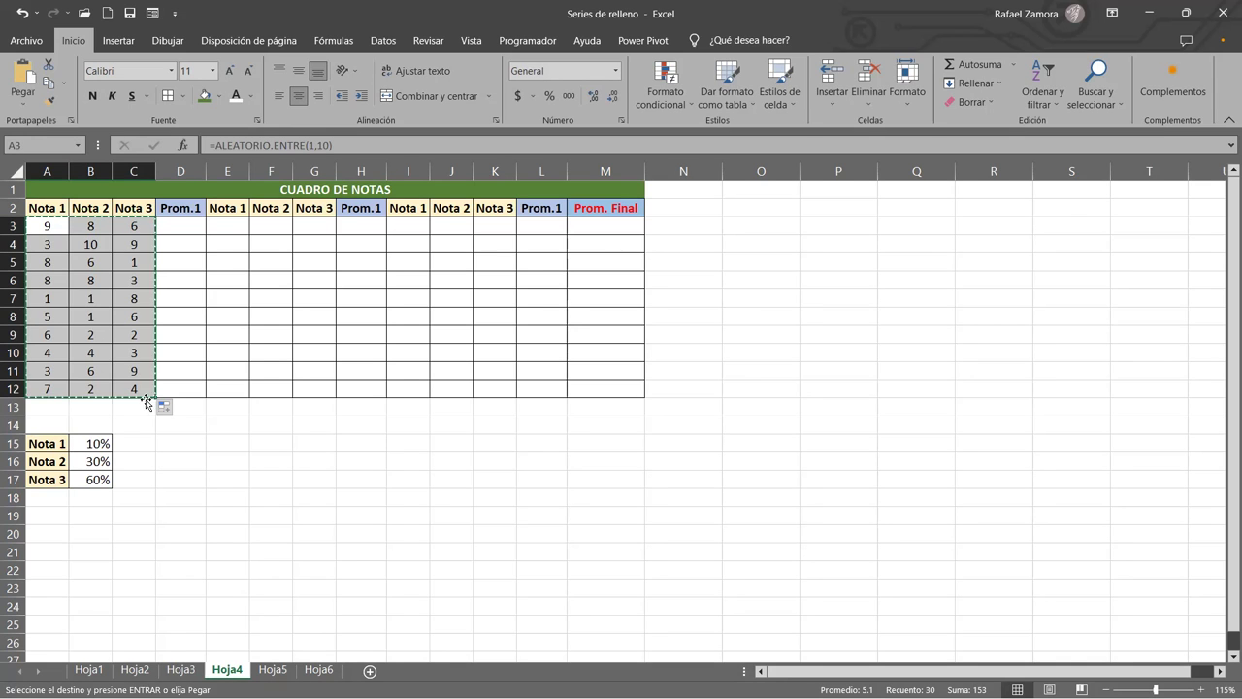
{"action": "left_click", "coordinate": [242, 224]}
{"action": "key", "text": "ctrl+v"}
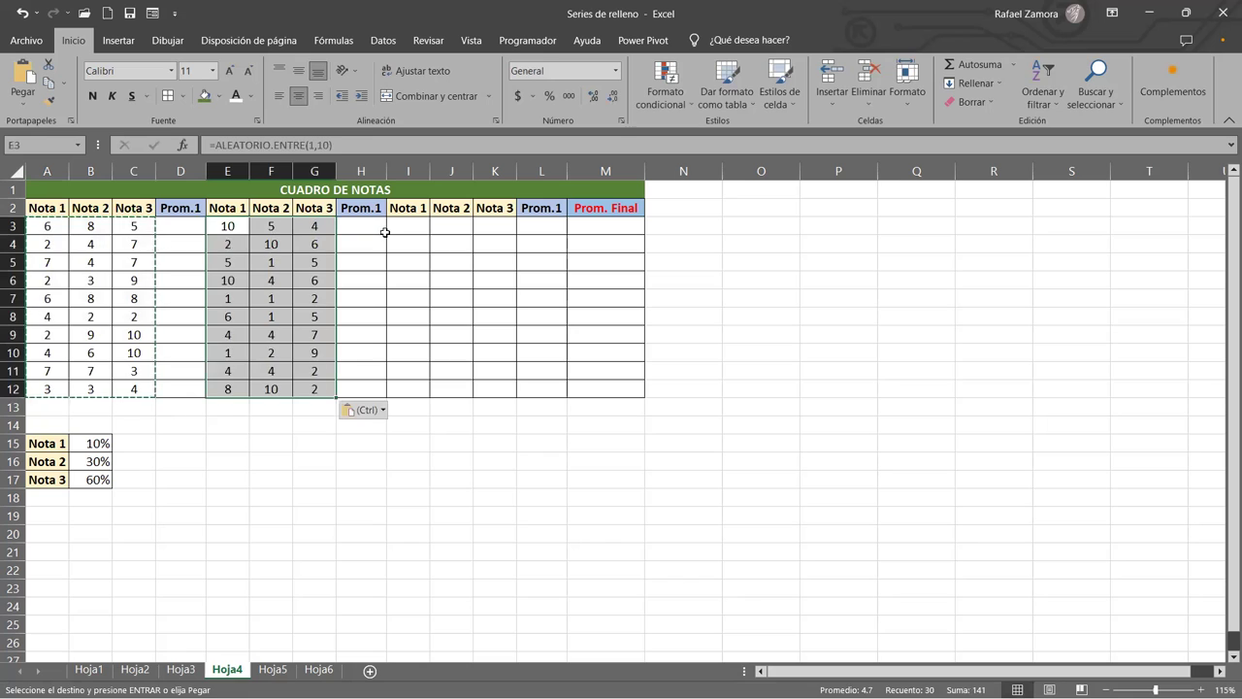
{"action": "left_click", "coordinate": [389, 230]}
{"action": "key", "text": "Return"}
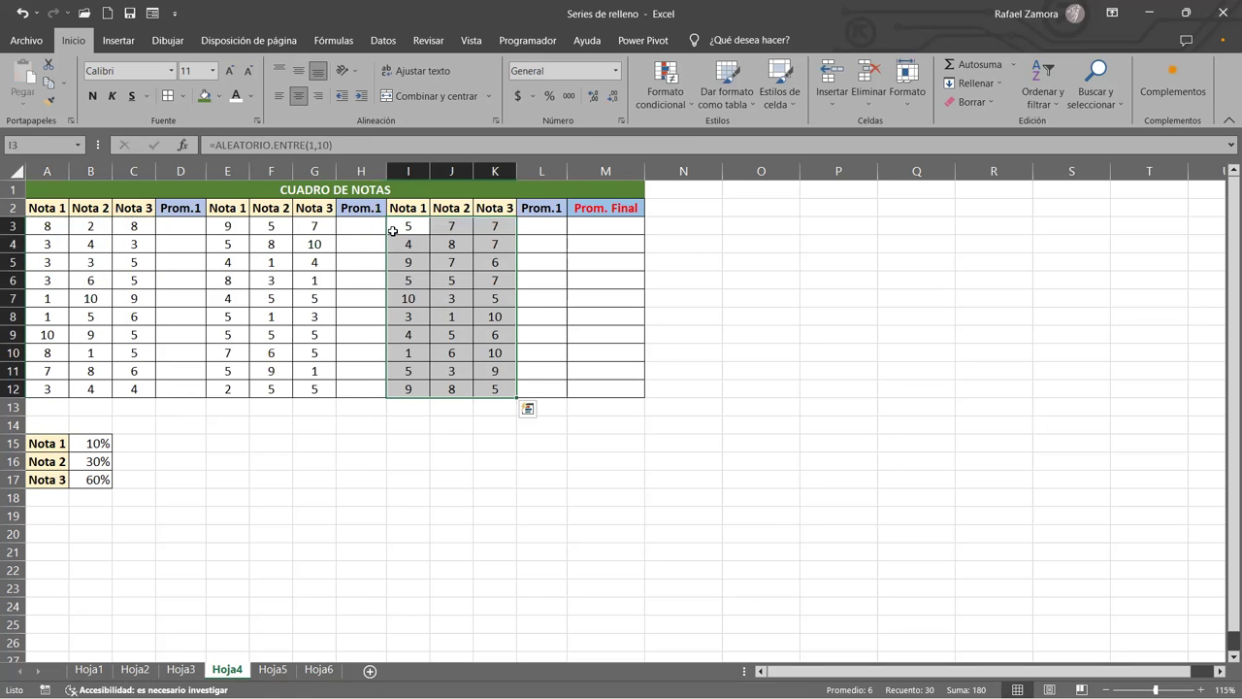
{"action": "left_click", "coordinate": [728, 296]}
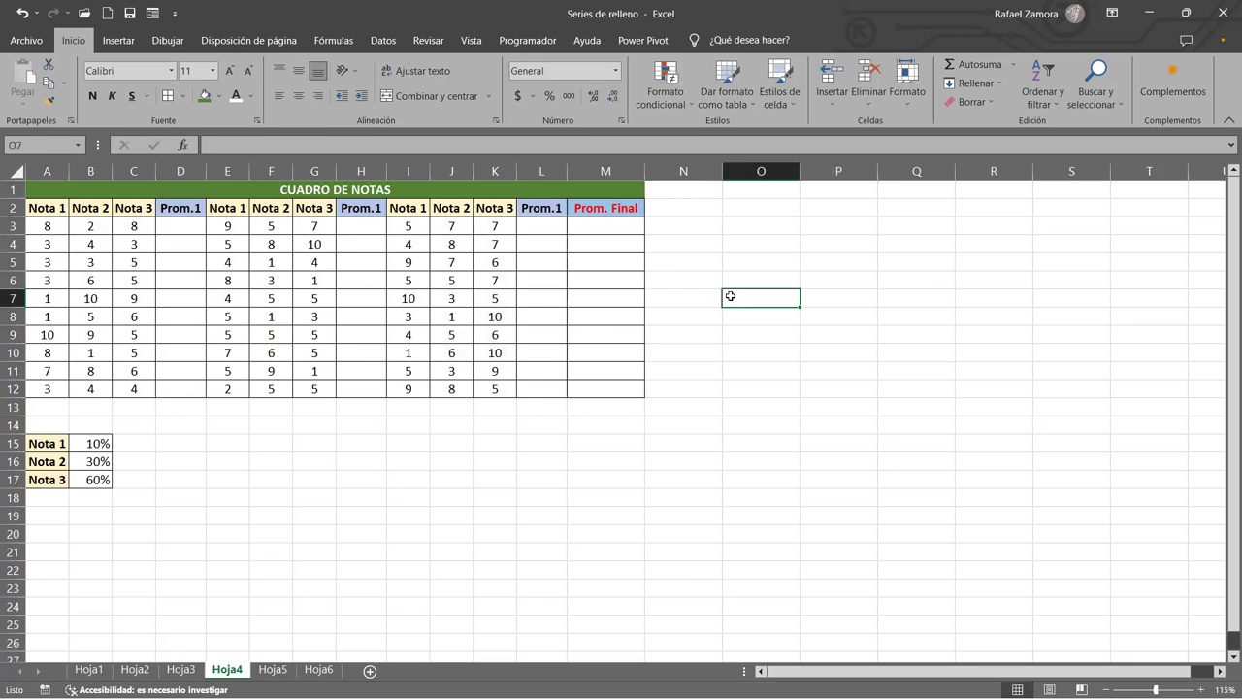
Copy A3:K12 and paste it back over itself as plain values.
{"action": "left_click_drag", "start_coordinate": [43, 227], "coordinate": [485, 390]}
{"action": "key", "text": "ctrl+c"}
{"action": "right_click", "coordinate": [245, 249]}
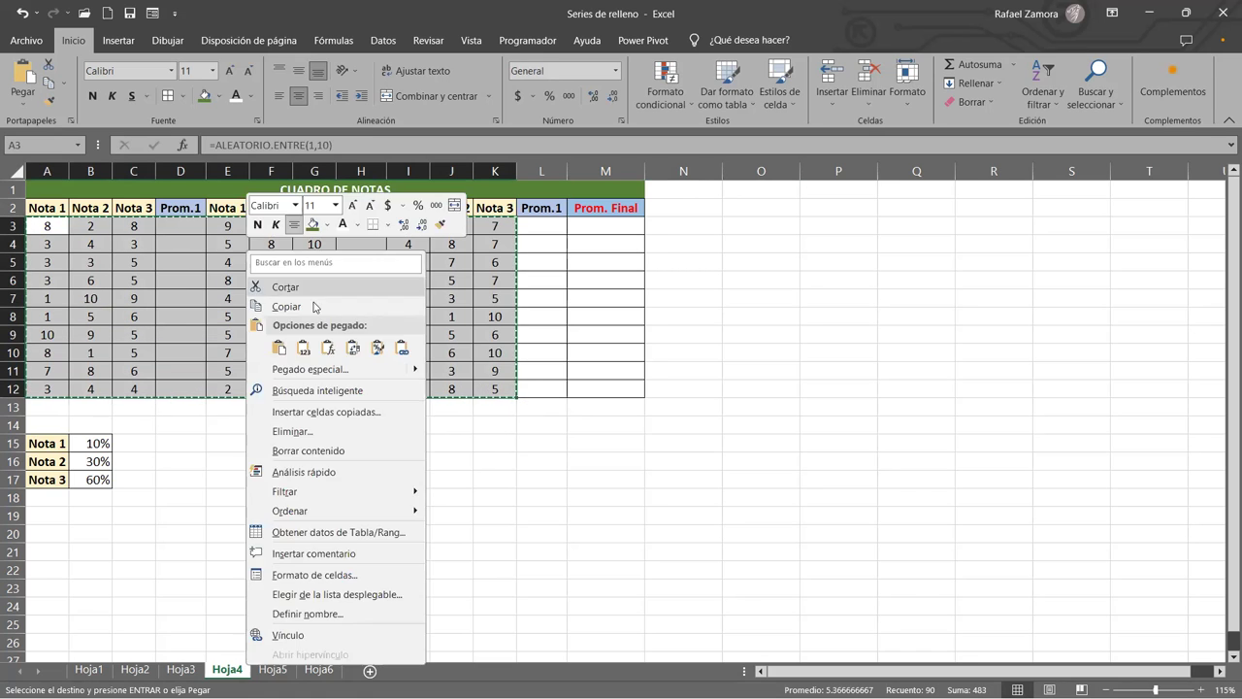
{"action": "left_click", "coordinate": [301, 353]}
{"action": "left_click", "coordinate": [695, 355]}
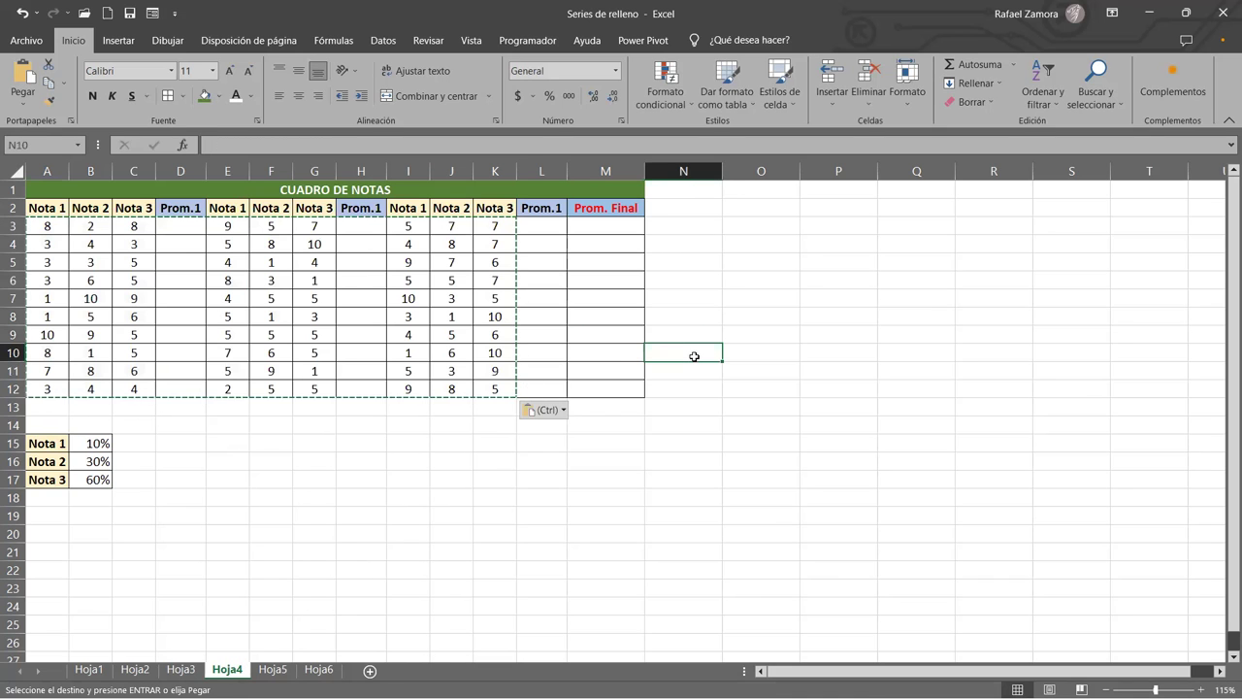
{"action": "left_click", "coordinate": [757, 303]}
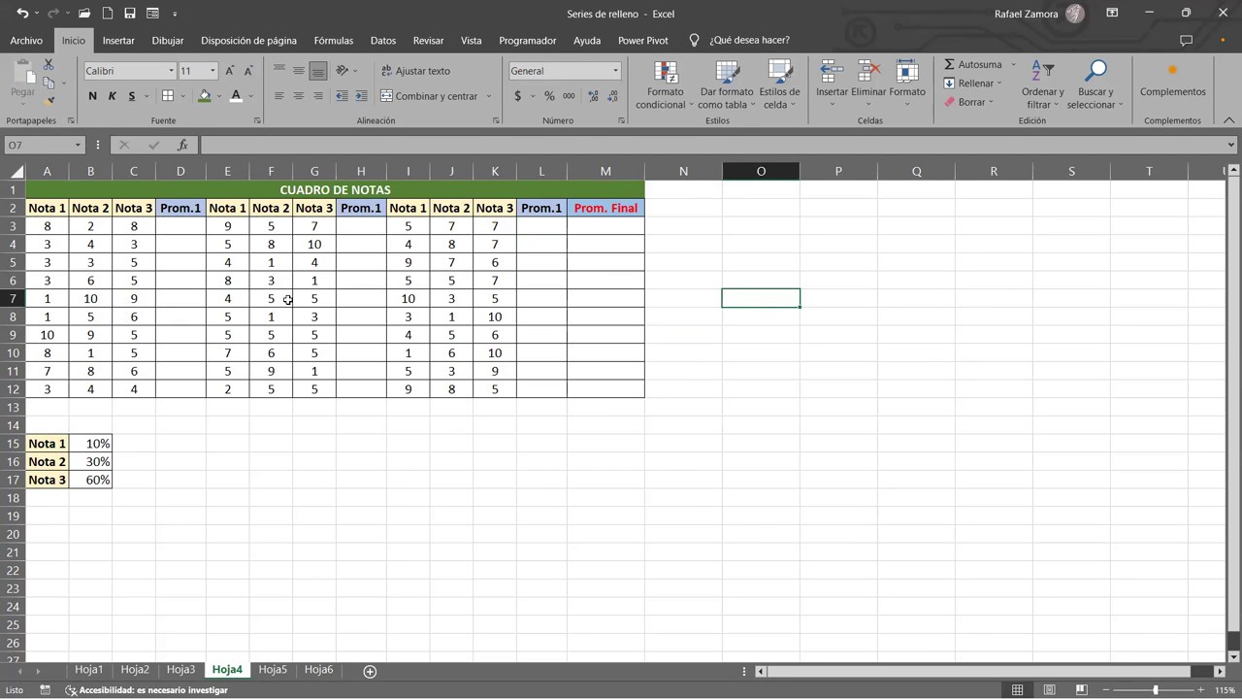
{"action": "left_click_drag", "start_coordinate": [180, 229], "coordinate": [181, 385]}
{"action": "left_click_drag", "start_coordinate": [355, 225], "coordinate": [349, 388]}
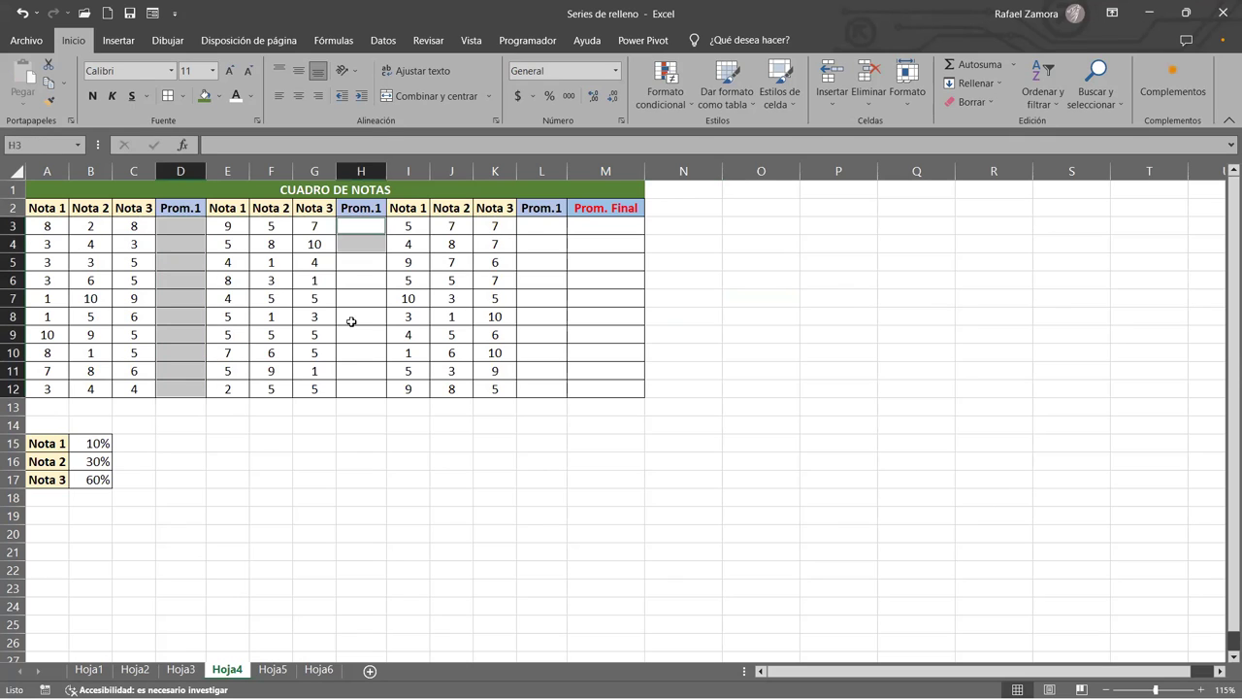
{"action": "left_click_drag", "start_coordinate": [527, 227], "coordinate": [611, 388]}
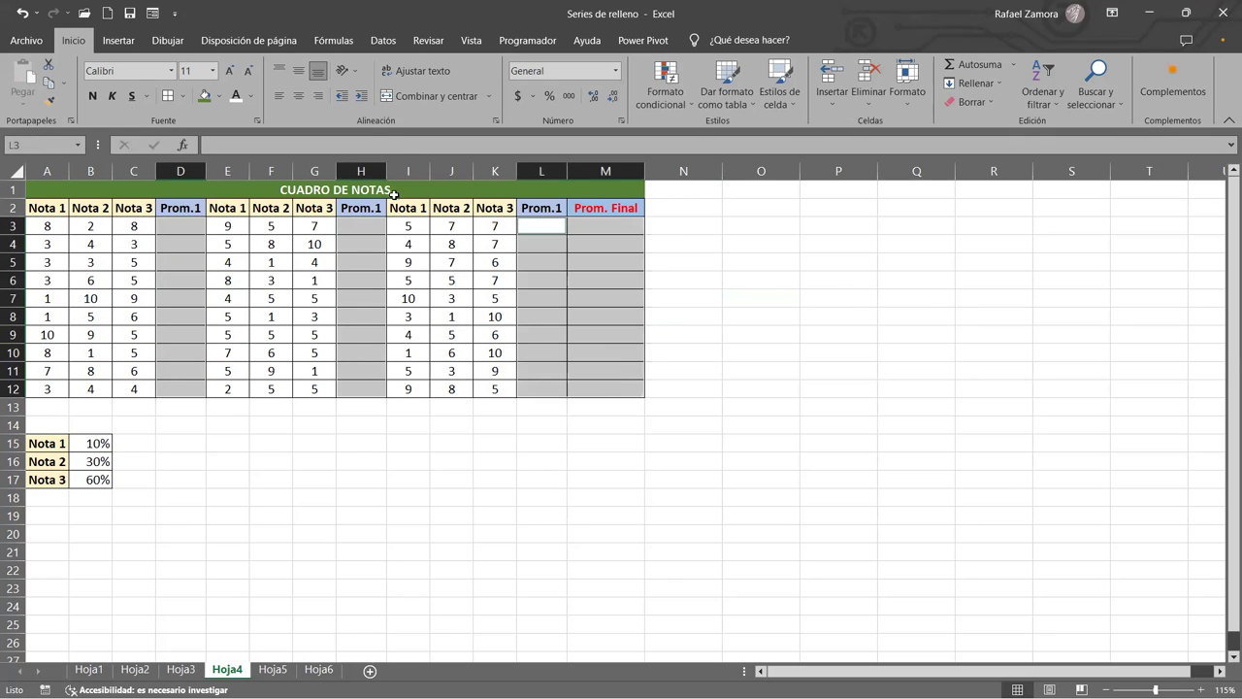
{"action": "left_click", "coordinate": [405, 437]}
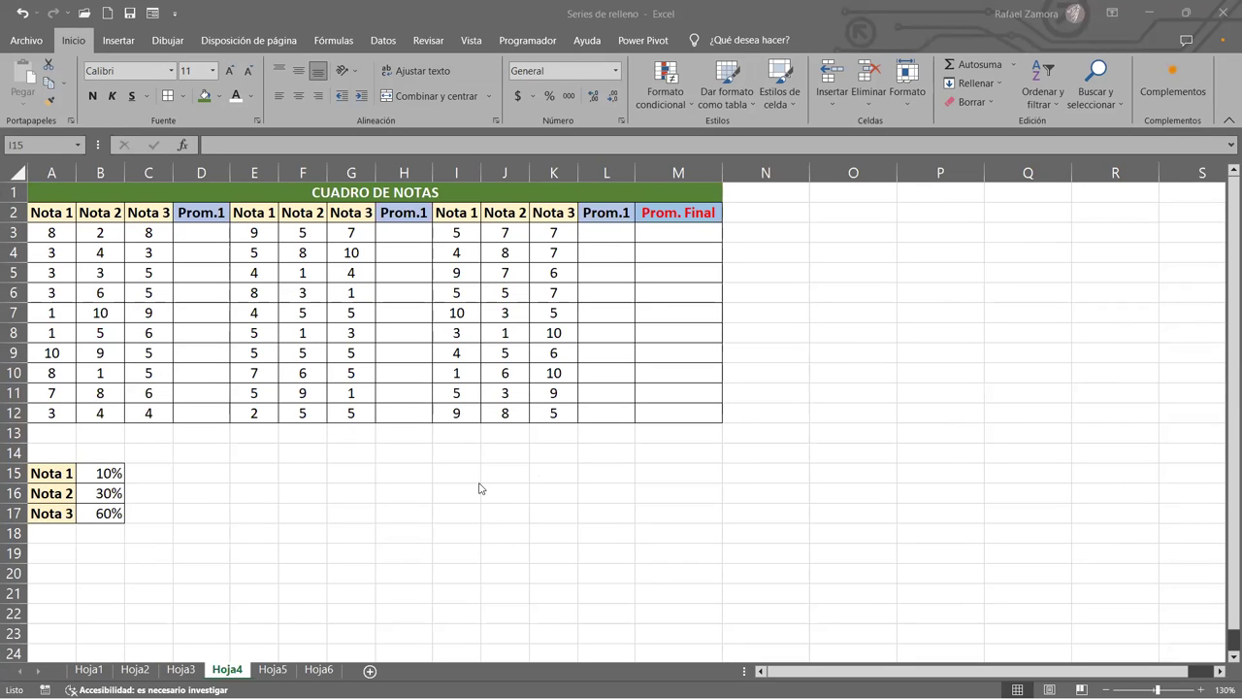
{"action": "left_click", "coordinate": [201, 231]}
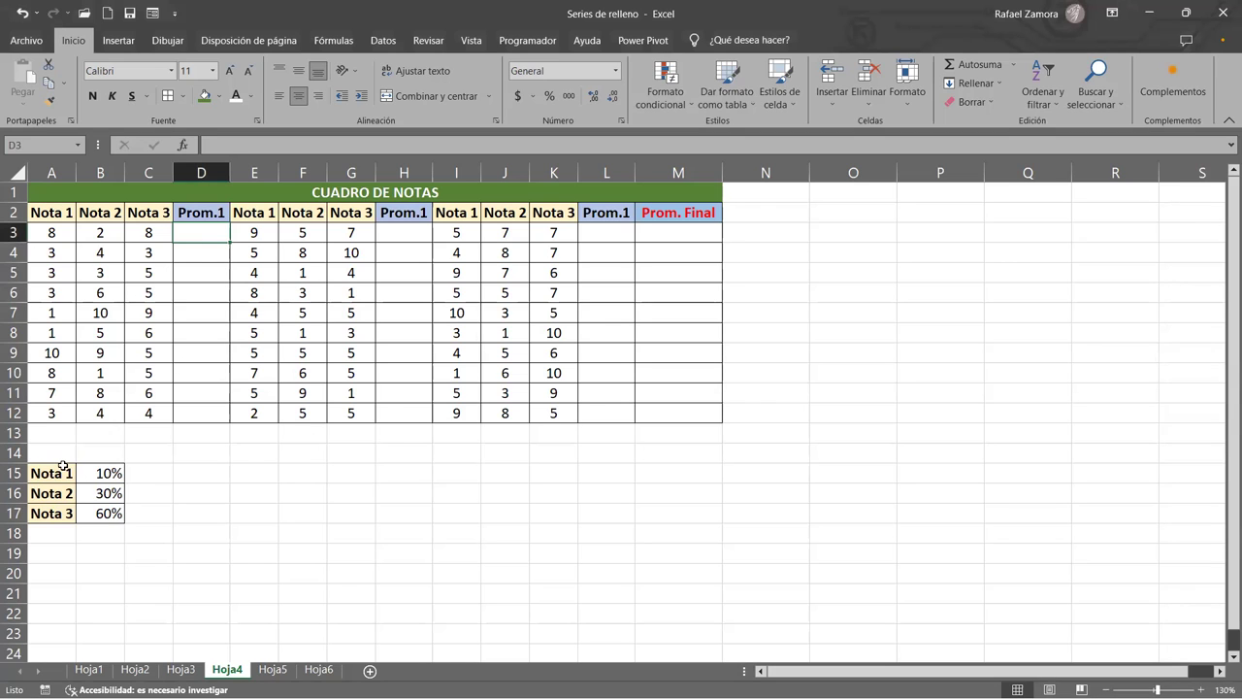
Shade the Nota 1–Nota 3 labels in A15:A17 with a light orange theme fill.
{"action": "left_click_drag", "start_coordinate": [56, 472], "coordinate": [56, 512]}
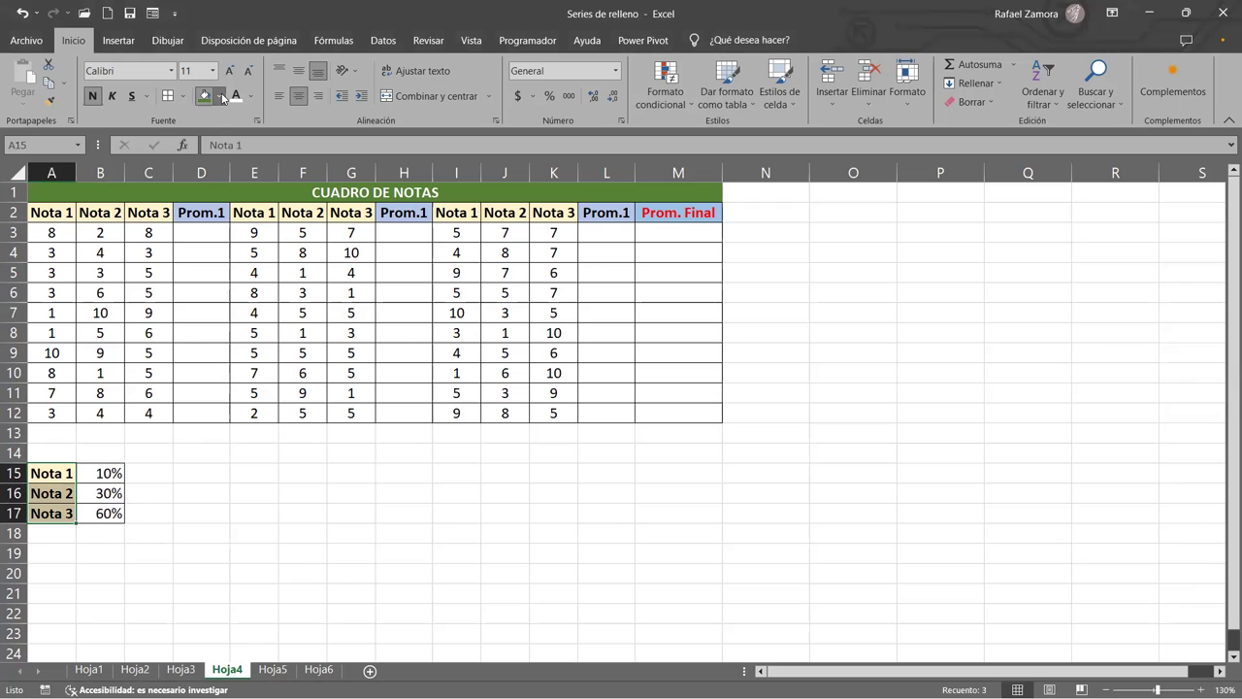
{"action": "left_click", "coordinate": [222, 98]}
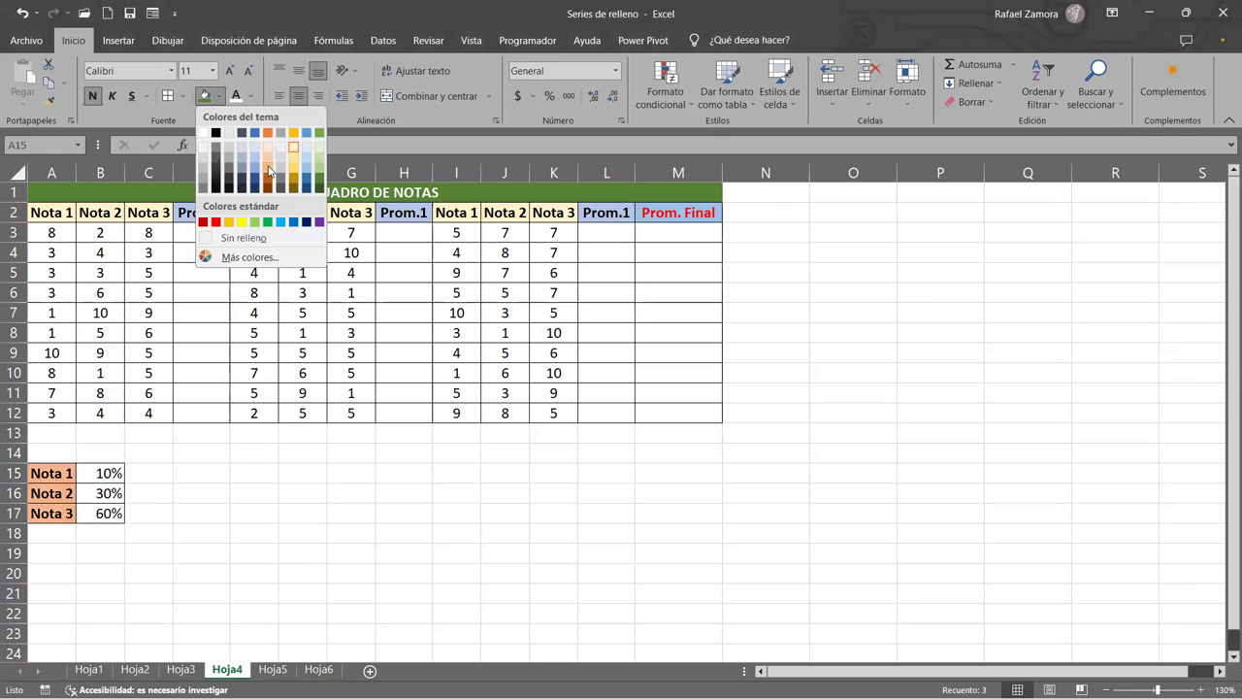
{"action": "left_click", "coordinate": [269, 170]}
Review the weight percentages in B15:B17, from 10% to 60%, ending on cell D15.
{"action": "left_click", "coordinate": [116, 474]}
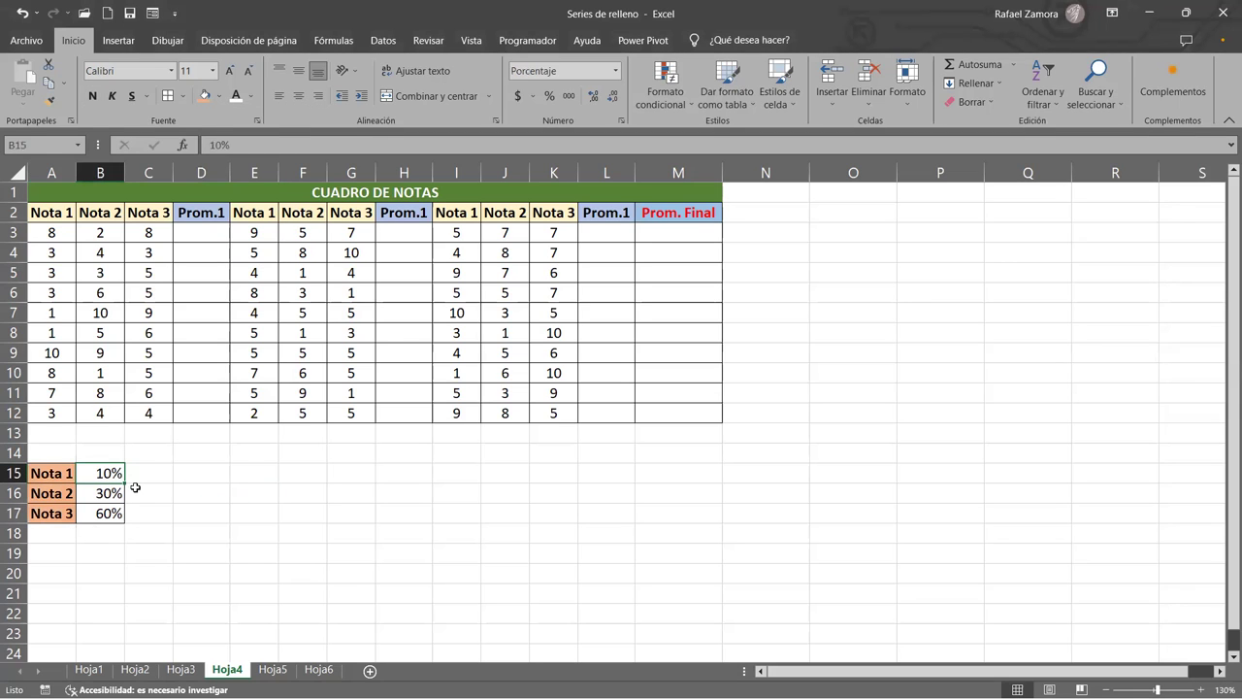
{"action": "left_click", "coordinate": [111, 499]}
{"action": "left_click", "coordinate": [110, 514]}
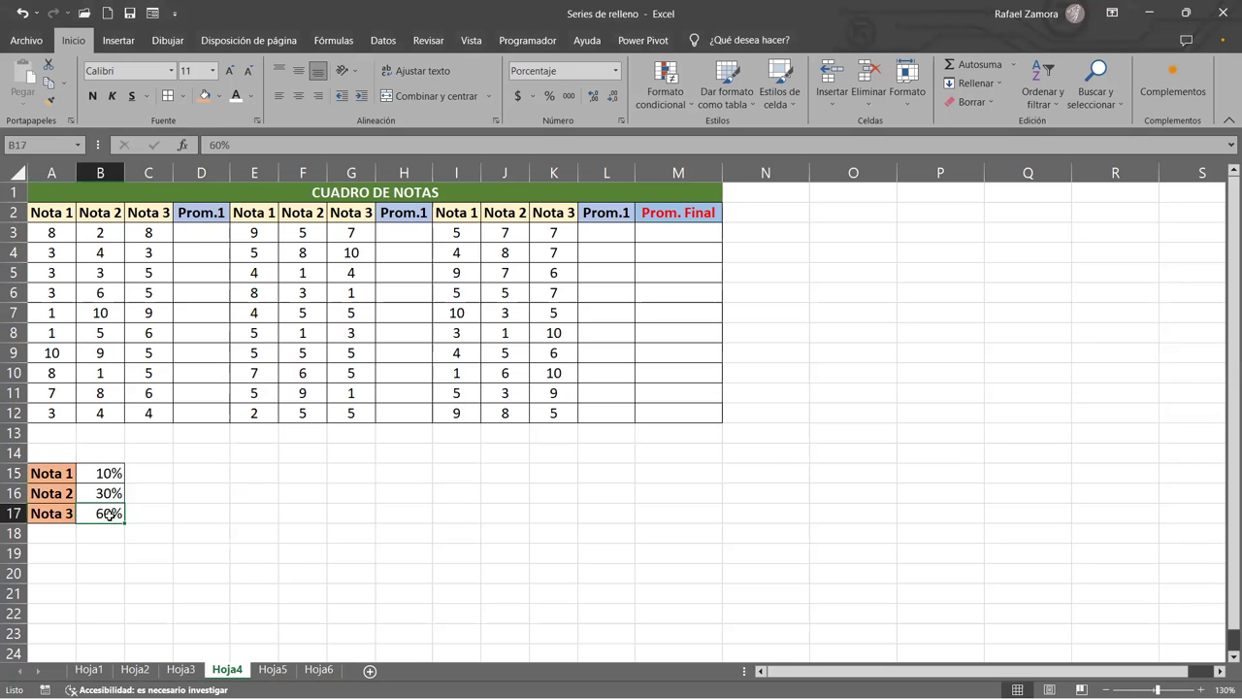
{"action": "left_click", "coordinate": [200, 476]}
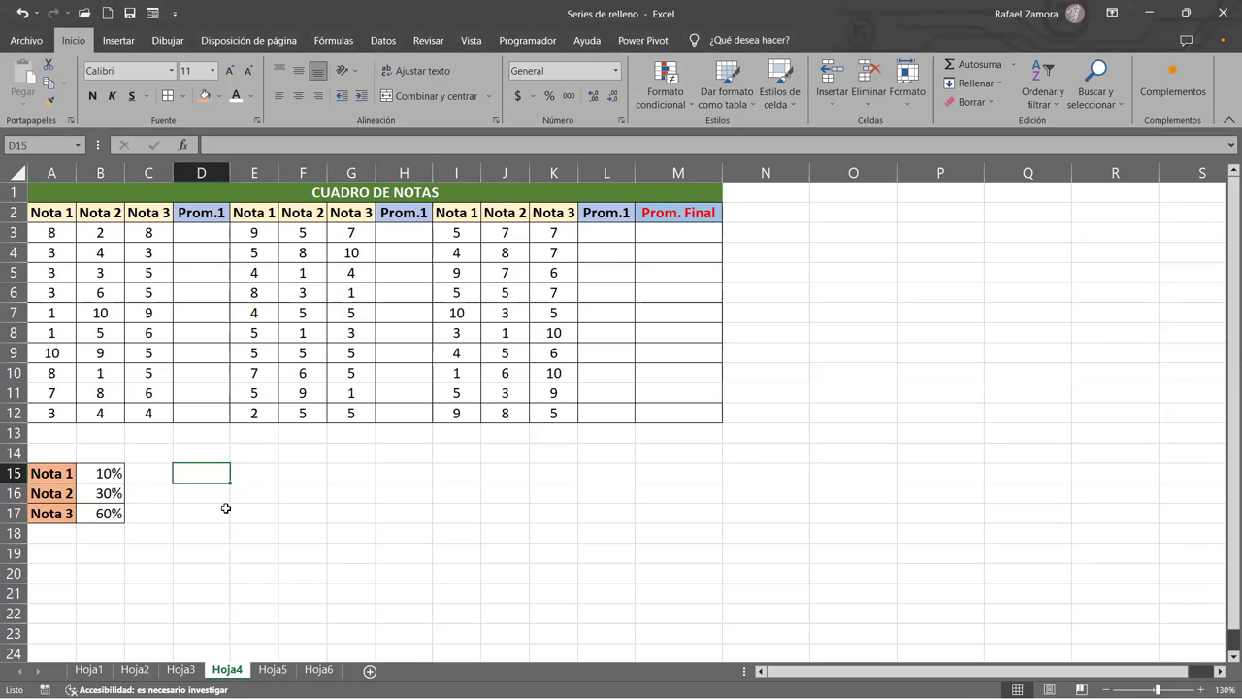
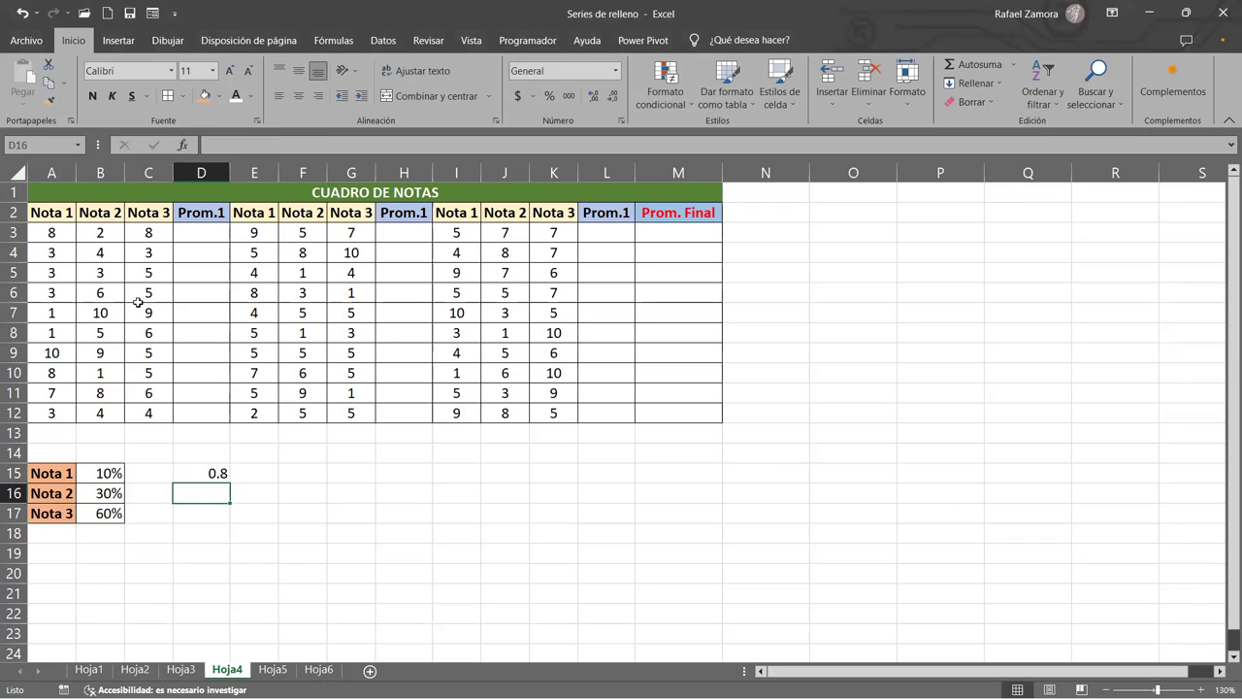
Enter 0.6 in D16 and 4.8 in D17, then AutoSum D15:D17 into D18 for 6.2.
{"action": "type", "text": "0.6"}
{"action": "key", "text": "Return"}
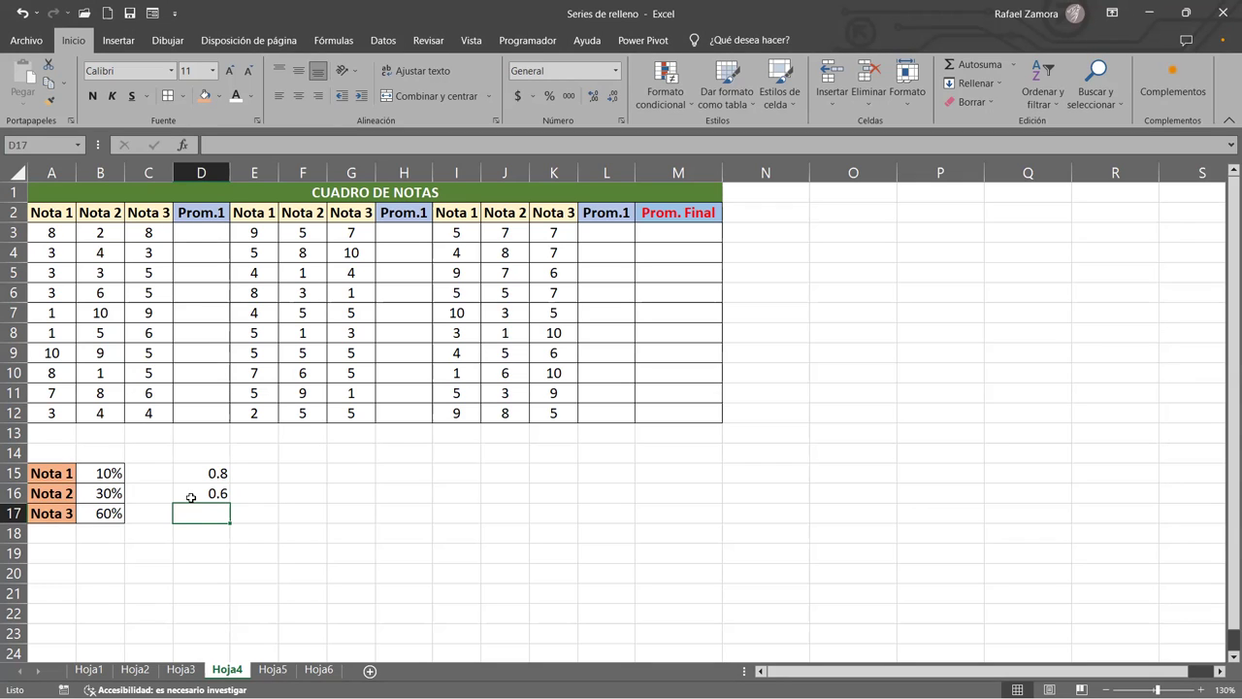
{"action": "type", "text": "4.8"}
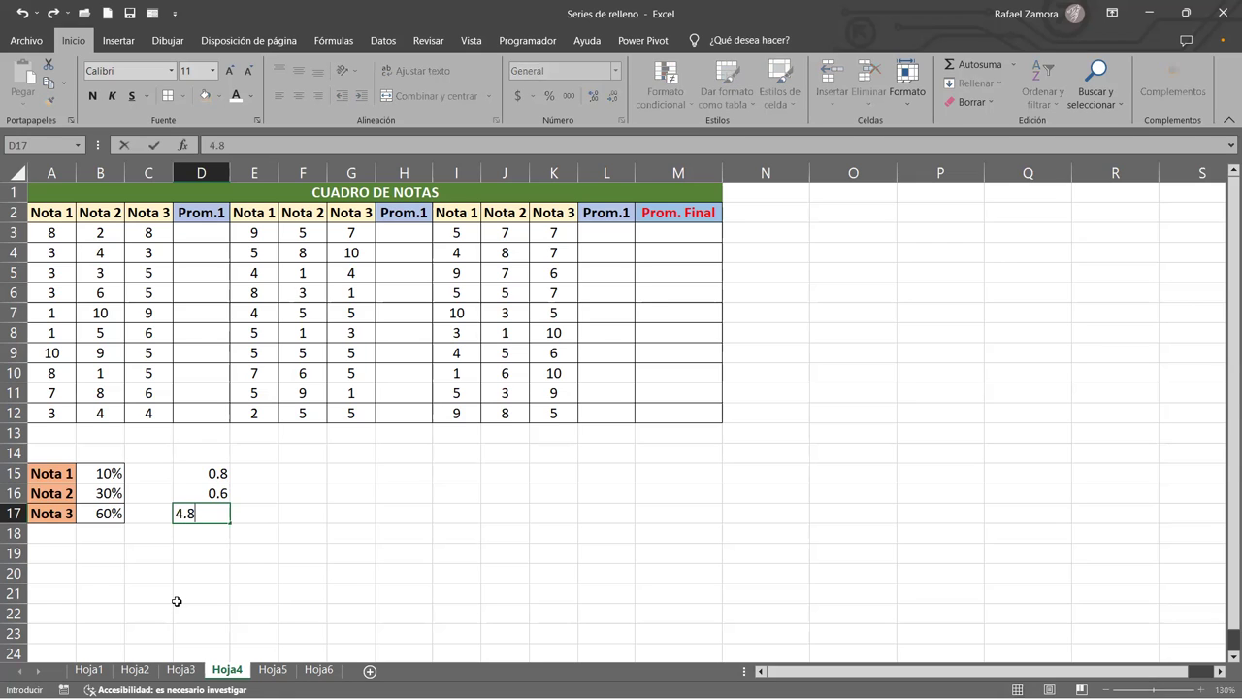
{"action": "key", "text": "Return"}
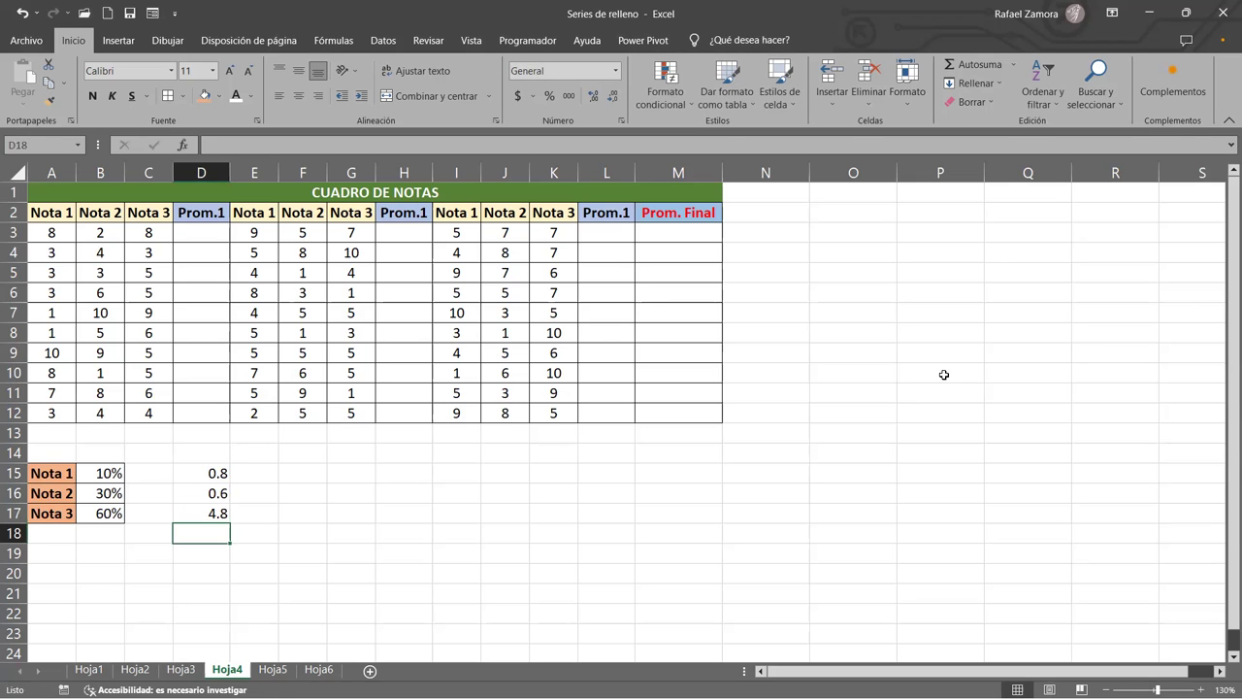
{"action": "left_click", "coordinate": [967, 66]}
{"action": "left_click", "coordinate": [968, 66]}
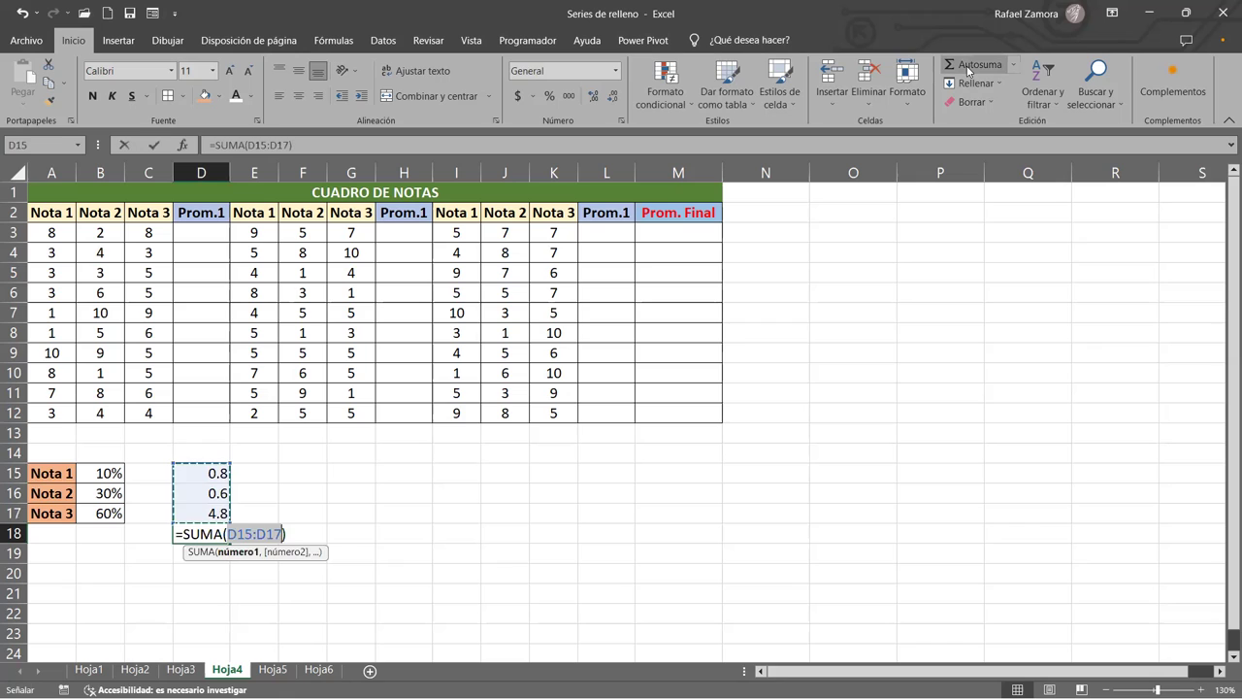
{"action": "key", "text": "Return"}
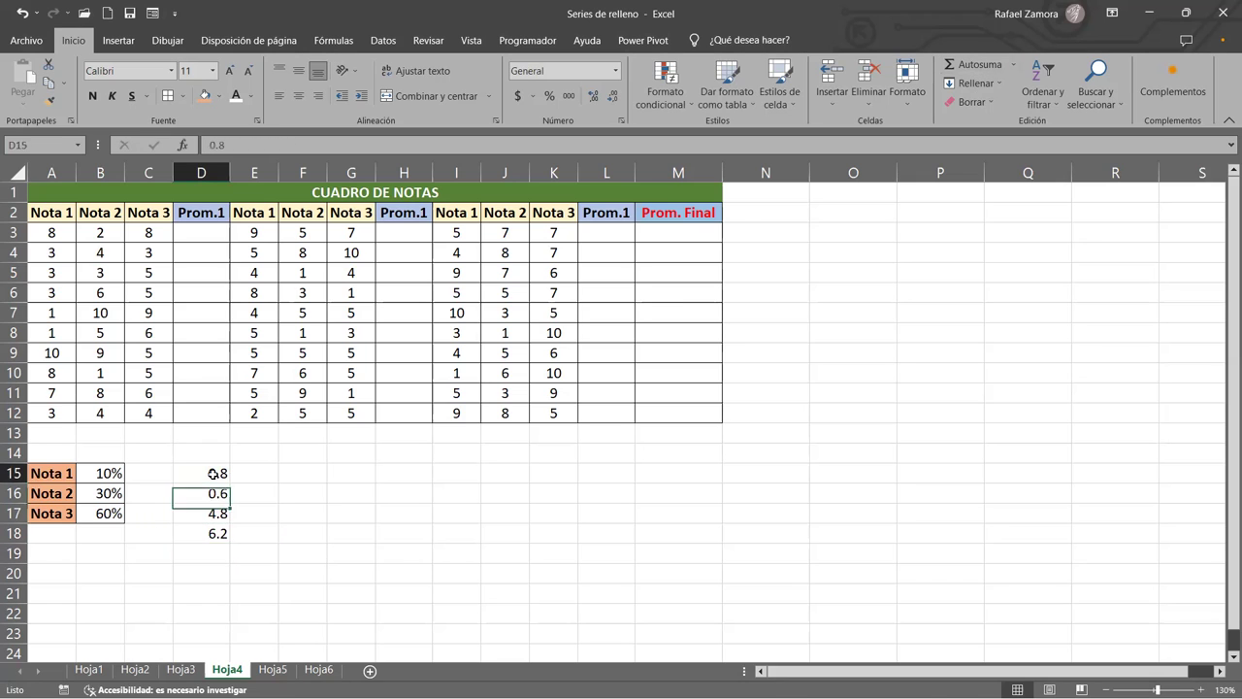
Centre the helper values and total in D15:D18.
{"action": "left_click_drag", "start_coordinate": [201, 472], "coordinate": [201, 533]}
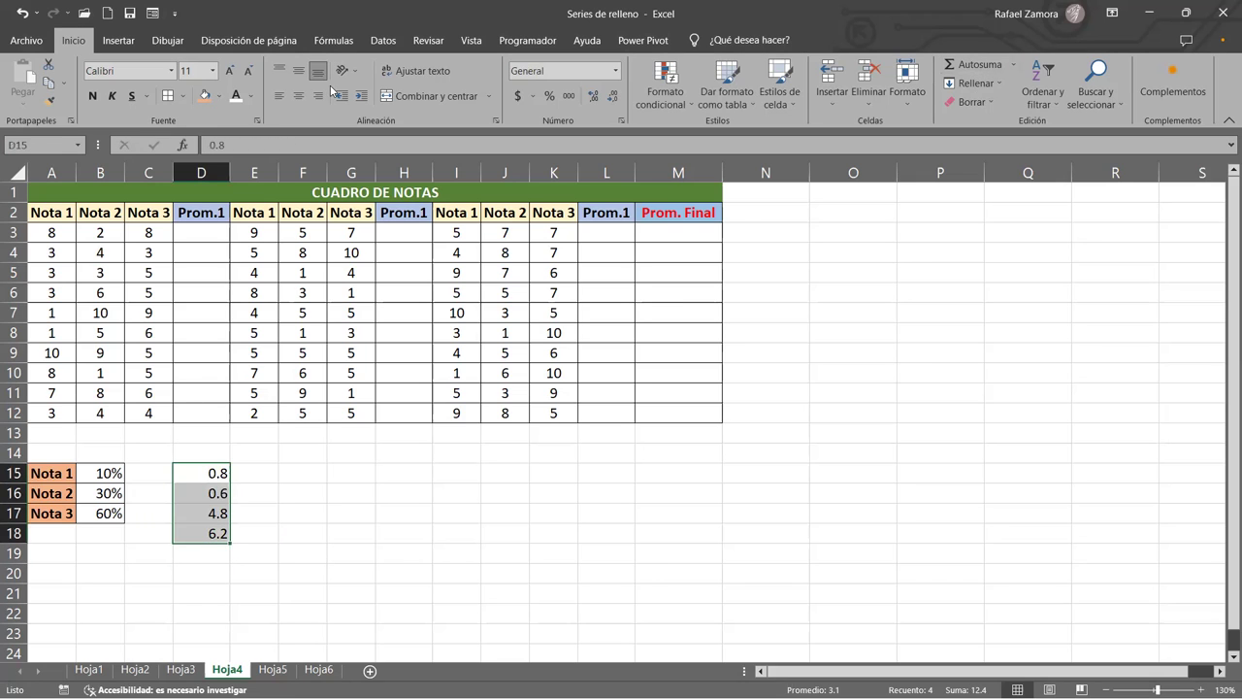
{"action": "left_click", "coordinate": [298, 95]}
{"action": "left_click", "coordinate": [254, 512]}
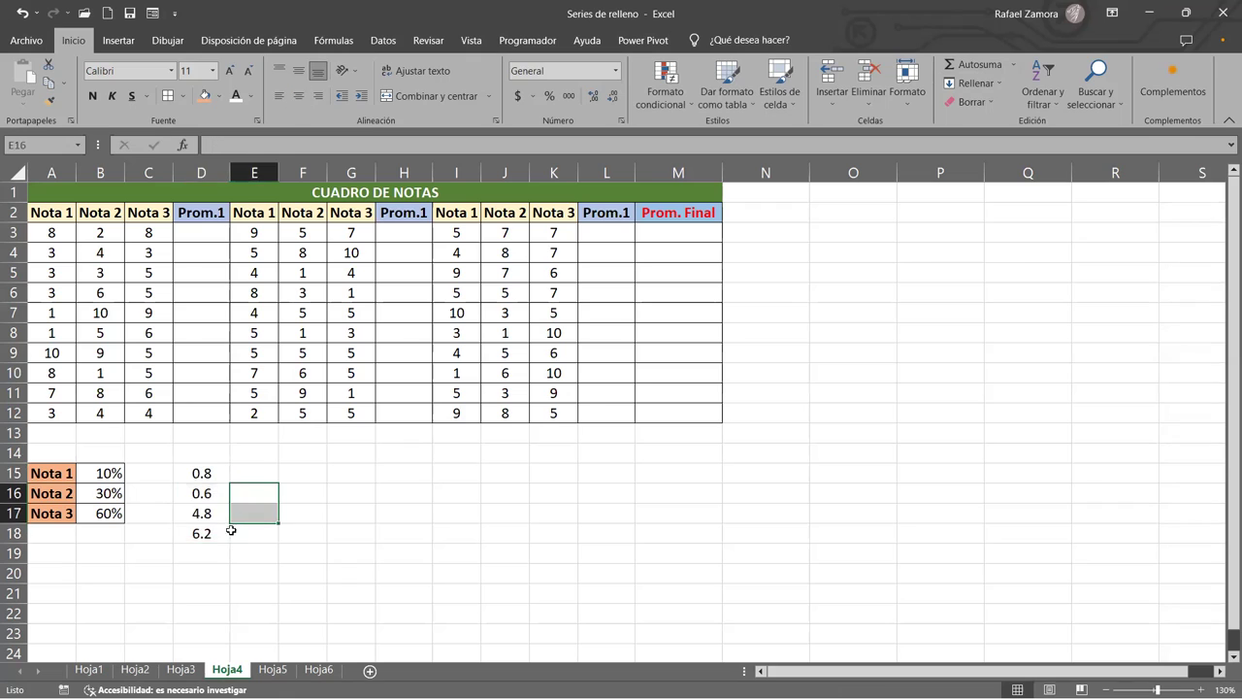
{"action": "left_click", "coordinate": [213, 533]}
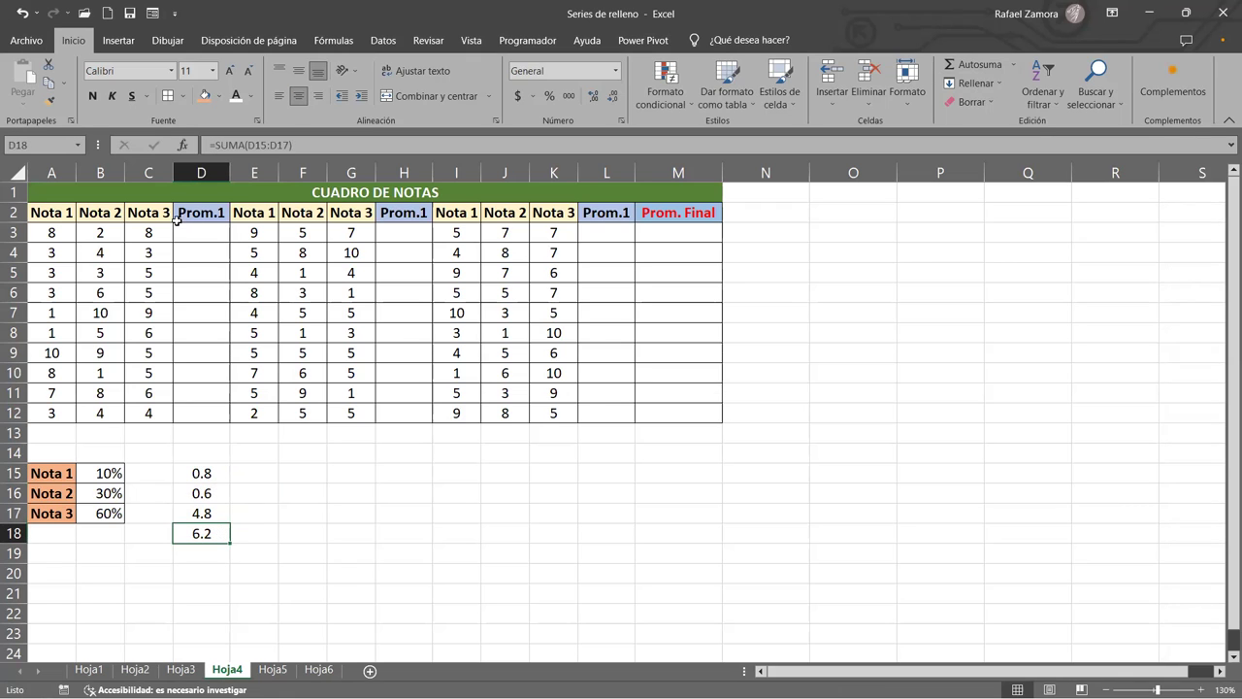
Colour the 6.2 total in D18 red, then select the empty cells under each Prom.1 column.
{"action": "left_click", "coordinate": [252, 96]}
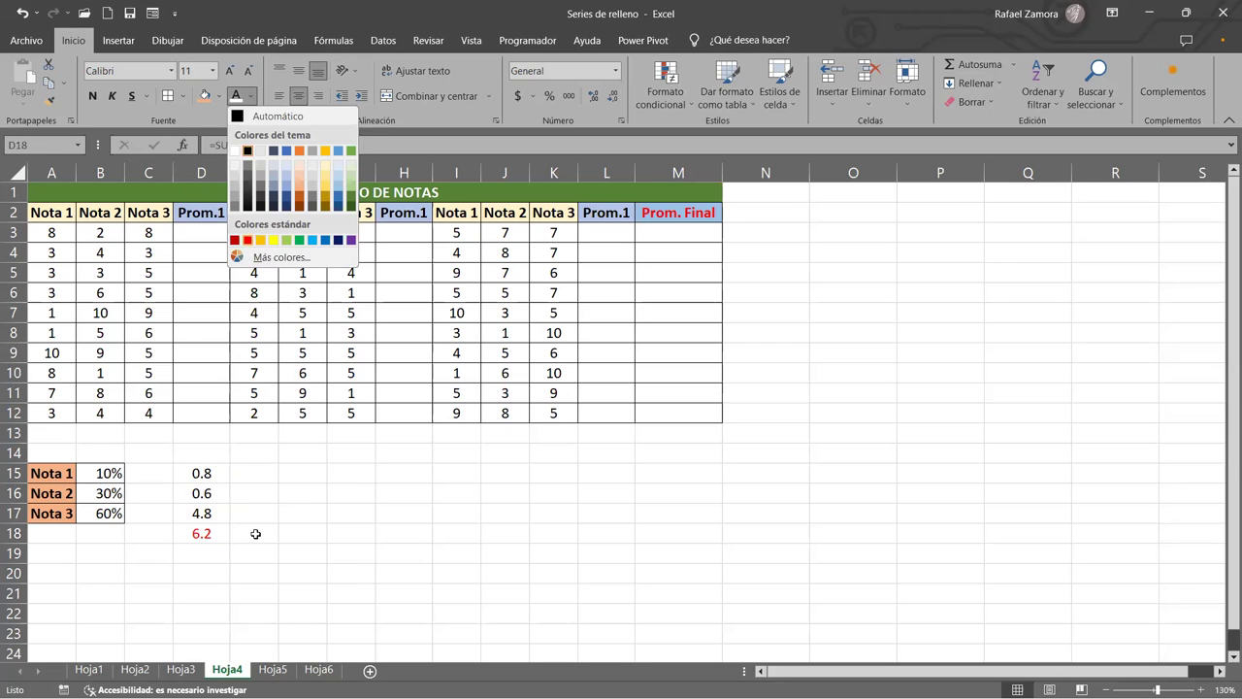
{"action": "left_click", "coordinate": [250, 239]}
{"action": "left_click", "coordinate": [211, 236]}
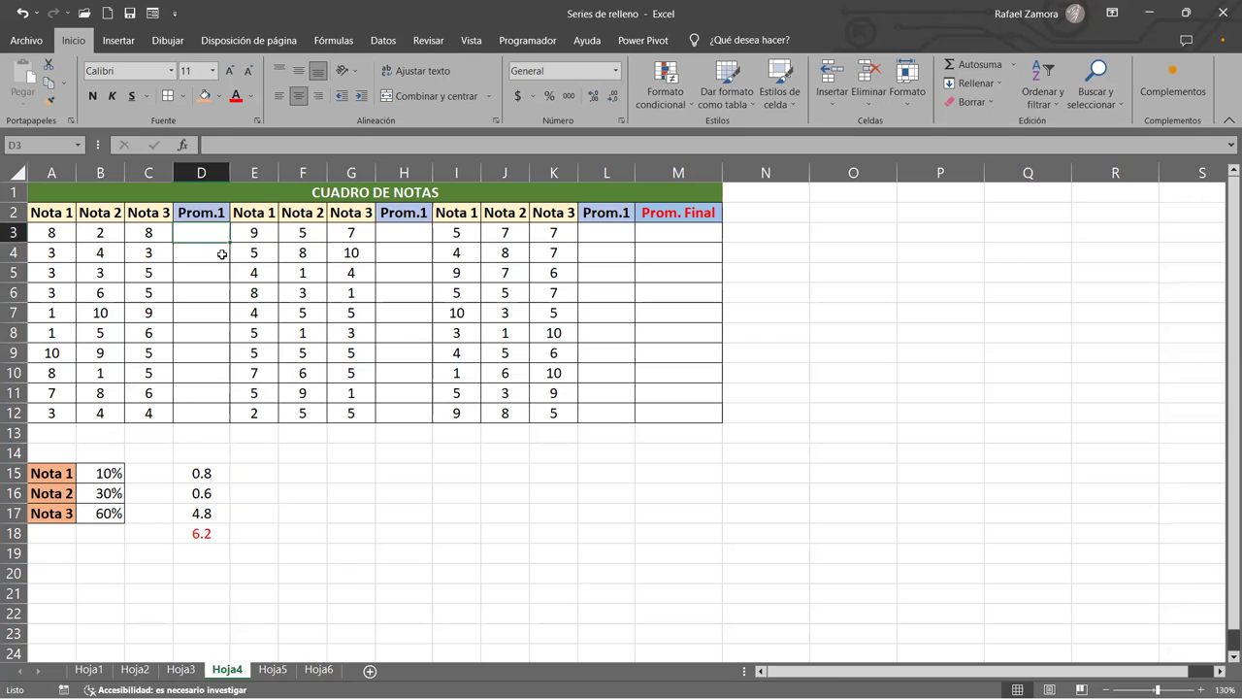
{"action": "left_click_drag", "start_coordinate": [202, 234], "coordinate": [196, 412]}
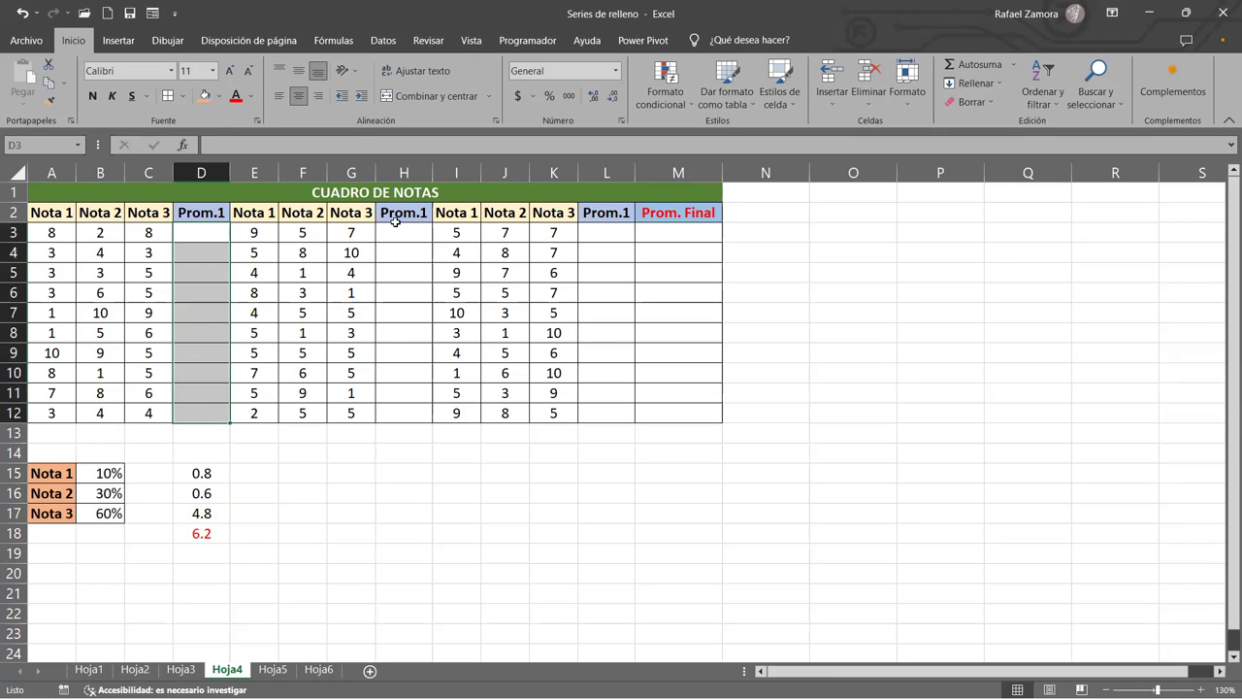
{"action": "left_click_drag", "start_coordinate": [396, 233], "coordinate": [387, 415]}
{"action": "mouse_move", "coordinate": [621, 233]}
{"action": "left_mouse_down"}
{"action": "mouse_move", "coordinate": [603, 417]}
{"action": "mouse_move", "coordinate": [582, 424]}
{"action": "left_mouse_up"}
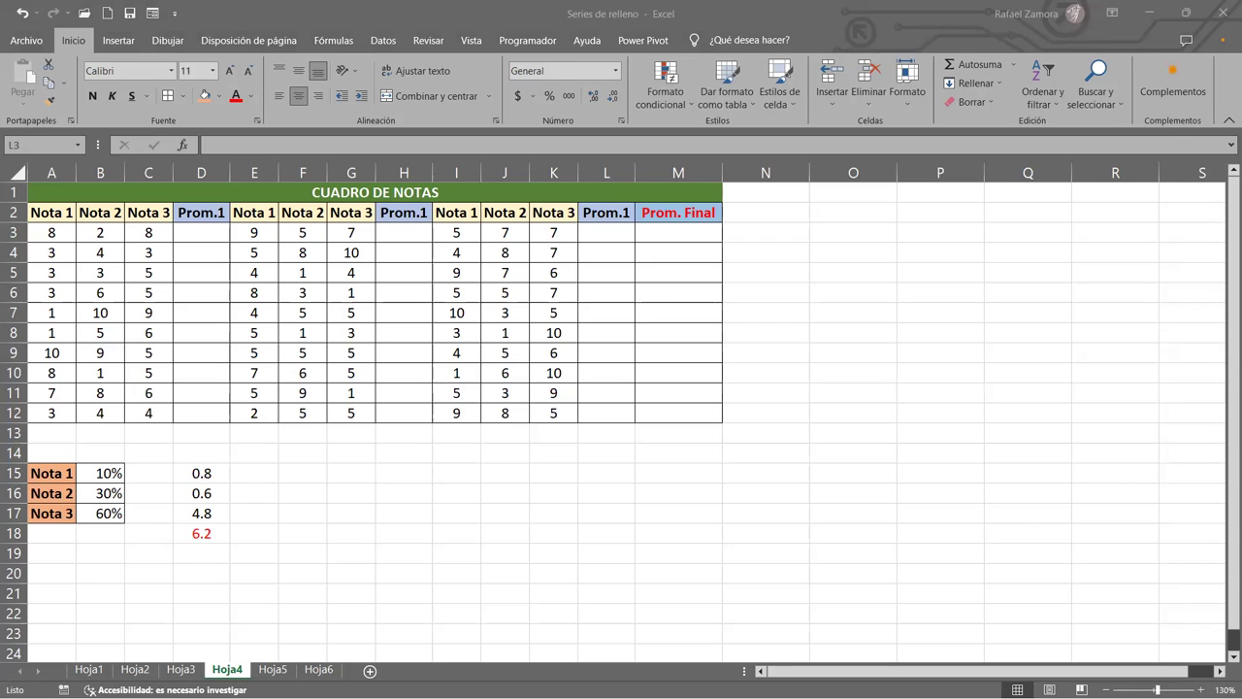
Review row 3's grades and the B15:B17 weights to work out the weighted helper values.
{"action": "left_click", "coordinate": [617, 557]}
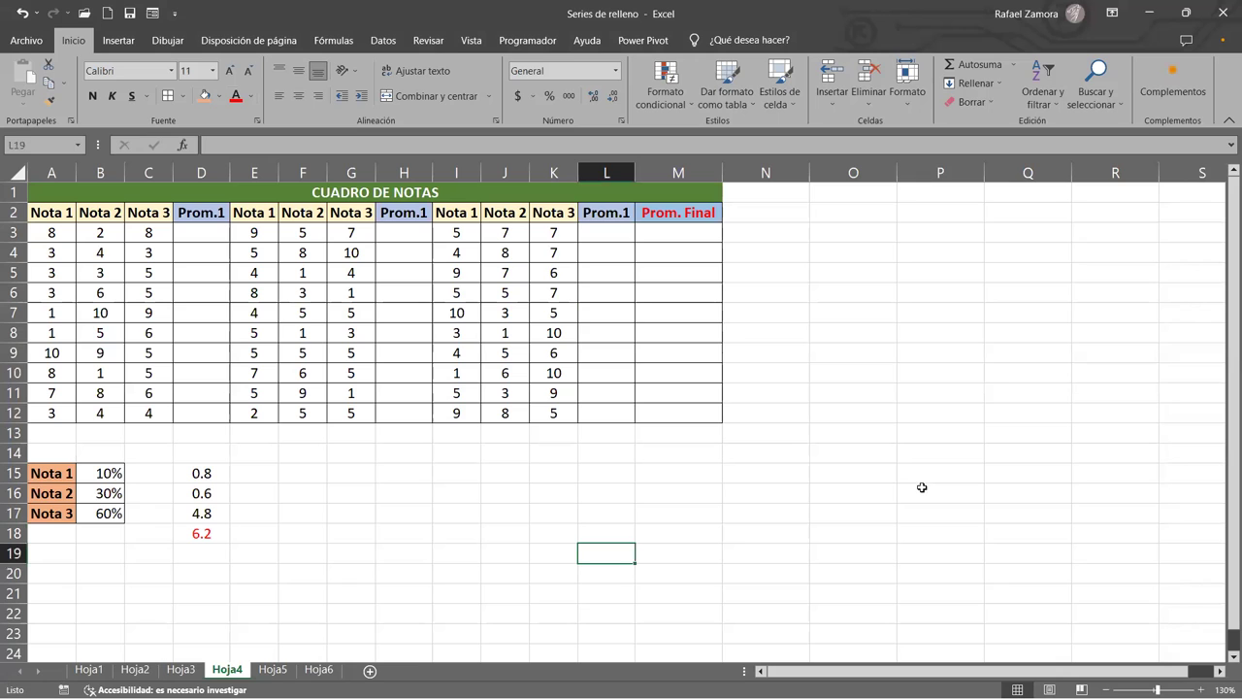
{"action": "left_click", "coordinate": [197, 462]}
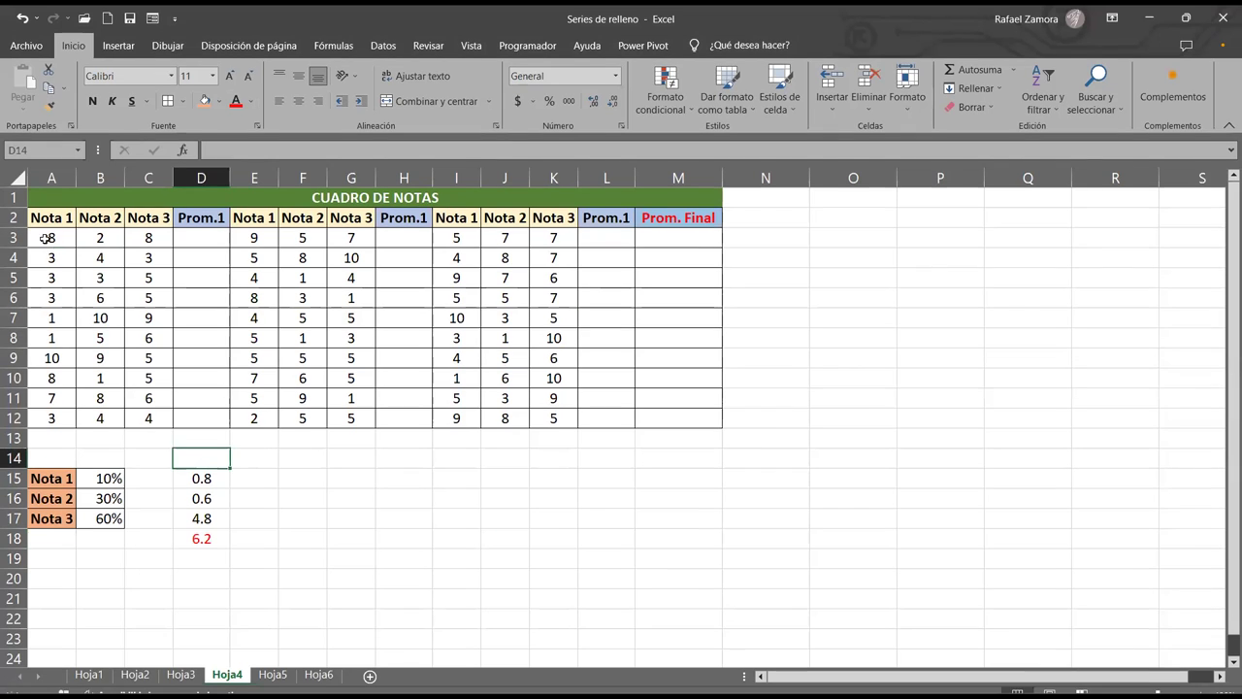
{"action": "left_click_drag", "start_coordinate": [45, 239], "coordinate": [102, 241]}
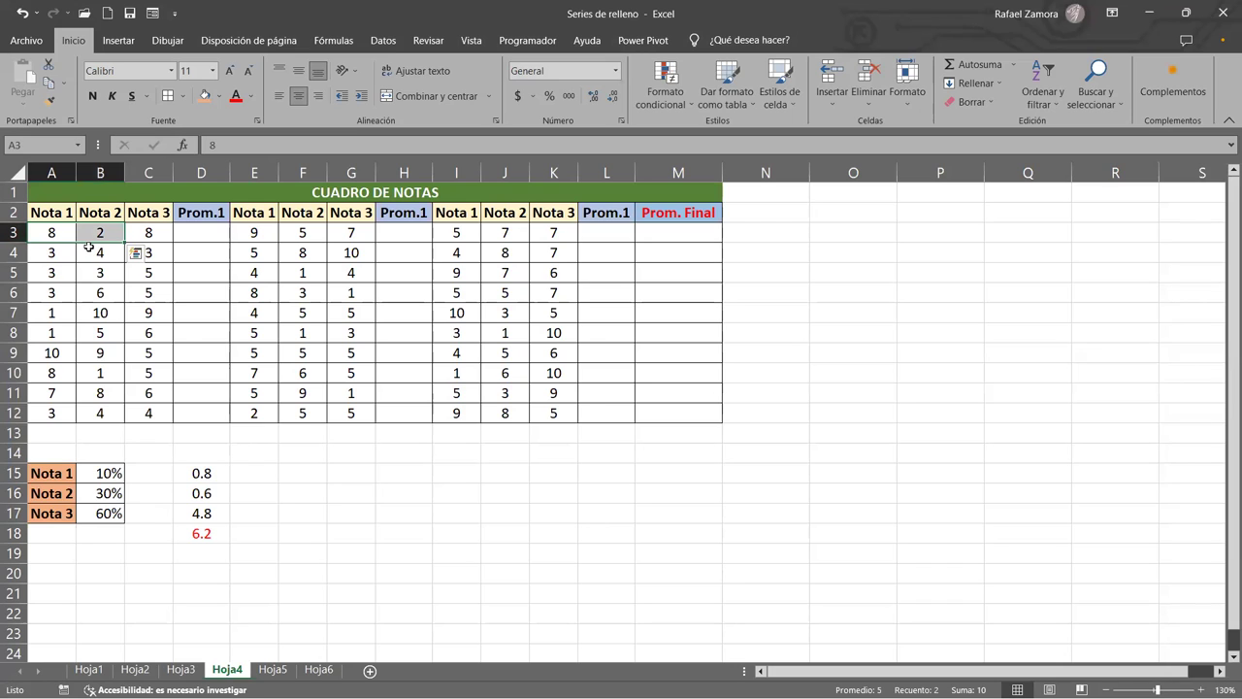
{"action": "left_click", "coordinate": [109, 477]}
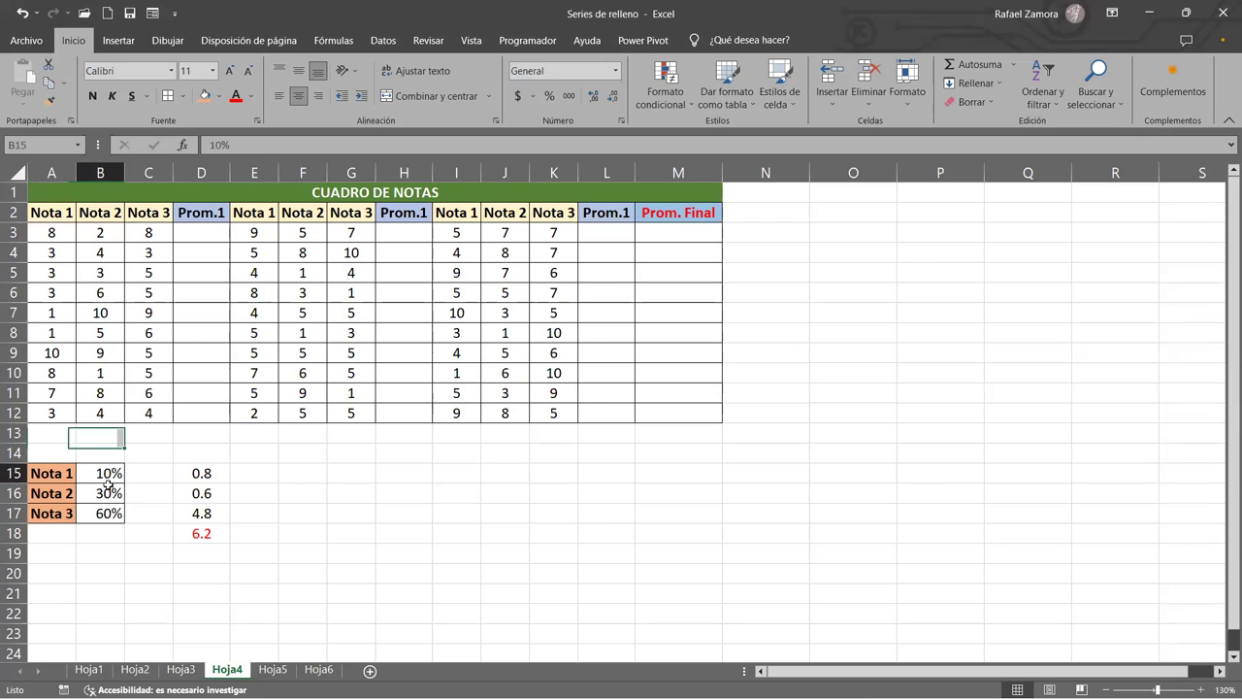
{"action": "left_click_drag", "start_coordinate": [108, 485], "coordinate": [102, 522]}
{"action": "left_click", "coordinate": [60, 236]}
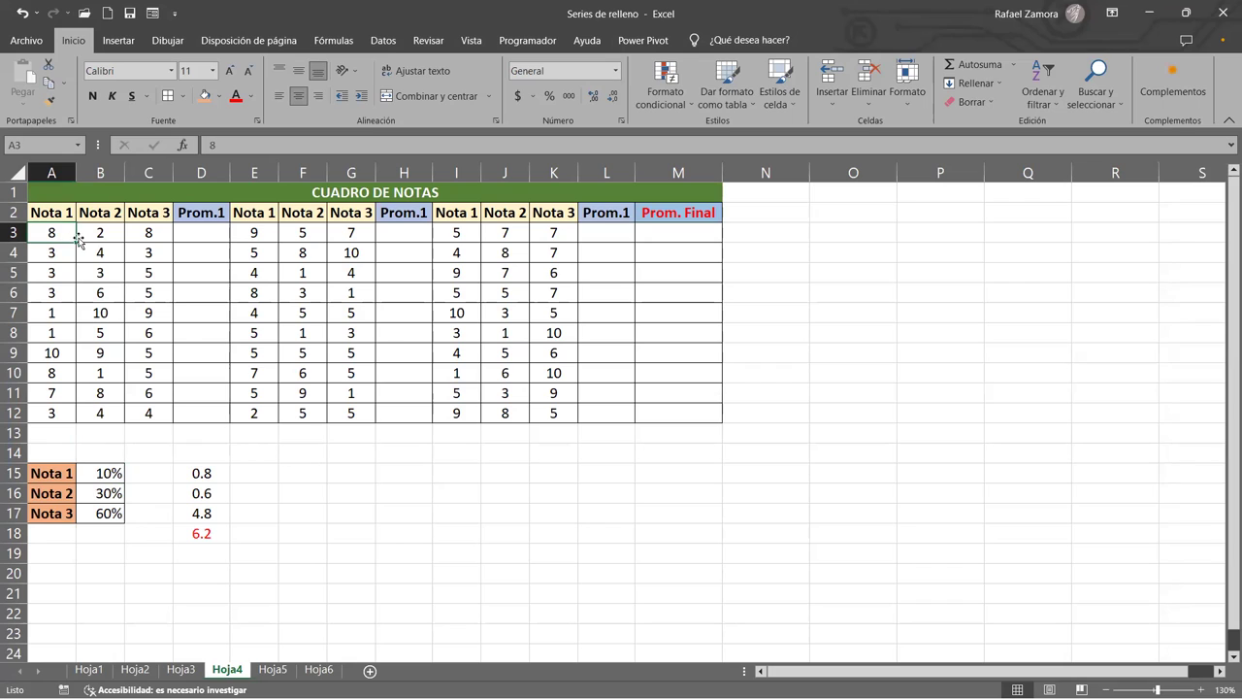
{"action": "left_click", "coordinate": [121, 226]}
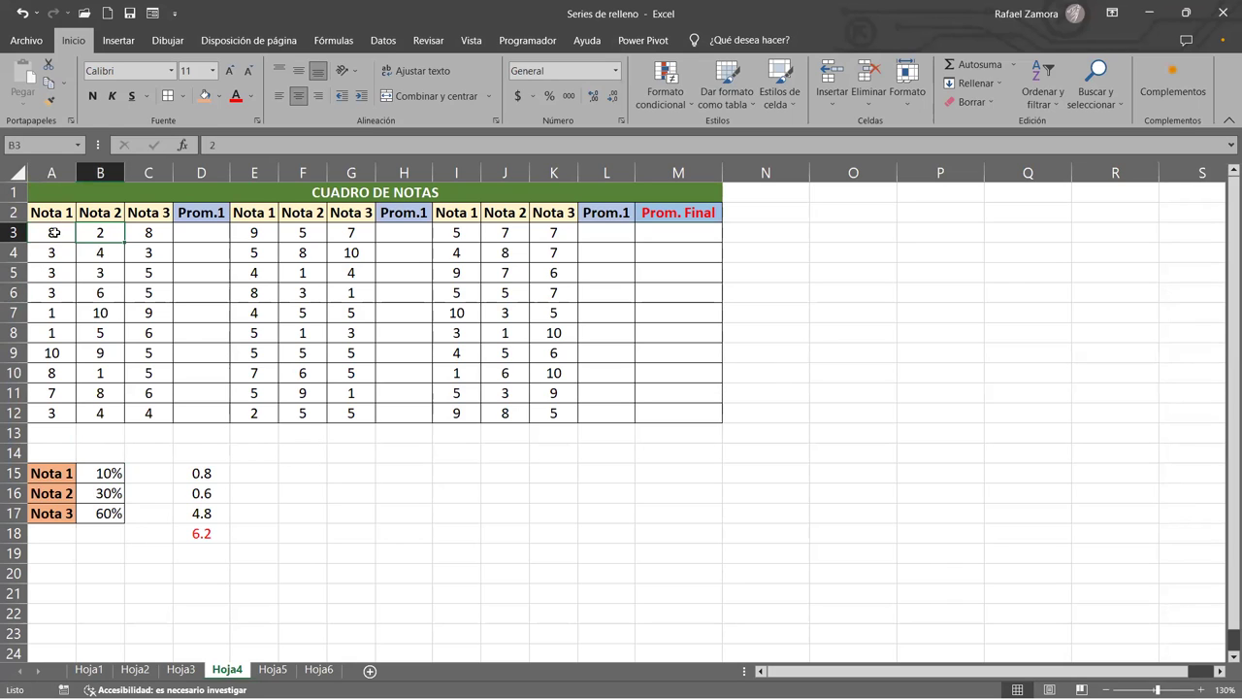
{"action": "left_click_drag", "start_coordinate": [55, 233], "coordinate": [155, 240]}
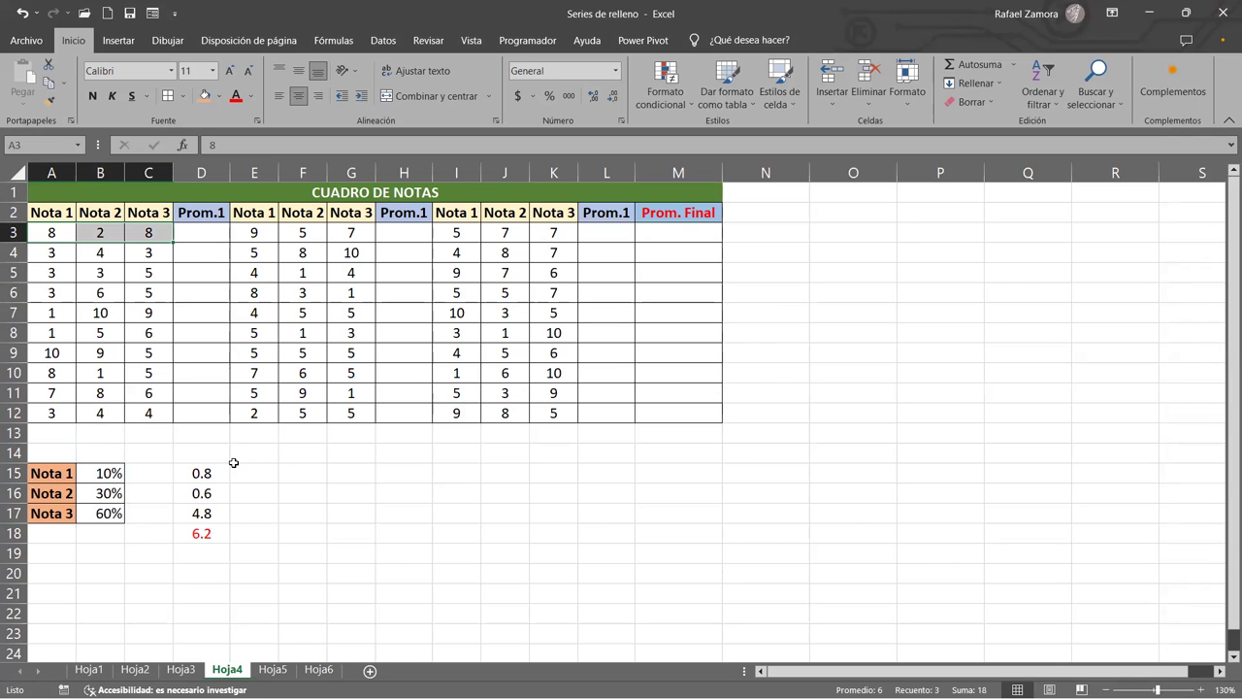
{"action": "left_click", "coordinate": [55, 230]}
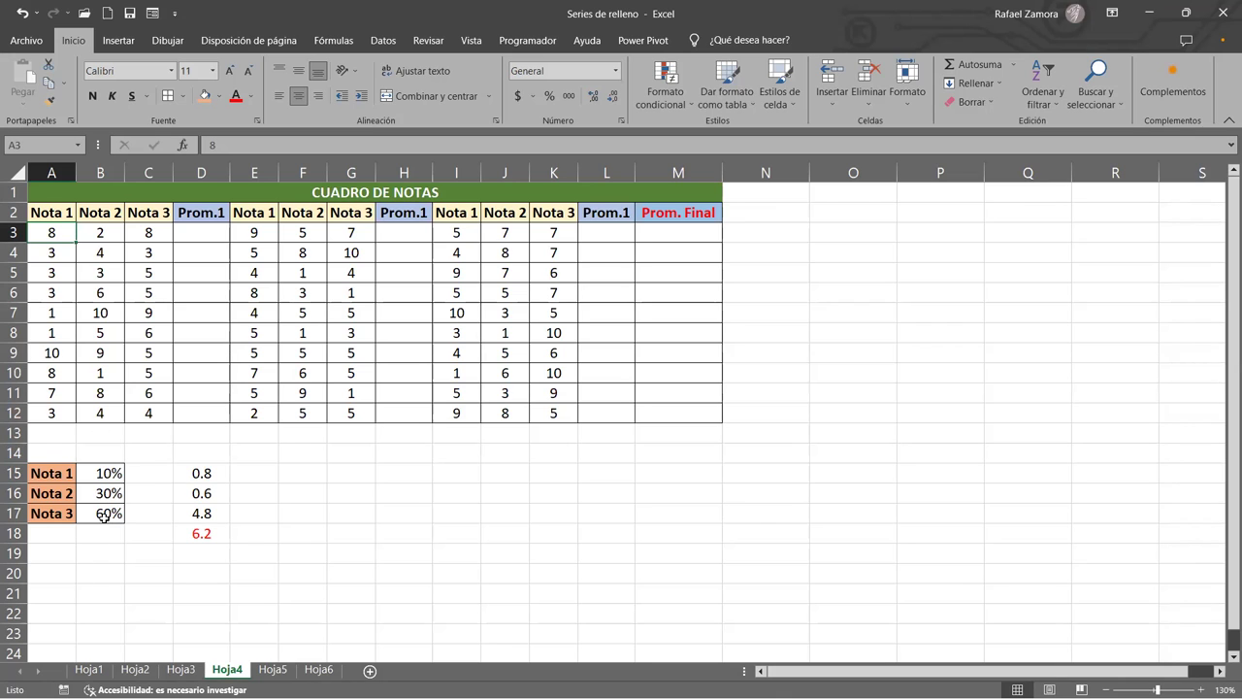
Clear the old helper values in D15:D17 and enter 0.8 in D15 for the grade 8.
{"action": "mouse_move", "coordinate": [225, 473]}
{"action": "left_mouse_down"}
{"action": "mouse_move", "coordinate": [209, 529]}
{"action": "mouse_move", "coordinate": [202, 512]}
{"action": "left_mouse_up"}
{"action": "key", "text": "Delete"}
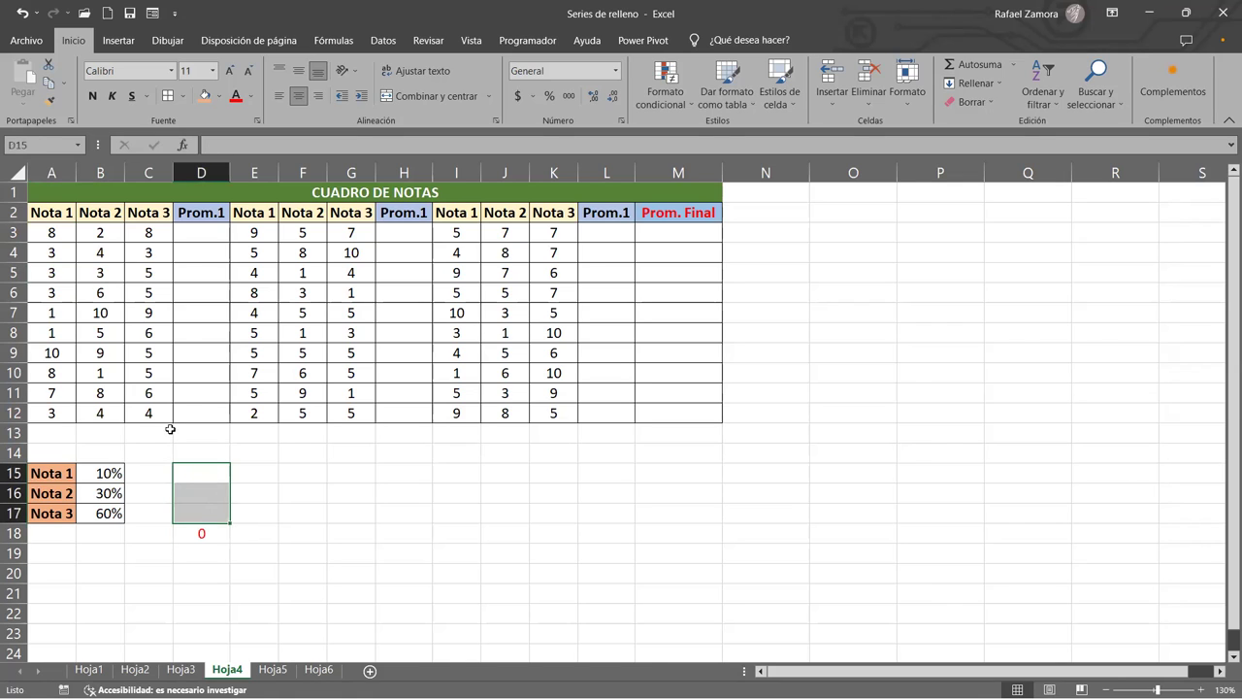
{"action": "left_click", "coordinate": [49, 243]}
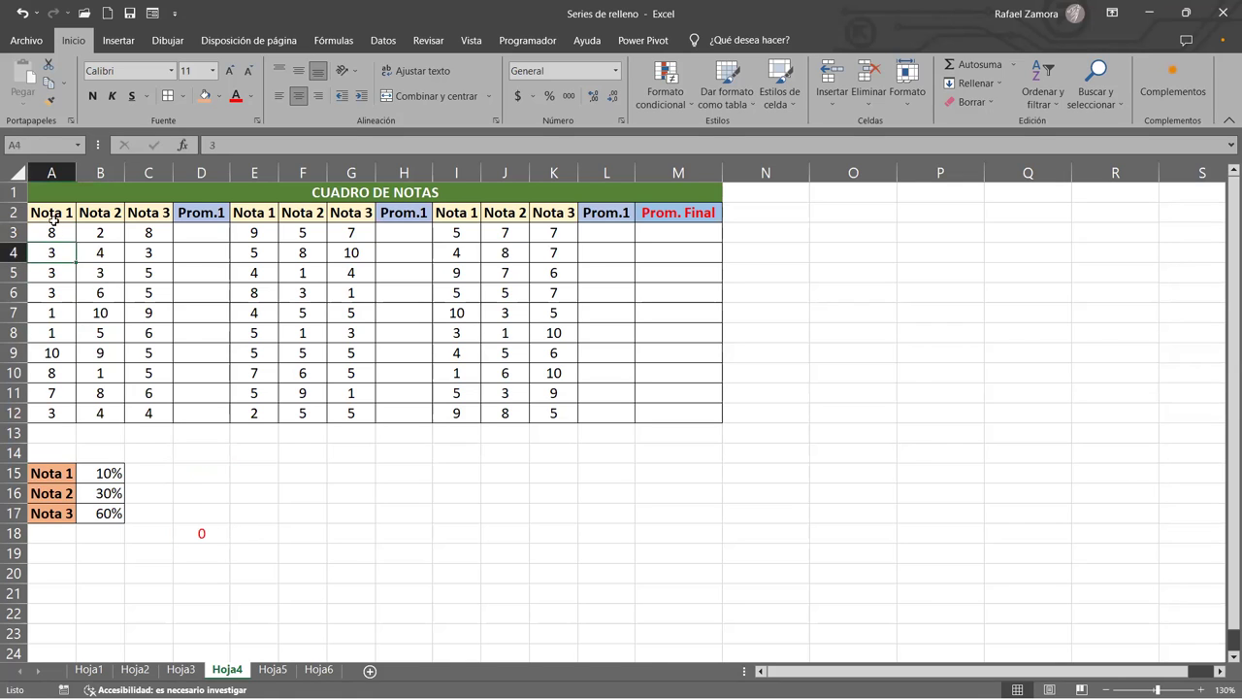
{"action": "left_click", "coordinate": [51, 230]}
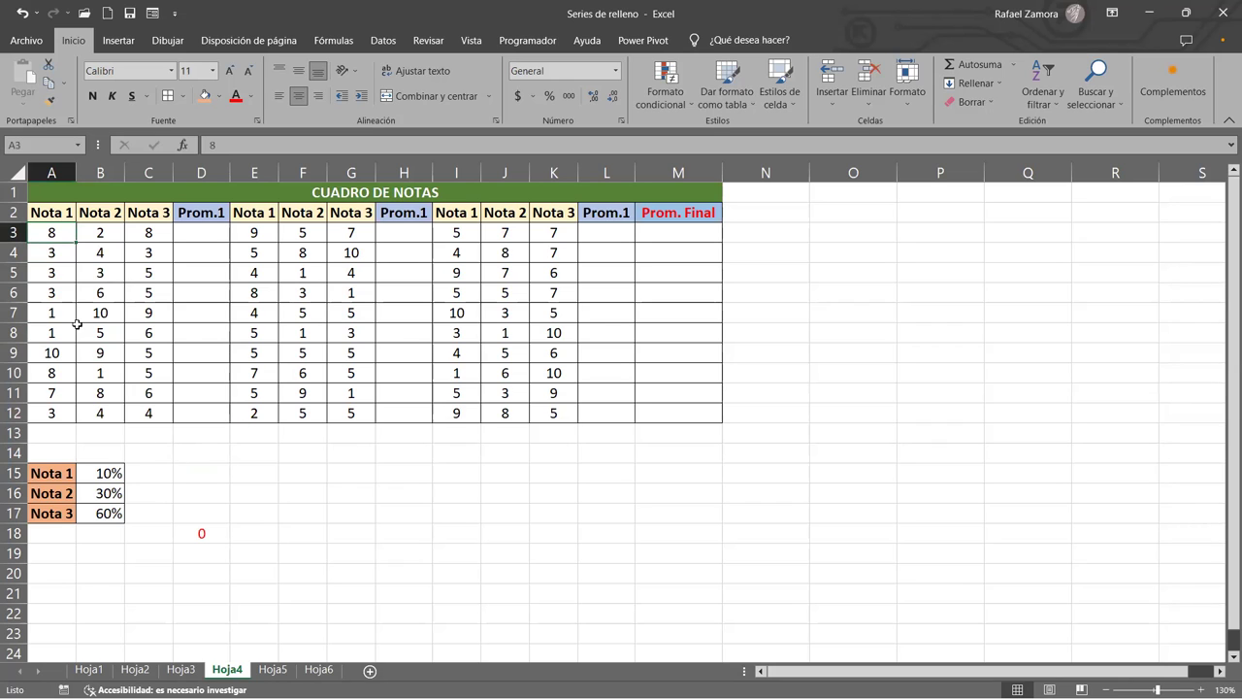
{"action": "left_click", "coordinate": [180, 474]}
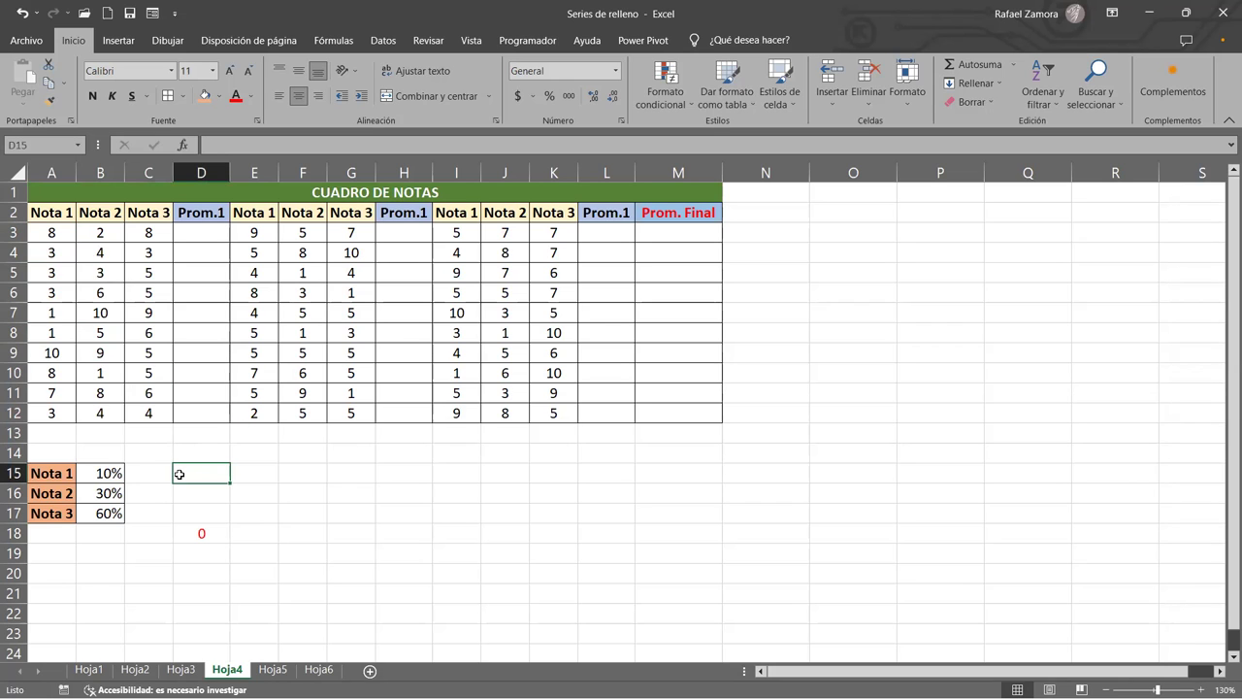
{"action": "type", "text": "0.8"}
{"action": "key", "text": "Return"}
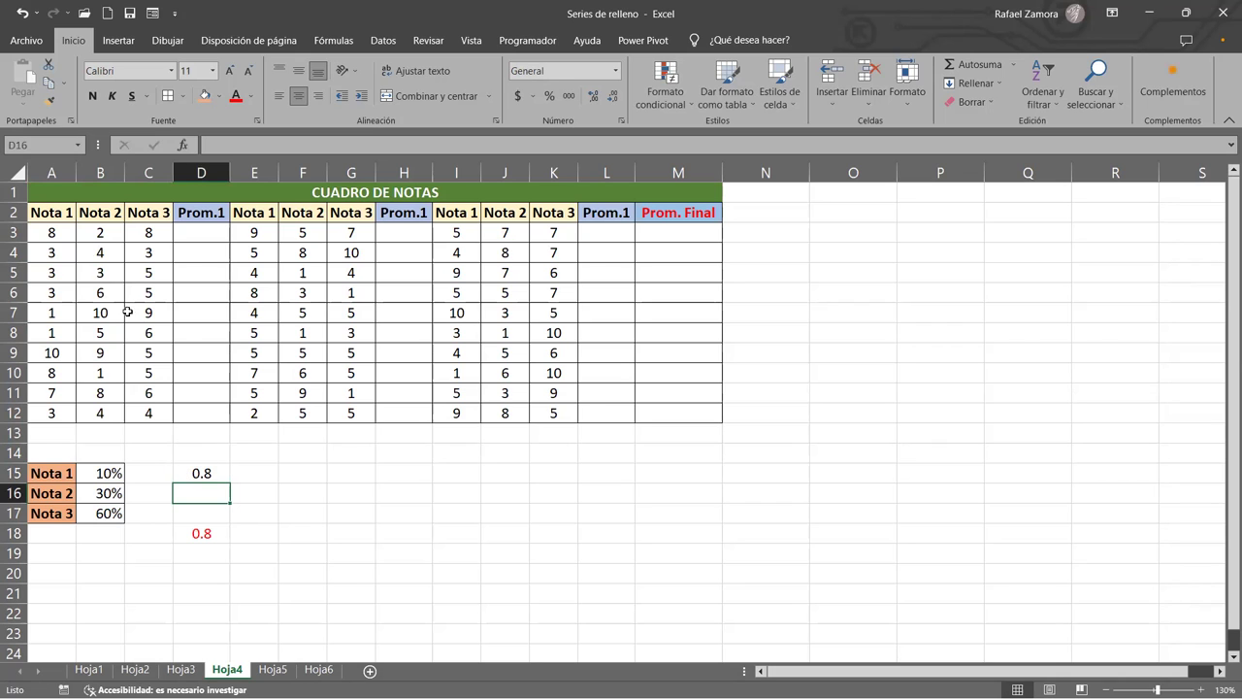
Change B3's grade to 4 and enter its weighted part 2.4 in D16.
{"action": "left_click", "coordinate": [110, 241]}
{"action": "type", "text": "4"}
{"action": "key", "text": "Return"}
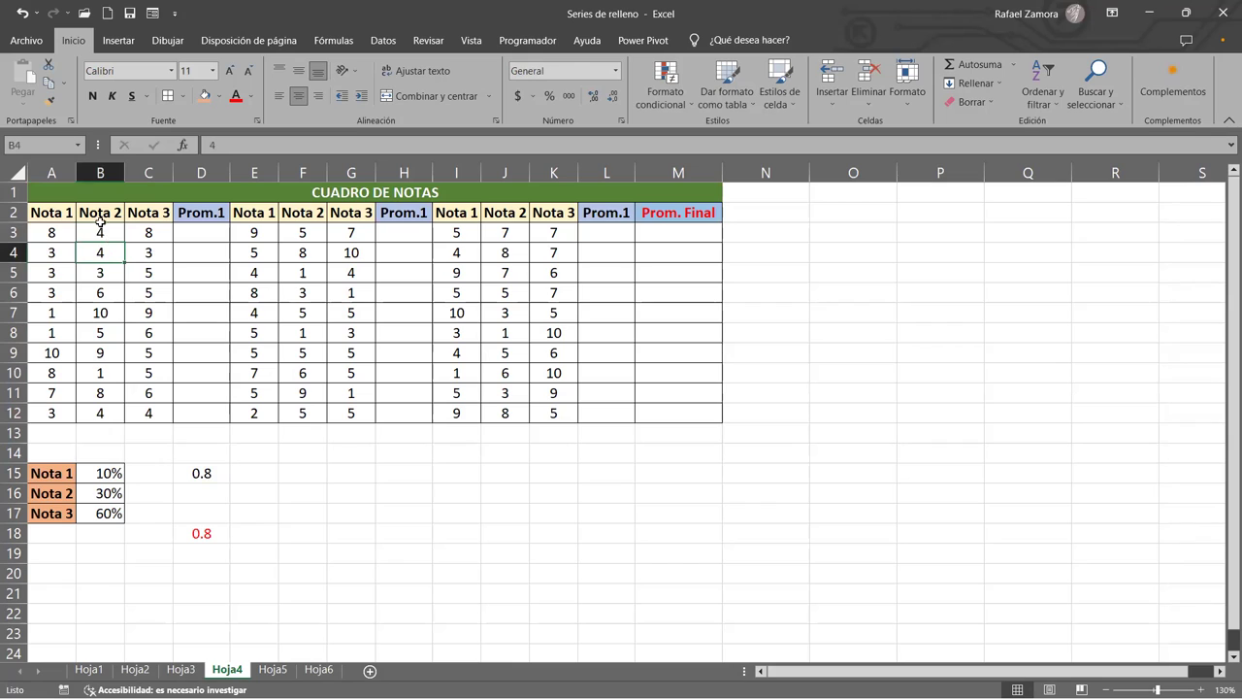
{"action": "left_click", "coordinate": [101, 227]}
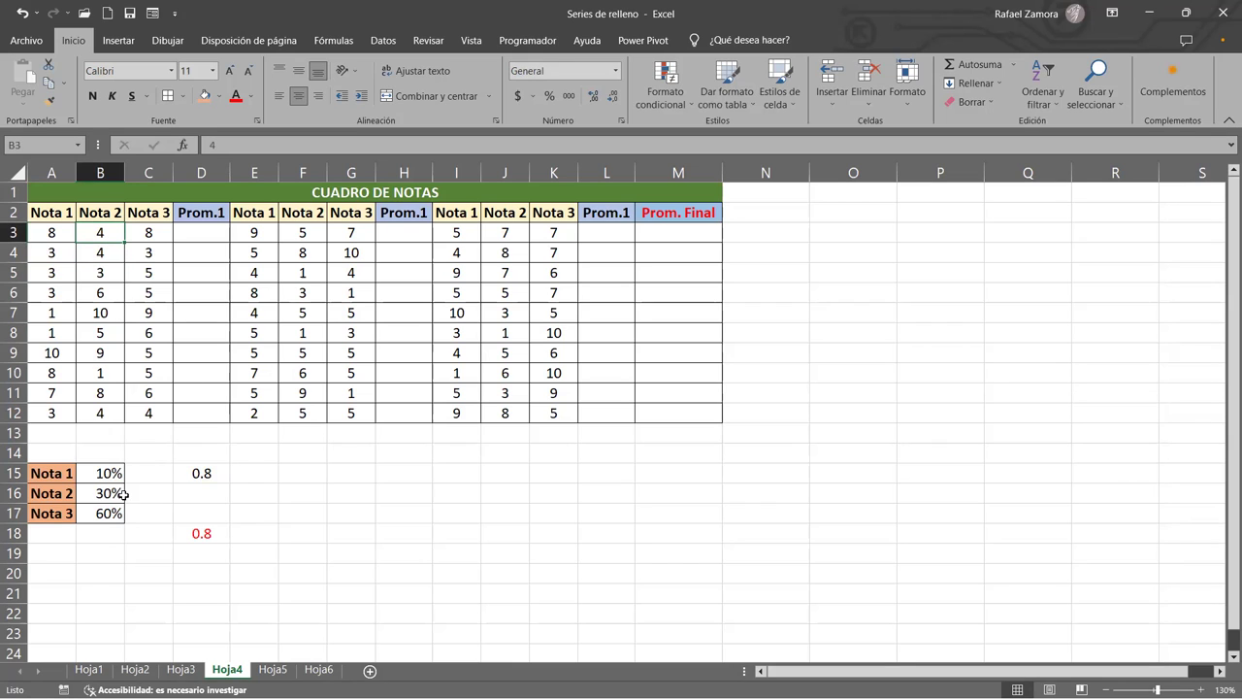
{"action": "left_click", "coordinate": [215, 496]}
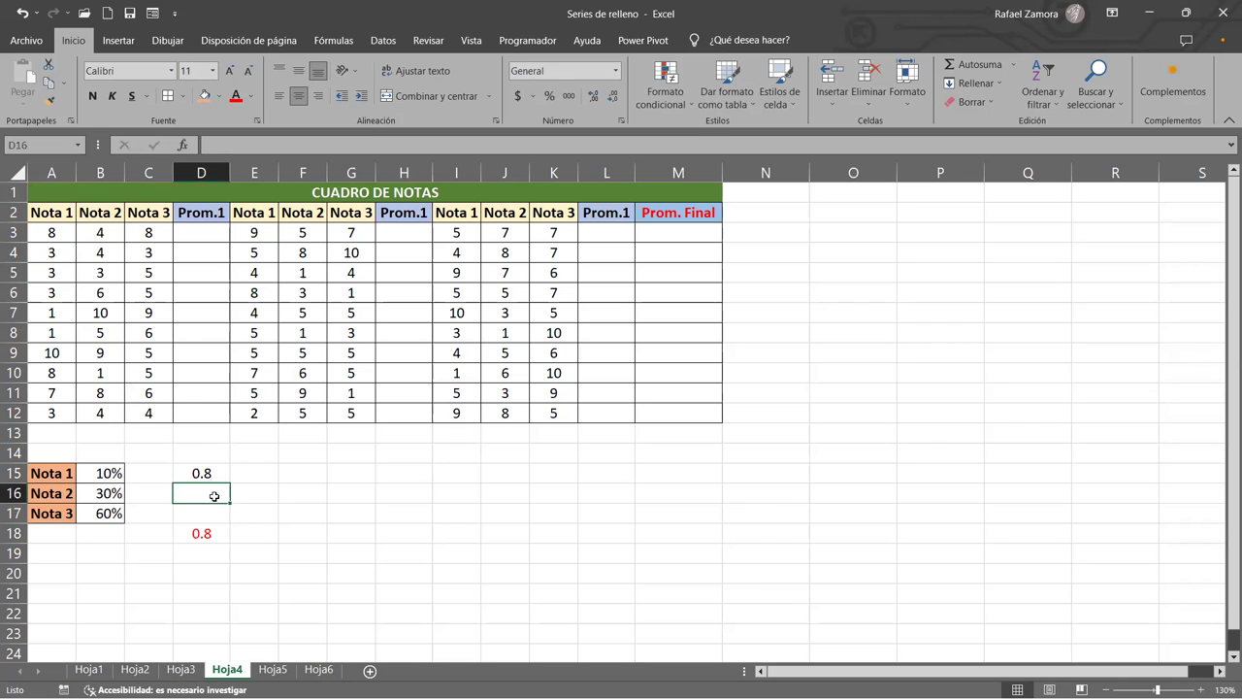
{"action": "type", "text": "2.4"}
{"action": "key", "text": "Return"}
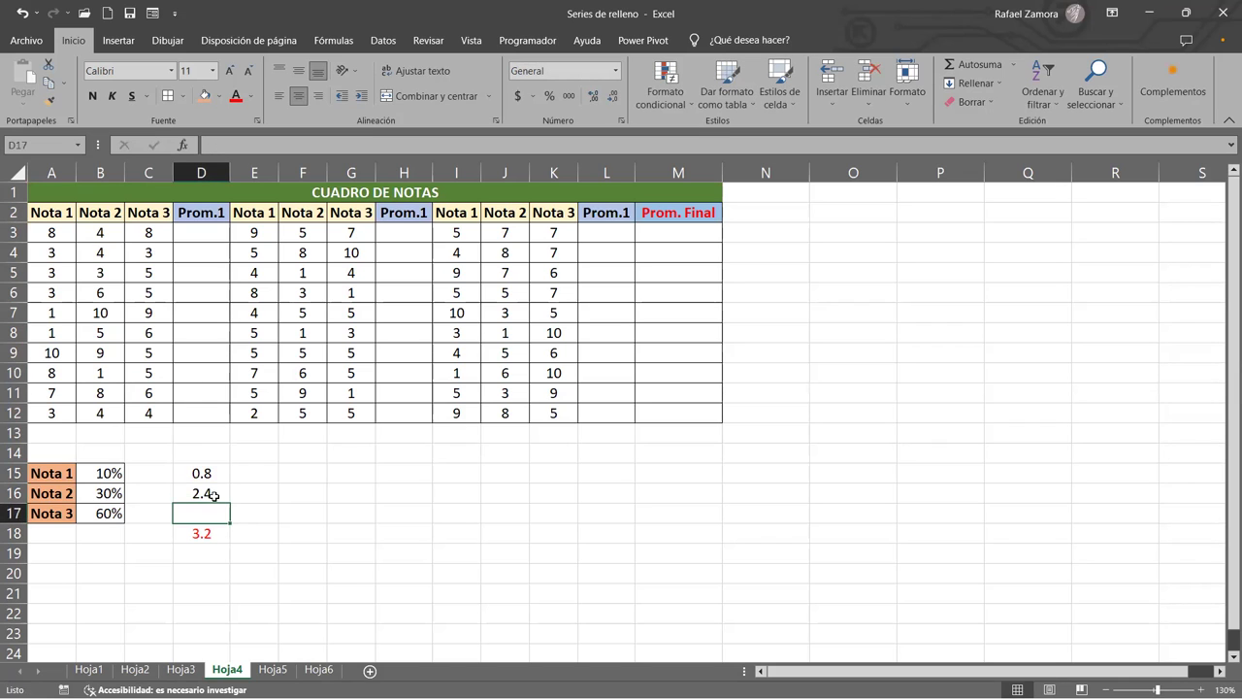
Change C3's grade to 6 and enter 3.6 in D17, making the red total 6.8.
{"action": "left_click", "coordinate": [148, 234]}
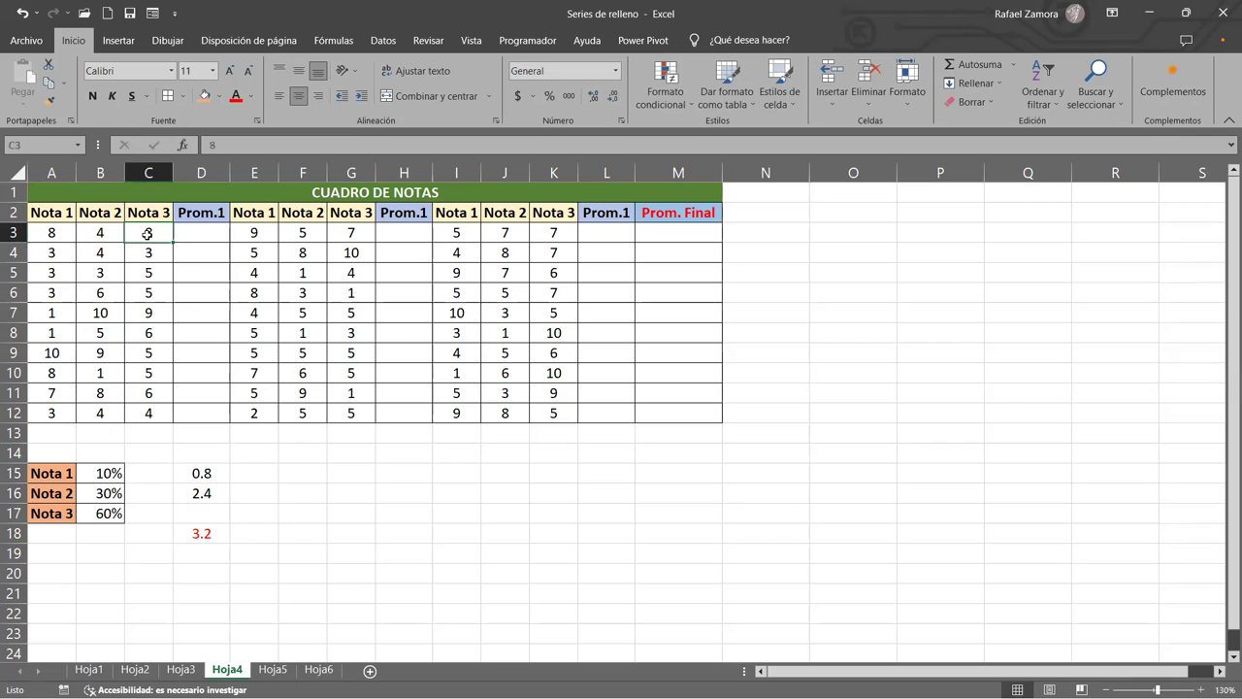
{"action": "type", "text": "6"}
{"action": "key", "text": "Return"}
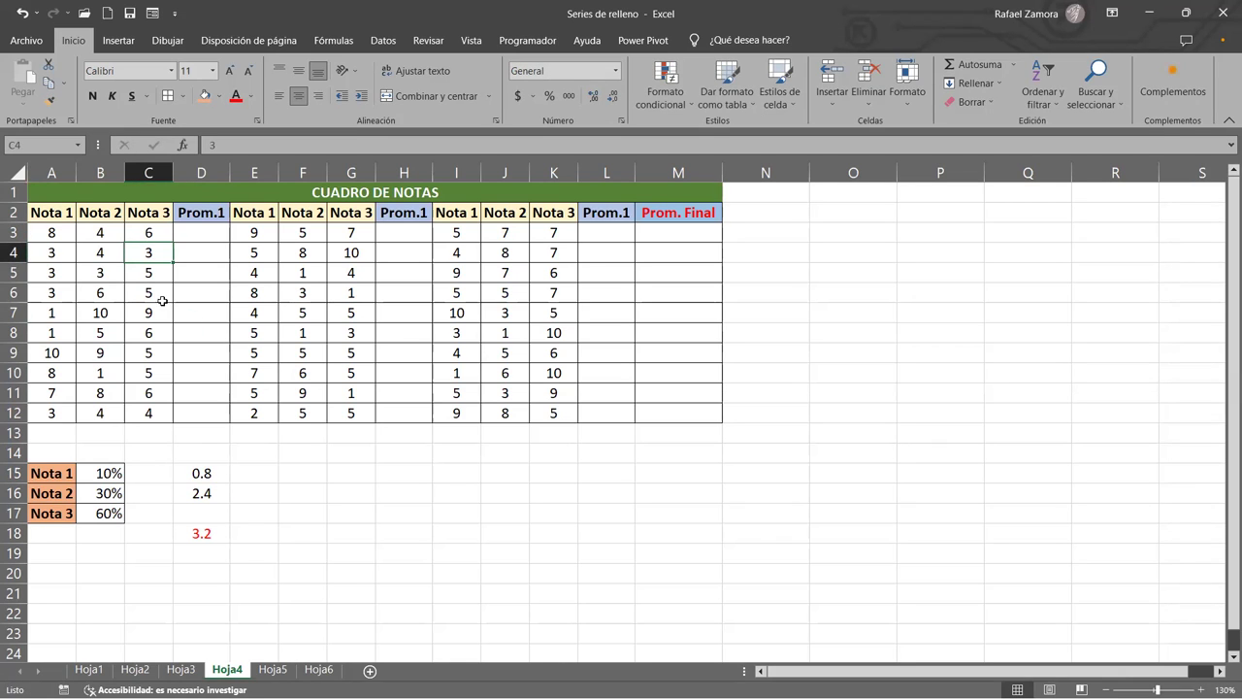
{"action": "left_click", "coordinate": [214, 513]}
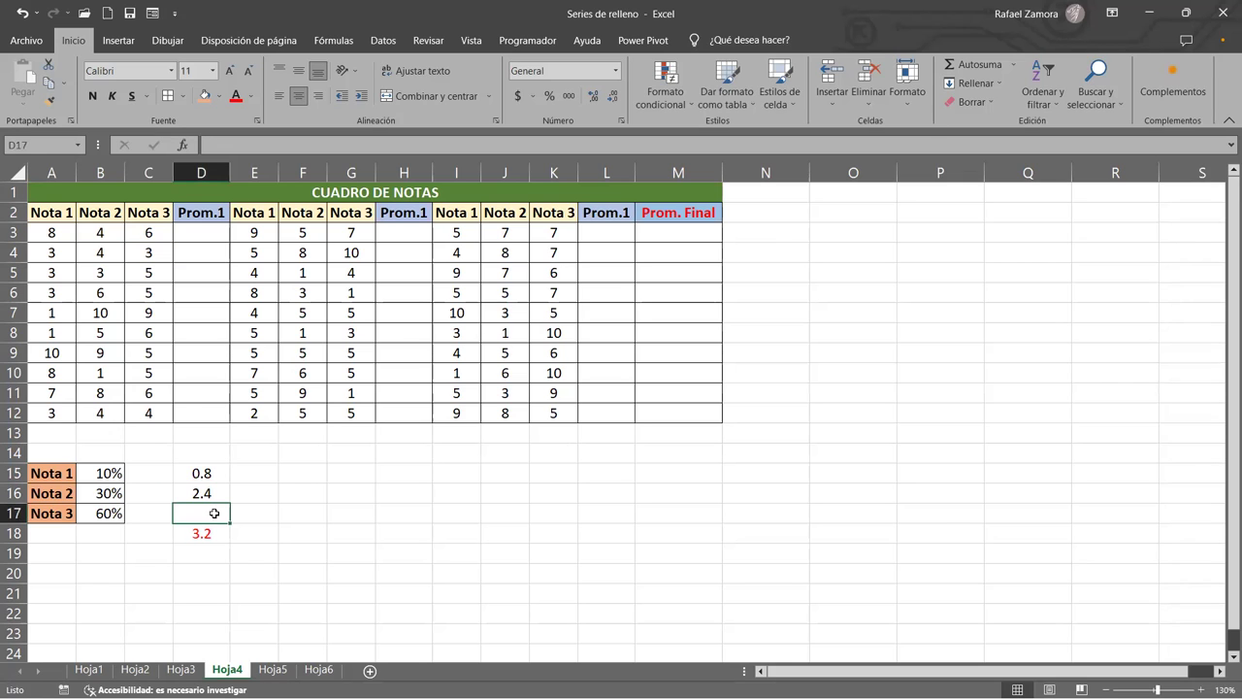
{"action": "type", "text": "3.6"}
{"action": "key", "text": "Return"}
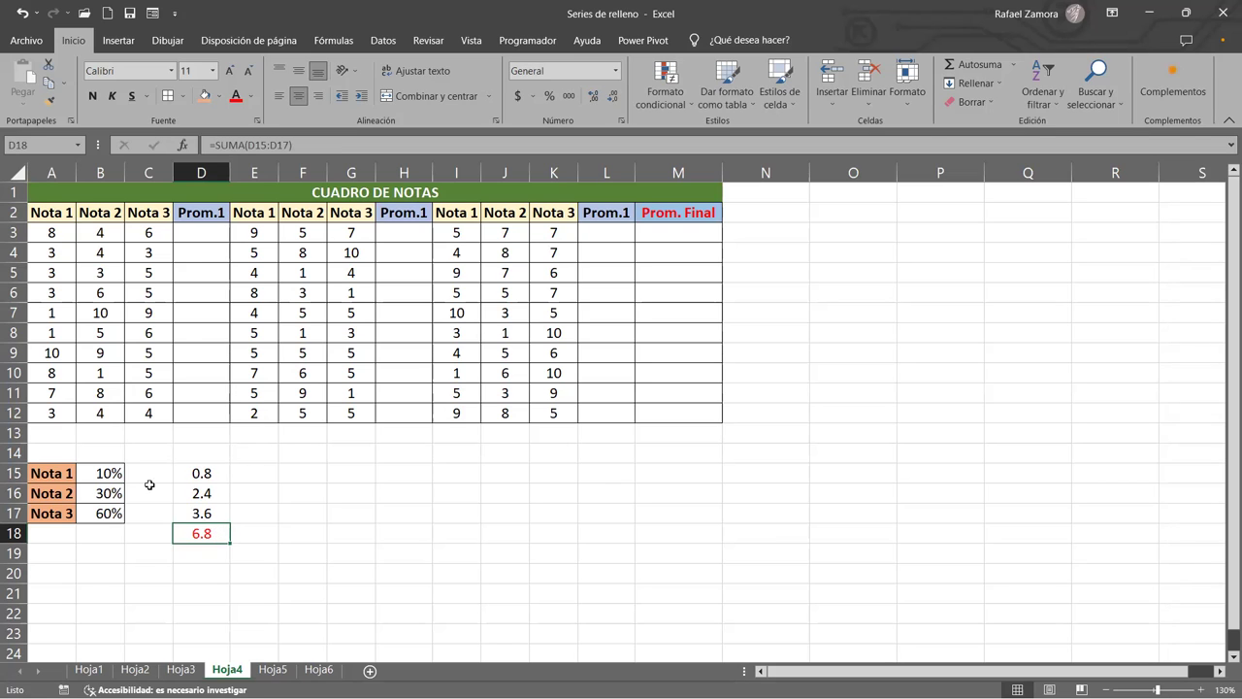
{"action": "left_click_drag", "start_coordinate": [201, 475], "coordinate": [196, 547]}
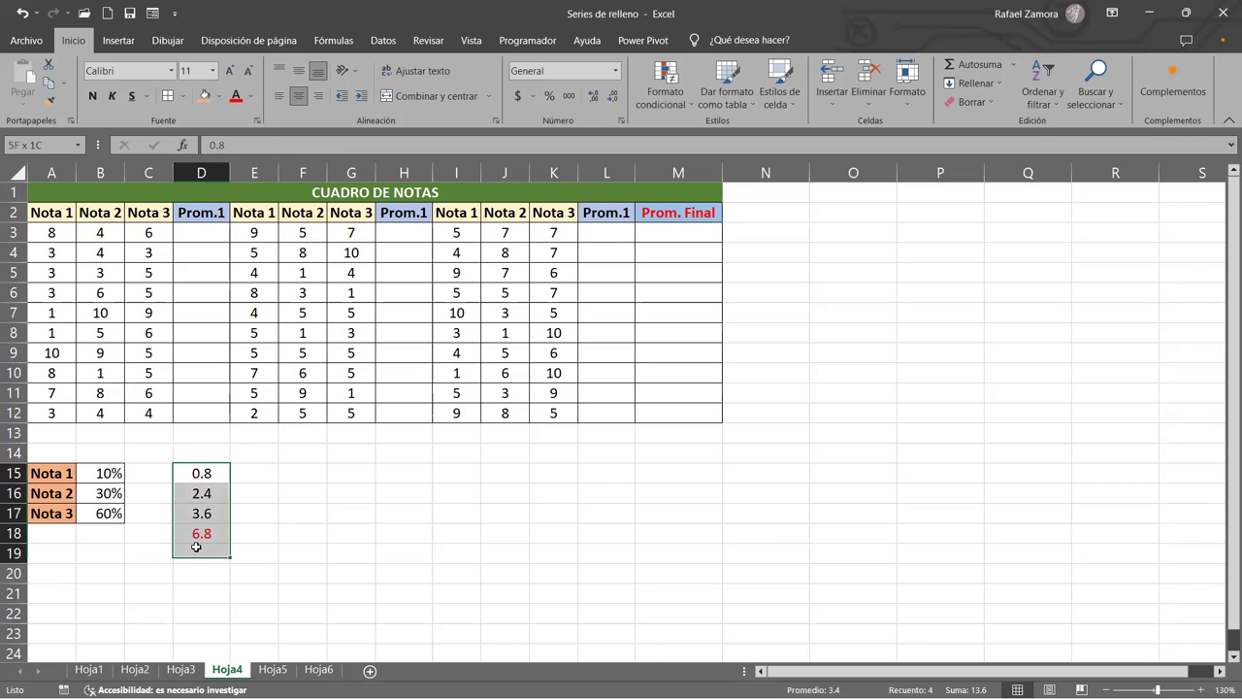
{"action": "left_click", "coordinate": [301, 533]}
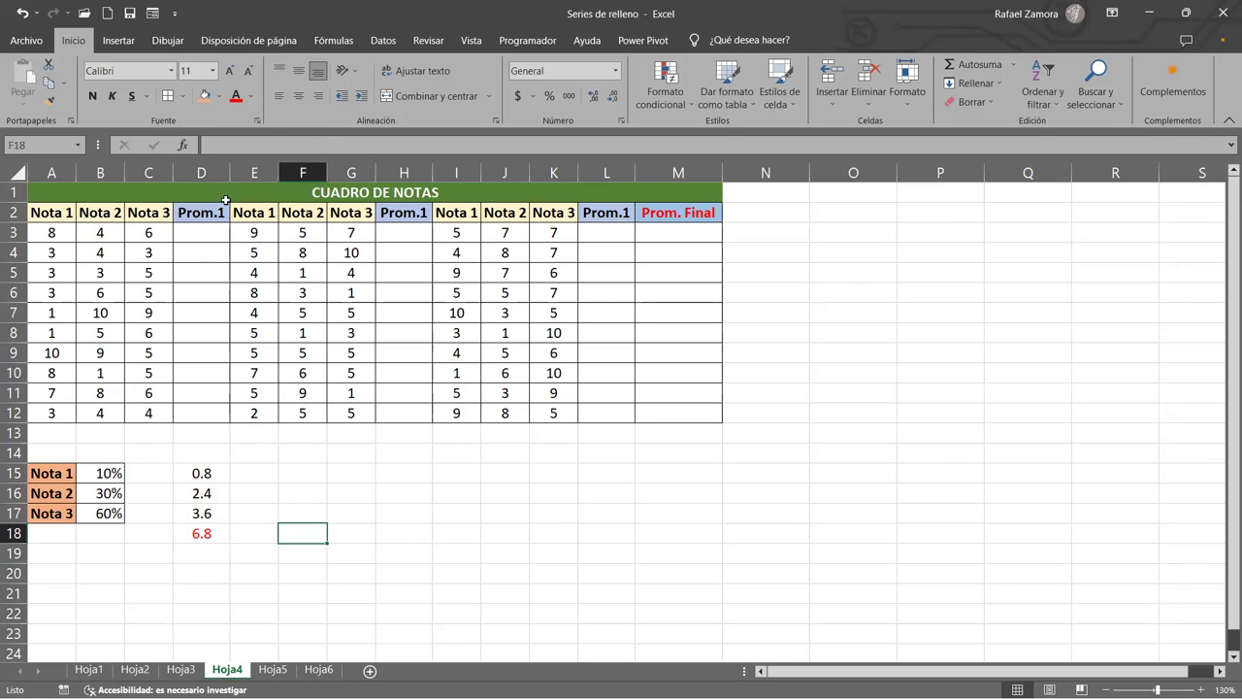
Edit the H2 and L2 headers from Prom.1 to Prom.2 and Prom.3.
{"action": "left_click", "coordinate": [201, 241]}
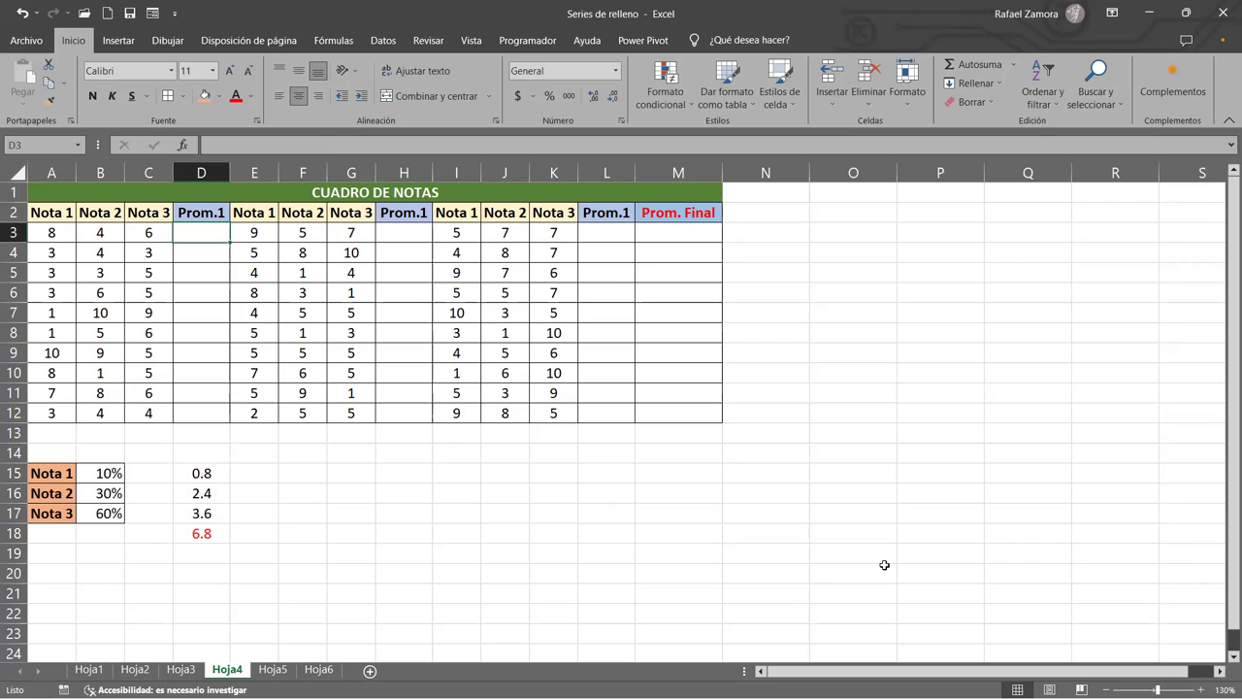
{"action": "double_click", "coordinate": [428, 214]}
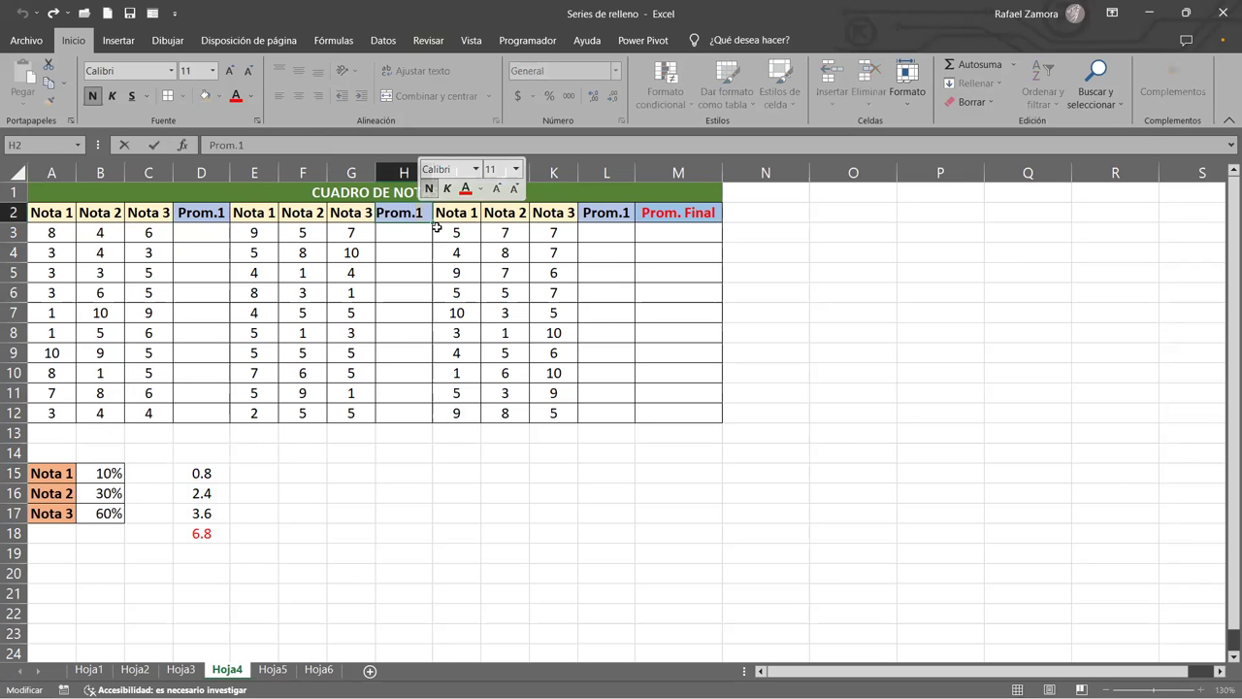
{"action": "type", "text": "2"}
{"action": "left_click", "coordinate": [627, 214]}
{"action": "double_click", "coordinate": [627, 214]}
{"action": "double_click", "coordinate": [624, 213]}
{"action": "type", "text": "3"}
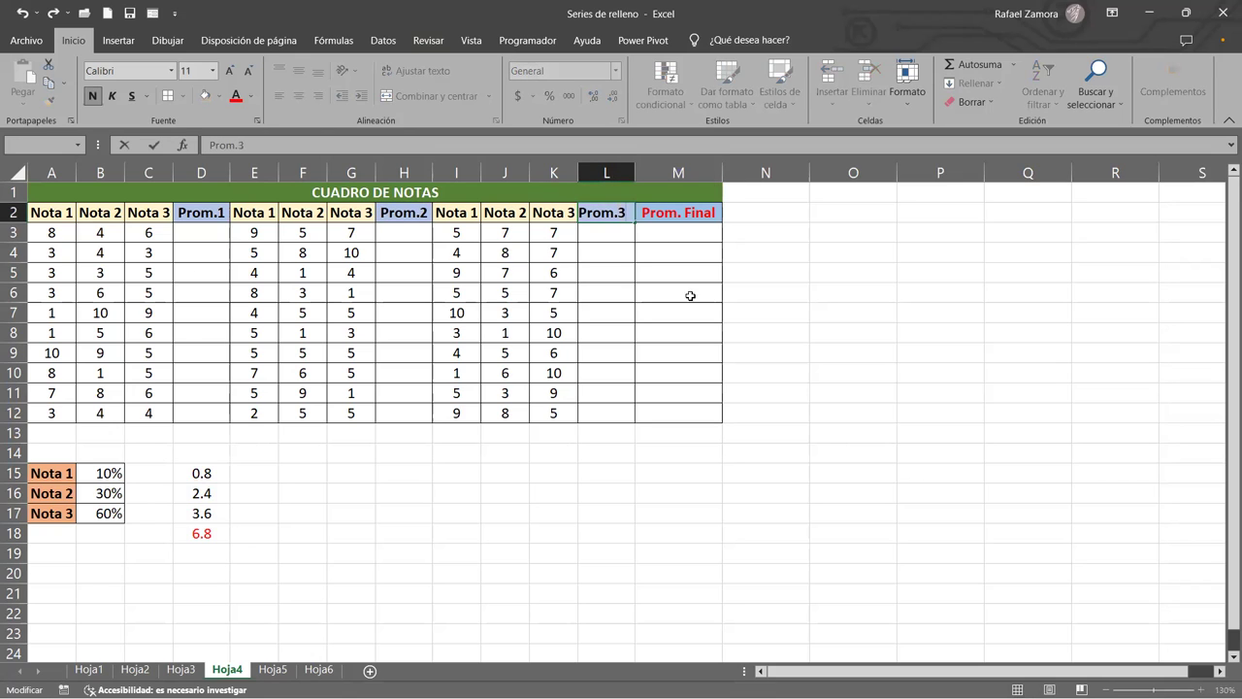
{"action": "left_click", "coordinate": [694, 354]}
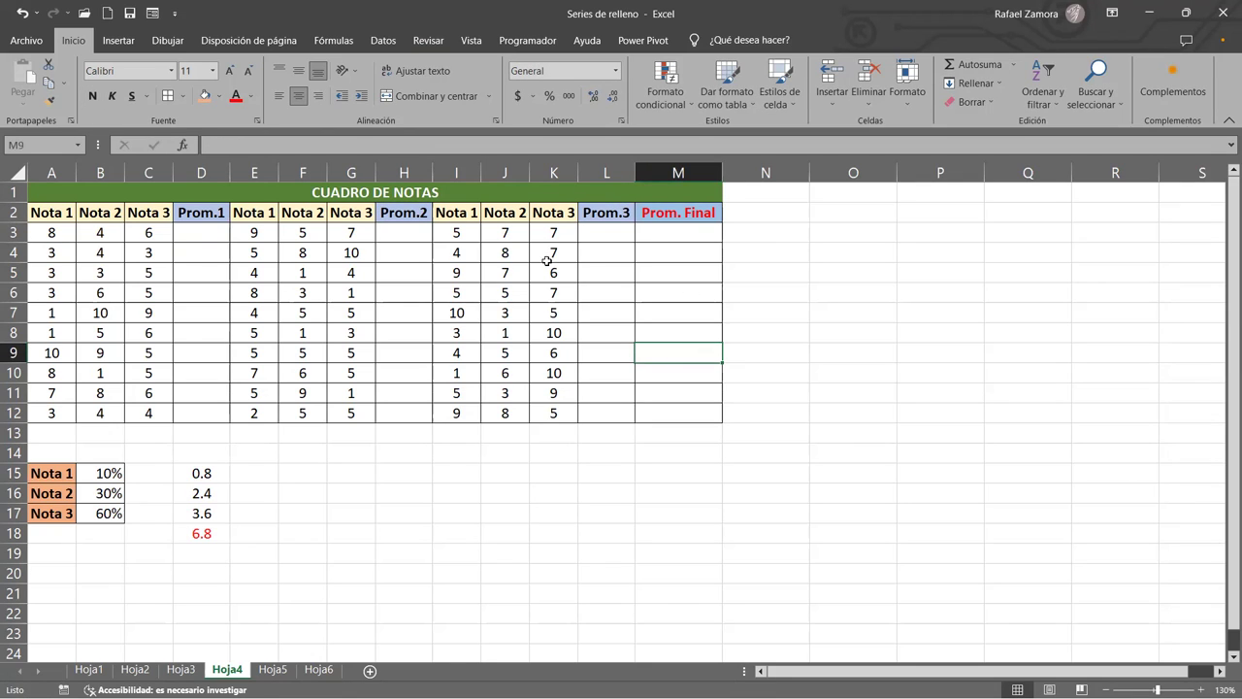